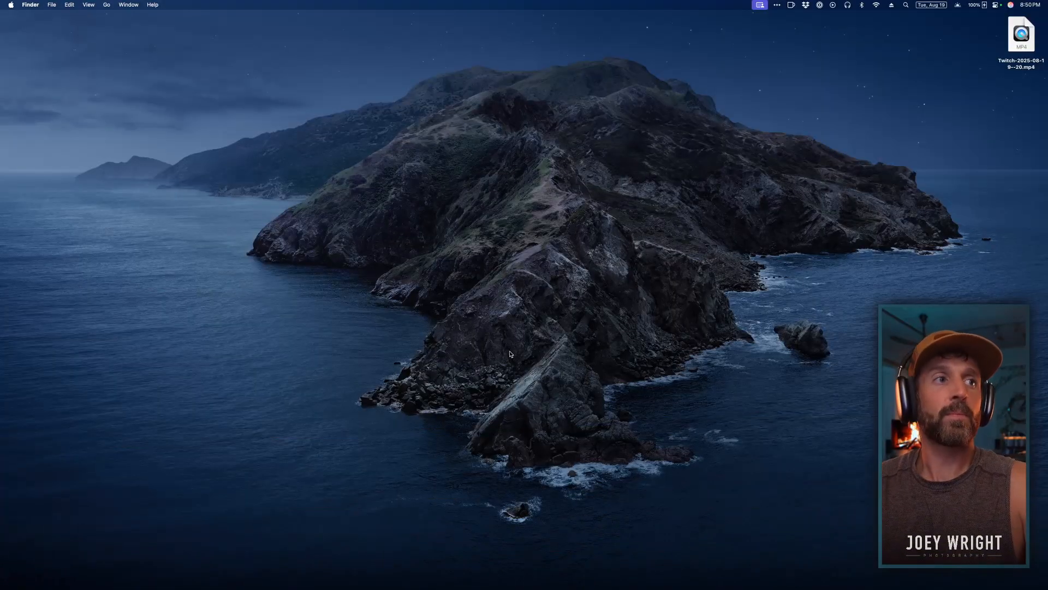
Look over the installed Retouch4me applications in the Photography app folder.
{"action": "key", "text": "F4"}
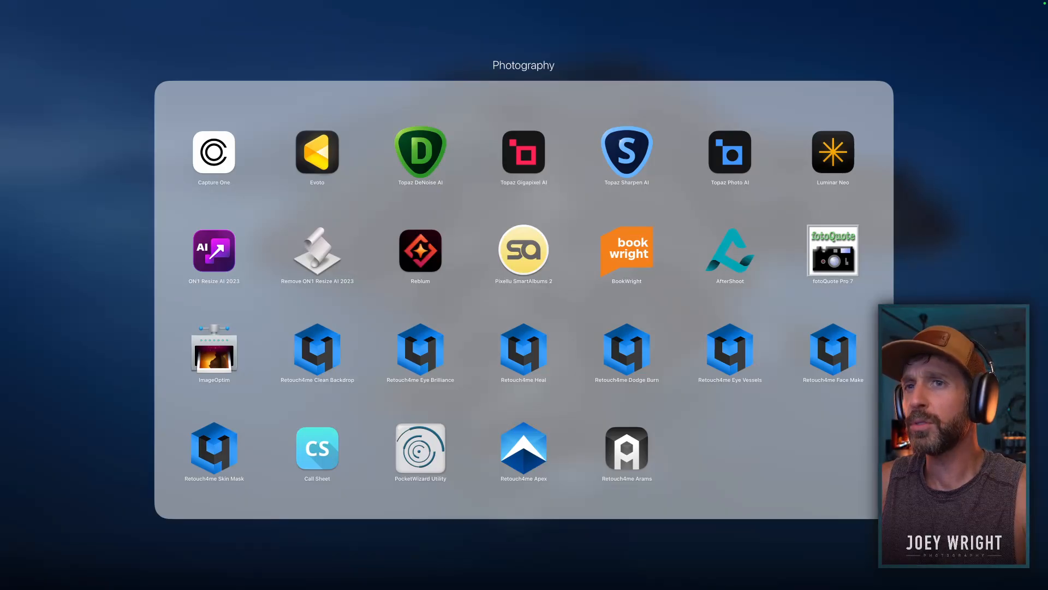
{"action": "left_click", "coordinate": [467, 336]}
{"action": "left_click", "coordinate": [414, 427]}
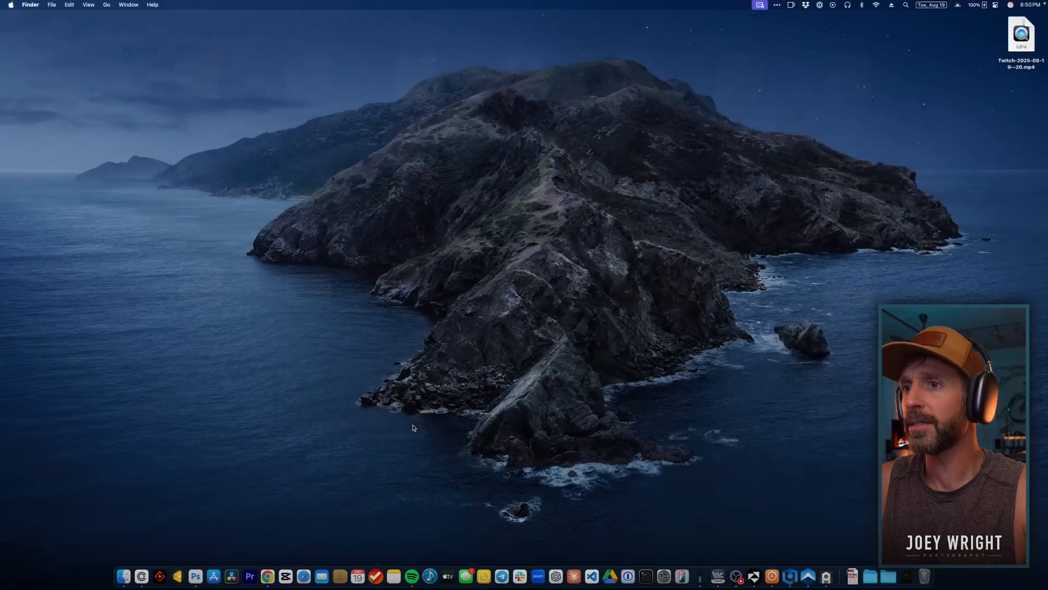
Switch to Retouch4me Face Make, enlarge its window and show the portrait down to the legs.
{"action": "mouse_move", "coordinate": [862, 587]}
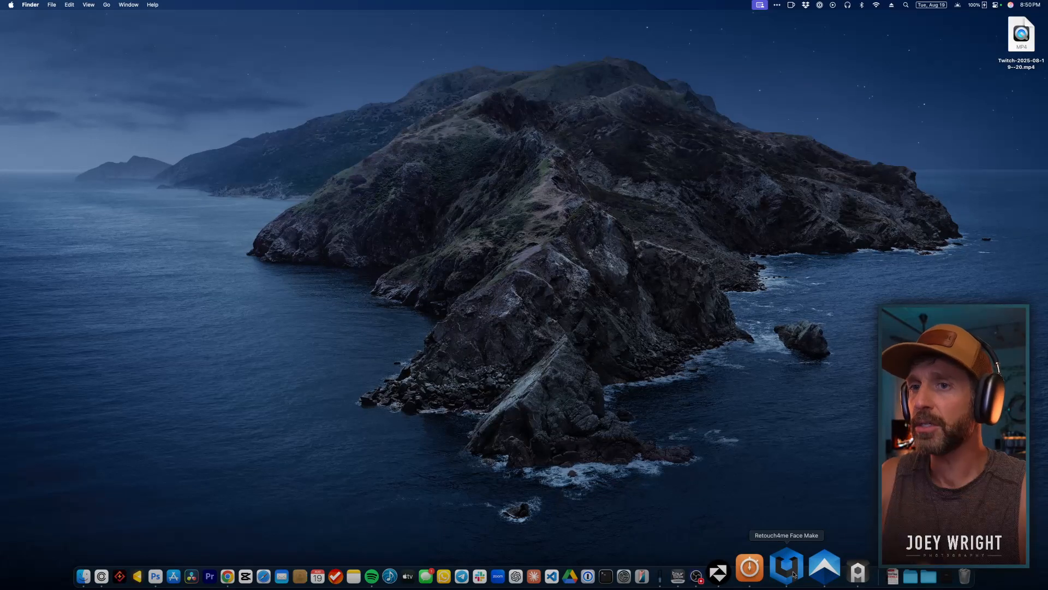
{"action": "left_click", "coordinate": [793, 574]}
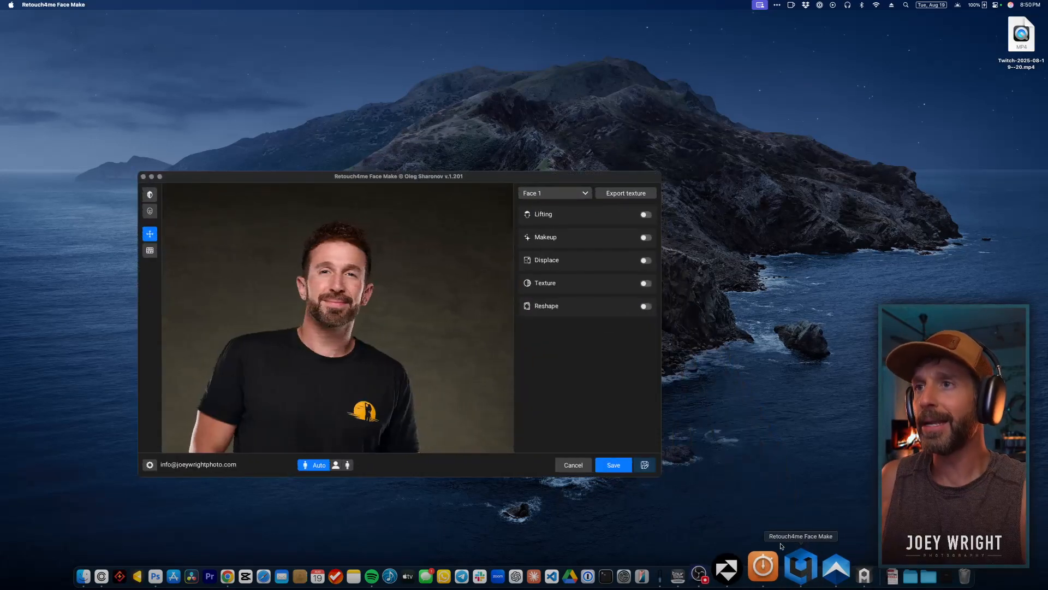
{"action": "left_click_drag", "start_coordinate": [404, 184], "coordinate": [479, 84]}
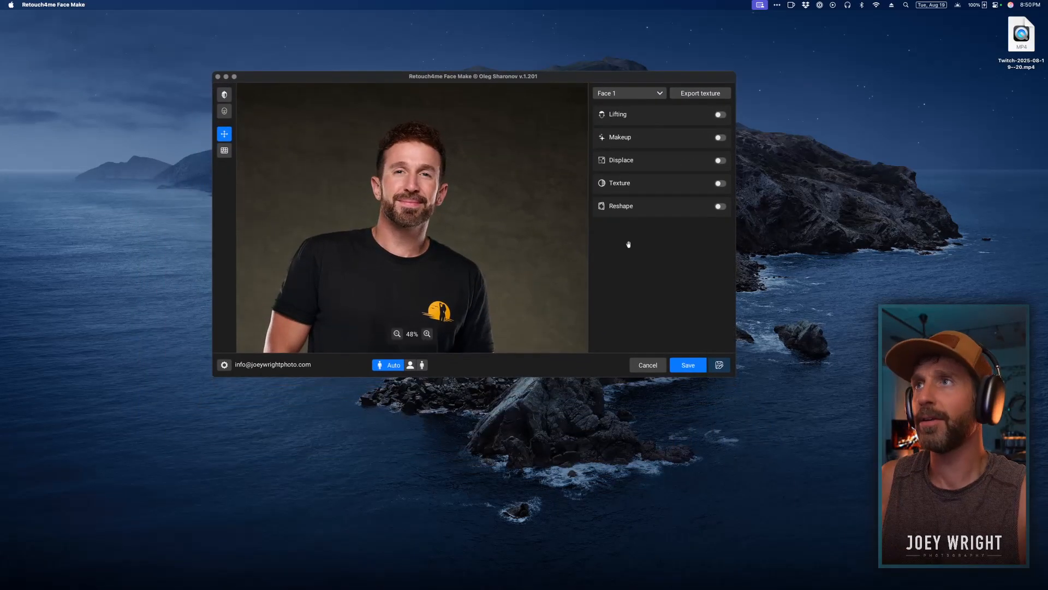
{"action": "left_click_drag", "start_coordinate": [735, 376], "coordinate": [861, 554]}
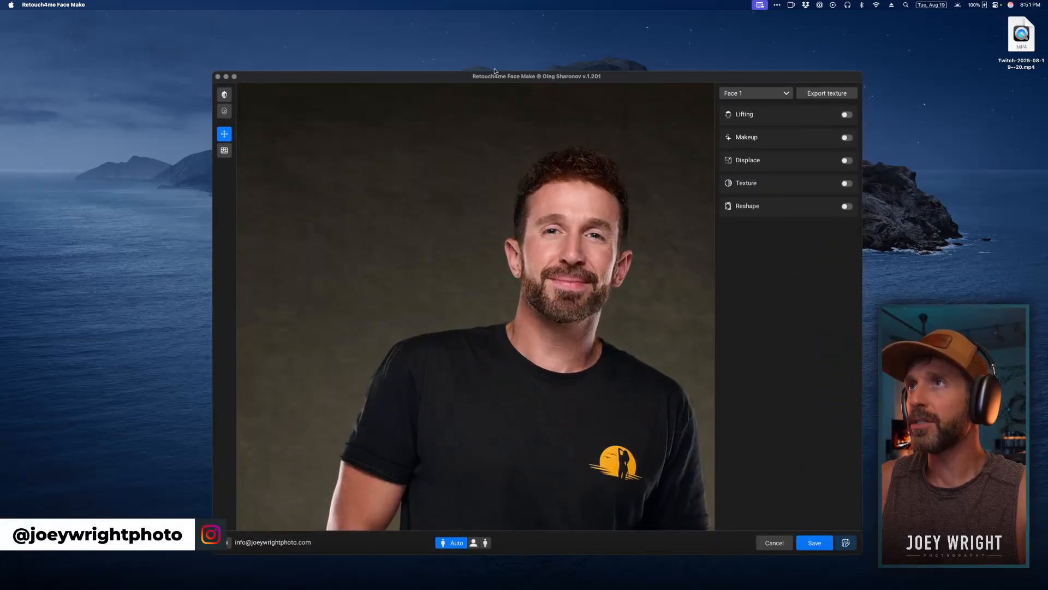
{"action": "left_click_drag", "start_coordinate": [495, 76], "coordinate": [485, 69]}
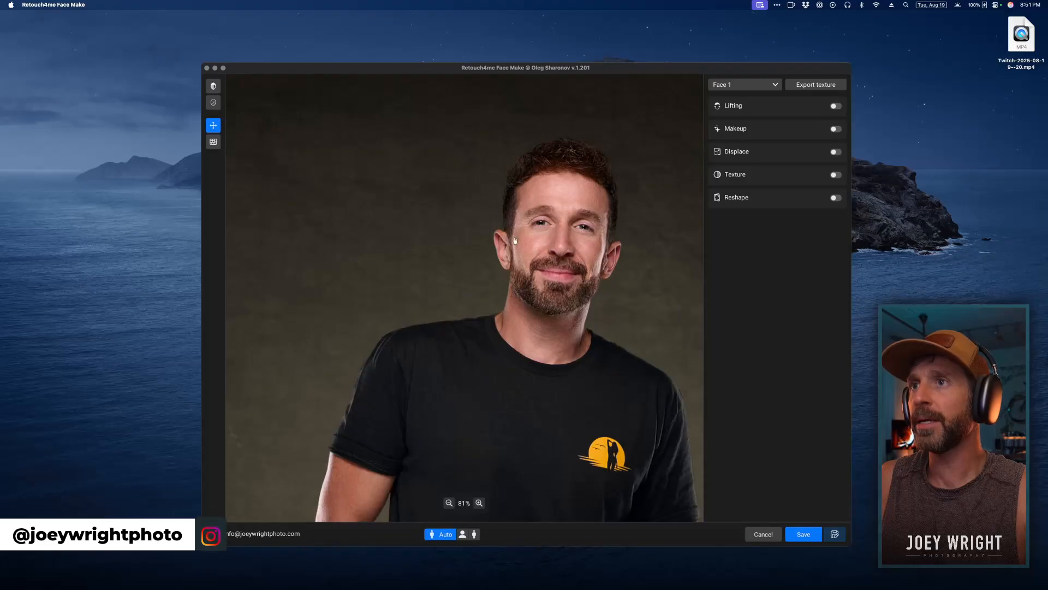
{"action": "scroll", "coordinate": [515, 240], "scroll_direction": "down", "scroll_amount": 3}
{"action": "scroll", "coordinate": [515, 240], "scroll_direction": "down", "scroll_amount": 2}
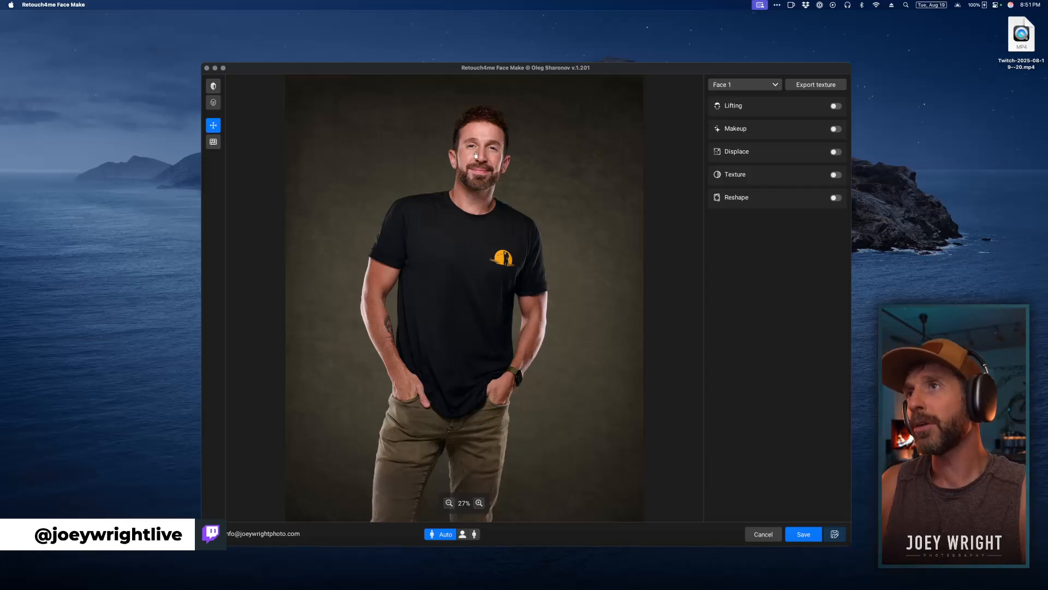
{"action": "scroll", "coordinate": [476, 155], "scroll_direction": "up", "scroll_amount": 2}
{"action": "scroll", "coordinate": [474, 154], "scroll_direction": "down", "scroll_amount": 2}
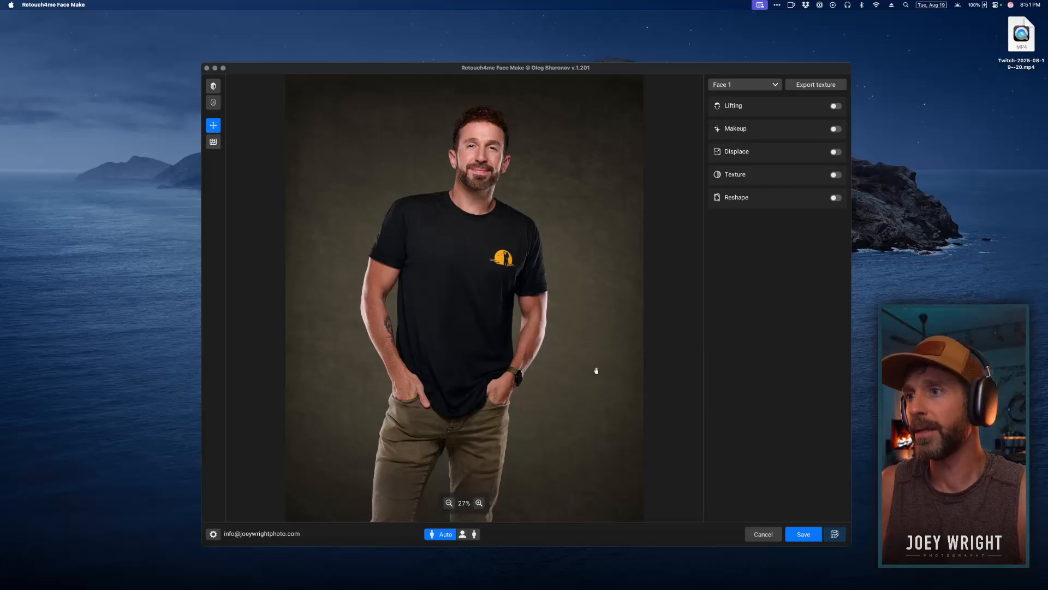
Switch to Adobe Photoshop (Beta) and delete the Skin layer from J_0579.psd.
{"action": "mouse_move", "coordinate": [919, 583]}
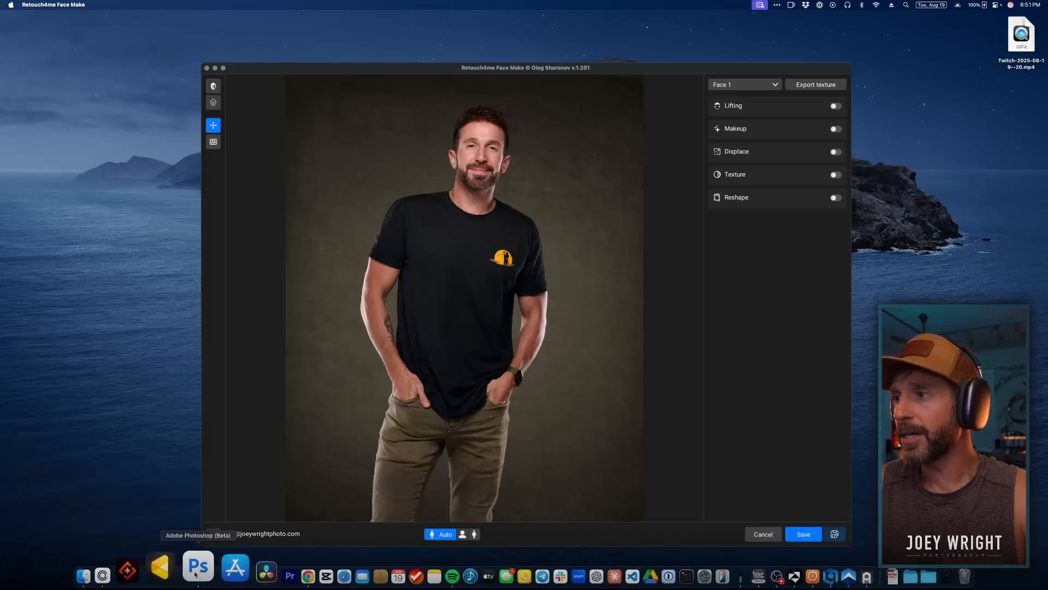
{"action": "left_click", "coordinate": [197, 570]}
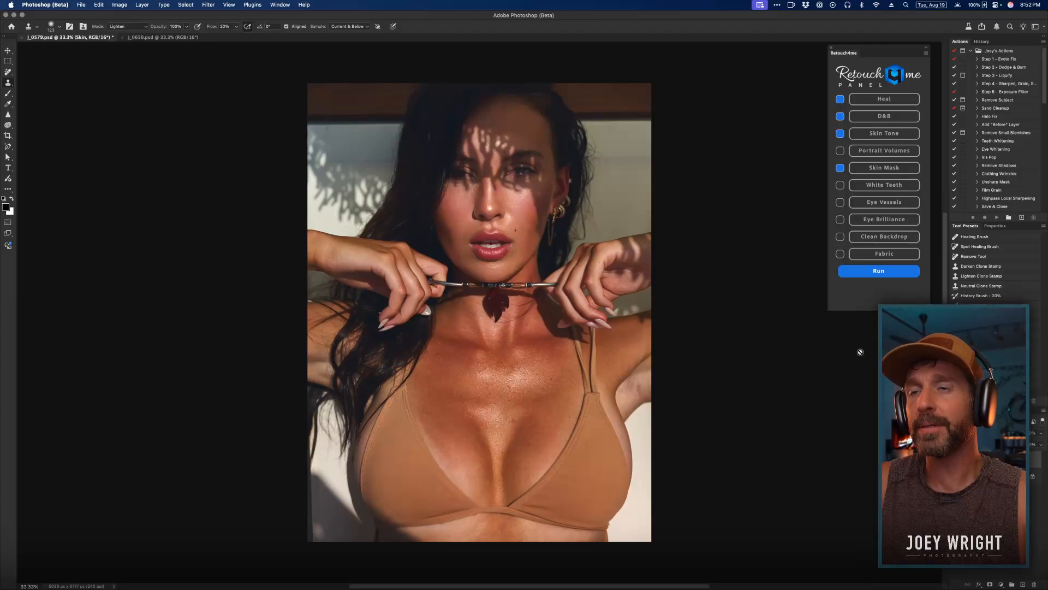
{"action": "left_click_drag", "start_coordinate": [537, 194], "coordinate": [560, 188]}
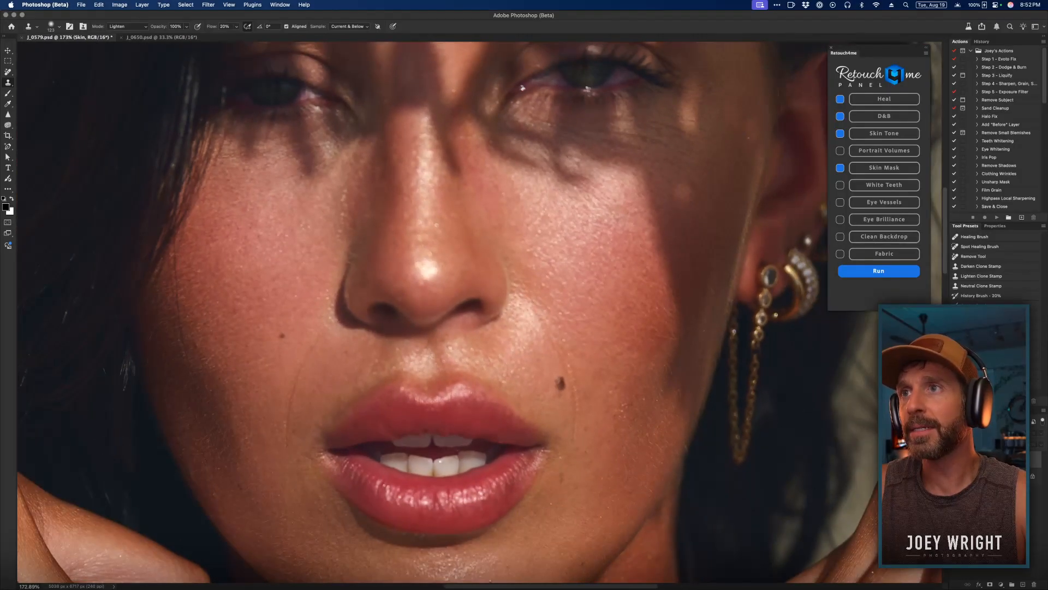
{"action": "scroll", "coordinate": [732, 226], "scroll_direction": "down", "scroll_amount": 5}
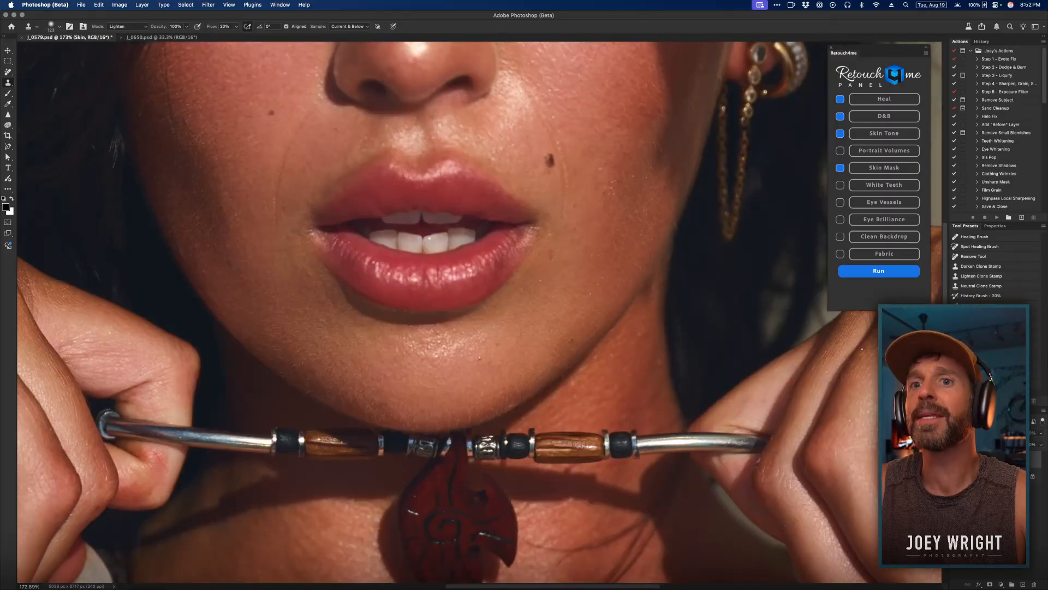
{"action": "left_click_drag", "start_coordinate": [999, 459], "coordinate": [1033, 584]}
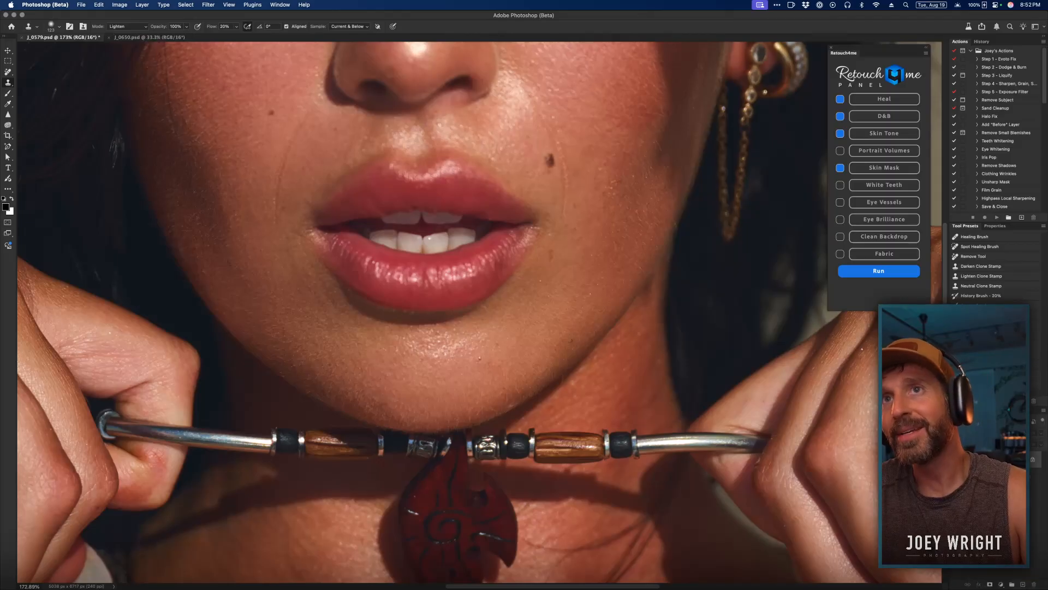
{"action": "left_click", "coordinate": [524, 181]}
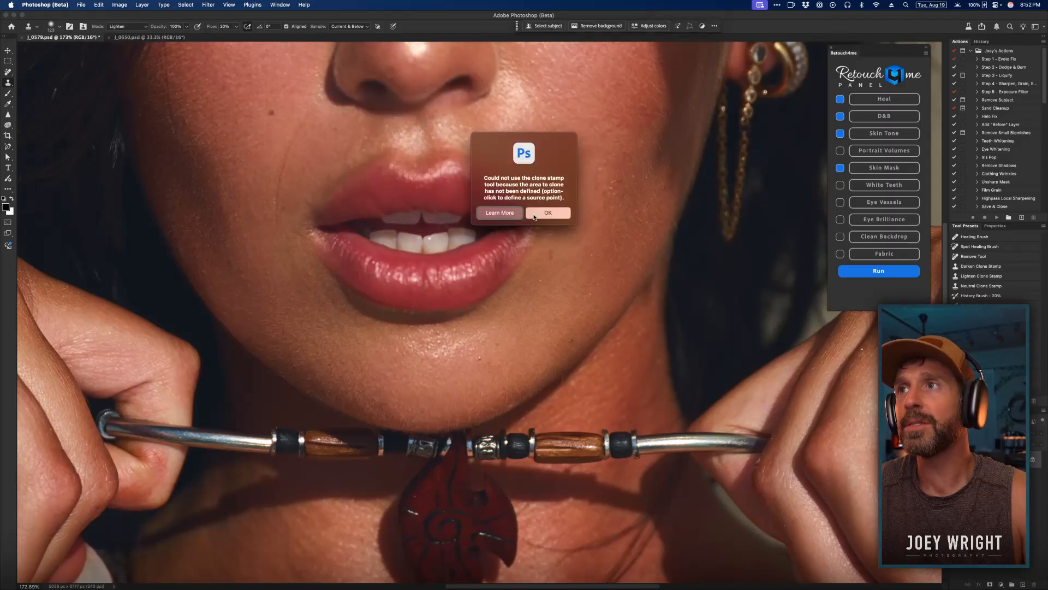
{"action": "left_click", "coordinate": [548, 213]}
Compare the model's face and chest skin with the heal layer hidden and shown.
{"action": "key", "text": "v"}
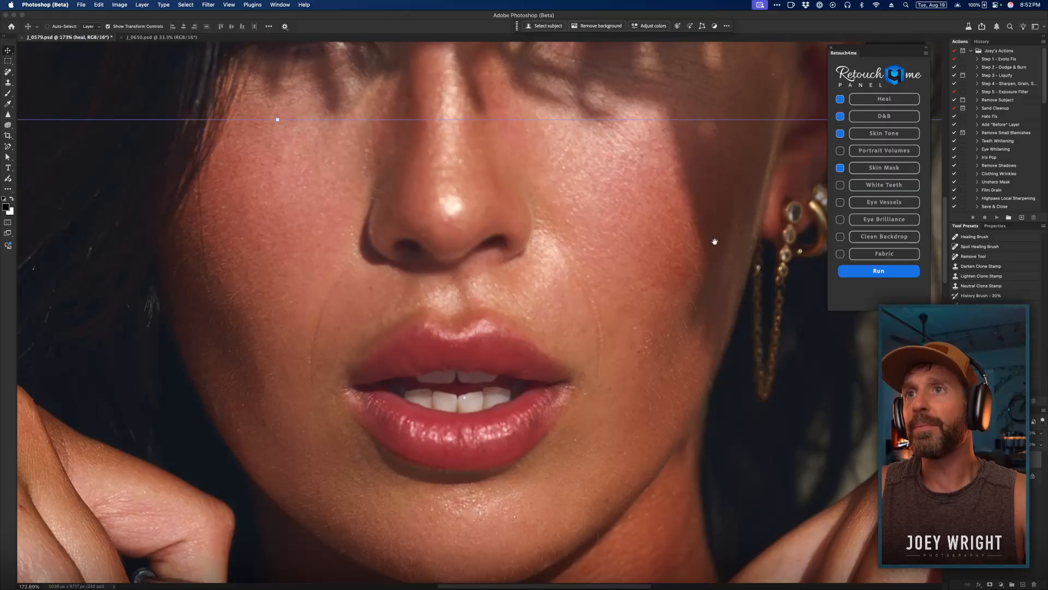
{"action": "scroll", "coordinate": [707, 236], "scroll_direction": "up", "scroll_amount": 5}
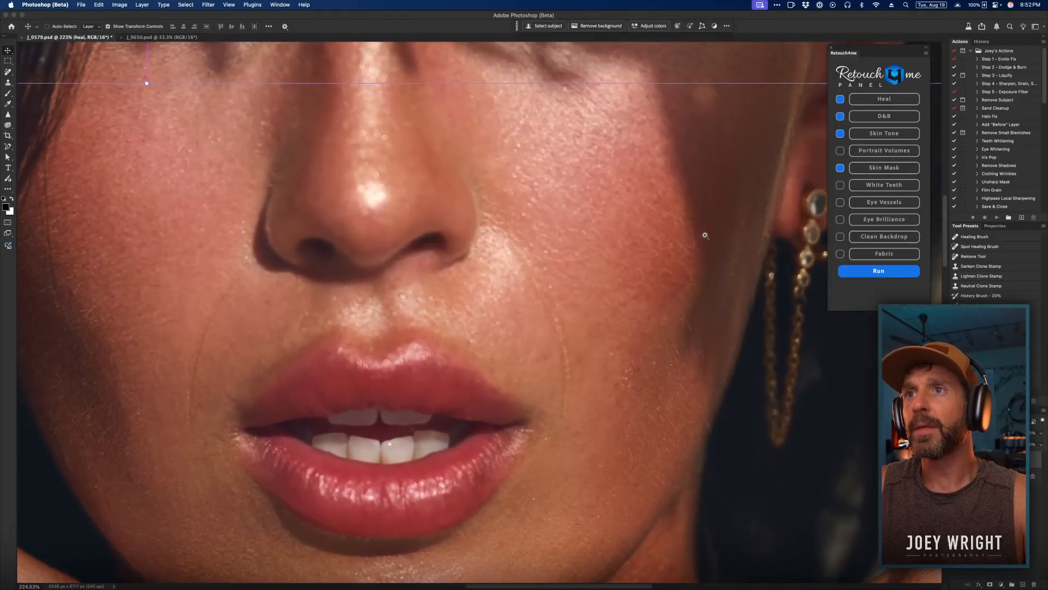
{"action": "scroll", "coordinate": [706, 235], "scroll_direction": "down", "scroll_amount": 10}
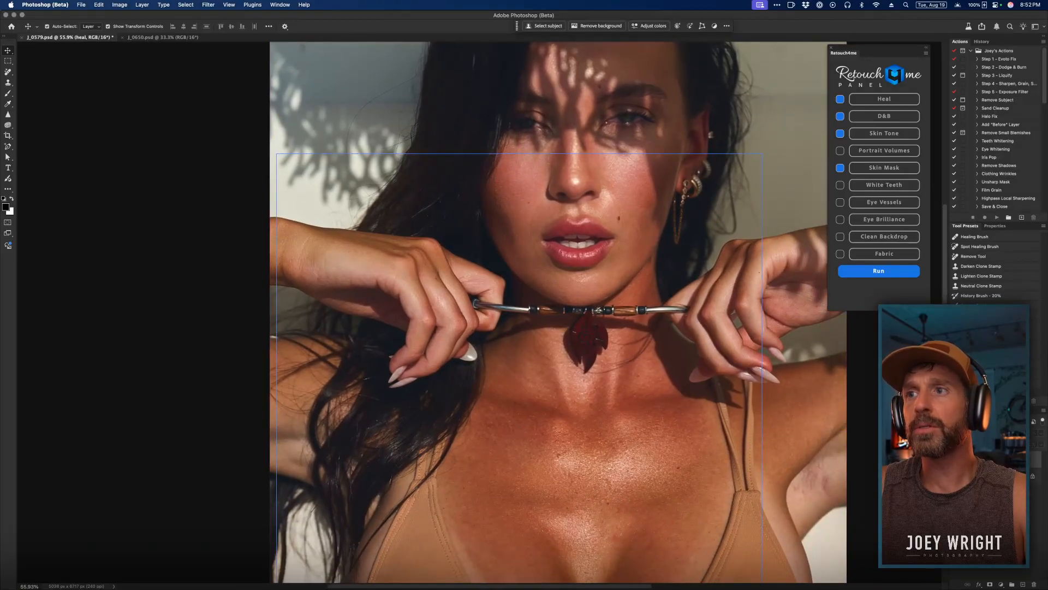
{"action": "scroll", "coordinate": [729, 482], "scroll_direction": "up", "scroll_amount": 1}
{"action": "scroll", "coordinate": [729, 481], "scroll_direction": "up", "scroll_amount": 5}
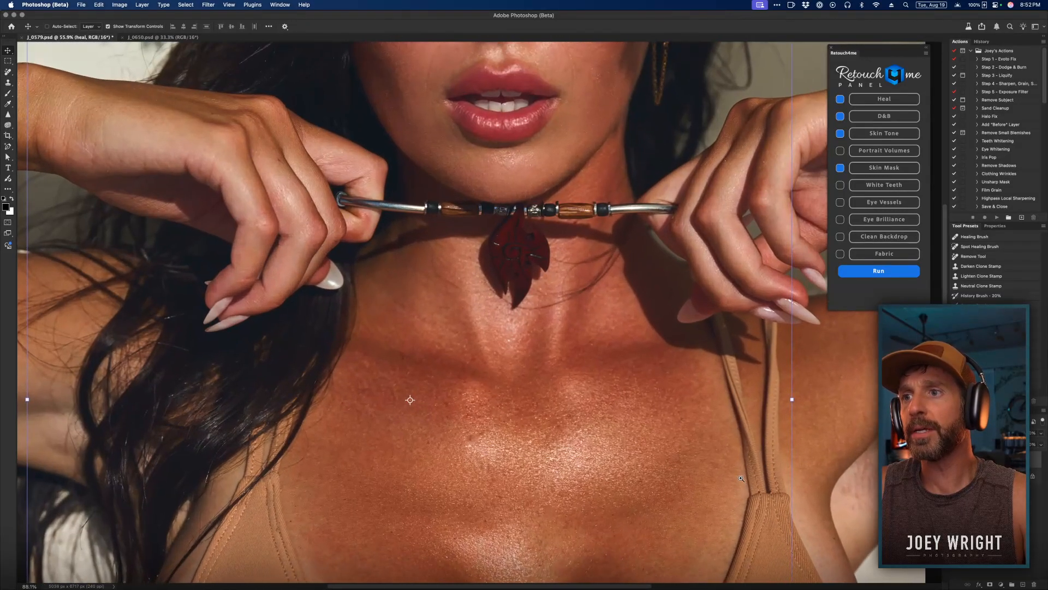
{"action": "left_click", "coordinate": [955, 459]}
{"action": "left_click", "coordinate": [956, 460]}
{"action": "left_click", "coordinate": [956, 459]}
{"action": "left_click", "coordinate": [956, 459]}
{"action": "scroll", "coordinate": [689, 358], "scroll_direction": "down", "scroll_amount": 10}
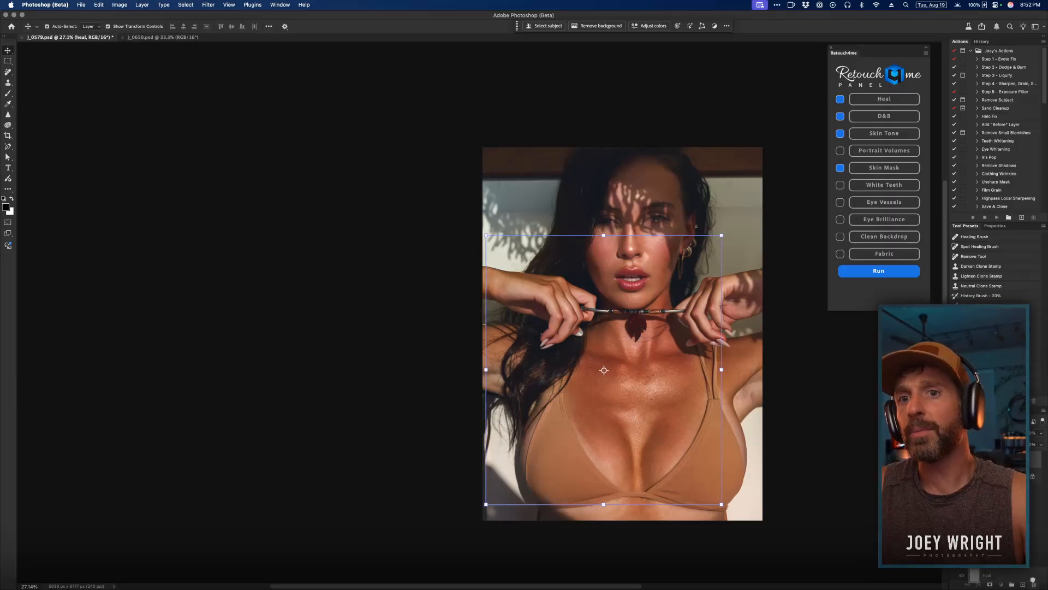
Delete the heal layer and close the Retouch4me panel.
{"action": "left_click", "coordinate": [977, 572]}
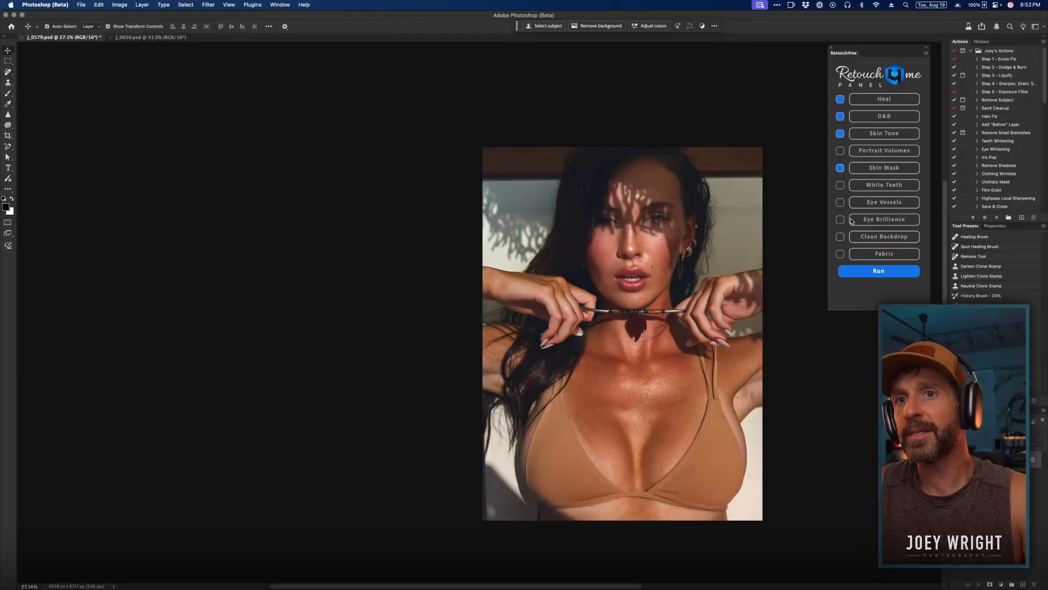
{"action": "left_click", "coordinate": [832, 48]}
{"action": "left_click_drag", "start_coordinate": [639, 145], "coordinate": [461, 132]}
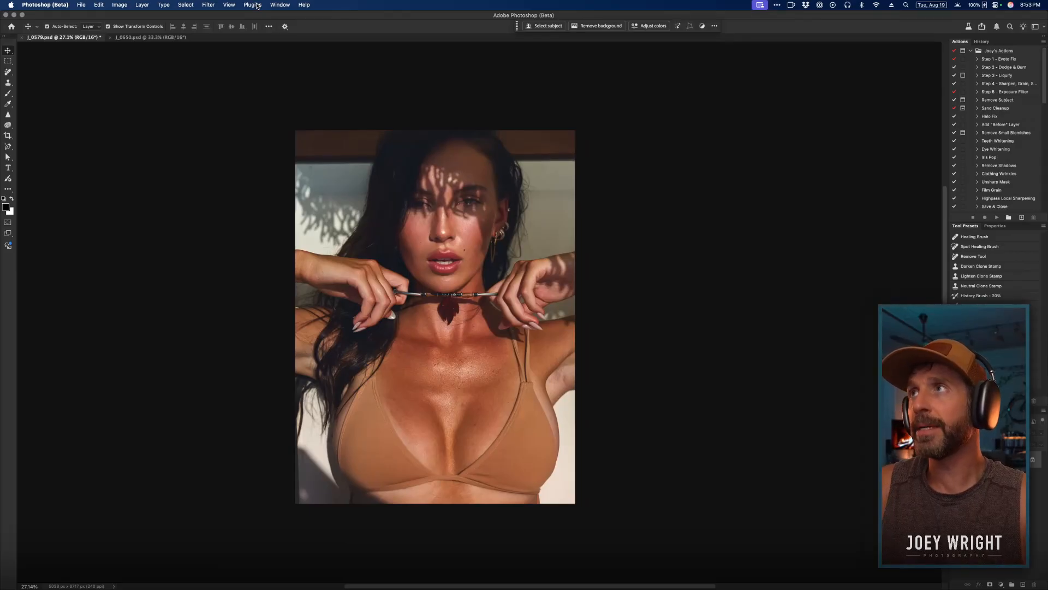
Open the Retouch4me plugin panel and close it again.
{"action": "left_click", "coordinate": [256, 6]}
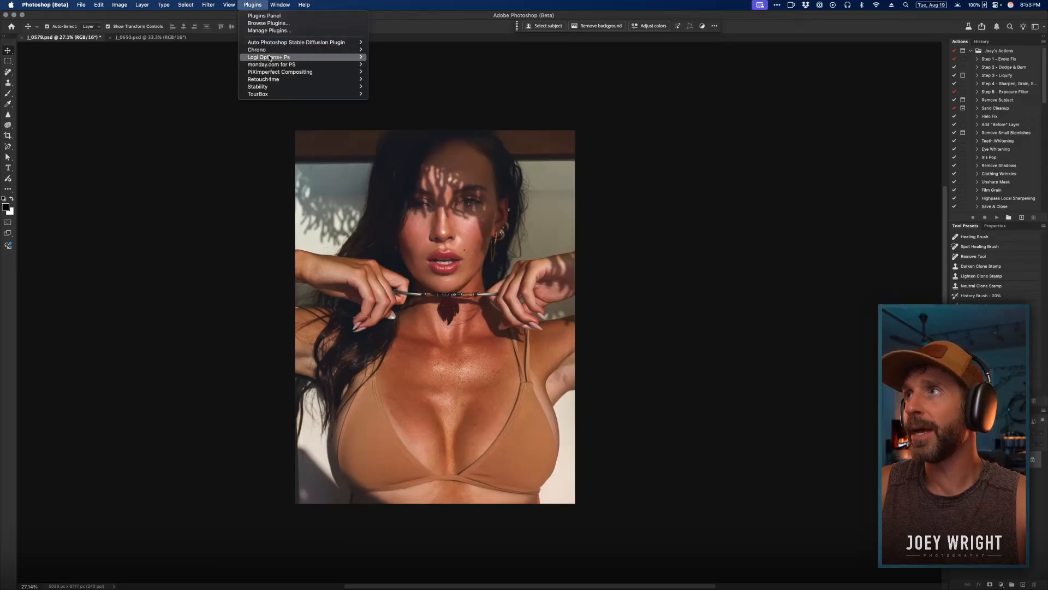
{"action": "mouse_move", "coordinate": [276, 79]}
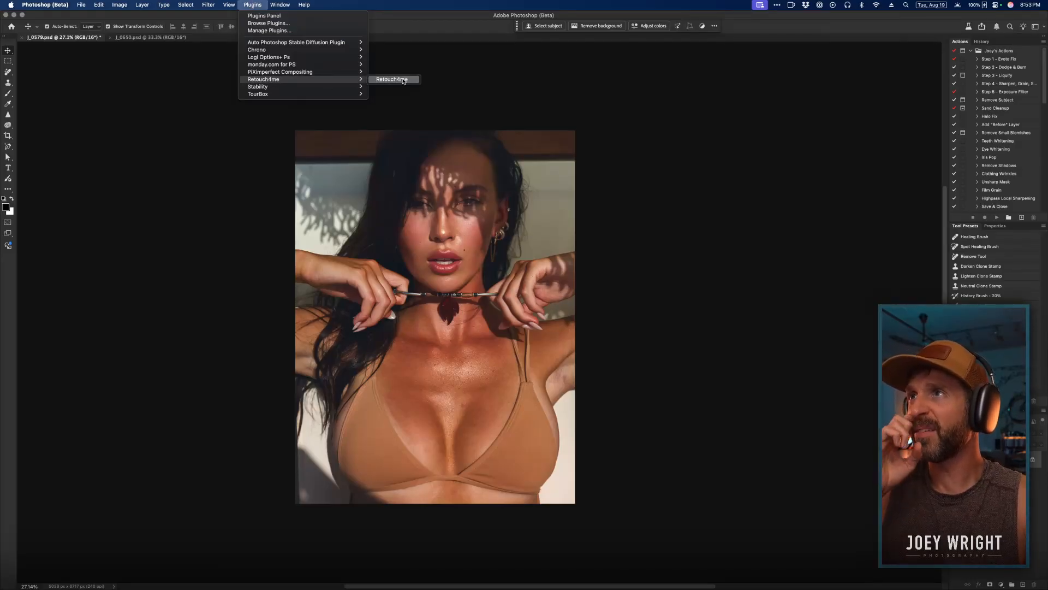
{"action": "left_click", "coordinate": [402, 80]}
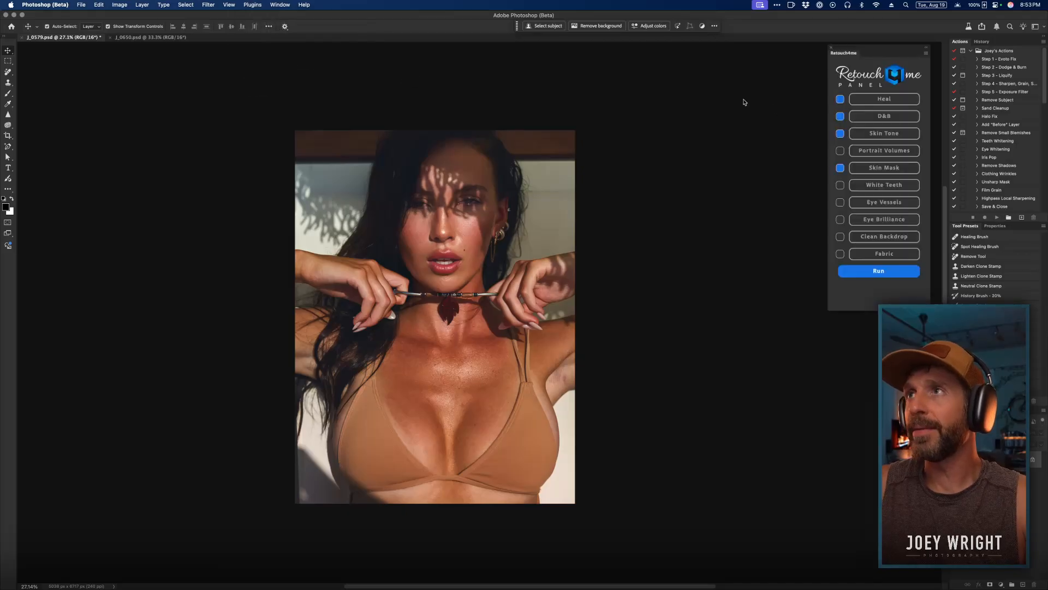
{"action": "left_click", "coordinate": [831, 50]}
Switch to the Chrome window with the Retouch4me website and examine its product lineup.
{"action": "key", "text": "ctrl+Up"}
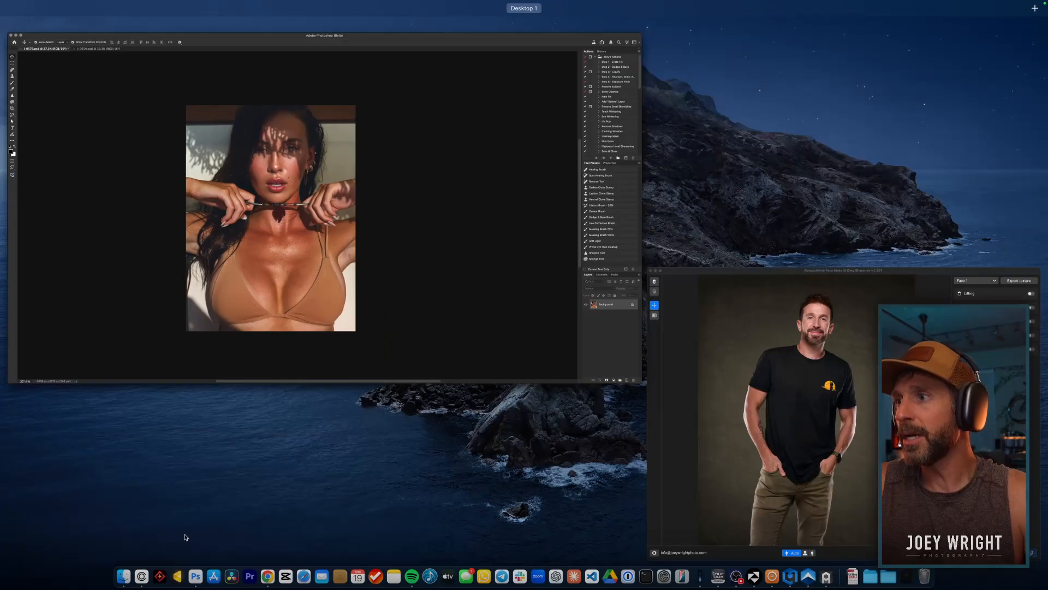
{"action": "right_click", "coordinate": [268, 568]}
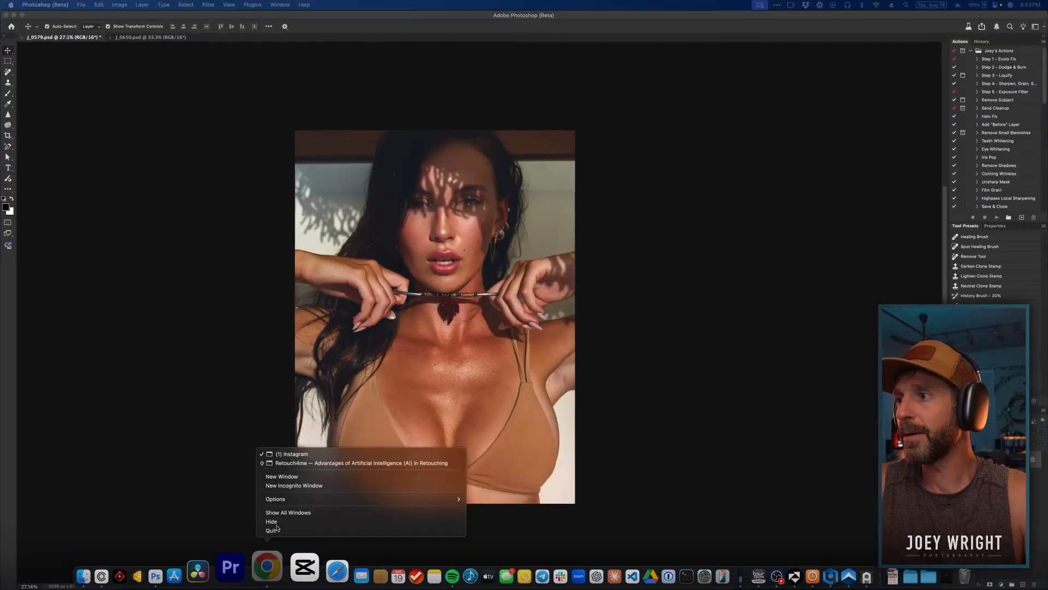
{"action": "left_click", "coordinate": [354, 463]}
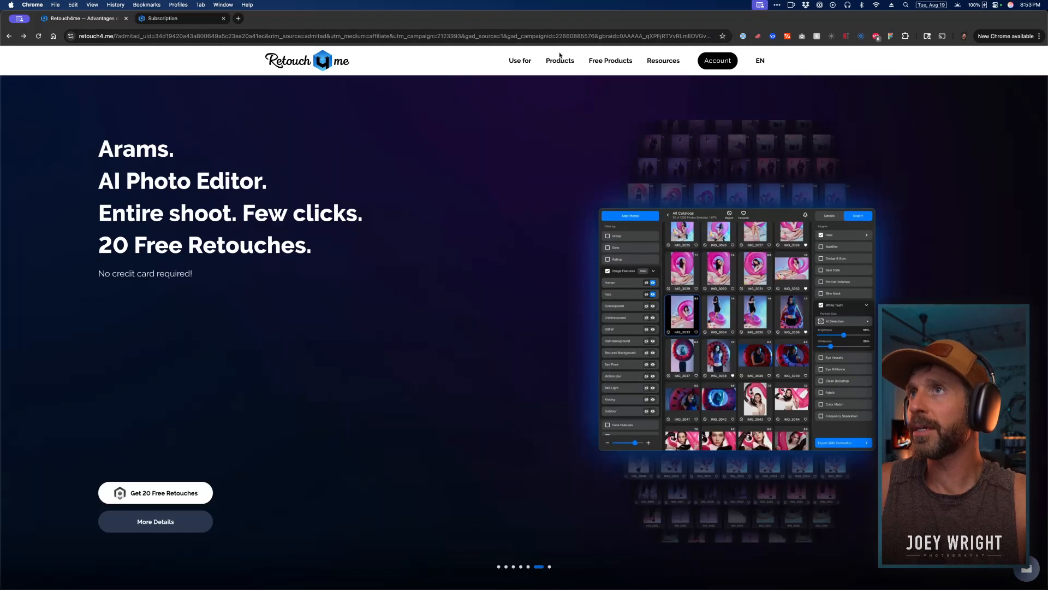
{"action": "mouse_move", "coordinate": [558, 66]}
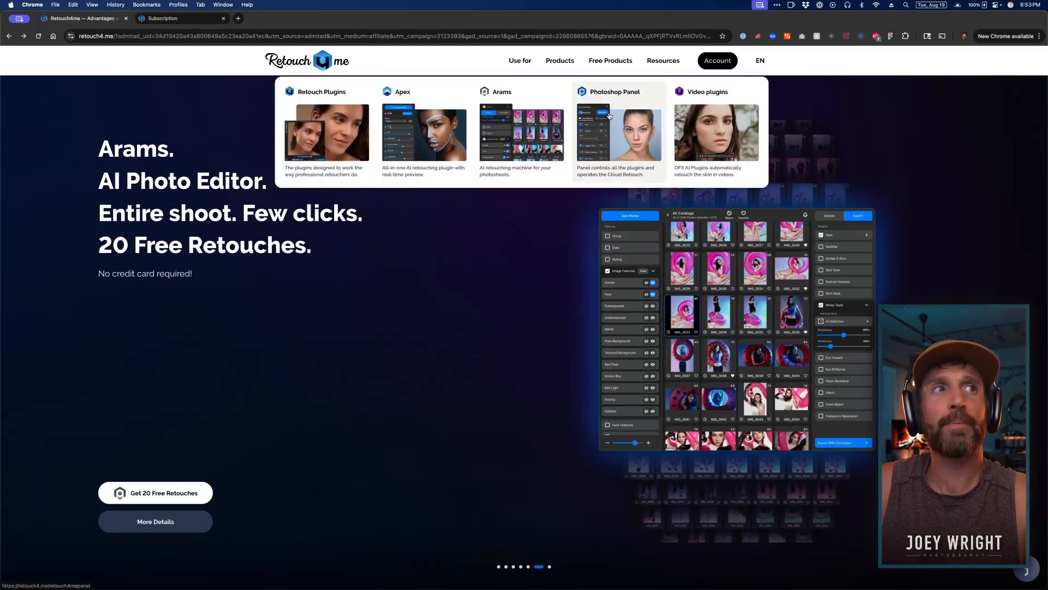
{"action": "key", "text": "ctrl+Up"}
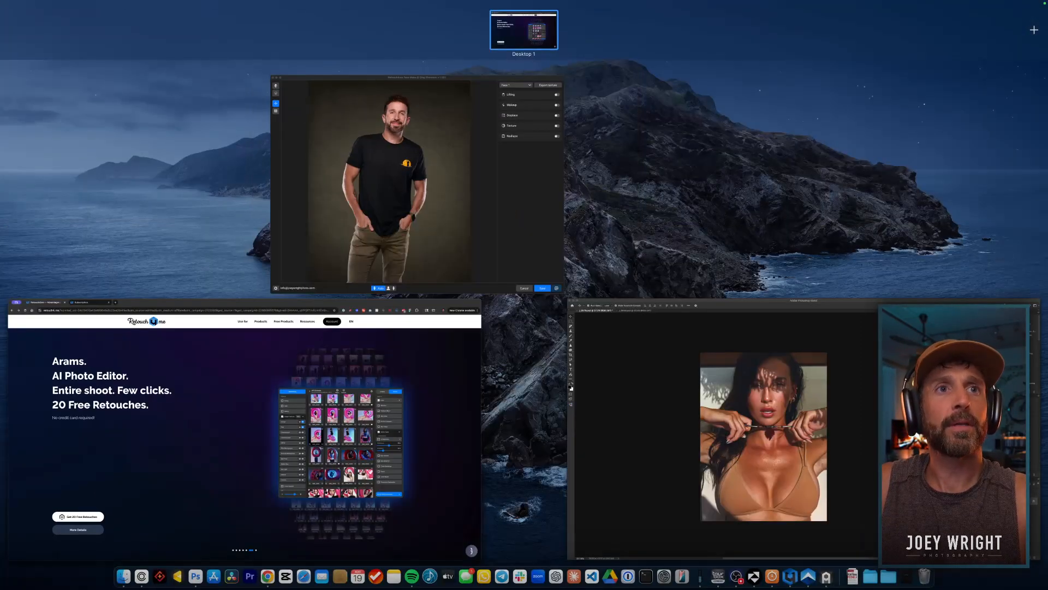
{"action": "key", "text": "ctrl+Up"}
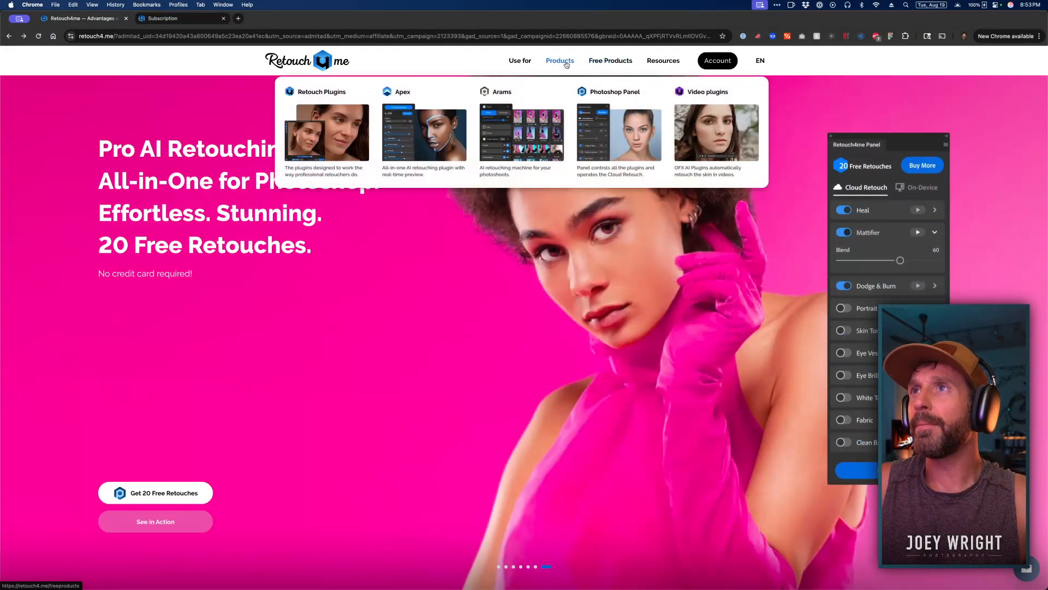
{"action": "mouse_move", "coordinate": [611, 64]}
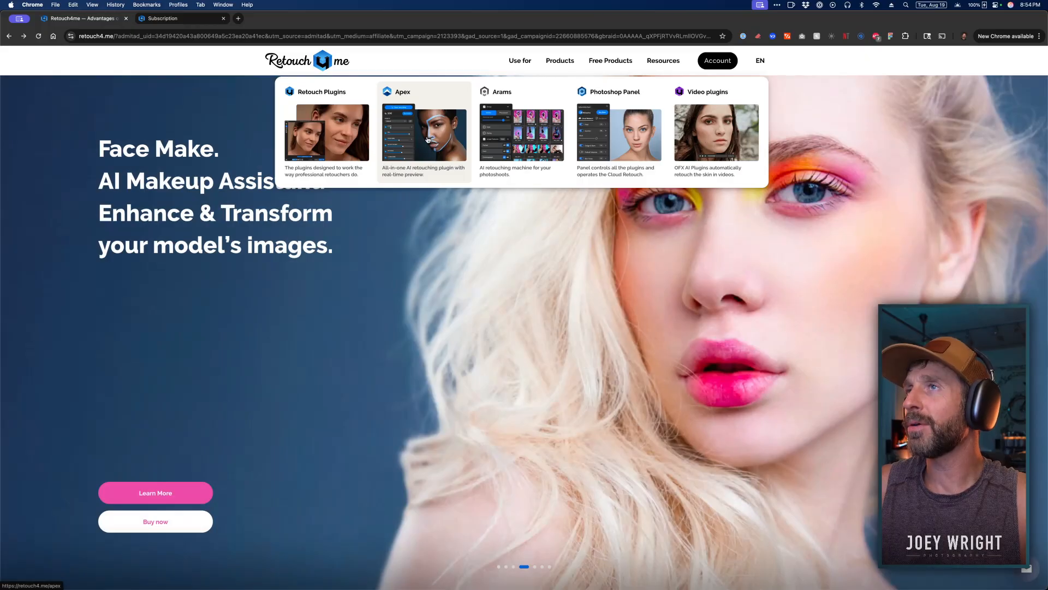
Minimise the Chrome window and bring the Retouch4me Apex app forward over Photoshop.
{"action": "left_click", "coordinate": [20, 19]}
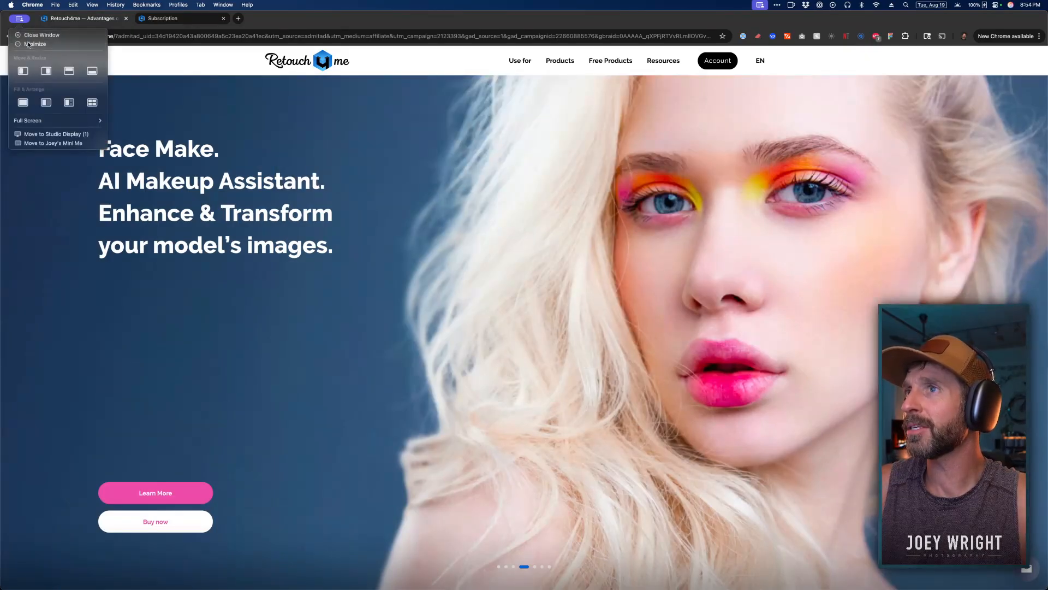
{"action": "left_click", "coordinate": [28, 44]}
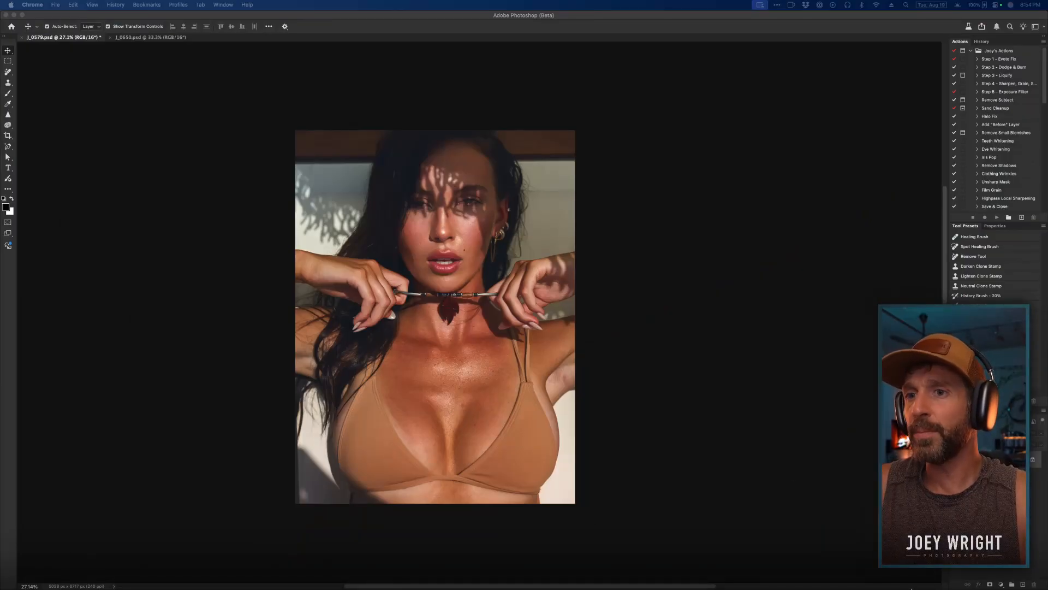
{"action": "mouse_move", "coordinate": [906, 588]}
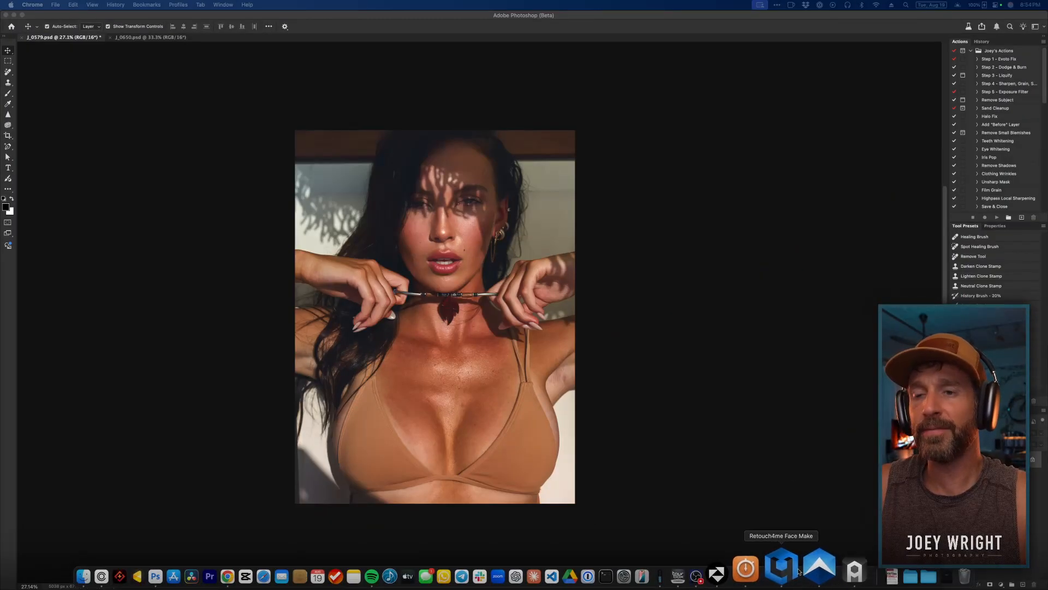
{"action": "left_click", "coordinate": [816, 567]}
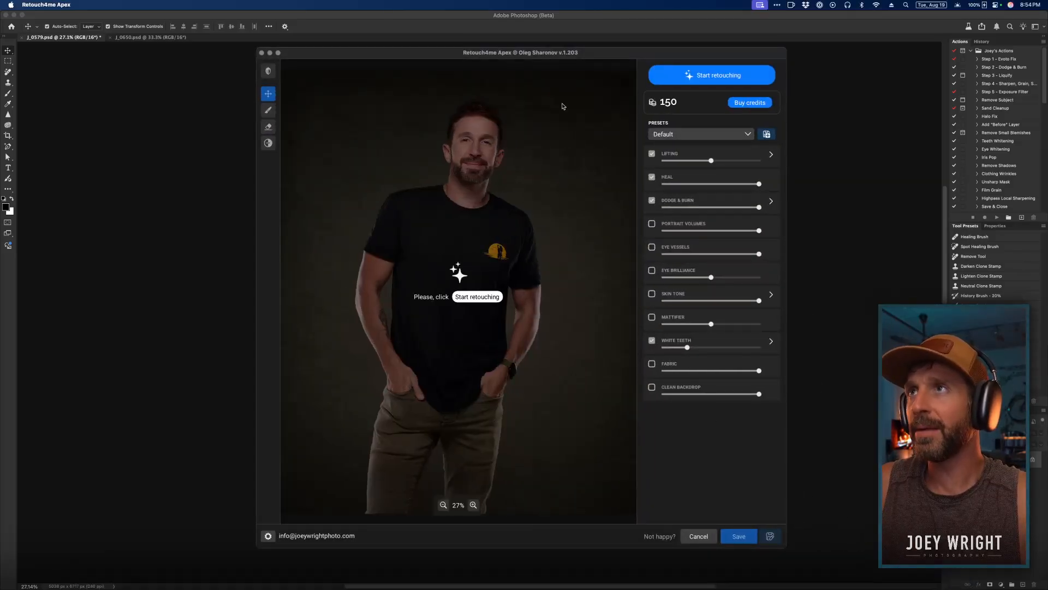
{"action": "left_click_drag", "start_coordinate": [555, 55], "coordinate": [550, 52]}
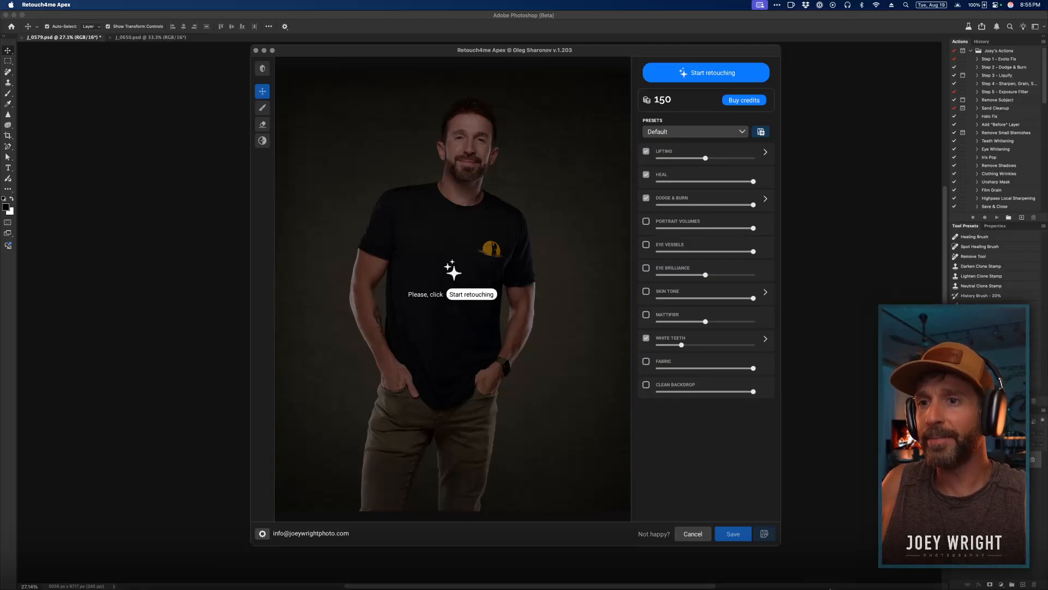
Switch to the Retouch4me Arams app.
{"action": "mouse_move", "coordinate": [830, 588]}
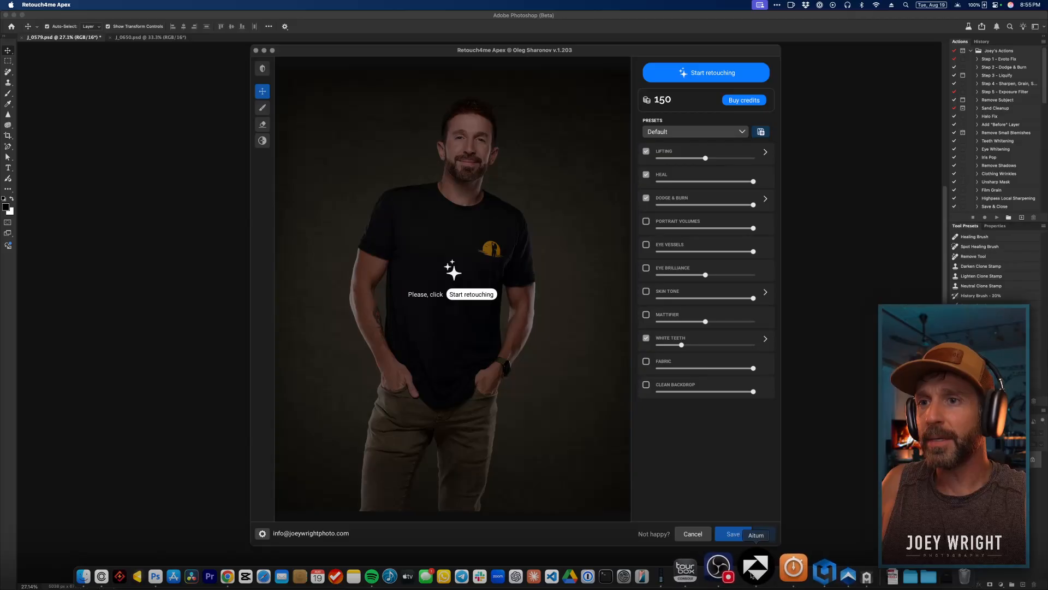
{"action": "left_click", "coordinate": [754, 575]}
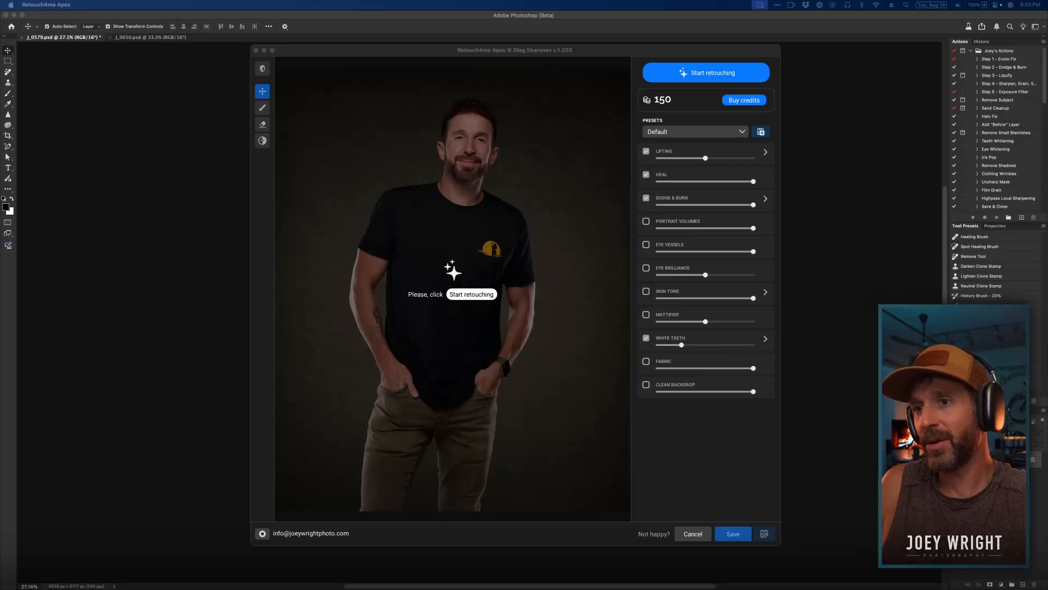
{"action": "mouse_move", "coordinate": [852, 587]}
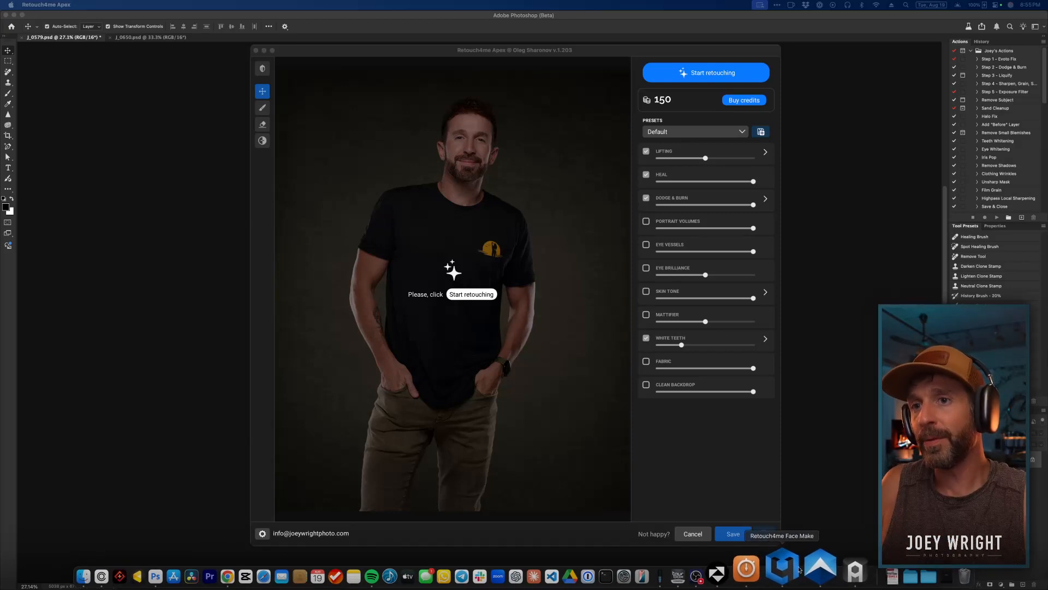
{"action": "left_click", "coordinate": [829, 572]}
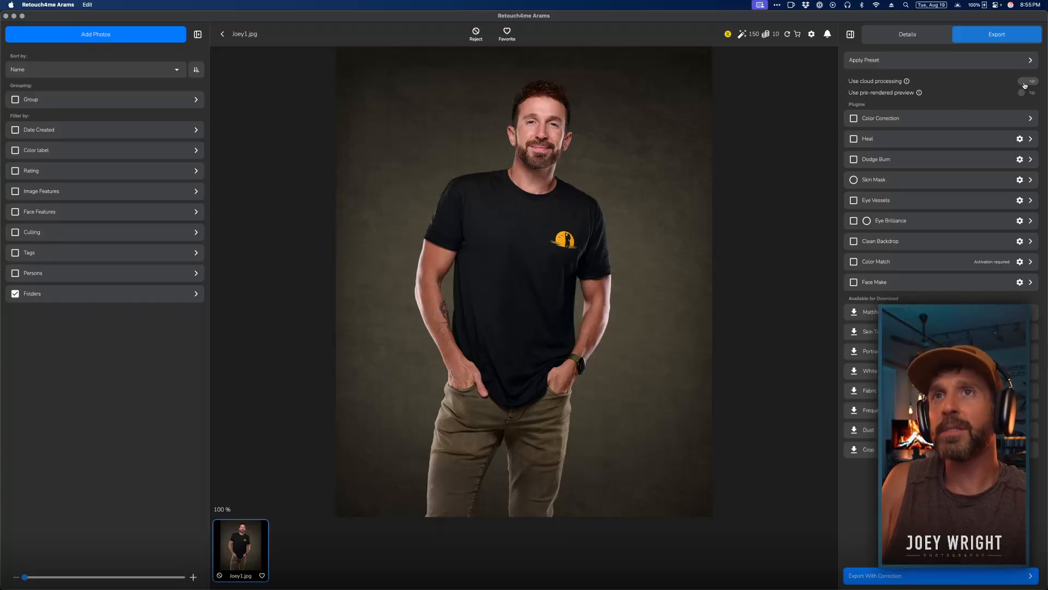
Read the pre-rendered preview hint, then turn that option on to view its plugin list and off again.
{"action": "mouse_move", "coordinate": [909, 82]}
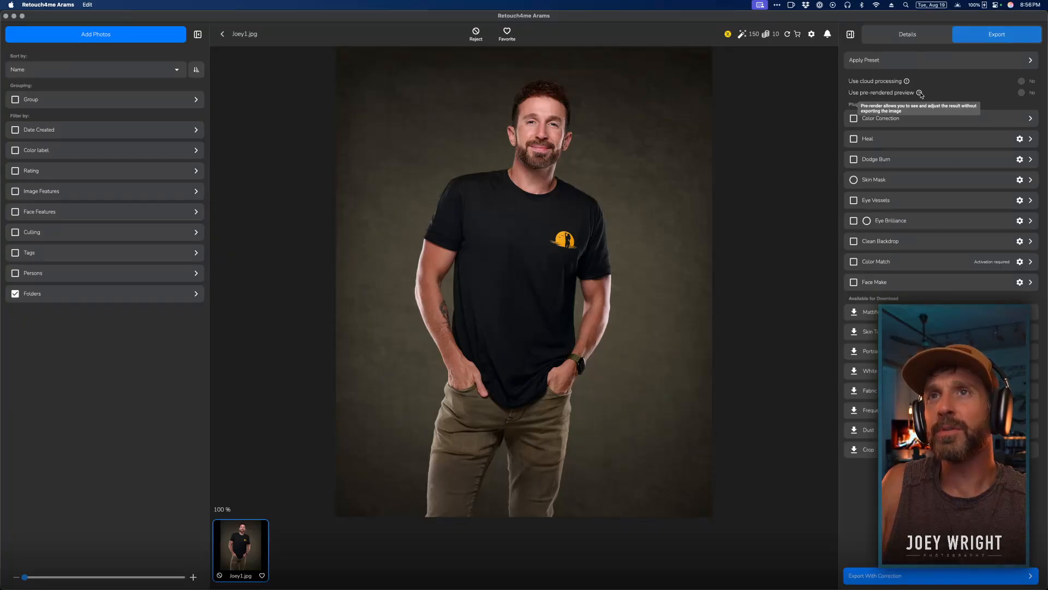
{"action": "left_click", "coordinate": [1022, 93]}
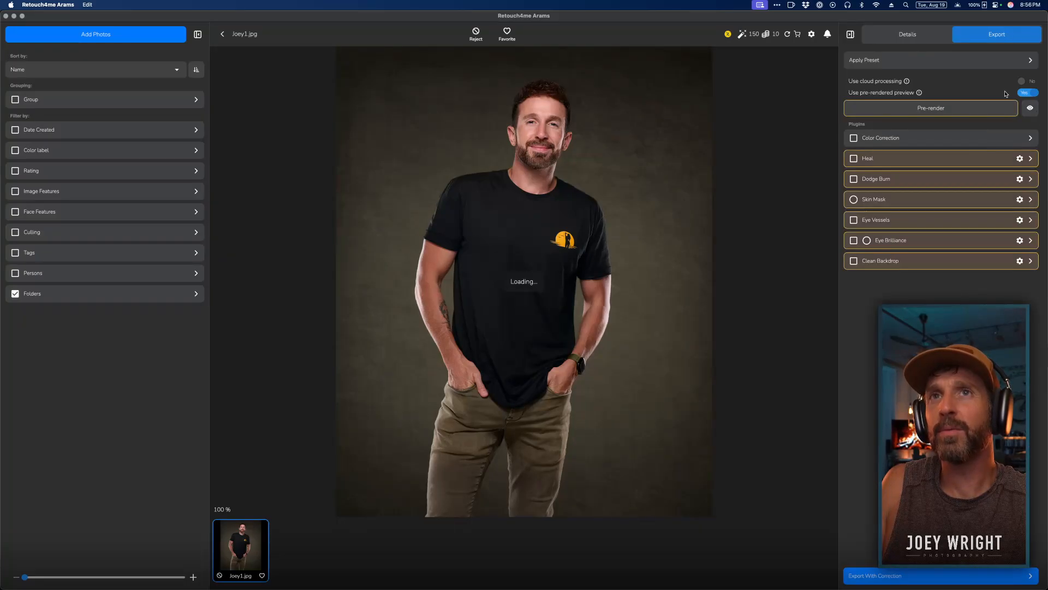
{"action": "left_click", "coordinate": [1028, 93]}
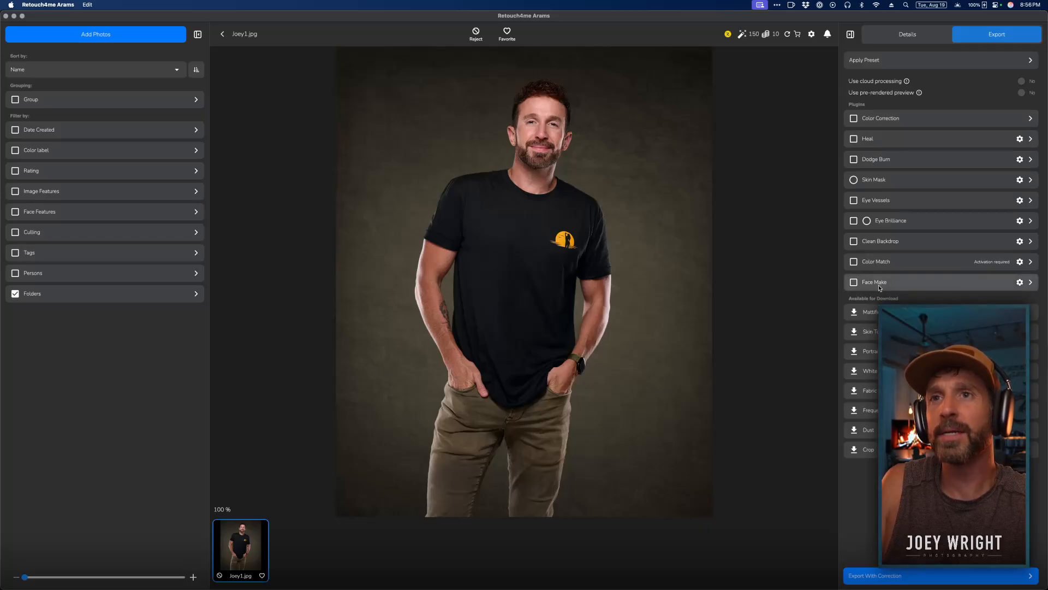
Compare the plugins offered with cloud processing and with pre-rendered preview, leaving both options off.
{"action": "left_click", "coordinate": [1022, 83]}
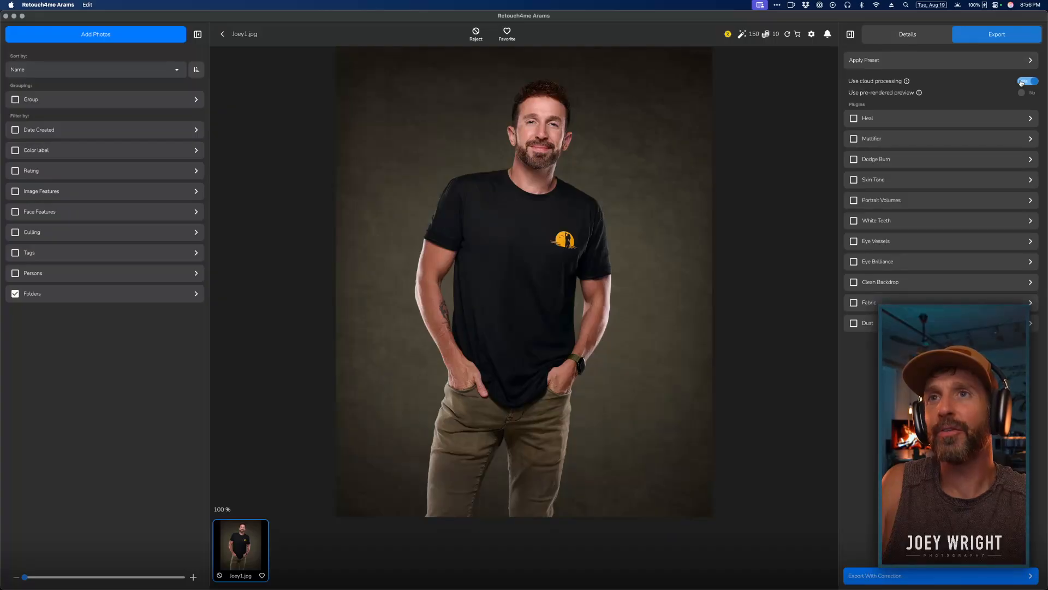
{"action": "left_click", "coordinate": [1022, 83]}
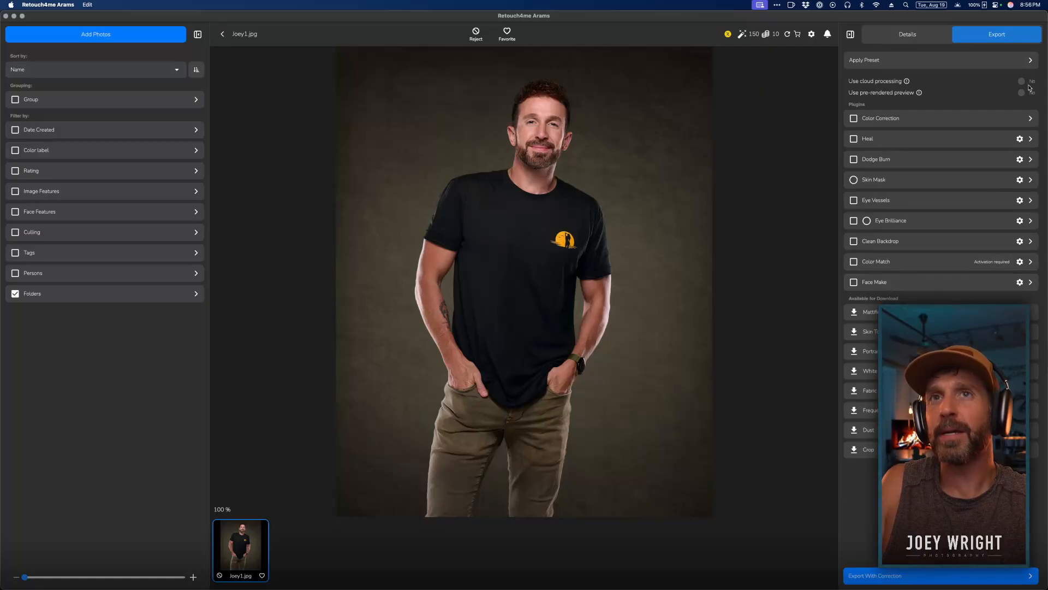
{"action": "left_click", "coordinate": [1029, 83]}
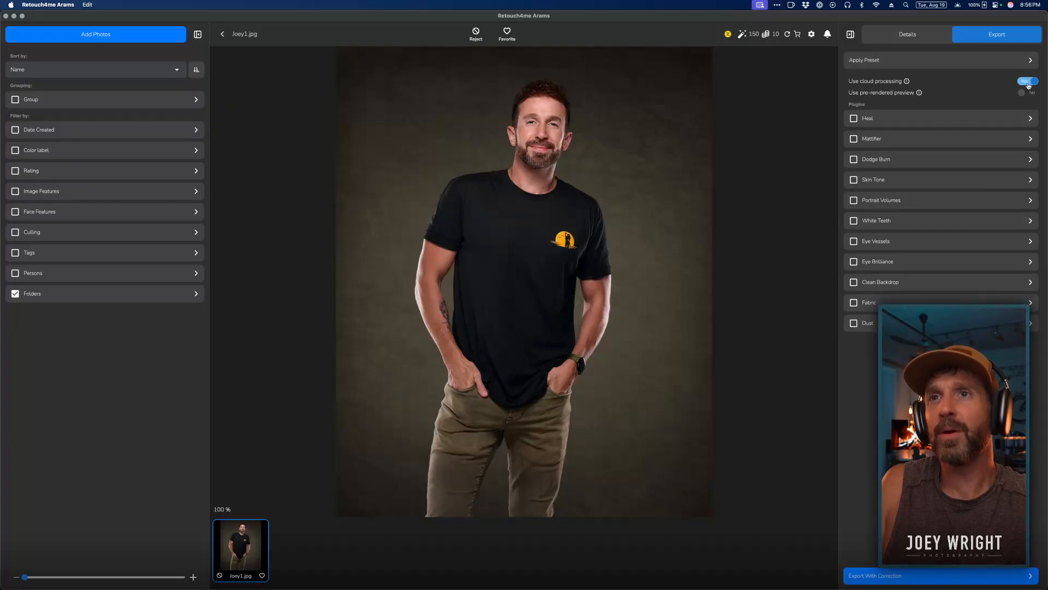
{"action": "left_click", "coordinate": [1028, 83]}
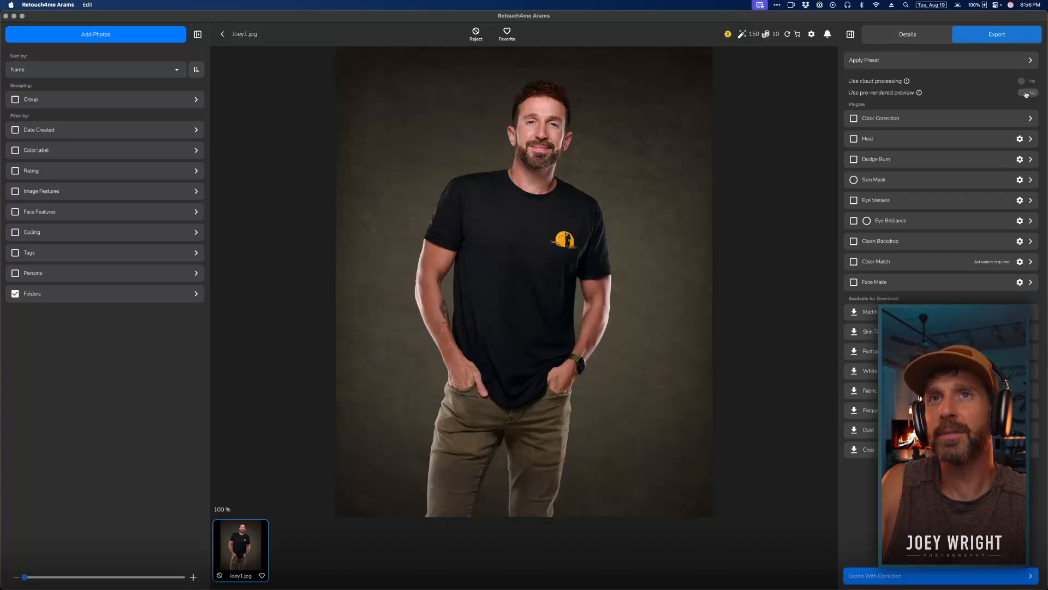
{"action": "left_click", "coordinate": [1026, 92]}
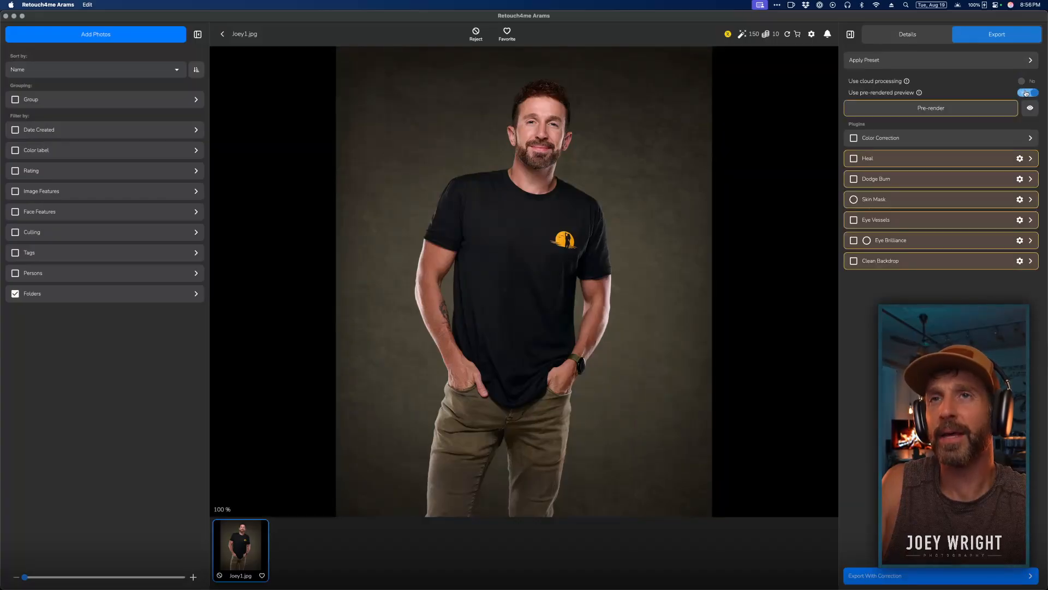
{"action": "left_click", "coordinate": [1026, 92]}
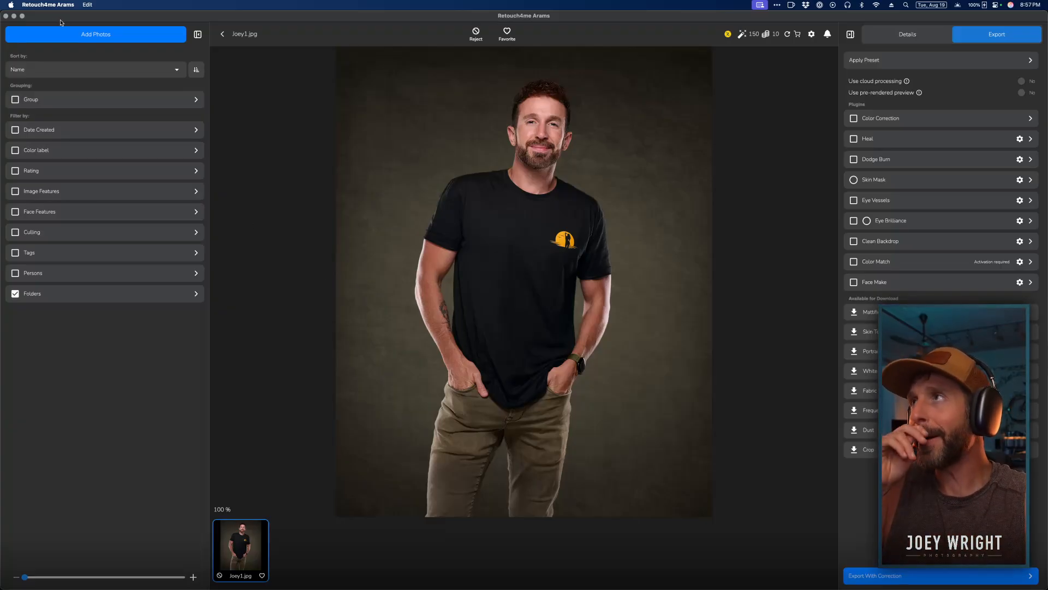
Minimise the Arams window and cancel out of Retouch4me Apex.
{"action": "left_click", "coordinate": [13, 16]}
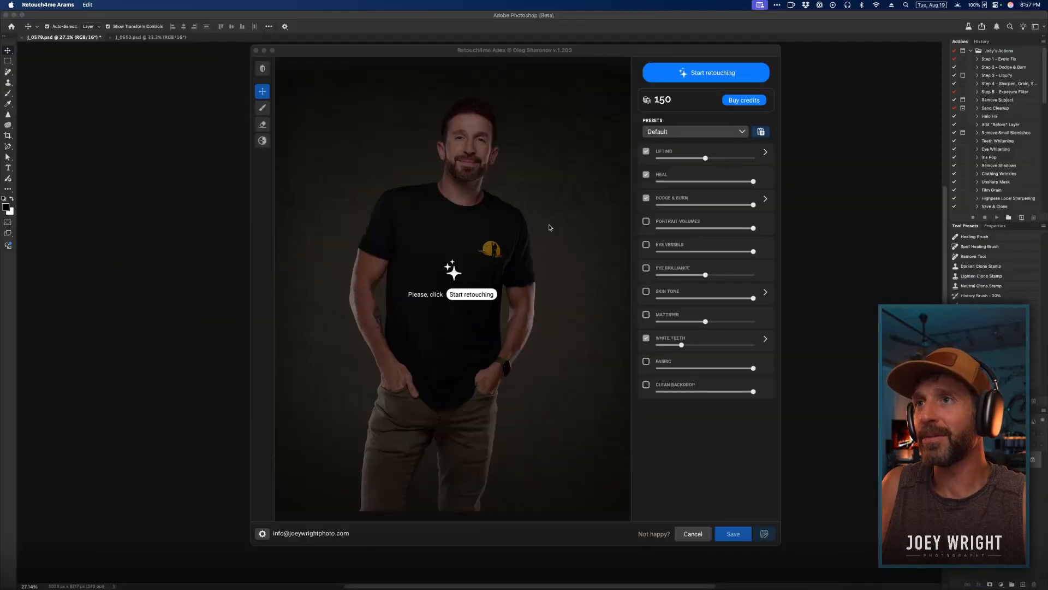
{"action": "left_click", "coordinate": [311, 54]}
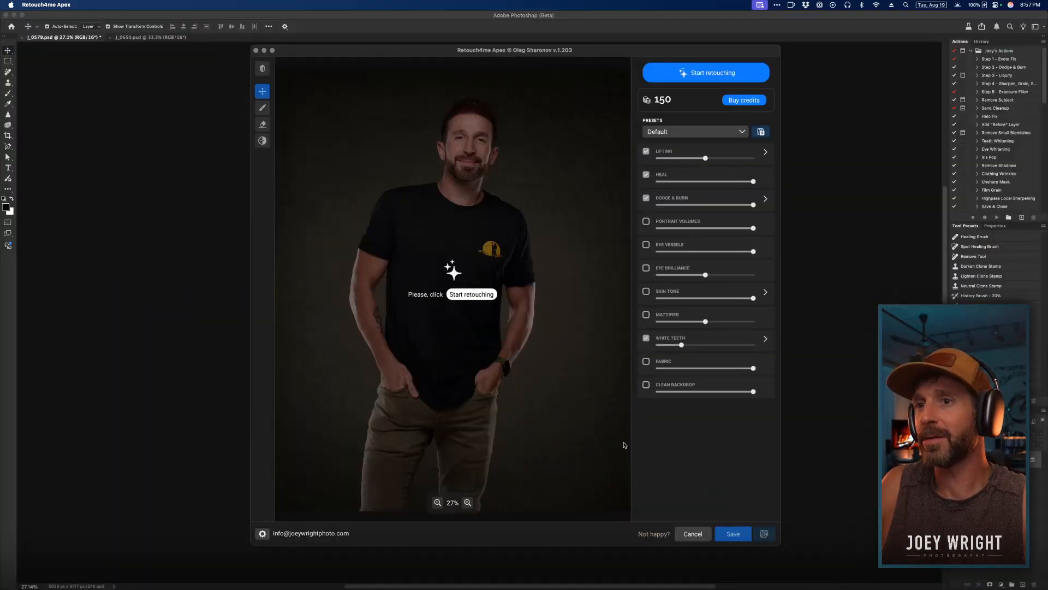
{"action": "left_click", "coordinate": [682, 535]}
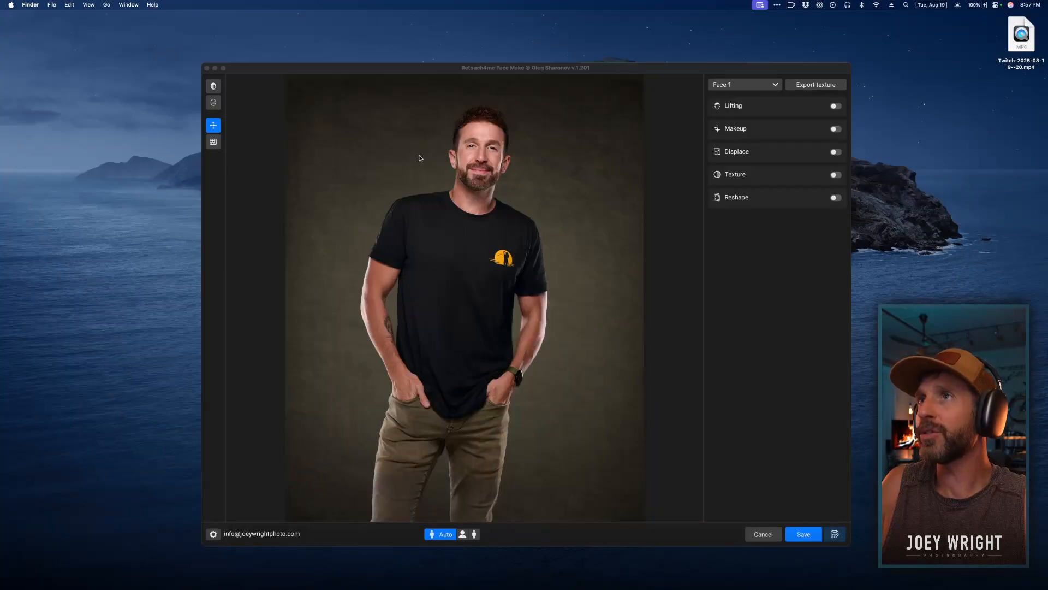
Bring the Retouch4me Face Make window forward and enlarge it to fill the screen.
{"action": "left_click", "coordinate": [477, 70]}
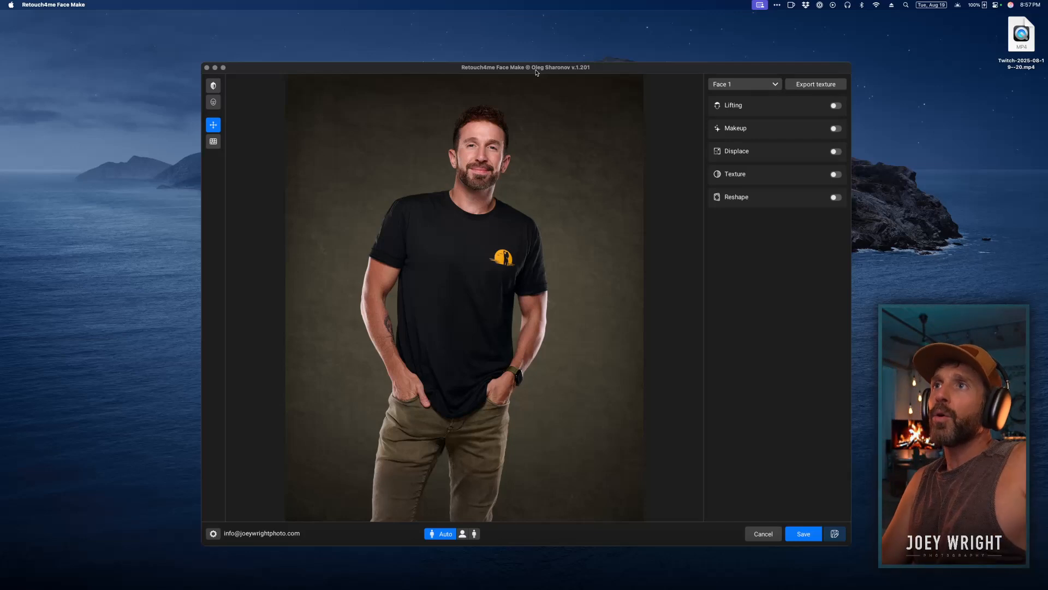
{"action": "left_click_drag", "start_coordinate": [536, 72], "coordinate": [484, 25]}
{"action": "left_click_drag", "start_coordinate": [793, 499], "coordinate": [862, 577]}
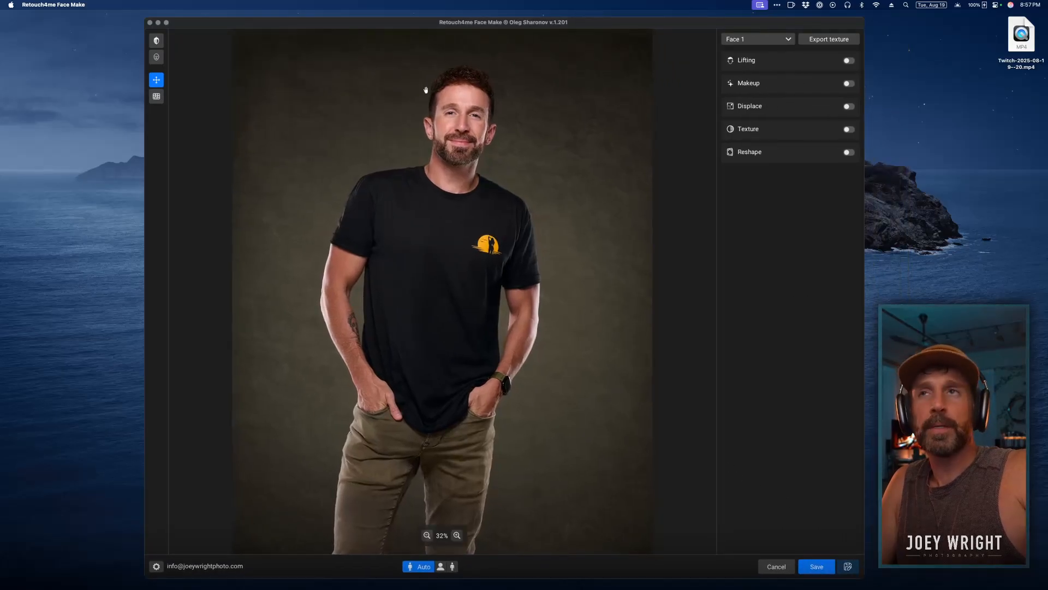
{"action": "double_click", "coordinate": [484, 24]}
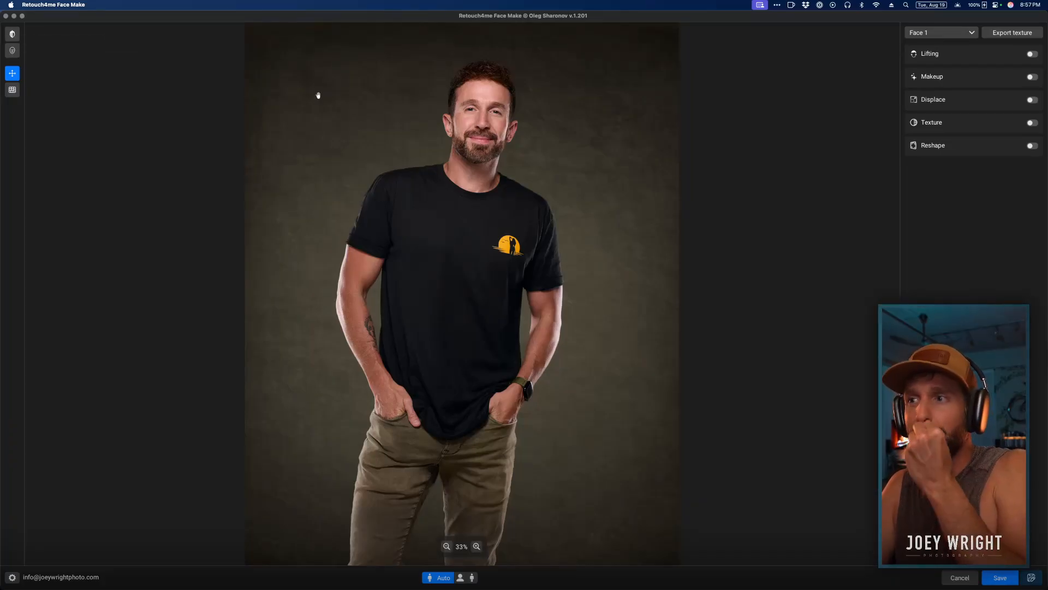
Check the face selection in Face Make and enable Lifting for Face 1.
{"action": "scroll", "coordinate": [581, 73], "scroll_direction": "up", "scroll_amount": 5}
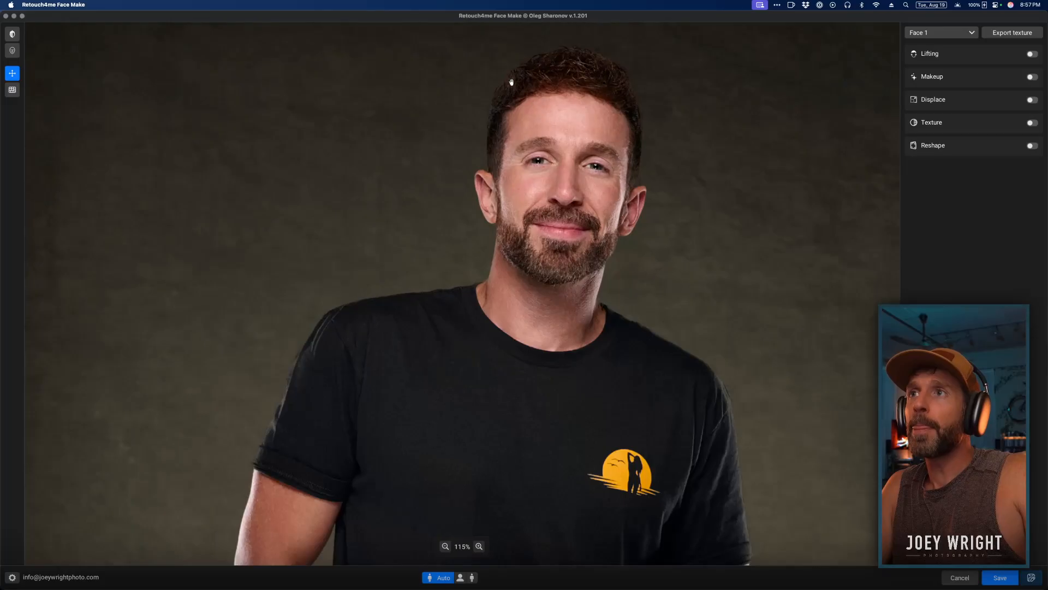
{"action": "scroll", "coordinate": [628, 112], "scroll_direction": "down", "scroll_amount": 3}
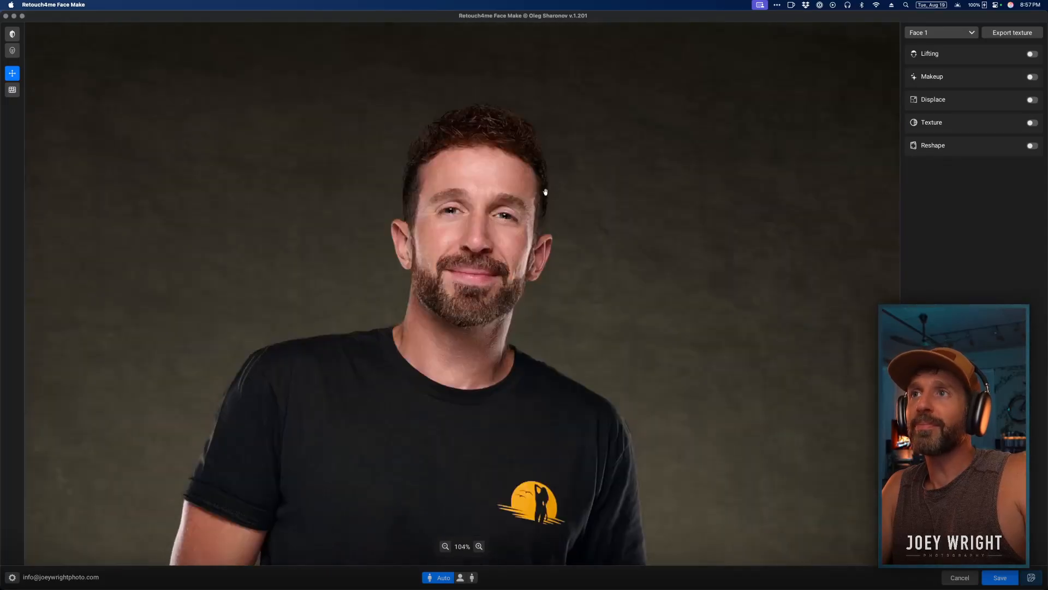
{"action": "left_click", "coordinate": [972, 34]}
{"action": "left_click", "coordinate": [973, 35]}
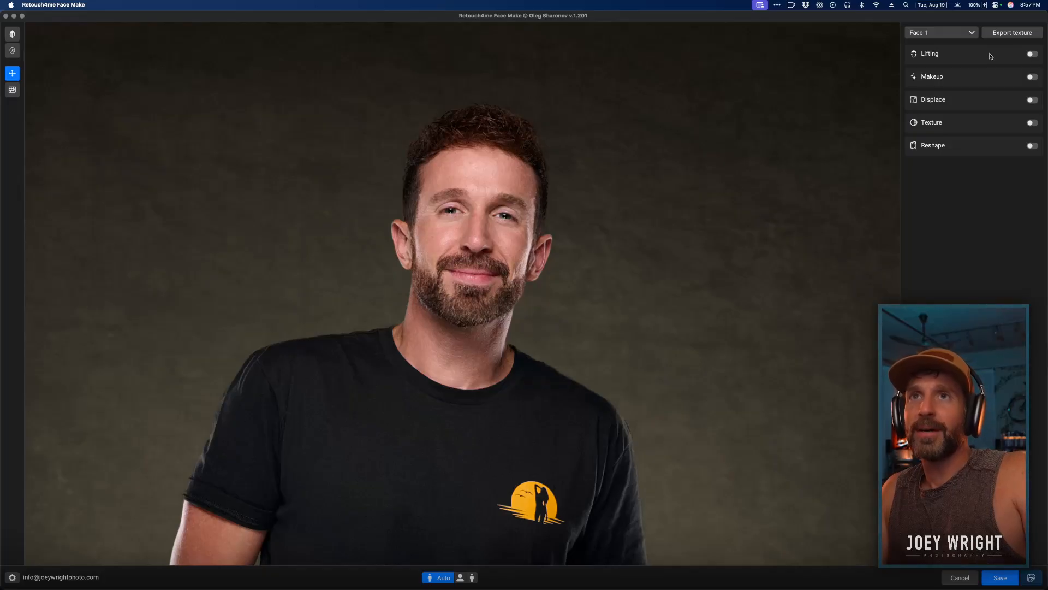
{"action": "left_click", "coordinate": [1032, 55]}
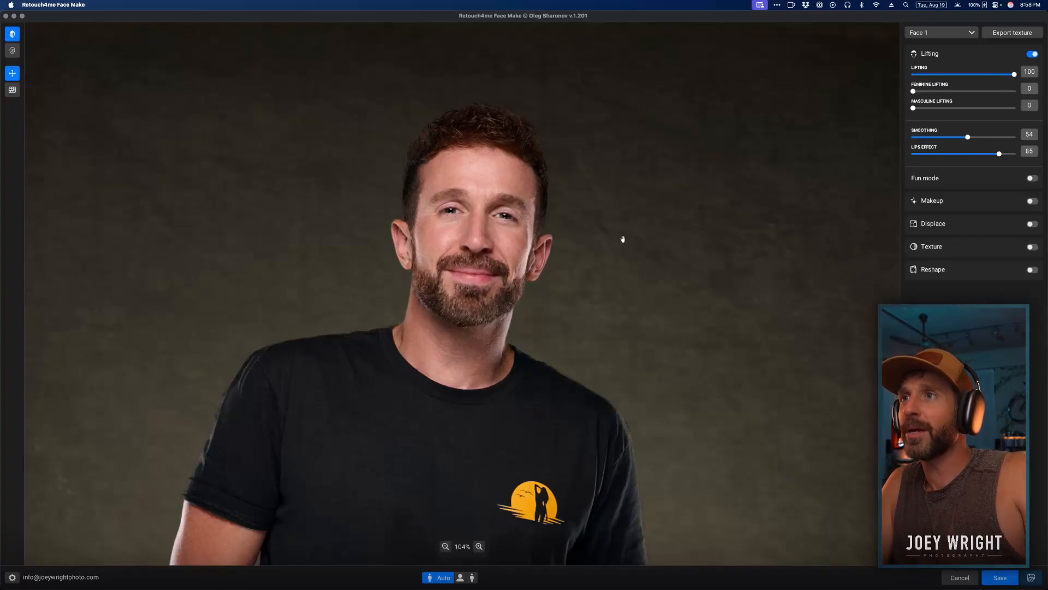
Compare the man's face before and after Lifting, both at a distance and close up.
{"action": "scroll", "coordinate": [623, 239], "scroll_direction": "down", "scroll_amount": 3}
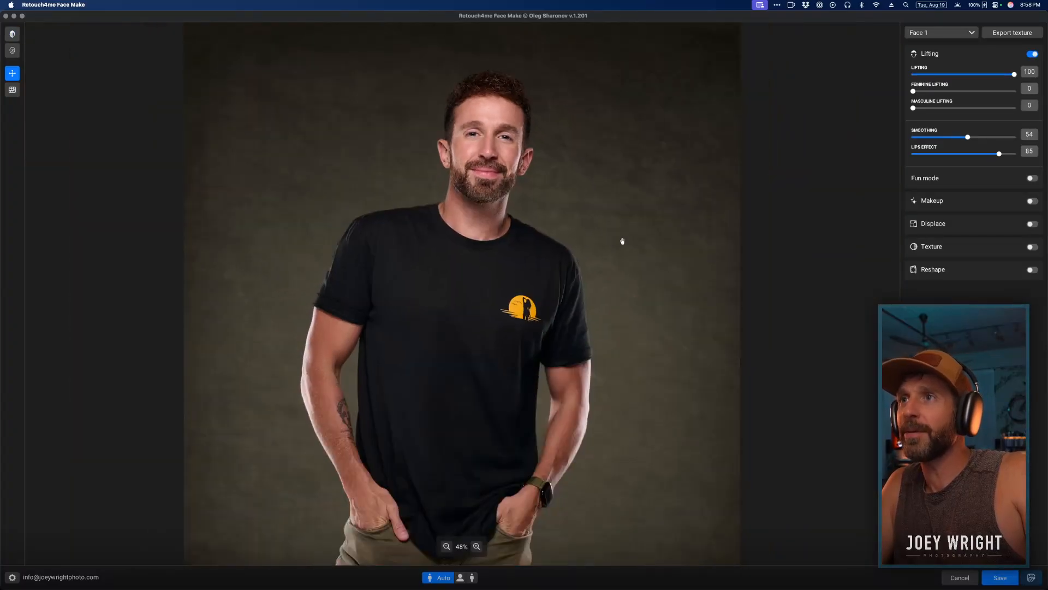
{"action": "scroll", "coordinate": [517, 130], "scroll_direction": "up", "scroll_amount": 2}
{"action": "scroll", "coordinate": [539, 146], "scroll_direction": "down", "scroll_amount": 1}
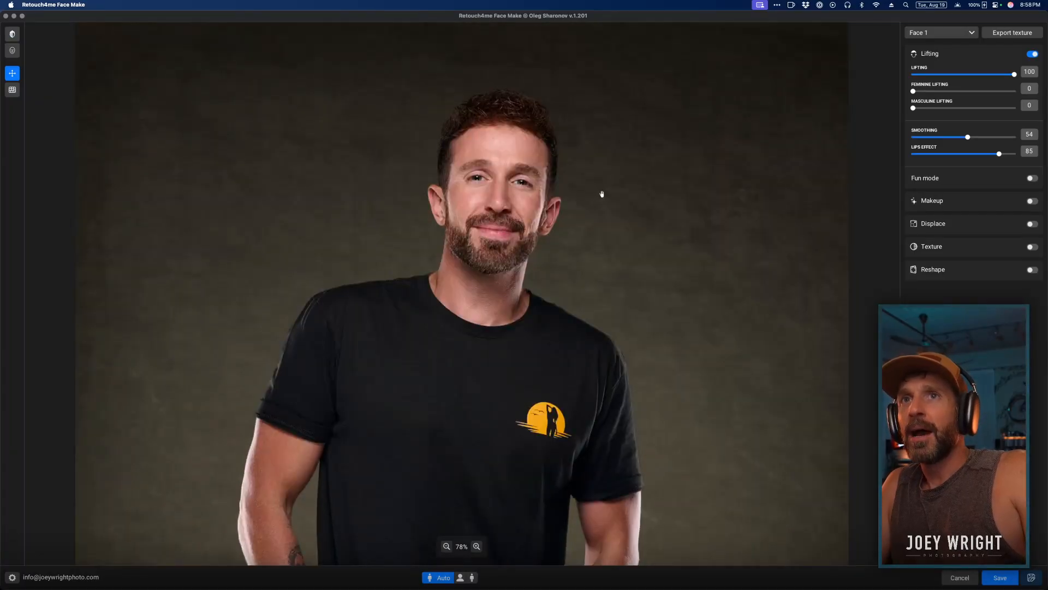
{"action": "scroll", "coordinate": [602, 194], "scroll_direction": "down", "scroll_amount": 2}
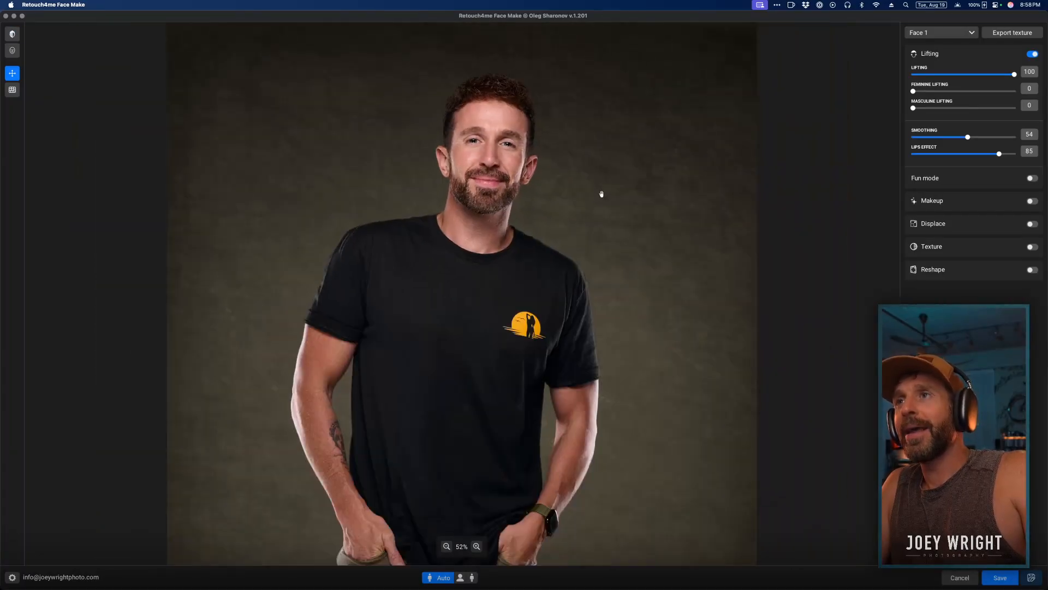
{"action": "scroll", "coordinate": [602, 194], "scroll_direction": "down", "scroll_amount": 1}
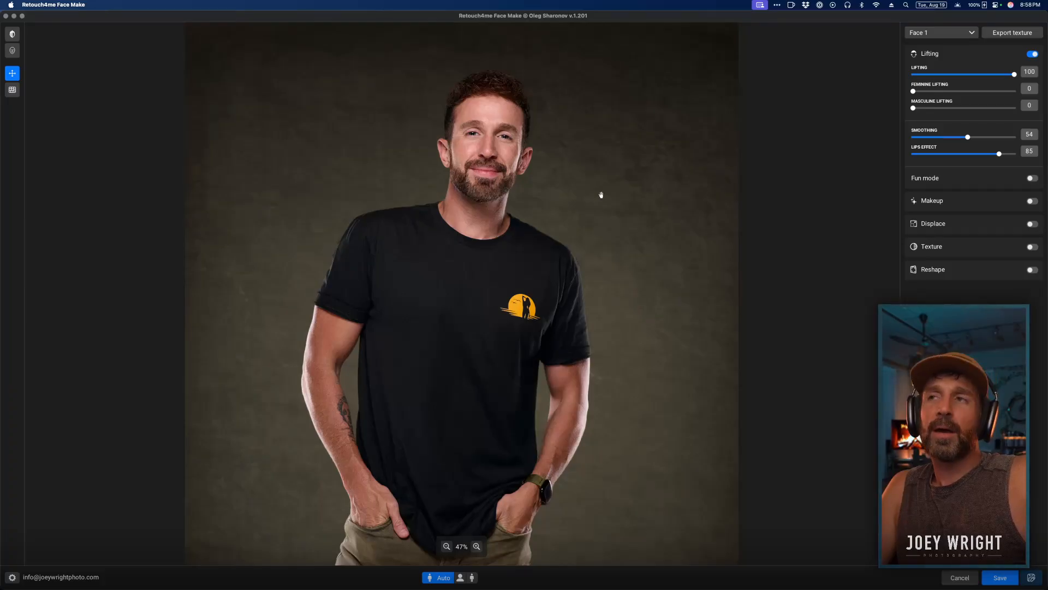
{"action": "key", "text": "b"}
{"action": "scroll", "coordinate": [515, 115], "scroll_direction": "up", "scroll_amount": 2}
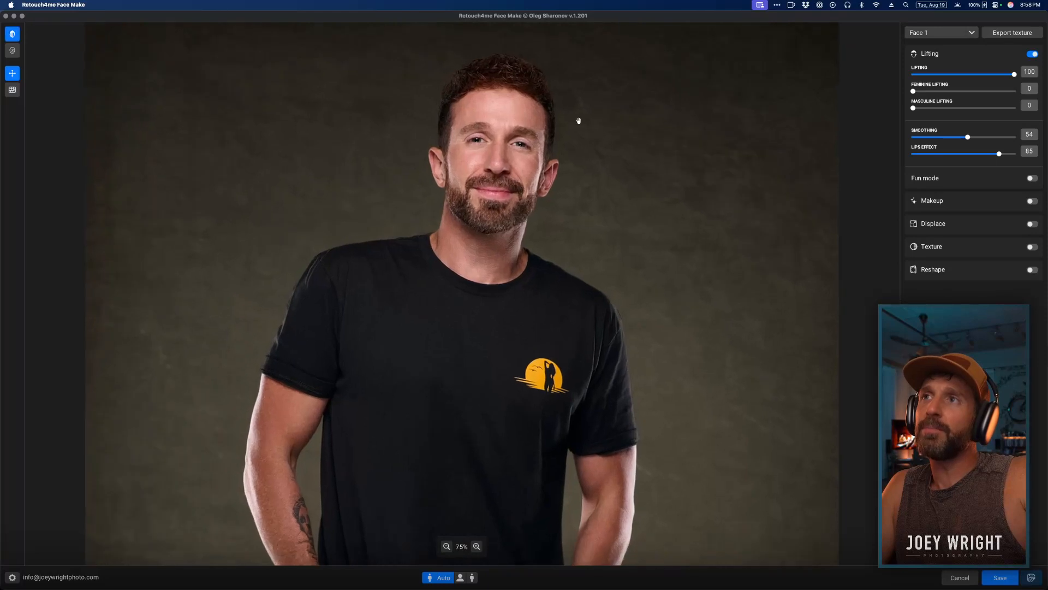
{"action": "scroll", "coordinate": [578, 118], "scroll_direction": "up", "scroll_amount": 3}
{"action": "left_click_drag", "start_coordinate": [580, 121], "coordinate": [480, 194]}
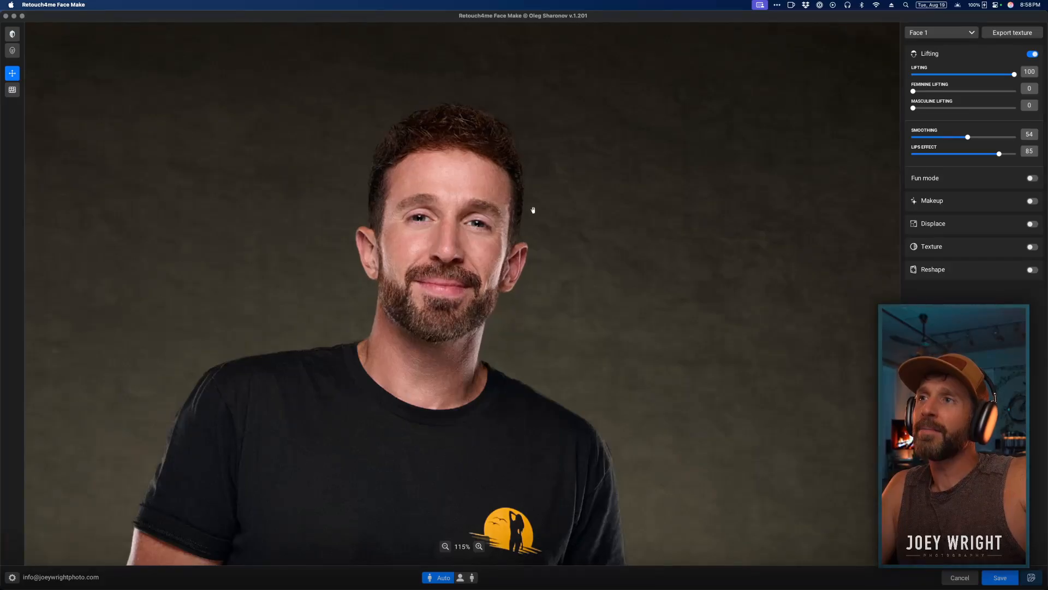
{"action": "key", "text": "space"}
{"action": "key", "text": "space"}
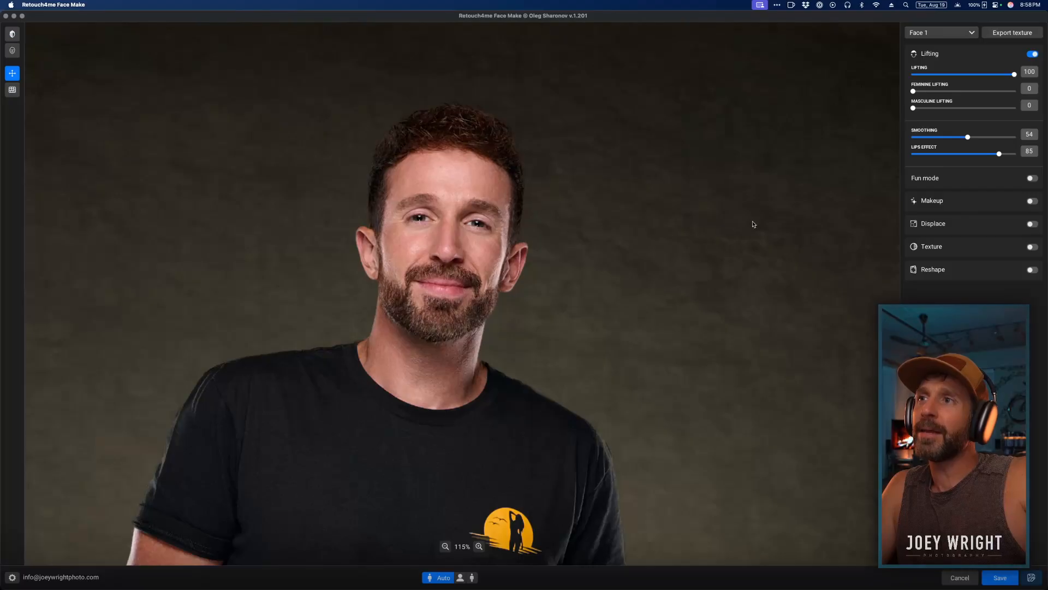
Test Feminine Lifting at 100 on the man's face and return it to 0.
{"action": "scroll", "coordinate": [736, 237], "scroll_direction": "down", "scroll_amount": 3}
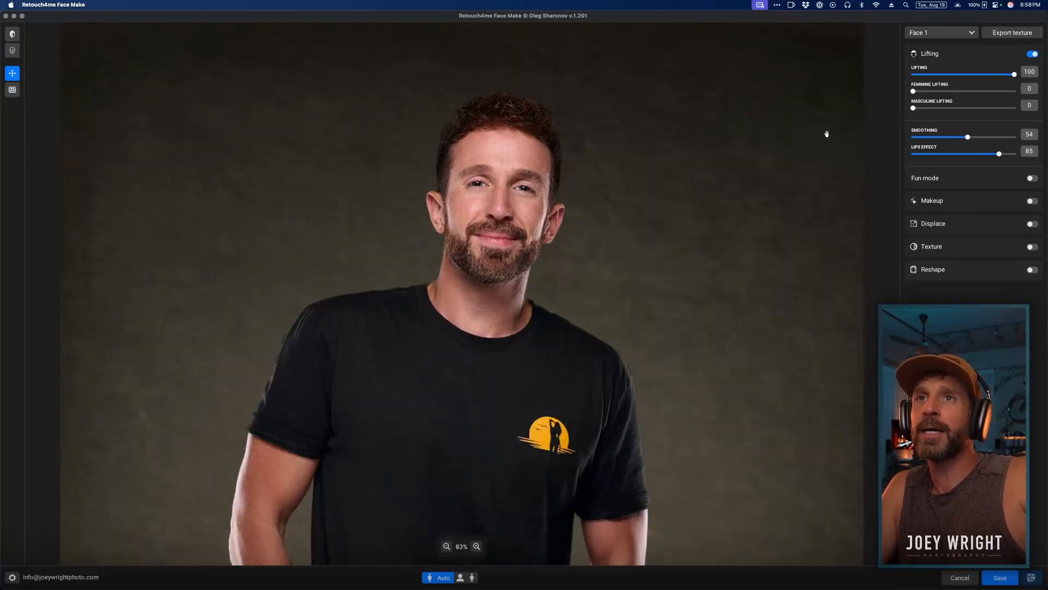
{"action": "mouse_move", "coordinate": [1012, 75]}
{"action": "left_mouse_down"}
{"action": "mouse_move", "coordinate": [913, 76]}
{"action": "mouse_move", "coordinate": [1014, 75]}
{"action": "left_mouse_up"}
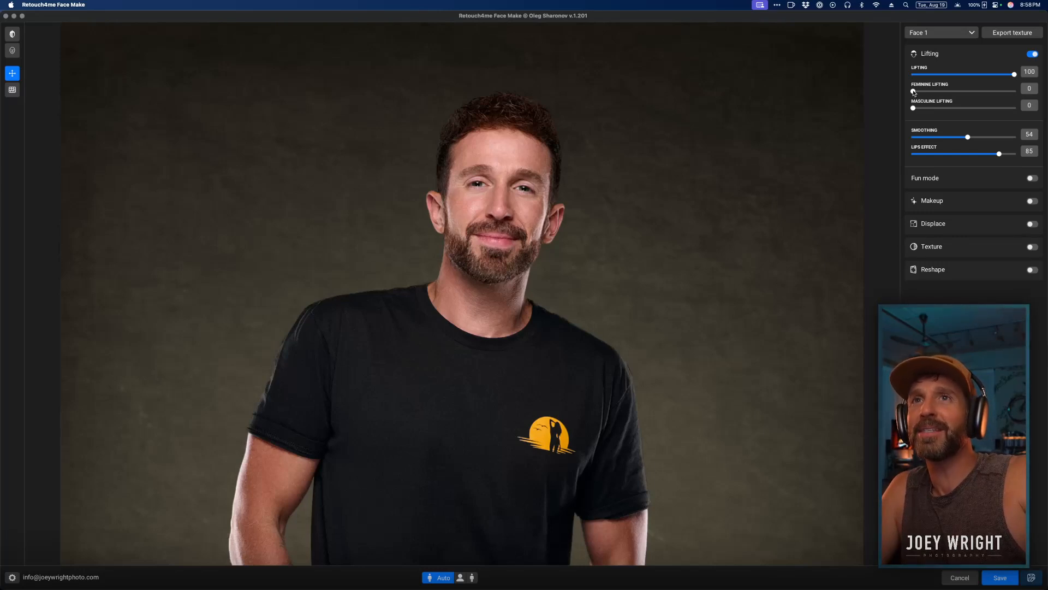
{"action": "left_click_drag", "start_coordinate": [913, 92], "coordinate": [1014, 91]}
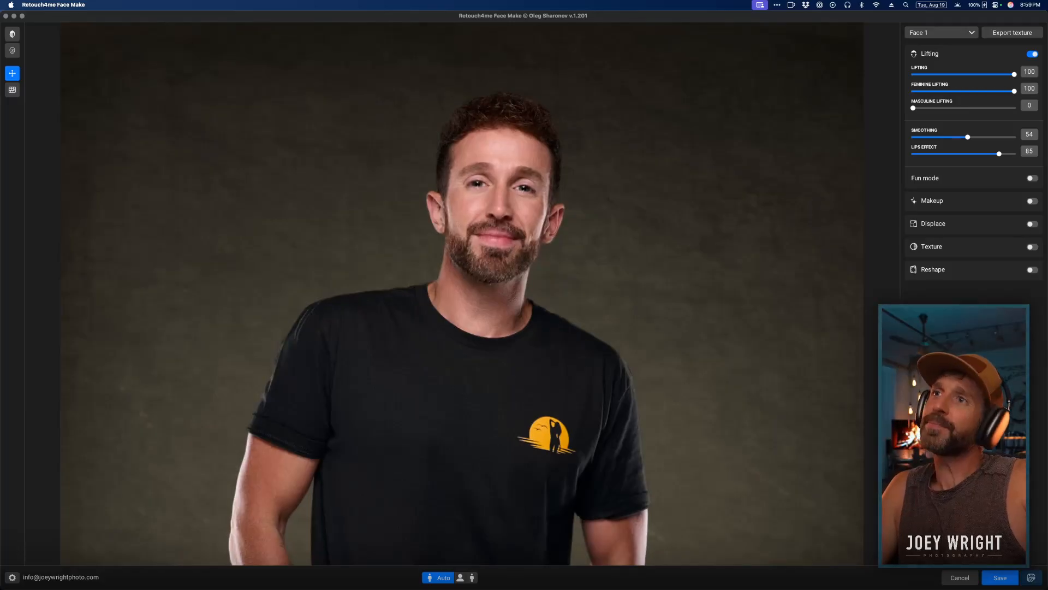
{"action": "left_click_drag", "start_coordinate": [1015, 92], "coordinate": [941, 92]}
{"action": "left_click", "coordinate": [1015, 91]}
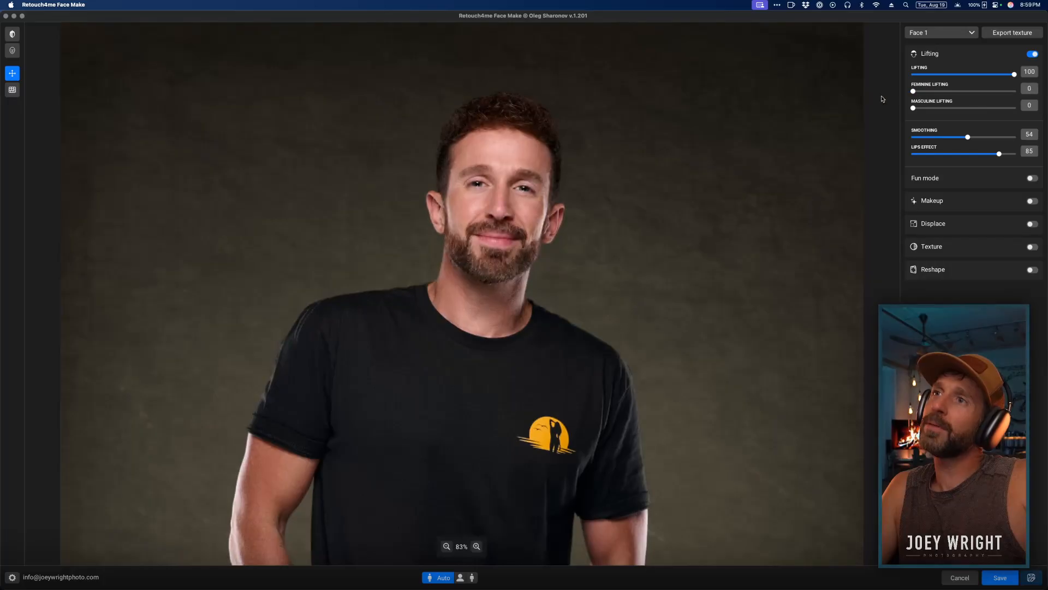
{"action": "left_click_drag", "start_coordinate": [1014, 92], "coordinate": [911, 91]}
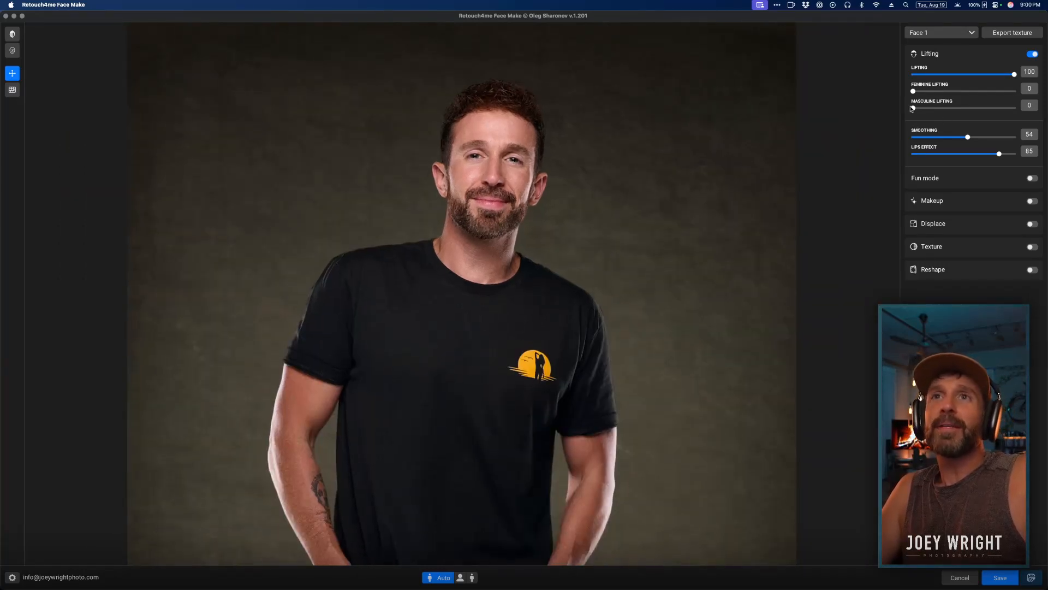
Set Masculine Lifting to 100 and check its effect on the man's face.
{"action": "left_click_drag", "start_coordinate": [916, 109], "coordinate": [1014, 108]}
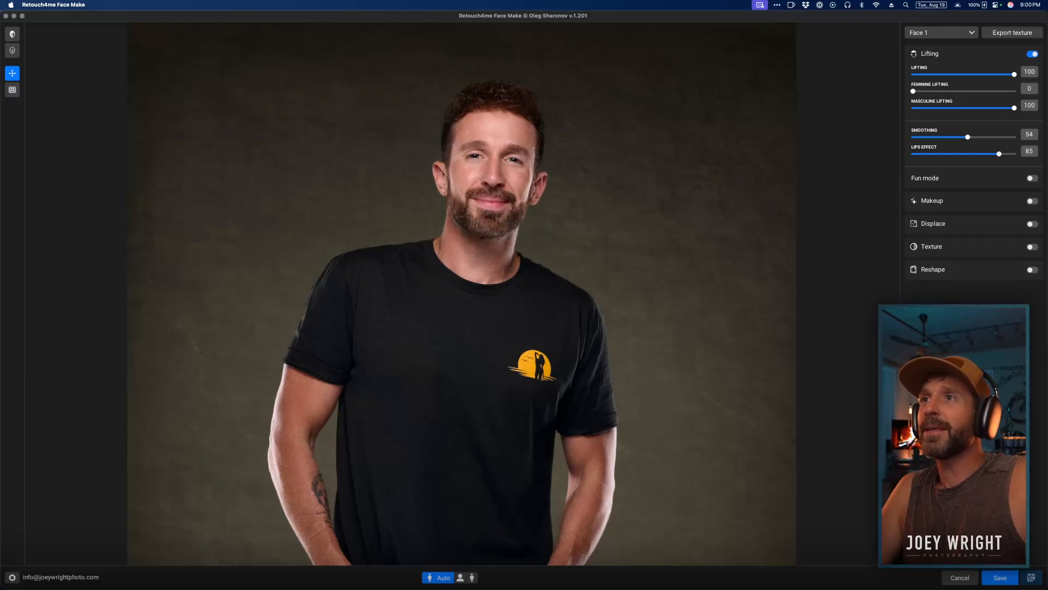
{"action": "scroll", "coordinate": [547, 175], "scroll_direction": "up", "scroll_amount": 2}
{"action": "left_click_drag", "start_coordinate": [547, 175], "coordinate": [547, 218]}
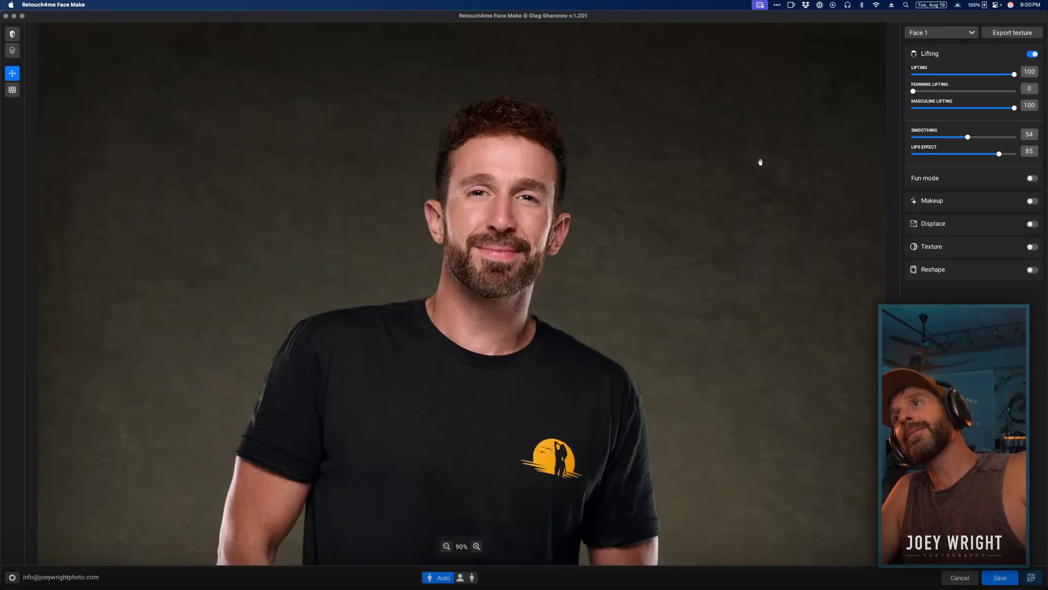
{"action": "left_click_drag", "start_coordinate": [1009, 110], "coordinate": [1037, 118]}
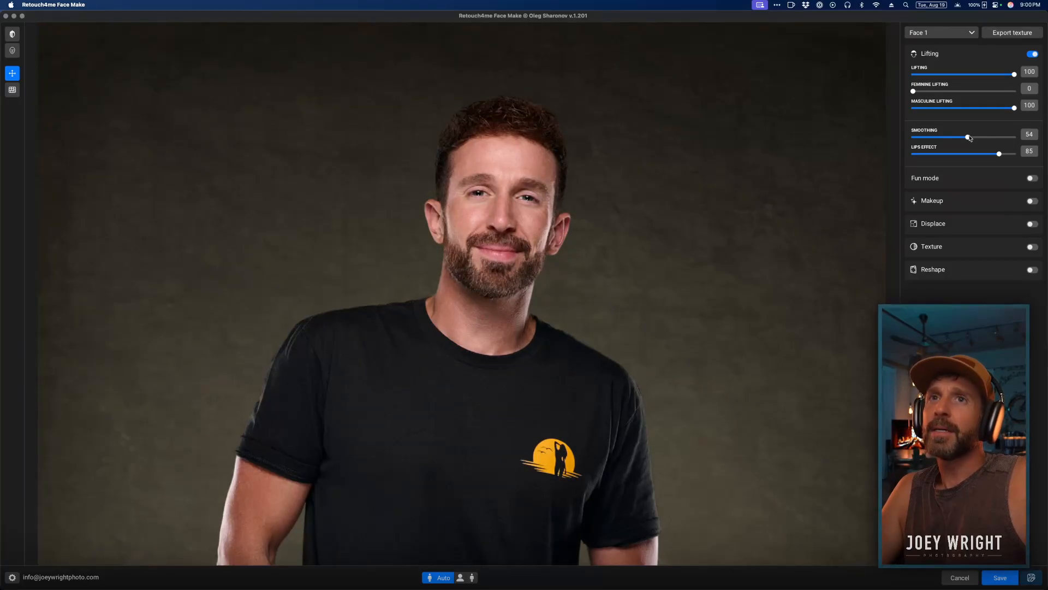
Lower Smoothing to 0 and inspect the man's face without it.
{"action": "left_click_drag", "start_coordinate": [969, 138], "coordinate": [880, 149]}
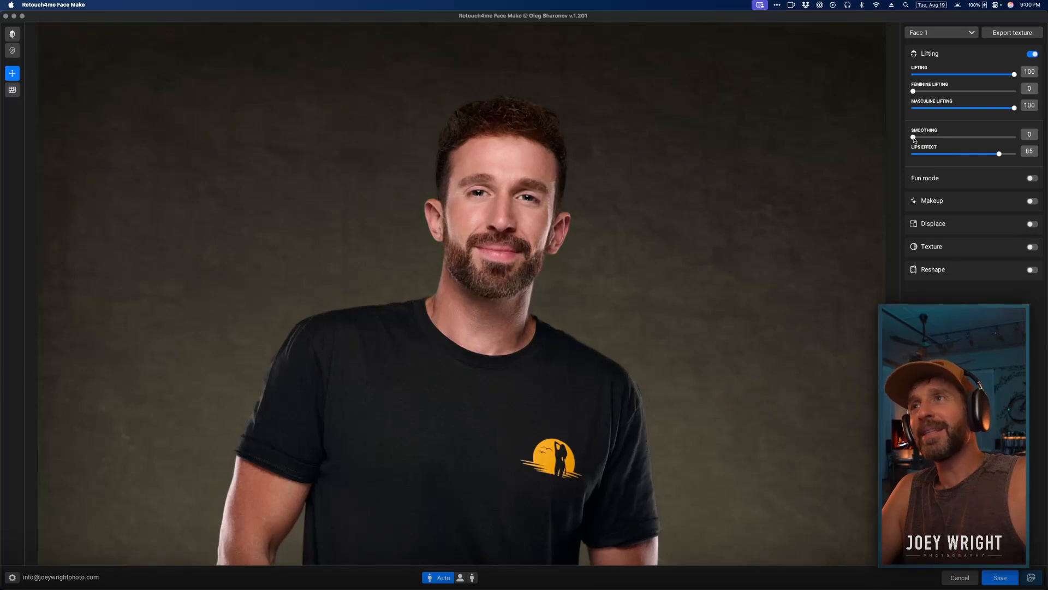
{"action": "left_click", "coordinate": [625, 180]}
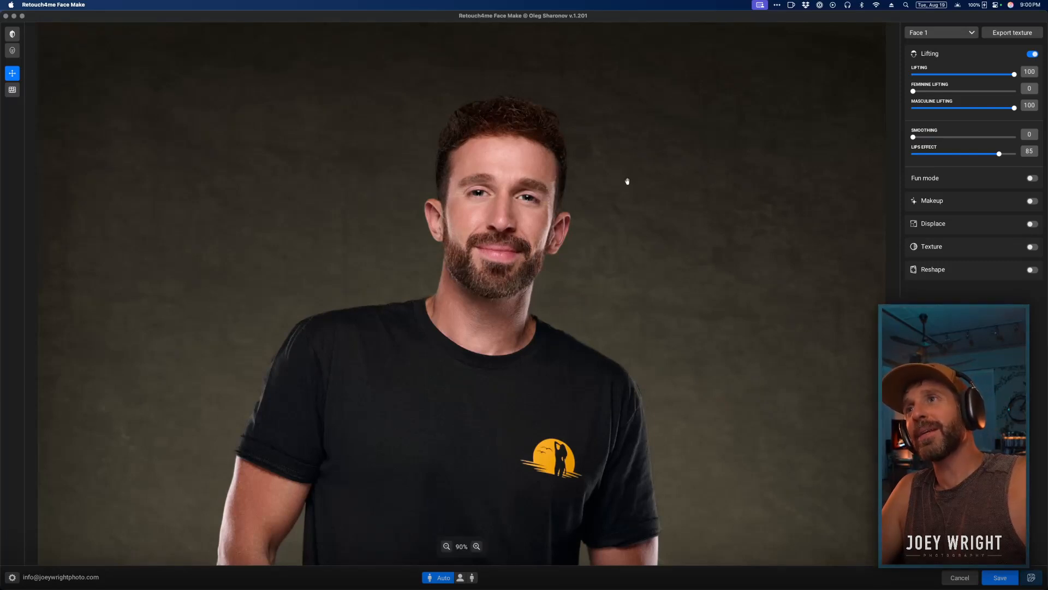
{"action": "left_click", "coordinate": [631, 182]}
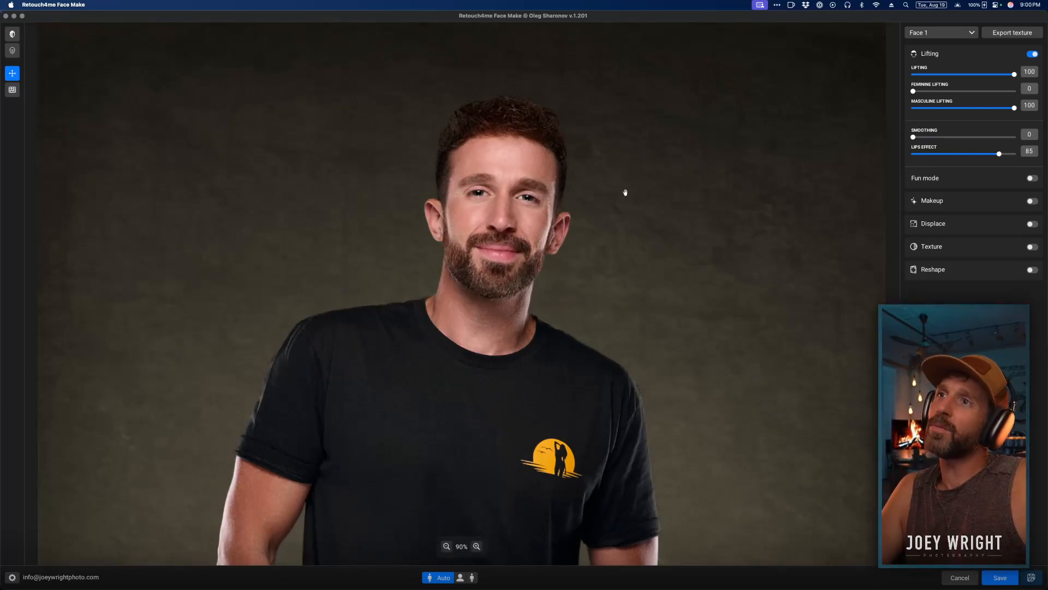
{"action": "scroll", "coordinate": [629, 187], "scroll_direction": "down", "scroll_amount": 3}
{"action": "scroll", "coordinate": [579, 158], "scroll_direction": "up", "scroll_amount": 2}
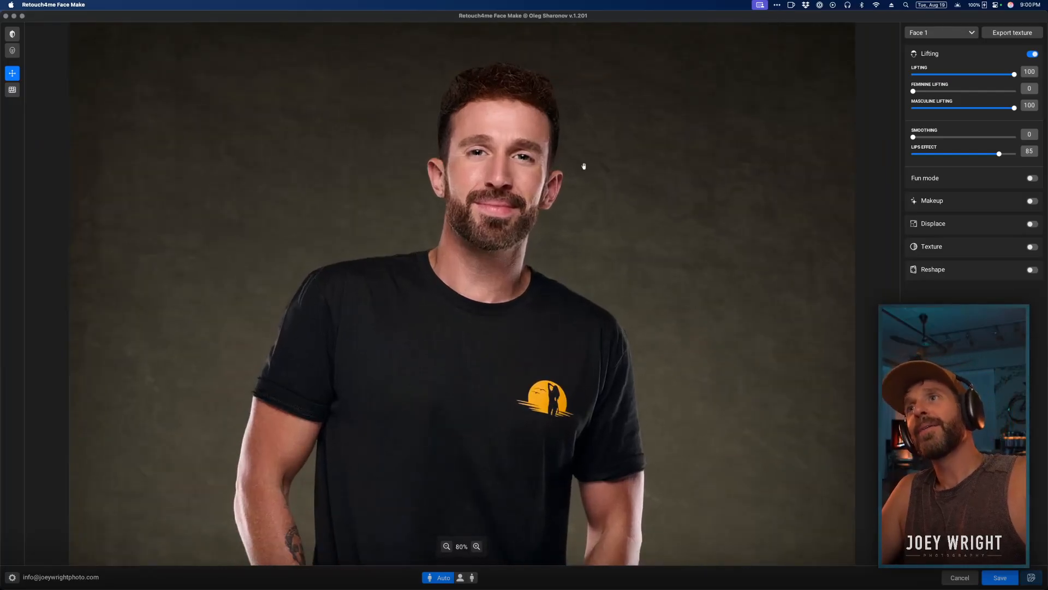
Set both Smoothing and Lips Effect to 100 for Face 1, trying Lips Effect at 0 along the way.
{"action": "left_click_drag", "start_coordinate": [914, 139], "coordinate": [1016, 138]}
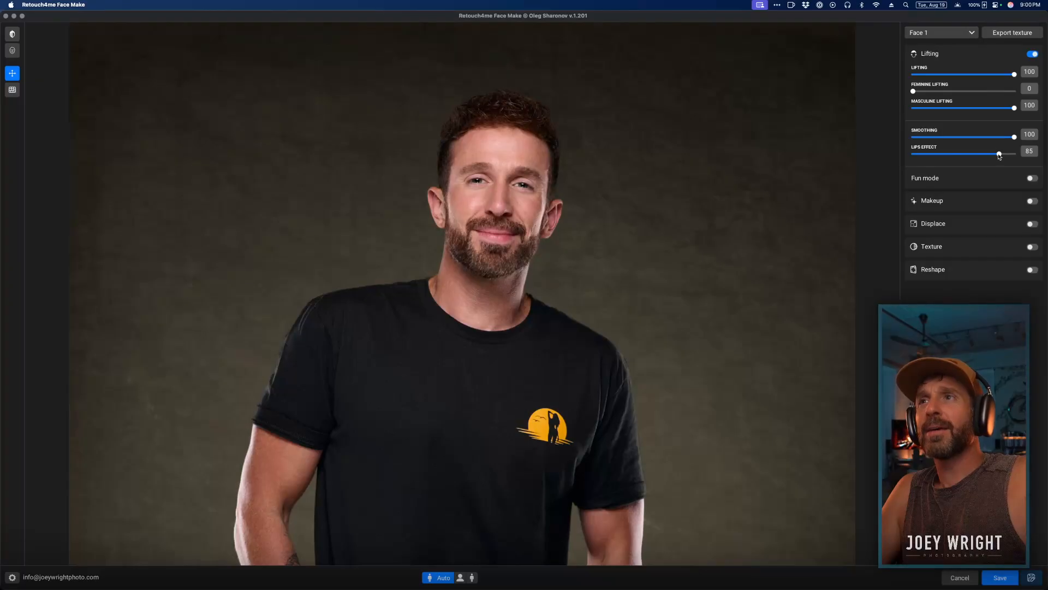
{"action": "left_click_drag", "start_coordinate": [999, 155], "coordinate": [875, 158]}
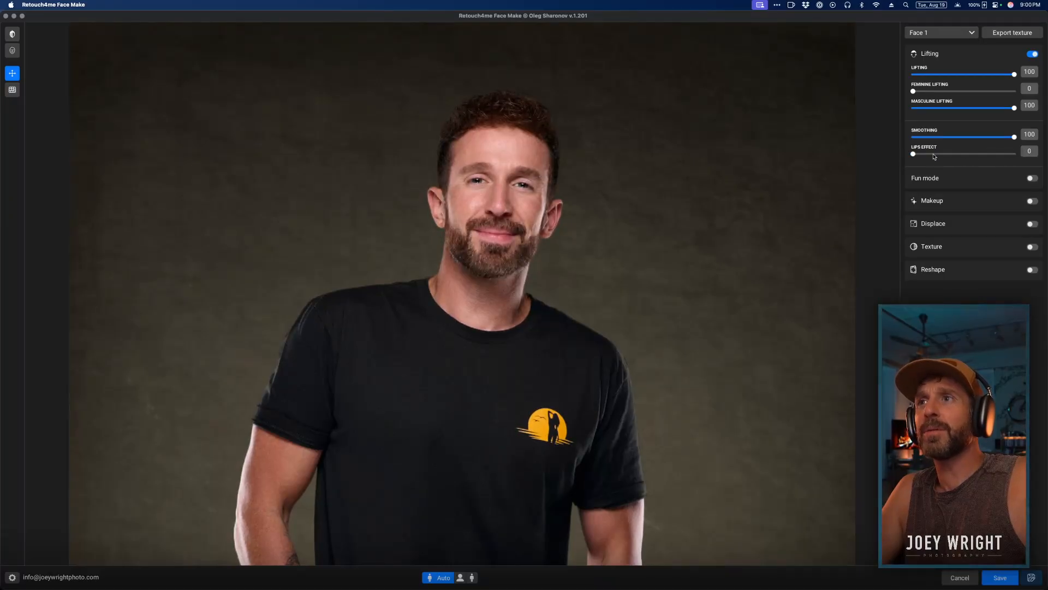
{"action": "left_click", "coordinate": [997, 155]}
{"action": "left_click_drag", "start_coordinate": [923, 157], "coordinate": [1030, 155]}
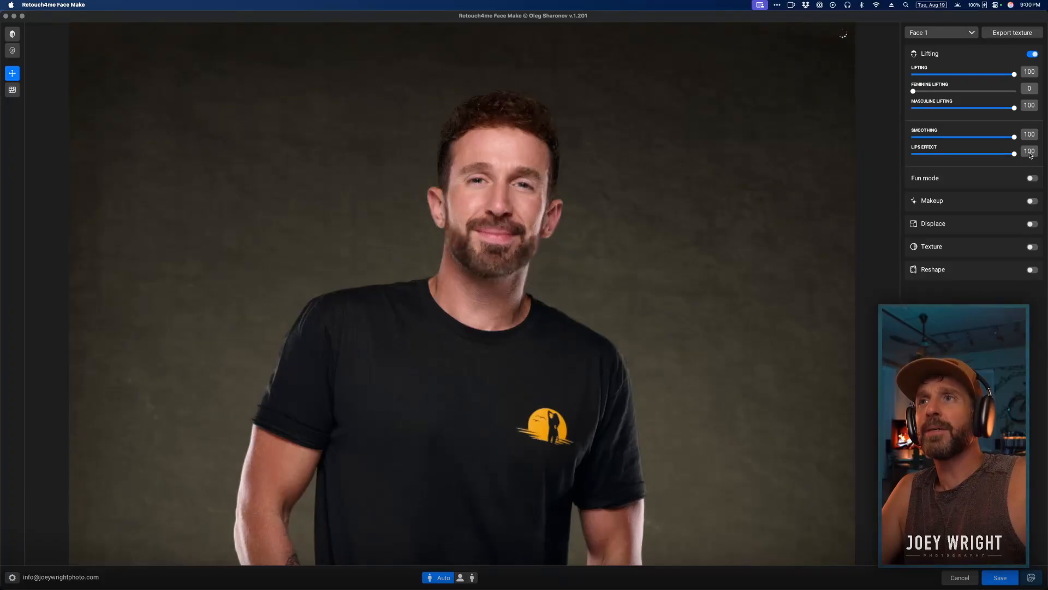
{"action": "scroll", "coordinate": [562, 200], "scroll_direction": "down", "scroll_amount": 1}
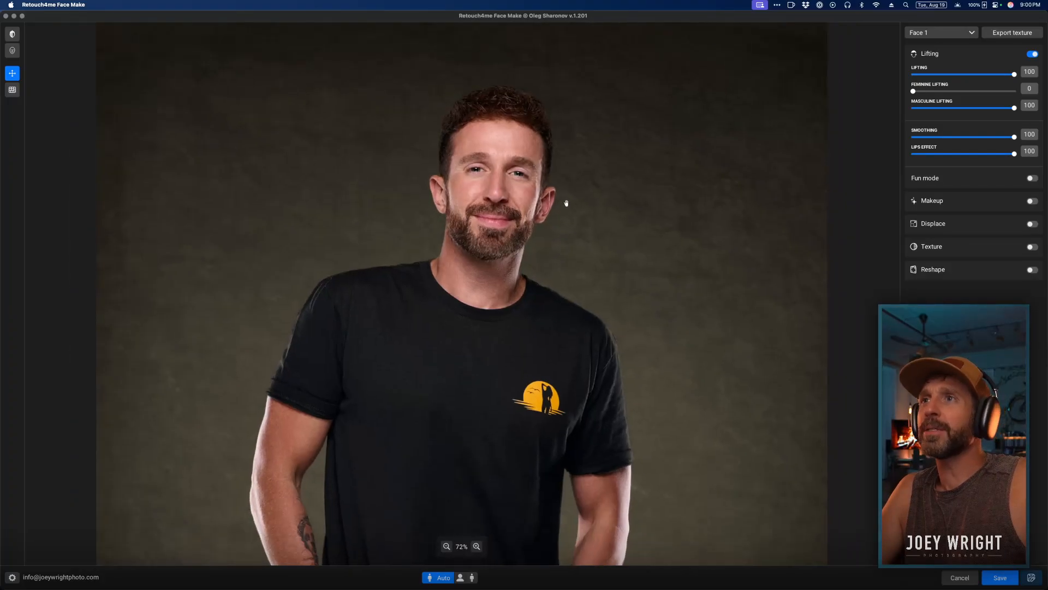
{"action": "left_click_drag", "start_coordinate": [559, 228], "coordinate": [559, 235]}
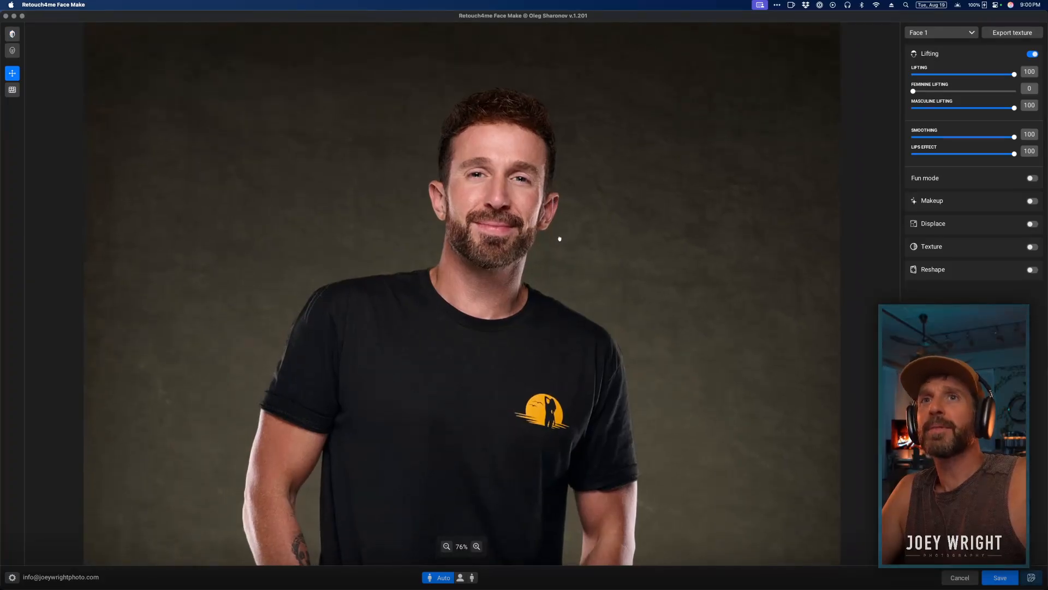
Compare the portrait with Lifting off and on, viewing it from a distance and close up, and leave Lifting enabled.
{"action": "left_click", "coordinate": [1032, 54]}
{"action": "left_click", "coordinate": [1031, 55]}
{"action": "left_click", "coordinate": [1032, 55]}
{"action": "left_click", "coordinate": [1031, 54]}
{"action": "key", "text": "super+minus"}
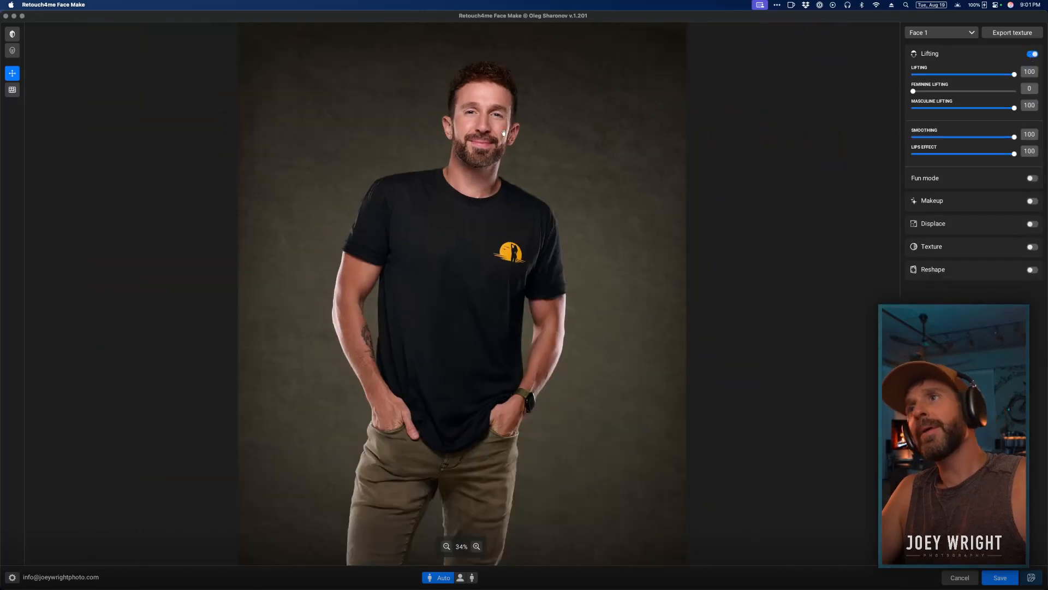
{"action": "key", "text": "super+equal"}
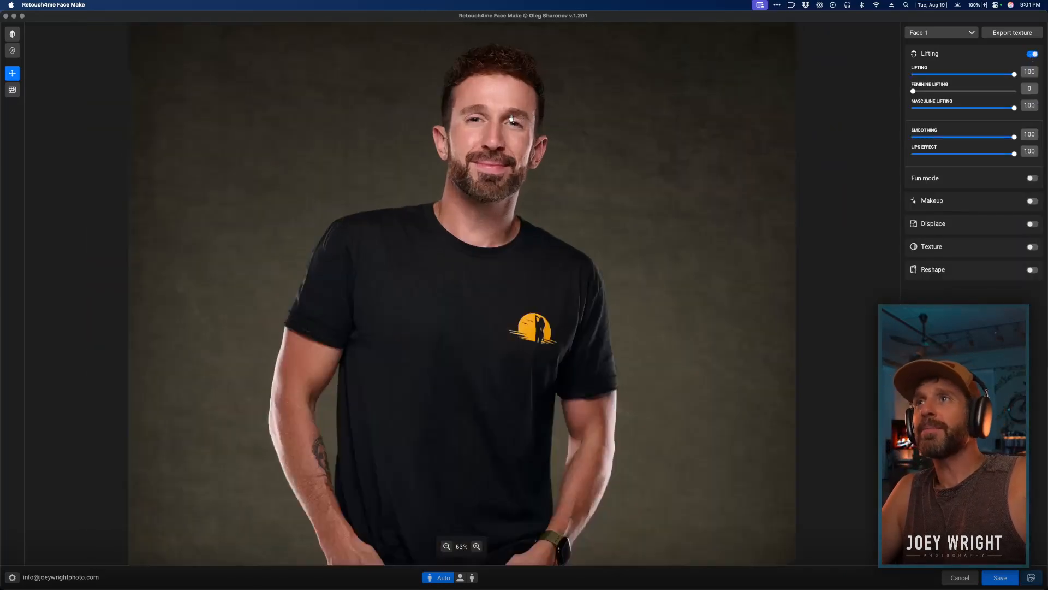
{"action": "key", "text": "super+equal"}
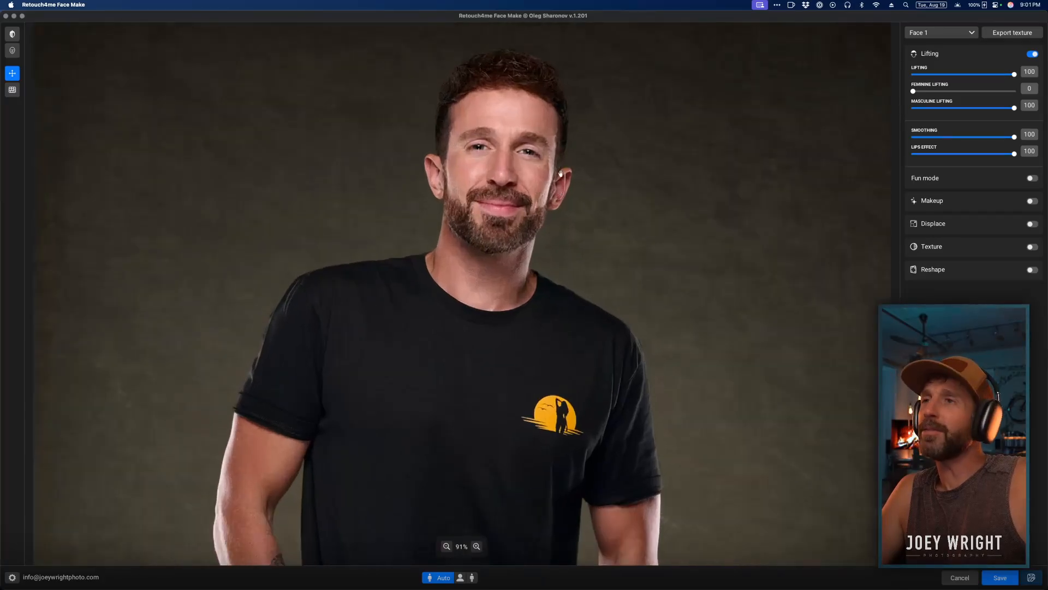
{"action": "left_click_drag", "start_coordinate": [560, 174], "coordinate": [540, 210]}
{"action": "left_click", "coordinate": [1033, 54]}
{"action": "left_click", "coordinate": [1034, 54]}
{"action": "left_click", "coordinate": [1034, 54]}
{"action": "left_click", "coordinate": [1033, 54]}
{"action": "left_click", "coordinate": [1033, 54]}
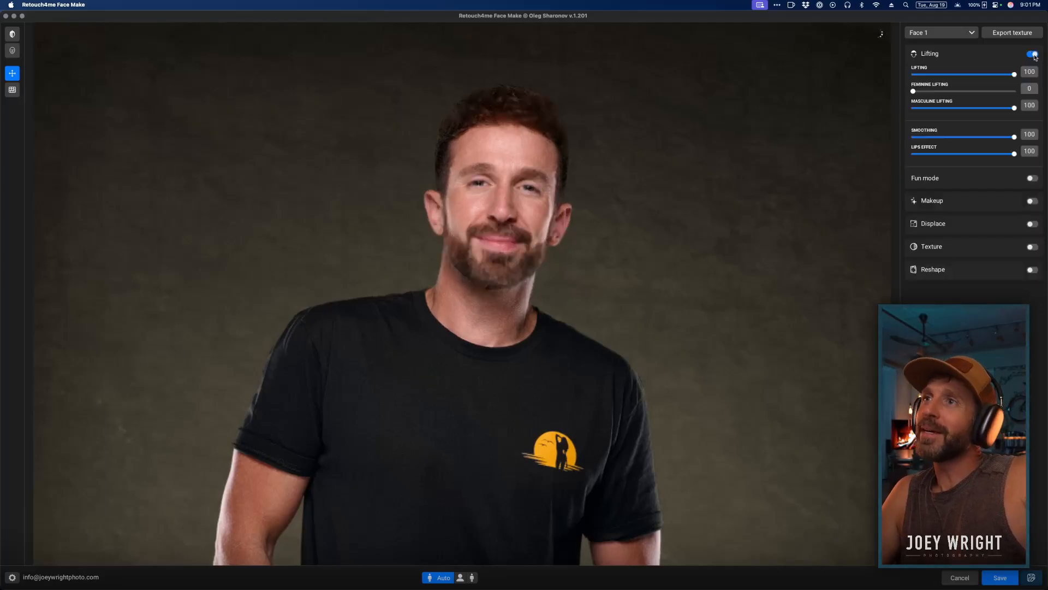
Set Lifting to 84 and Masculine Lifting to 0 for Face 1.
{"action": "mouse_move", "coordinate": [1014, 75]}
{"action": "left_mouse_down"}
{"action": "mouse_move", "coordinate": [902, 79]}
{"action": "mouse_move", "coordinate": [1010, 76]}
{"action": "mouse_move", "coordinate": [998, 78]}
{"action": "left_mouse_up"}
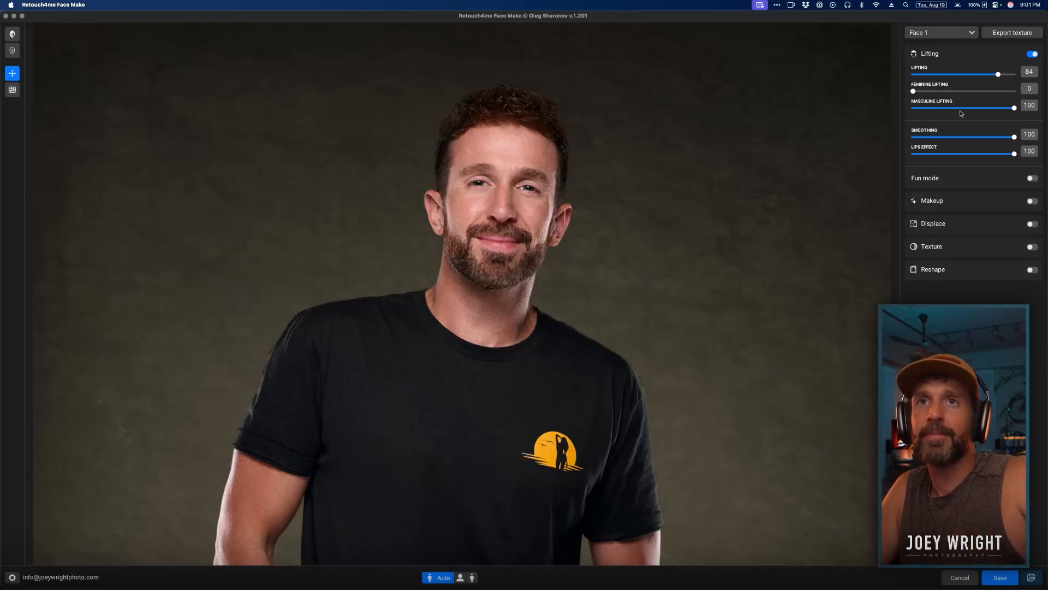
{"action": "left_click_drag", "start_coordinate": [1015, 108], "coordinate": [912, 108]}
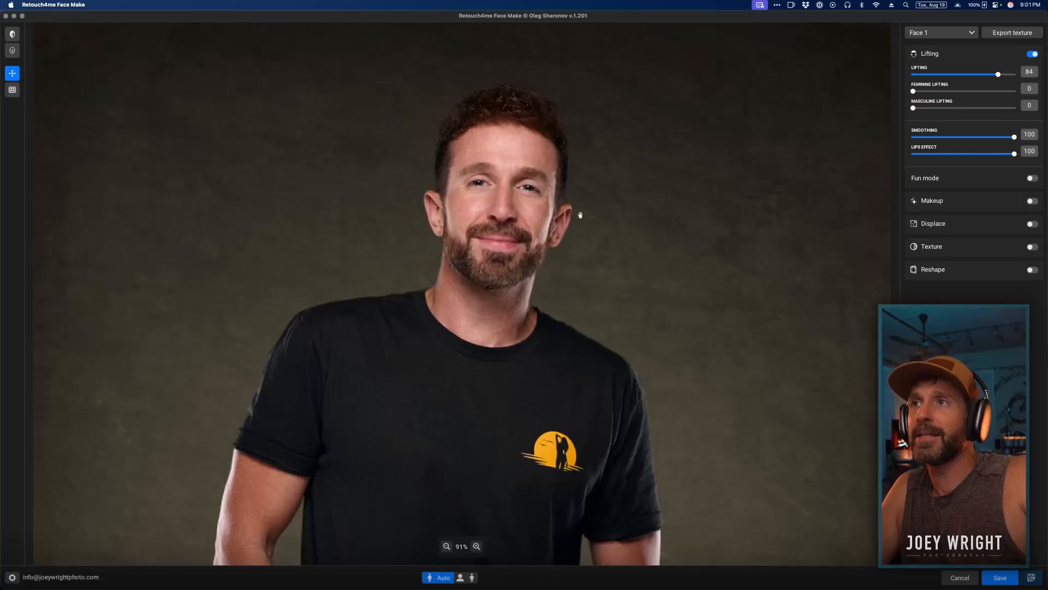
Examine the light and shadow on the man's adjusted face at close-up and wider views.
{"action": "scroll", "coordinate": [569, 219], "scroll_direction": "down", "scroll_amount": 2}
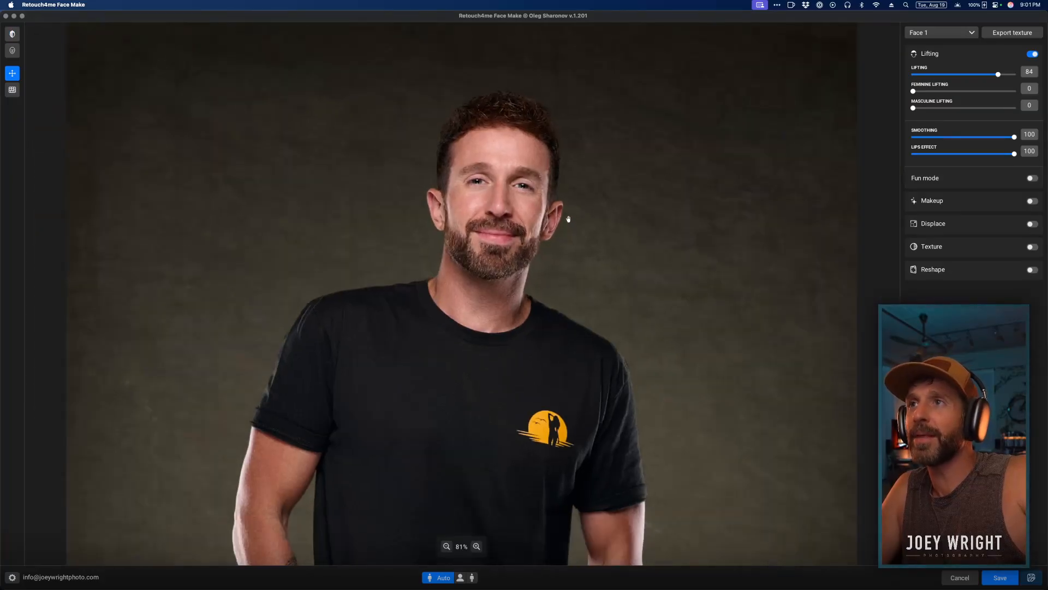
{"action": "scroll", "coordinate": [568, 219], "scroll_direction": "down", "scroll_amount": 2}
{"action": "scroll", "coordinate": [526, 202], "scroll_direction": "up", "scroll_amount": 5}
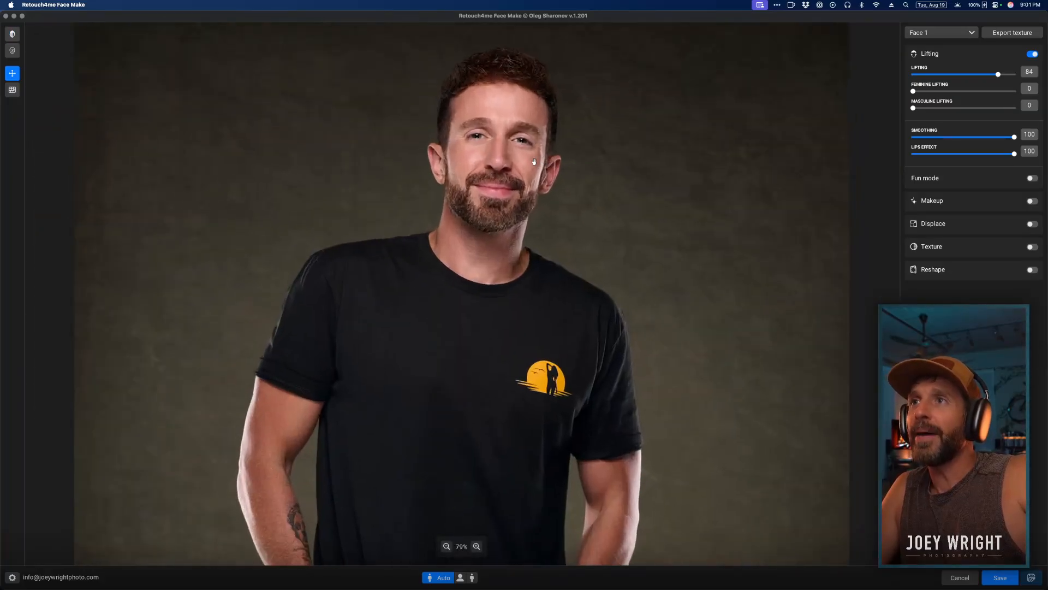
{"action": "scroll", "coordinate": [527, 202], "scroll_direction": "down", "scroll_amount": 4}
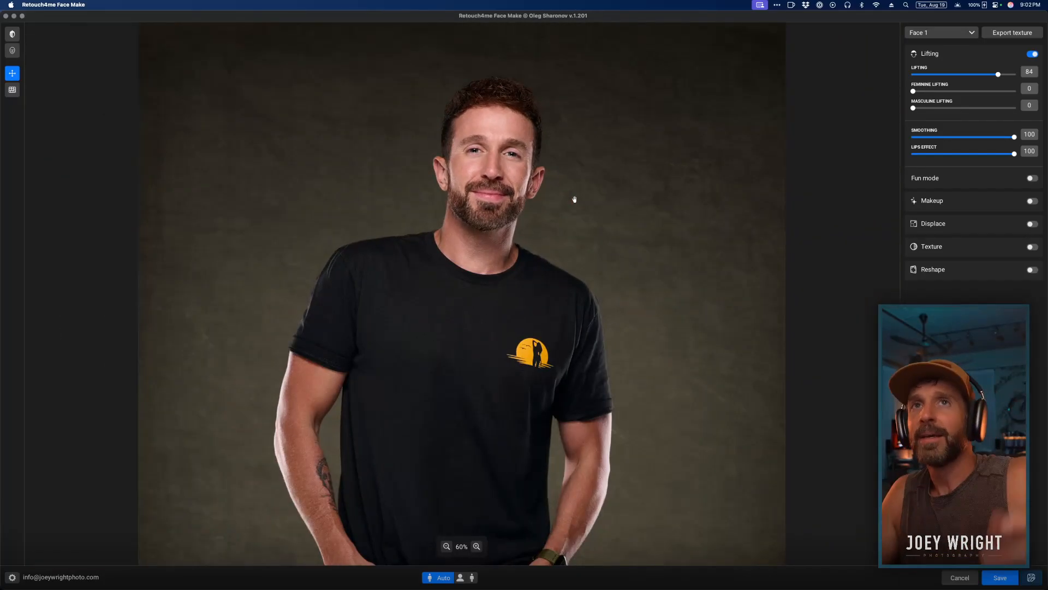
{"action": "scroll", "coordinate": [537, 149], "scroll_direction": "up", "scroll_amount": 3}
{"action": "scroll", "coordinate": [462, 222], "scroll_direction": "down", "scroll_amount": 3}
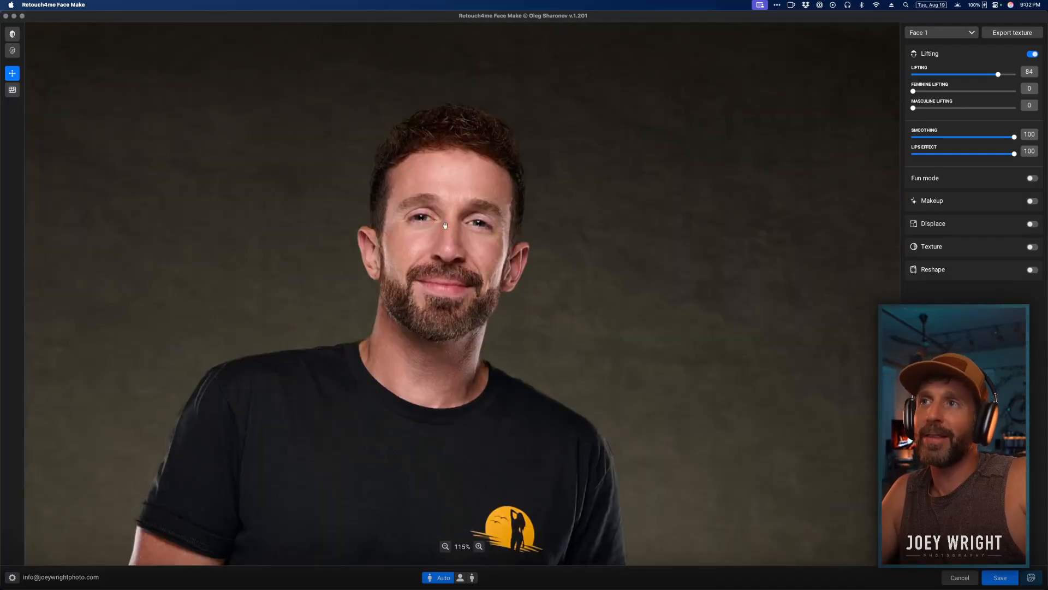
{"action": "scroll", "coordinate": [519, 234], "scroll_direction": "down", "scroll_amount": 1}
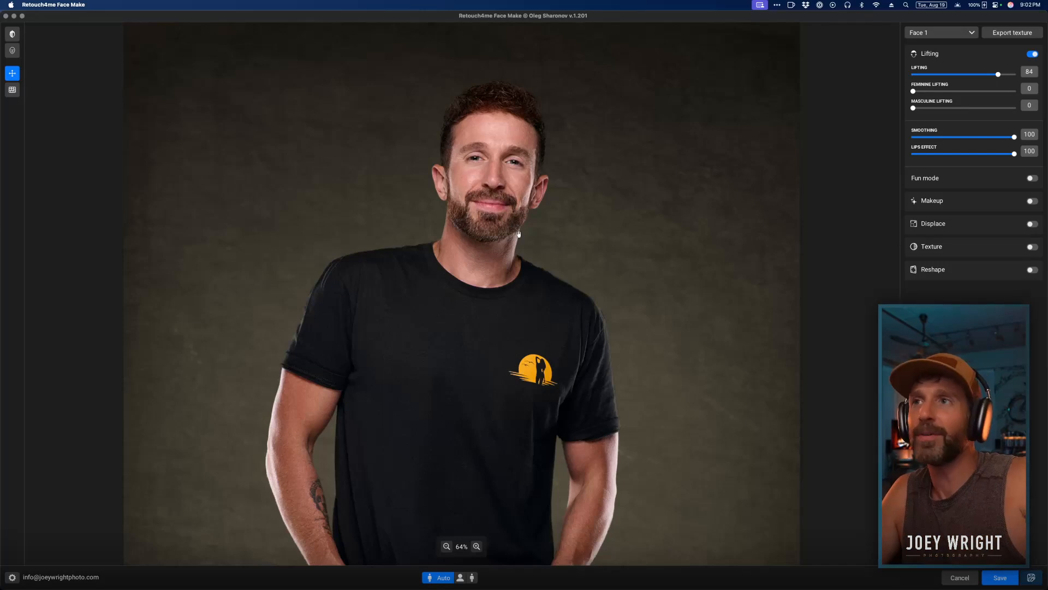
{"action": "scroll", "coordinate": [519, 234], "scroll_direction": "down", "scroll_amount": 1}
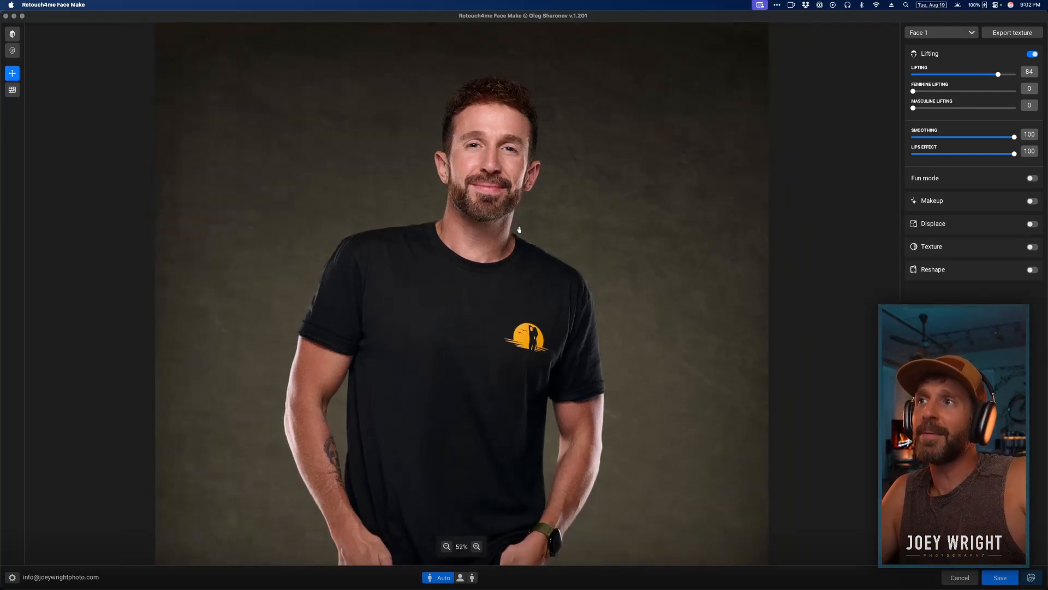
{"action": "scroll", "coordinate": [527, 202], "scroll_direction": "up", "scroll_amount": 1}
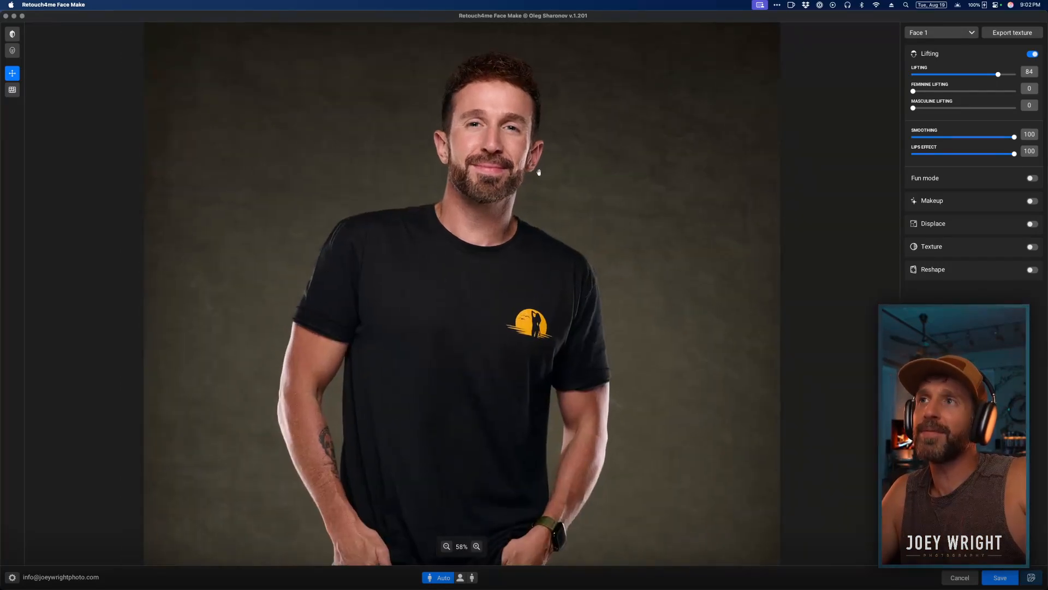
{"action": "scroll", "coordinate": [521, 213], "scroll_direction": "up", "scroll_amount": 1}
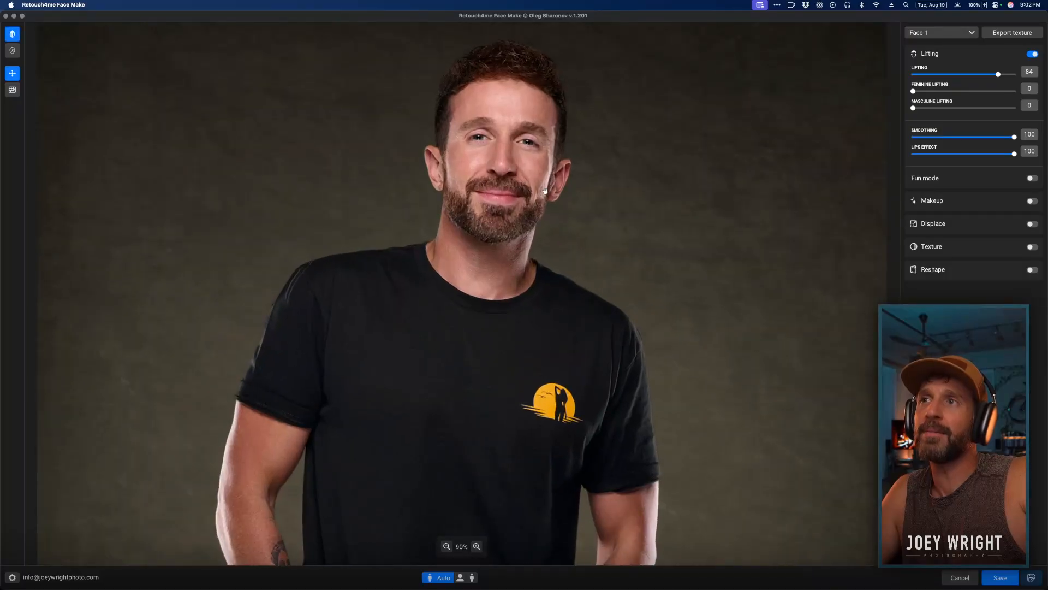
{"action": "scroll", "coordinate": [545, 191], "scroll_direction": "down", "scroll_amount": 1}
{"action": "scroll", "coordinate": [545, 191], "scroll_direction": "down", "scroll_amount": 1}
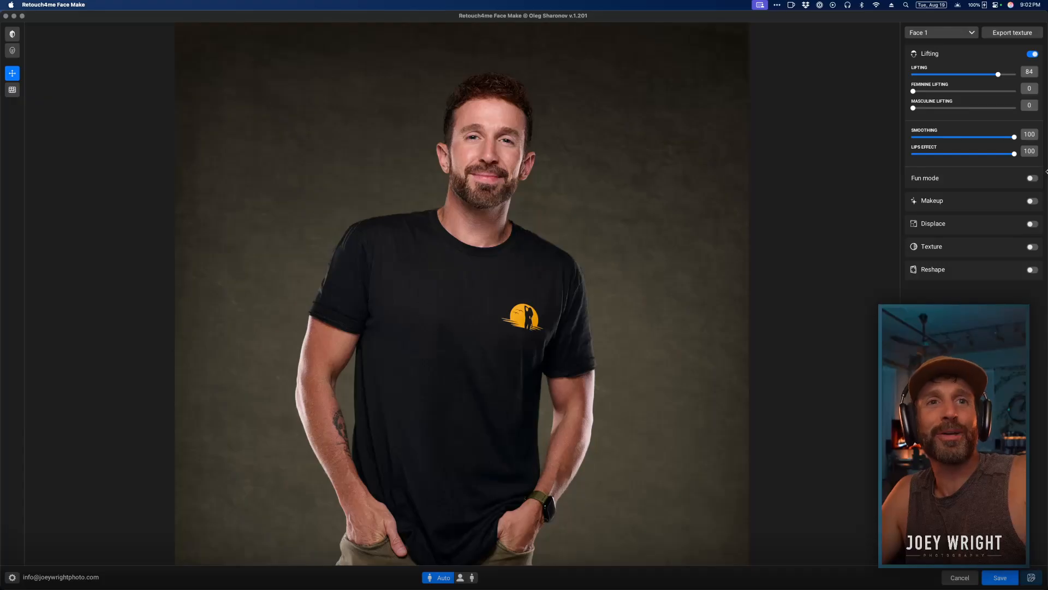
Raise Feminine Lifting to 100 to see the difference at a wider view, and reset it to 0.
{"action": "left_click_drag", "start_coordinate": [913, 91], "coordinate": [1027, 92]}
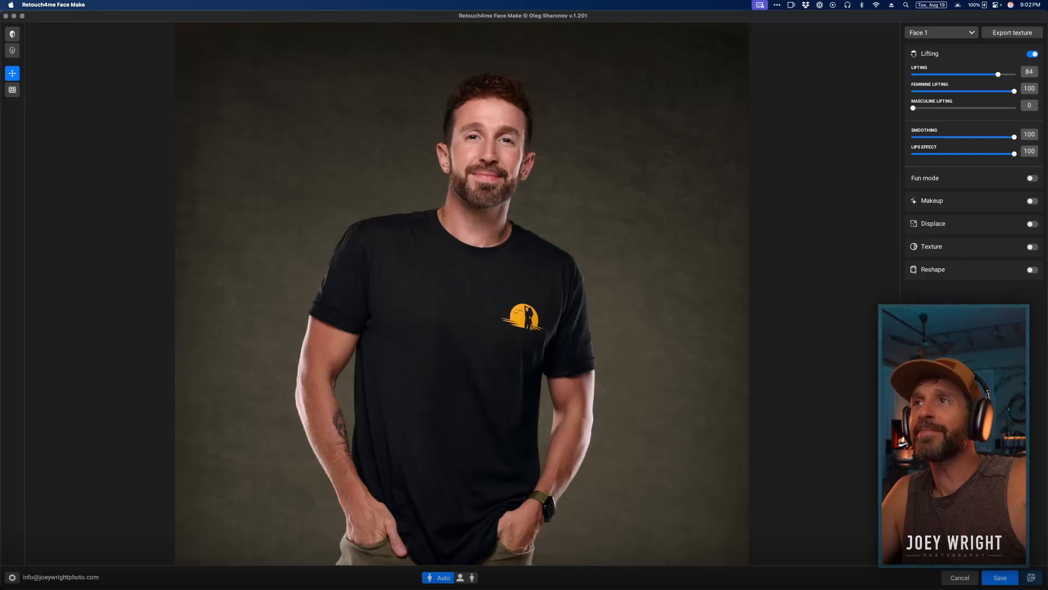
{"action": "left_click_drag", "start_coordinate": [1014, 91], "coordinate": [893, 93]}
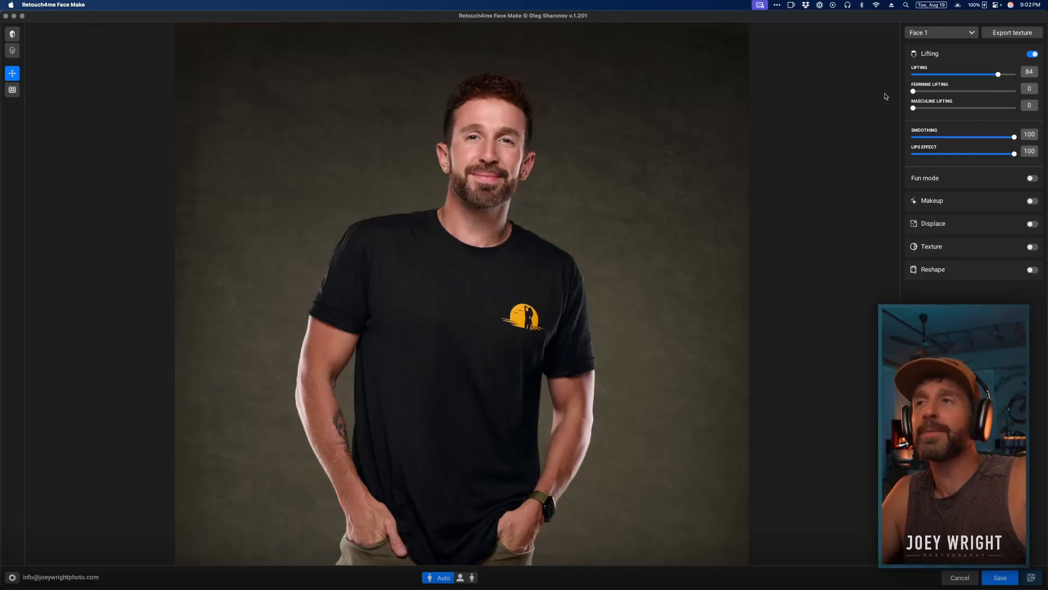
{"action": "scroll", "coordinate": [515, 238], "scroll_direction": "up", "scroll_amount": 3}
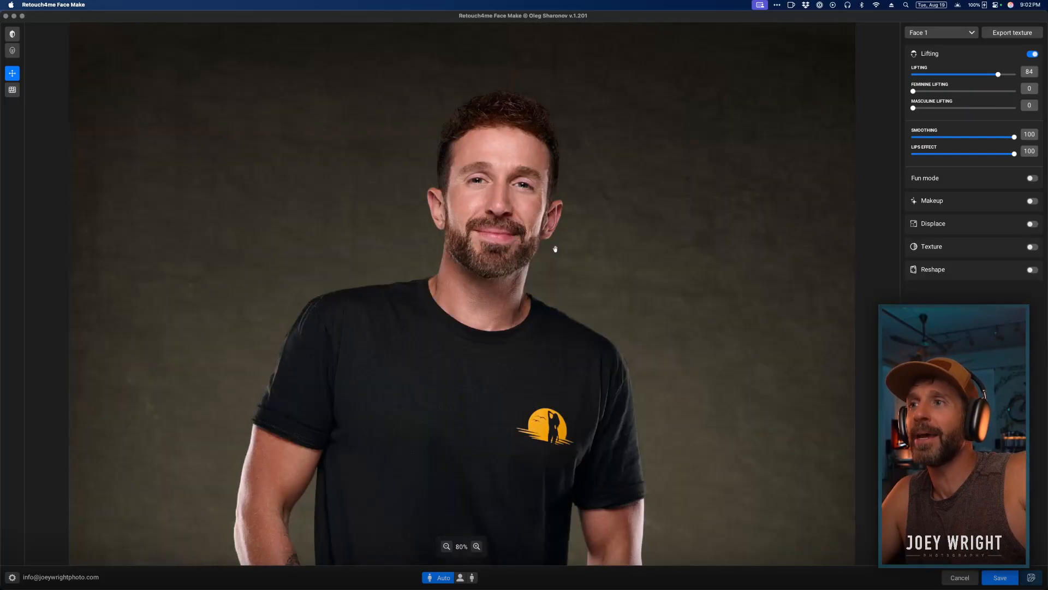
Keep Feminine Lifting at 0, toggle Fun mode on and off several times to check its effect, and leave it disabled.
{"action": "scroll", "coordinate": [555, 243], "scroll_direction": "up", "scroll_amount": 4}
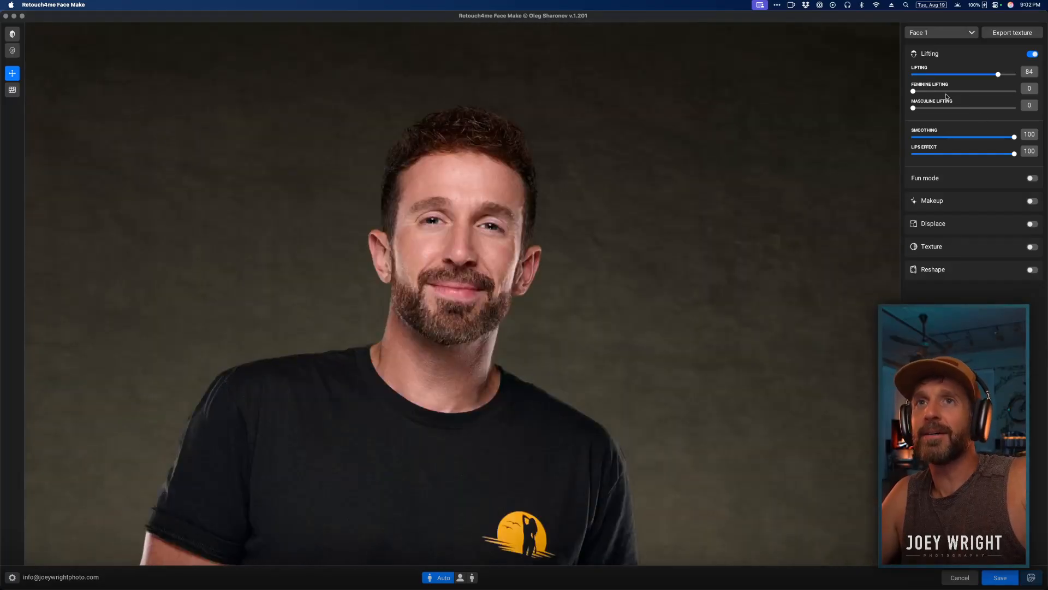
{"action": "left_click_drag", "start_coordinate": [914, 91], "coordinate": [847, 89]}
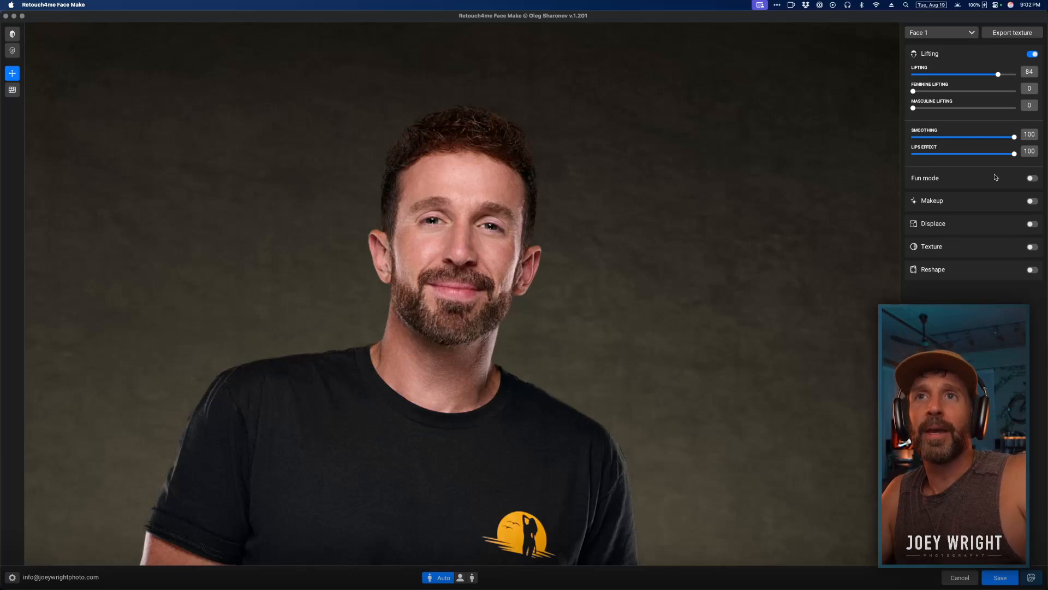
{"action": "left_click", "coordinate": [1032, 178]}
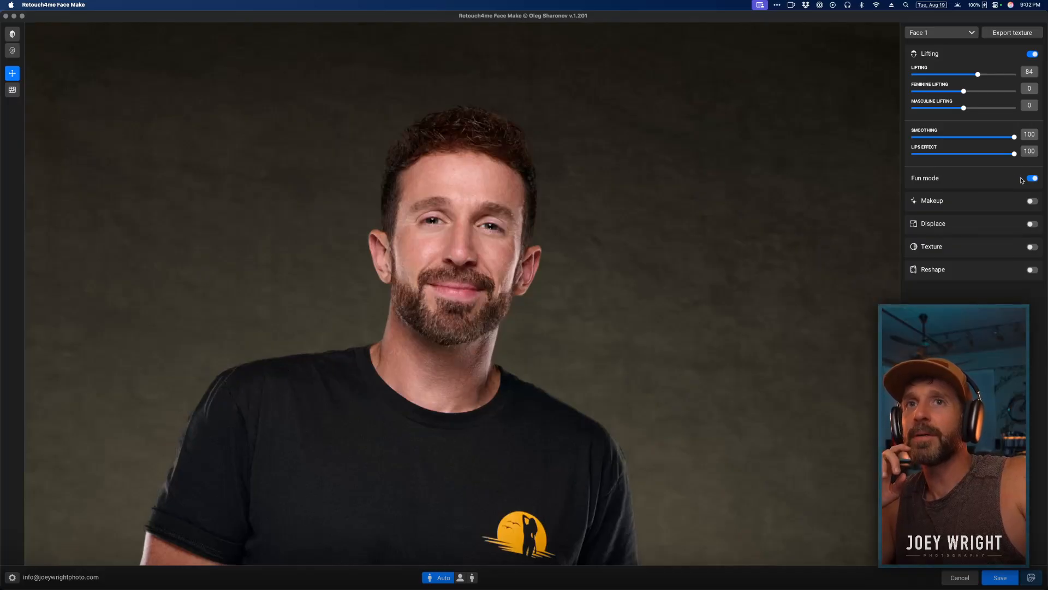
{"action": "left_click", "coordinate": [1034, 179]}
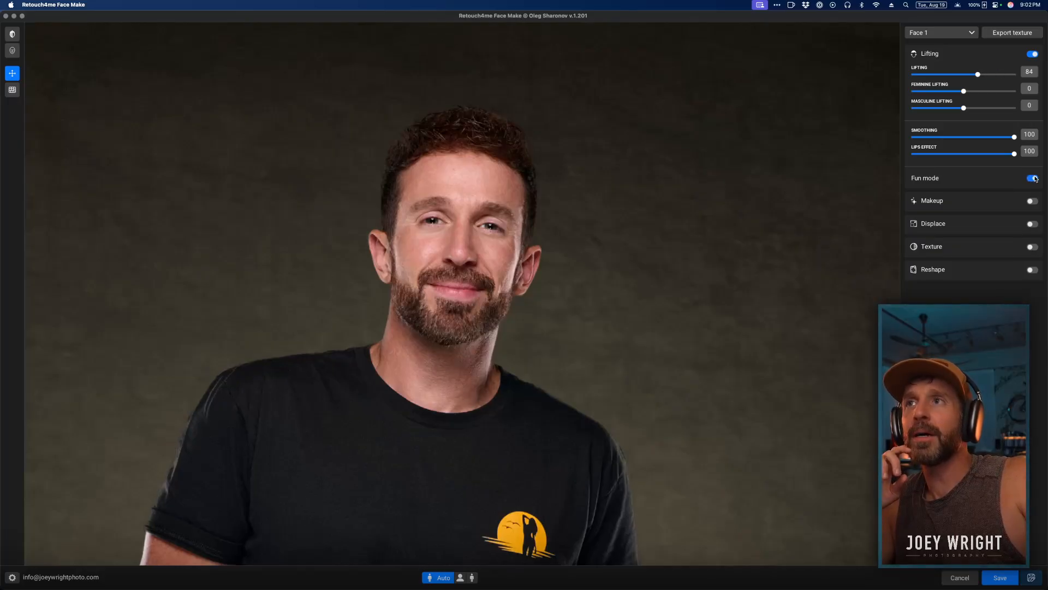
{"action": "left_click", "coordinate": [1034, 178]}
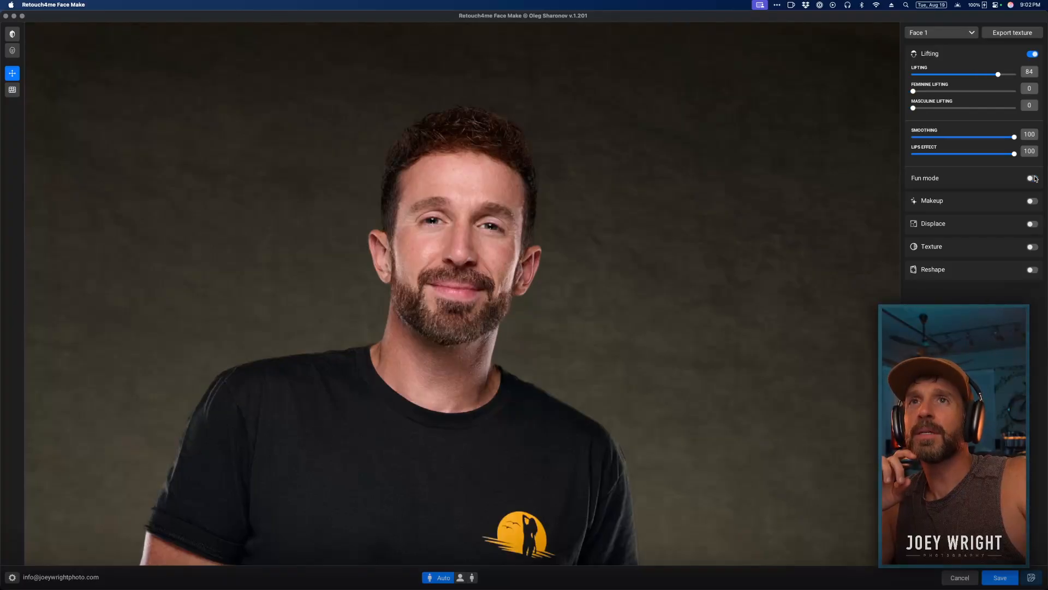
{"action": "left_click", "coordinate": [1034, 178]}
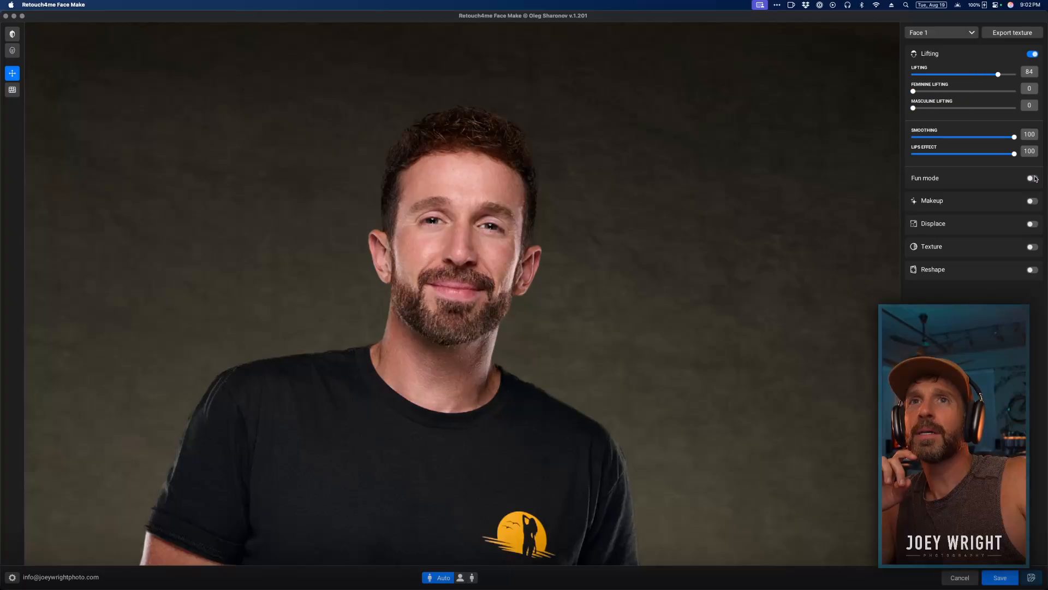
{"action": "left_click", "coordinate": [1035, 179]}
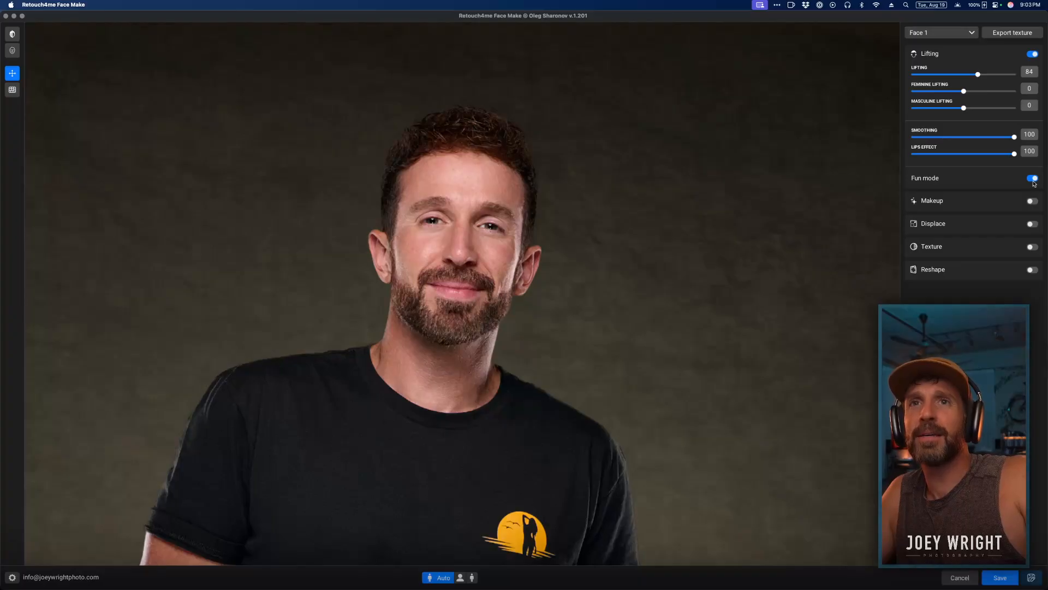
{"action": "left_click", "coordinate": [1033, 180]}
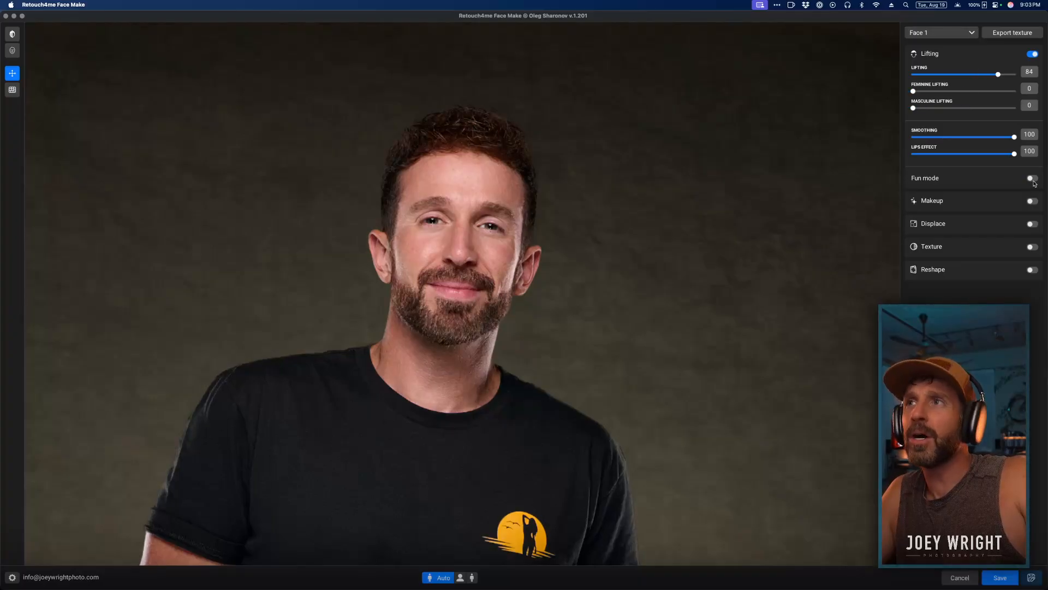
{"action": "left_click", "coordinate": [1033, 180]}
{"action": "left_click", "coordinate": [1033, 180]}
{"action": "left_click", "coordinate": [1033, 179]}
{"action": "left_click", "coordinate": [1033, 180]}
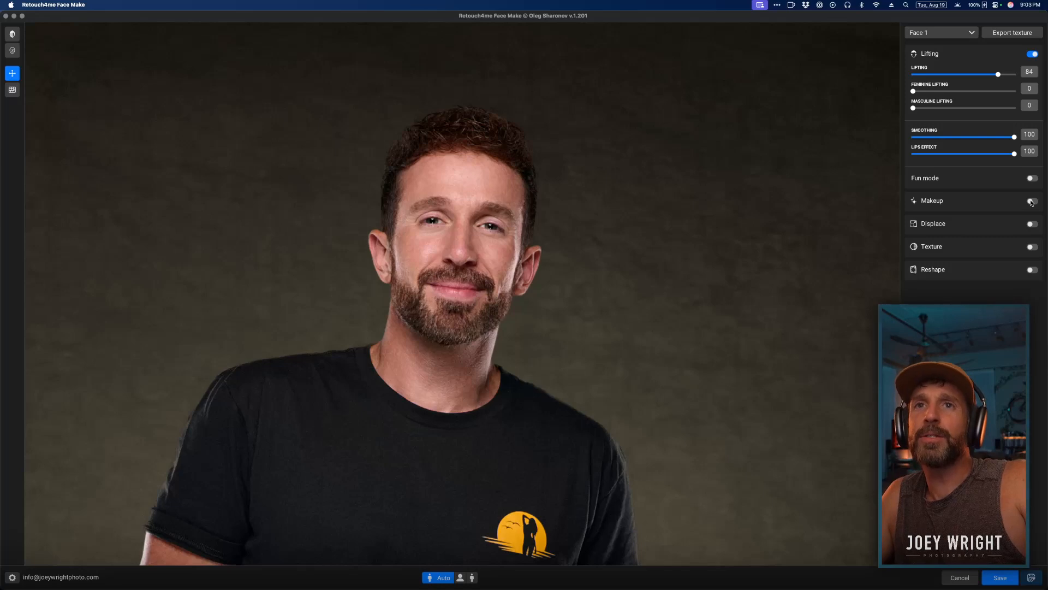
Enable Makeup for Face 1 and try the Smoke Veil and Classic Flick styles on the eyes.
{"action": "left_click", "coordinate": [1032, 201]}
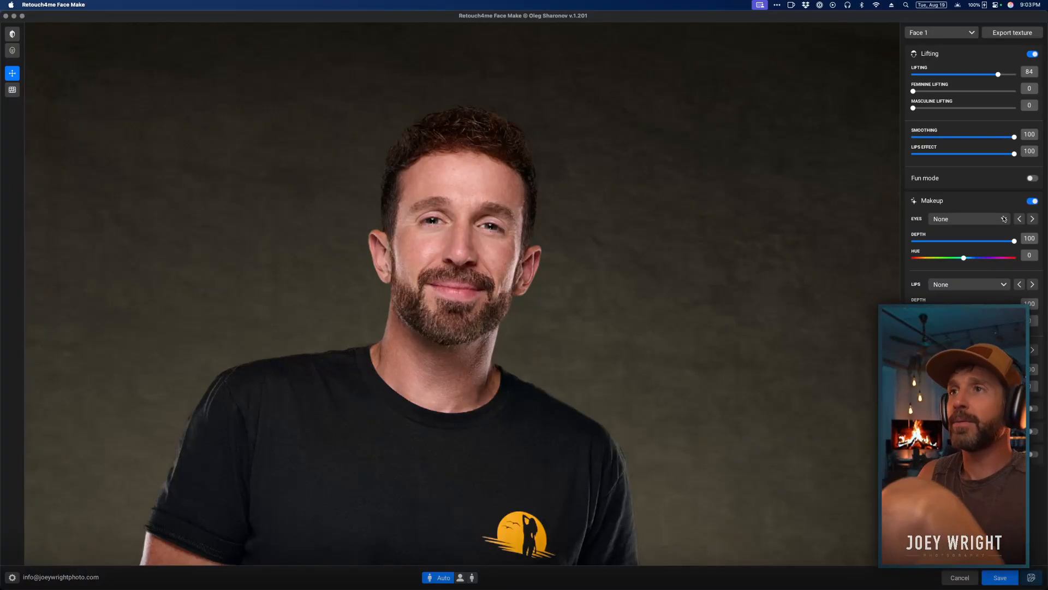
{"action": "left_click", "coordinate": [1004, 219]}
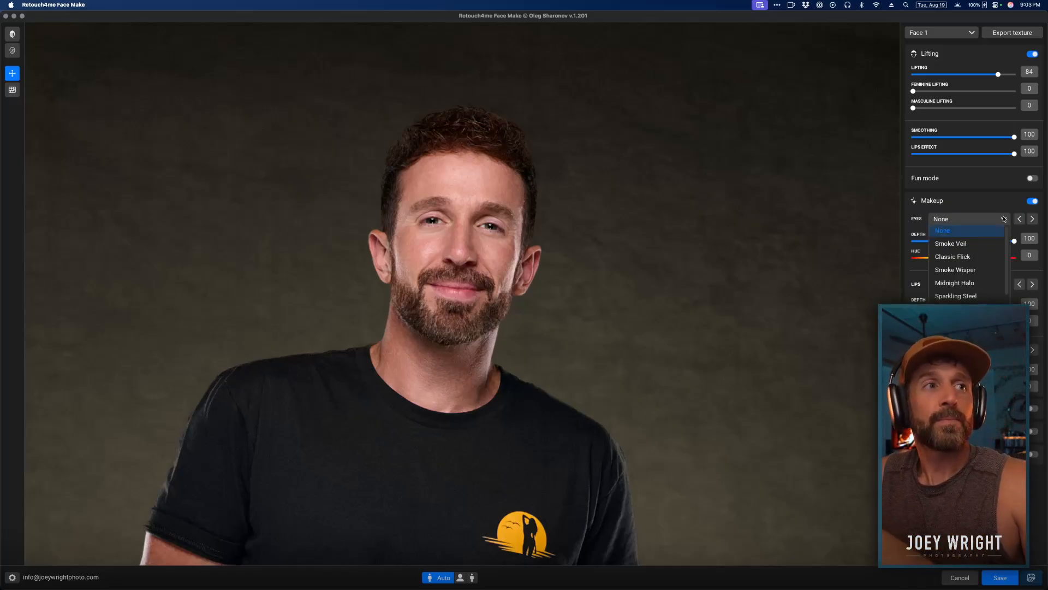
{"action": "left_click", "coordinate": [985, 244]}
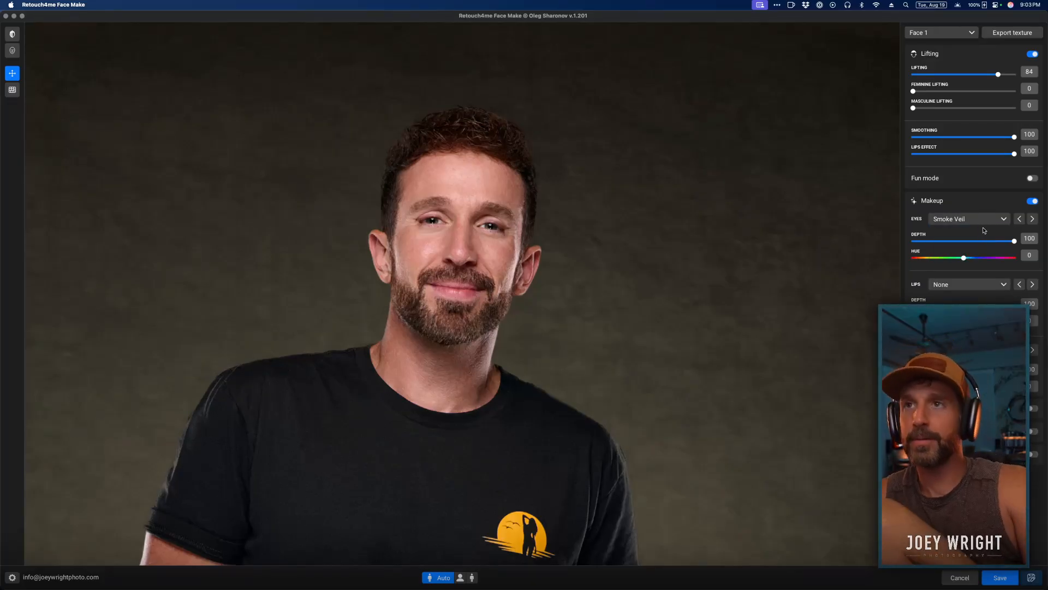
{"action": "left_click", "coordinate": [1007, 221]}
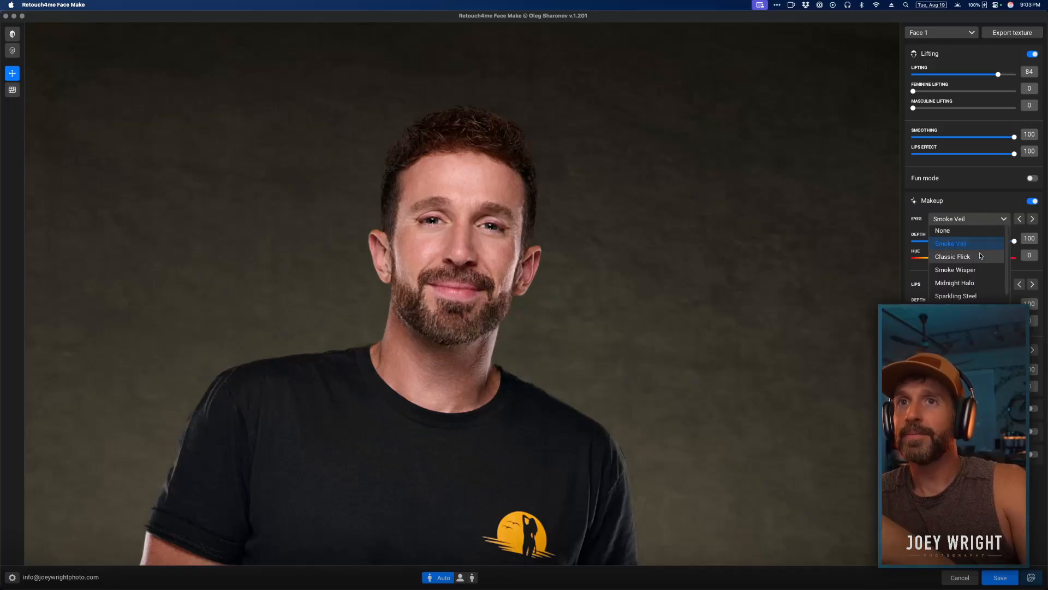
{"action": "left_click", "coordinate": [987, 254]}
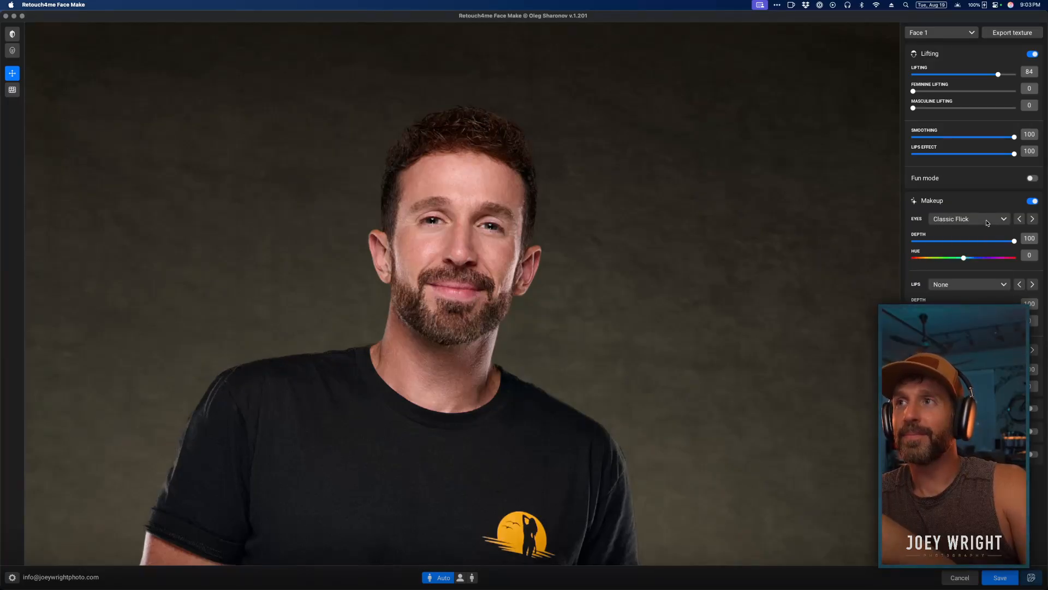
Preview the Smoke Wisper, Midnight Halo and Sparkling Steel eye makeup styles on the portrait.
{"action": "left_click", "coordinate": [988, 222]}
{"action": "left_click", "coordinate": [975, 270]}
{"action": "left_click", "coordinate": [976, 221]}
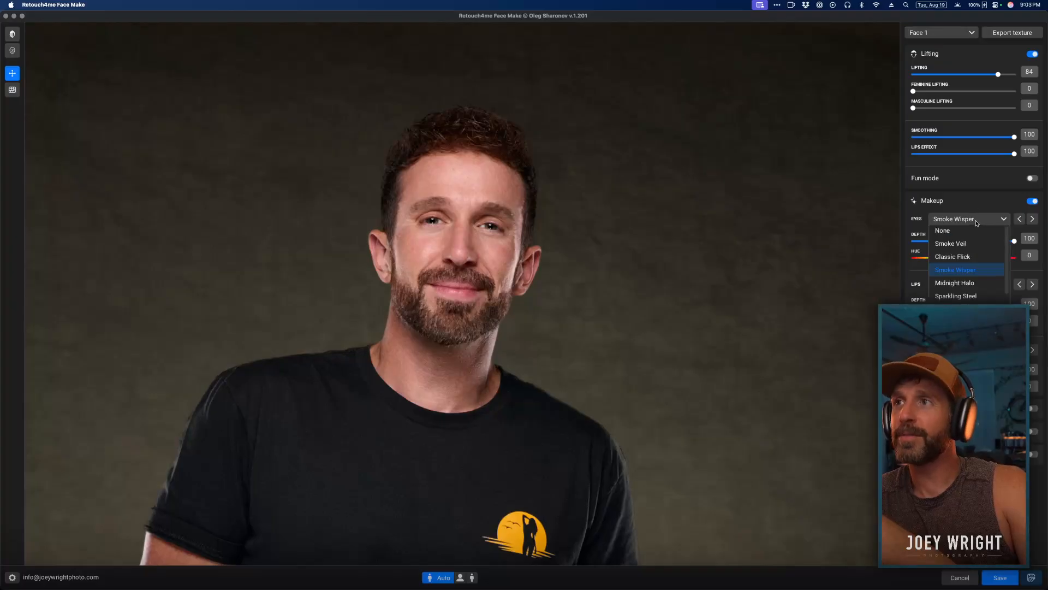
{"action": "left_click", "coordinate": [985, 285]}
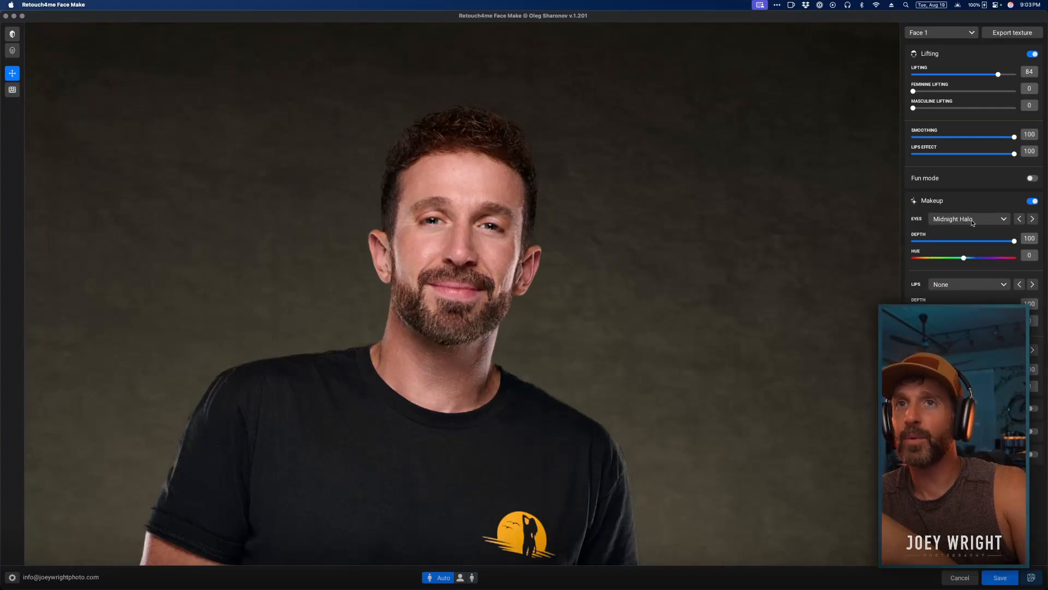
{"action": "left_click", "coordinate": [976, 220]}
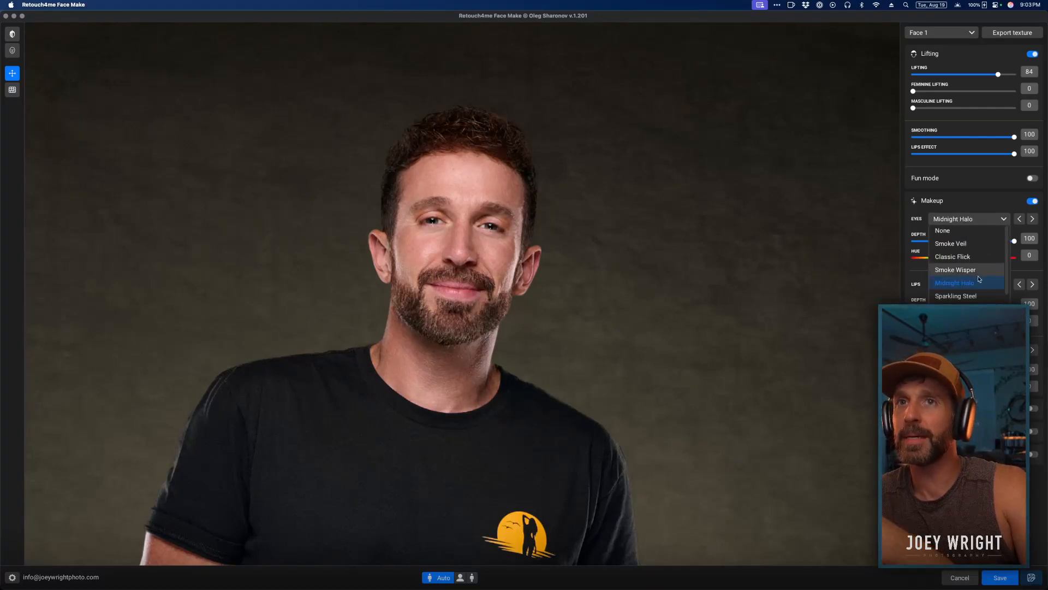
{"action": "left_click", "coordinate": [985, 296]}
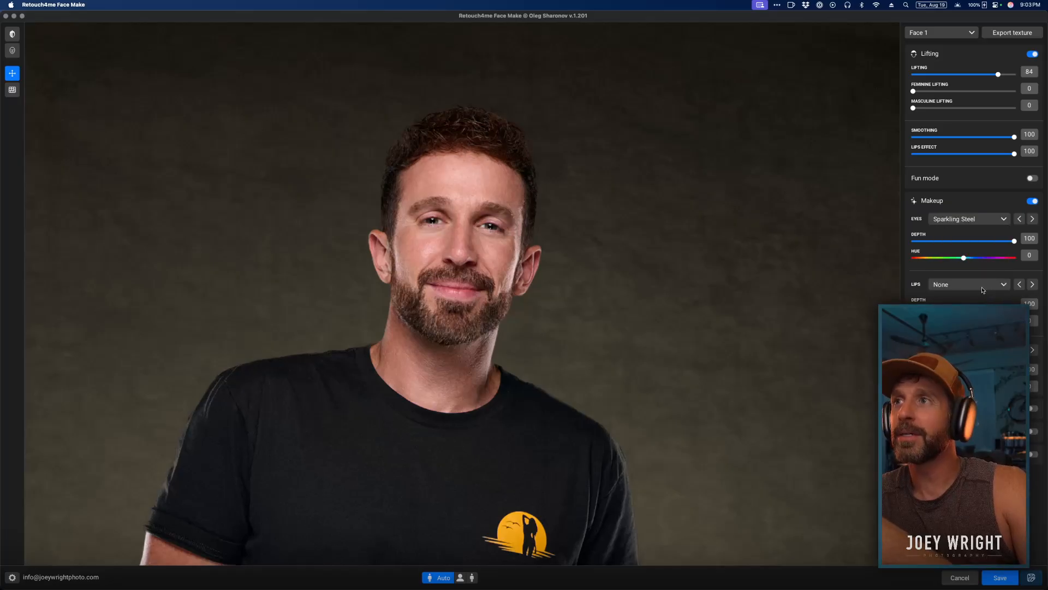
Preview the Mocha Drama, Star Dust, Crimson Accent and Shadow Wings eye makeup styles on the portrait.
{"action": "left_click", "coordinate": [967, 219]}
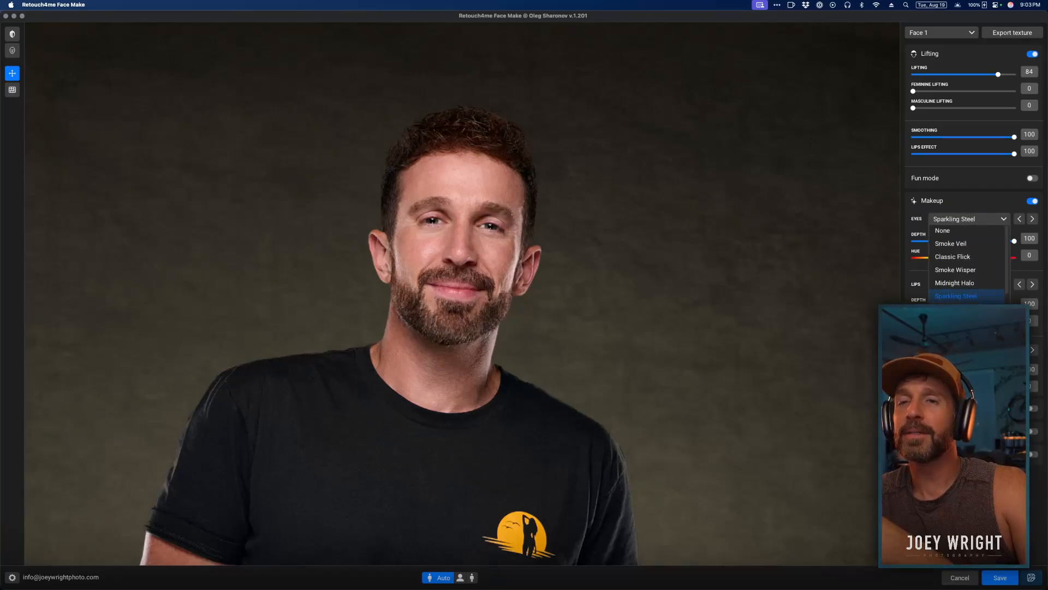
{"action": "left_click", "coordinate": [961, 308]}
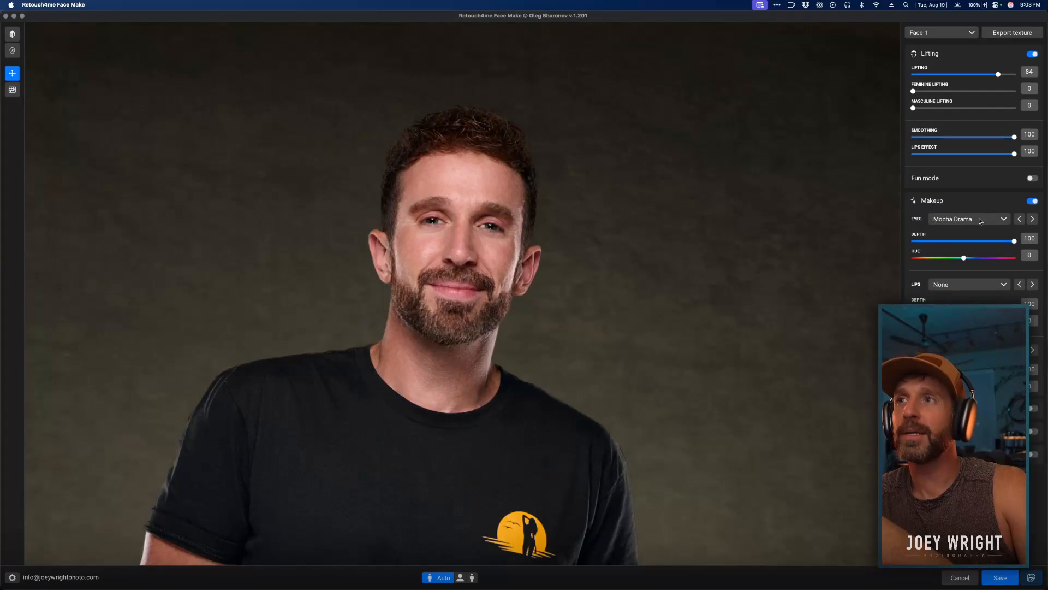
{"action": "left_click", "coordinate": [980, 220]}
{"action": "left_click", "coordinate": [976, 280]}
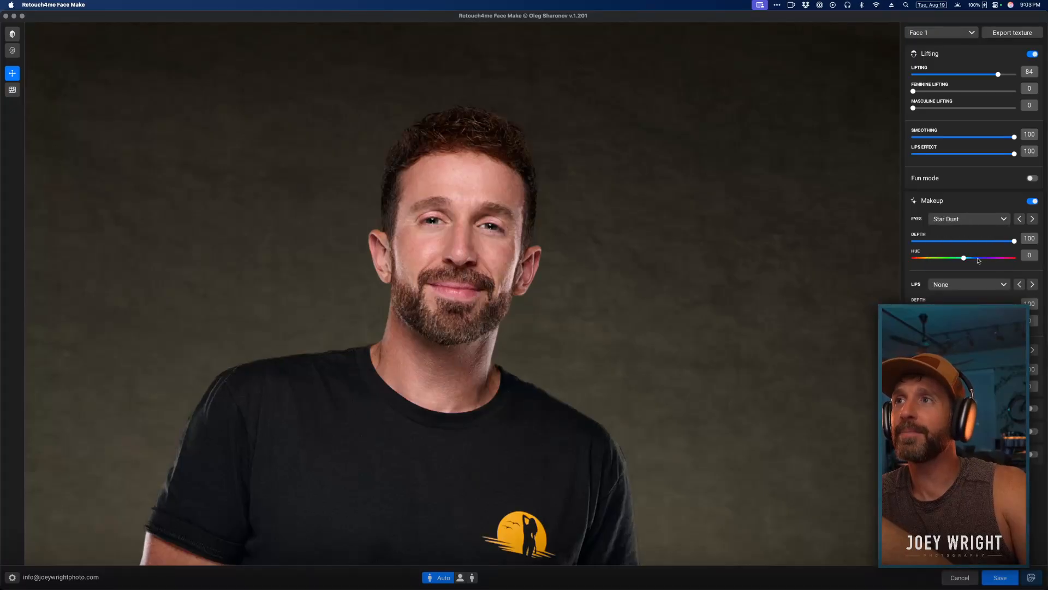
{"action": "left_click", "coordinate": [981, 220]}
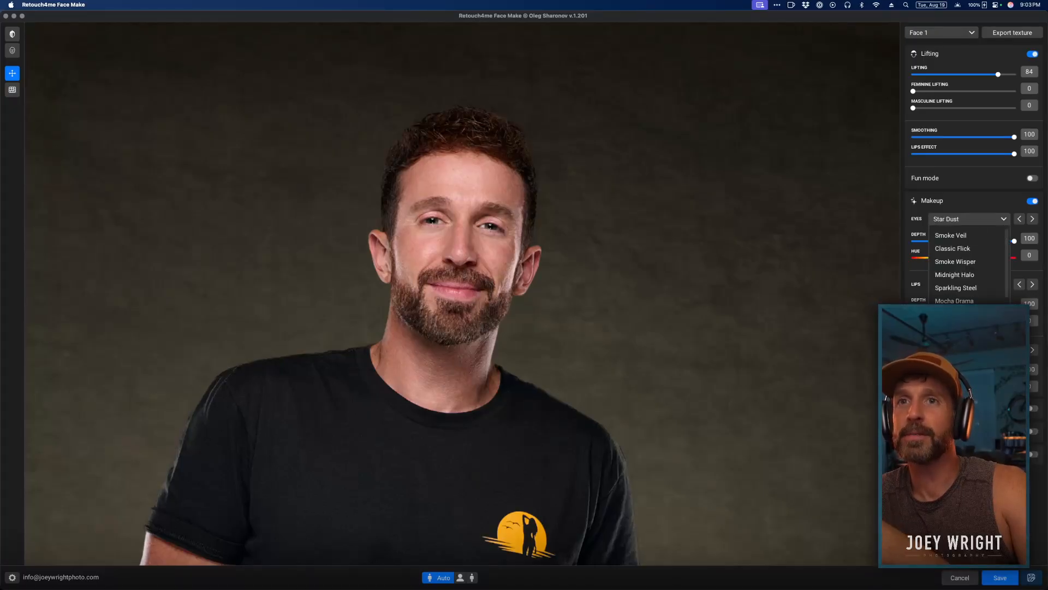
{"action": "left_click", "coordinate": [956, 314]}
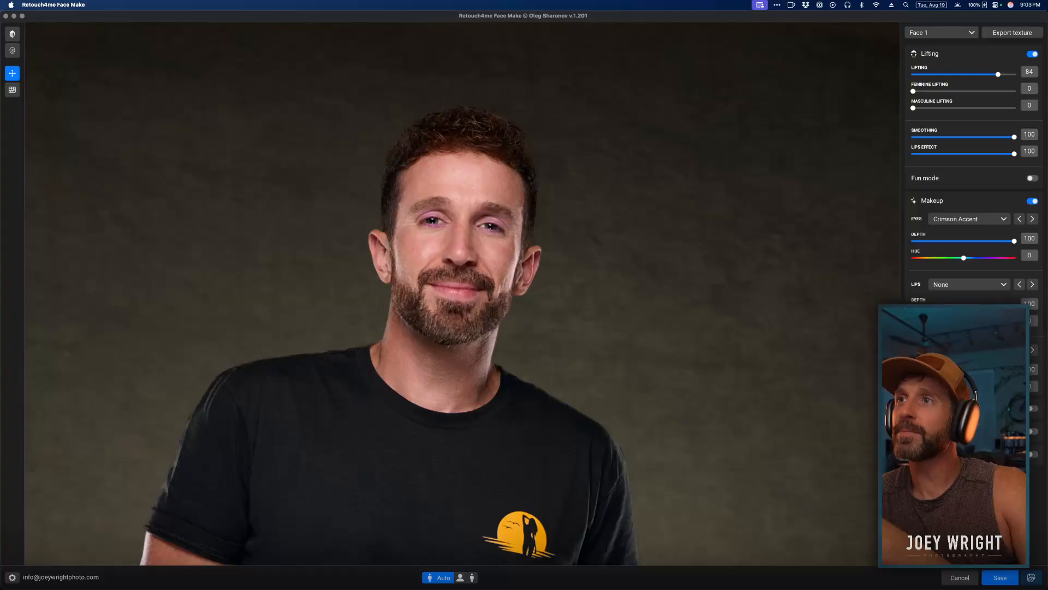
{"action": "left_click", "coordinate": [974, 223]}
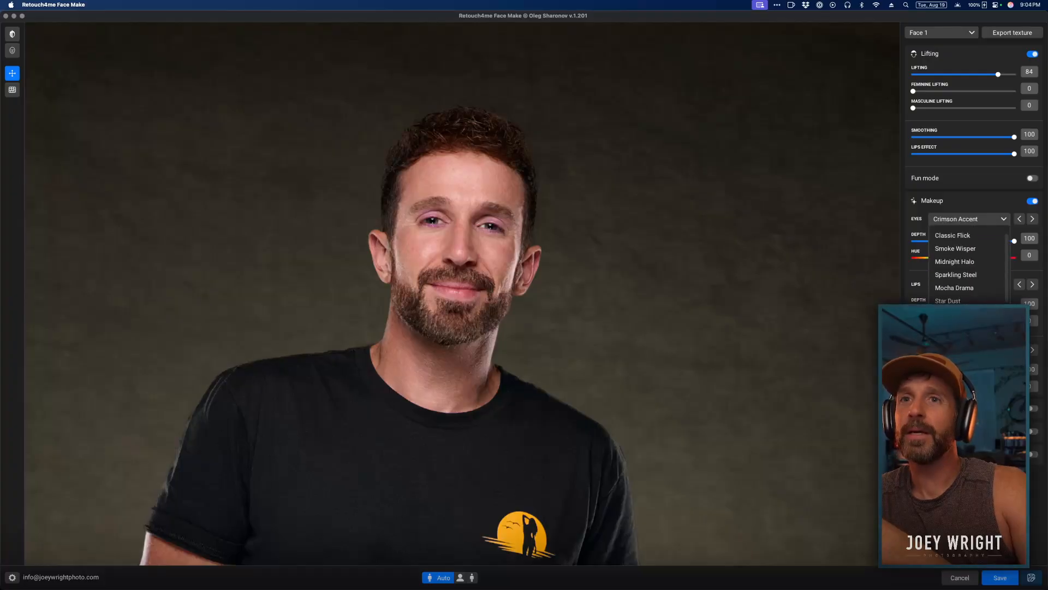
{"action": "left_click", "coordinate": [953, 314]}
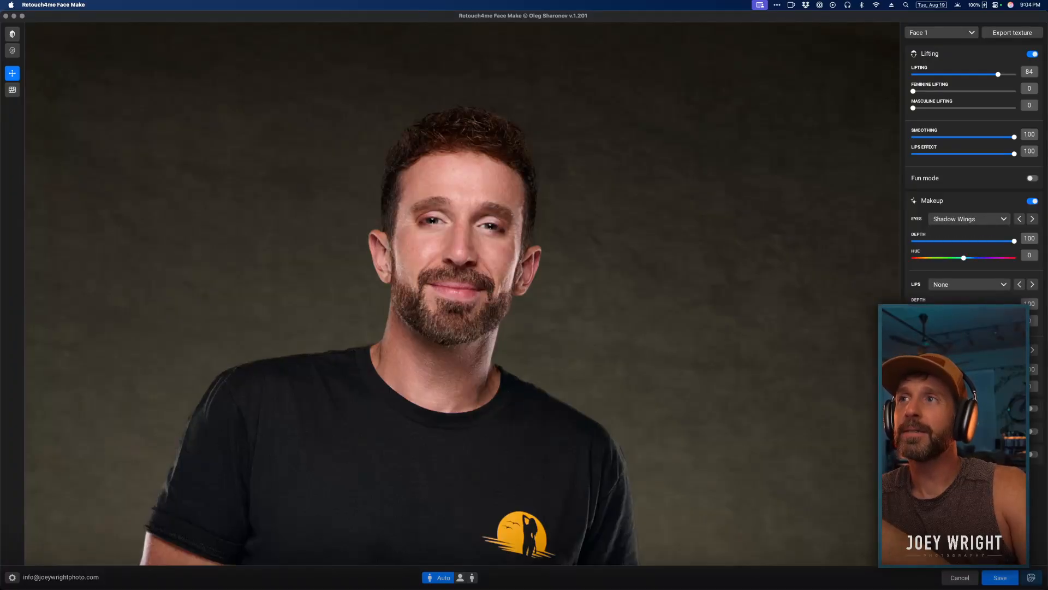
Set both Lifting and Feminine Lifting to 100 for Face 1.
{"action": "left_click_drag", "start_coordinate": [913, 90], "coordinate": [1030, 77]}
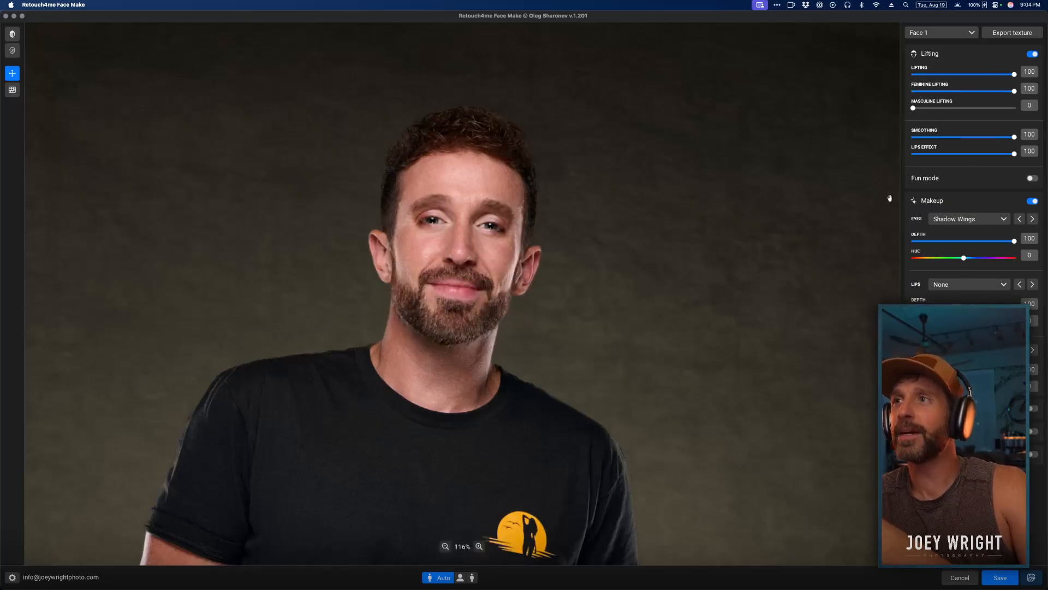
{"action": "left_click", "coordinate": [728, 243]}
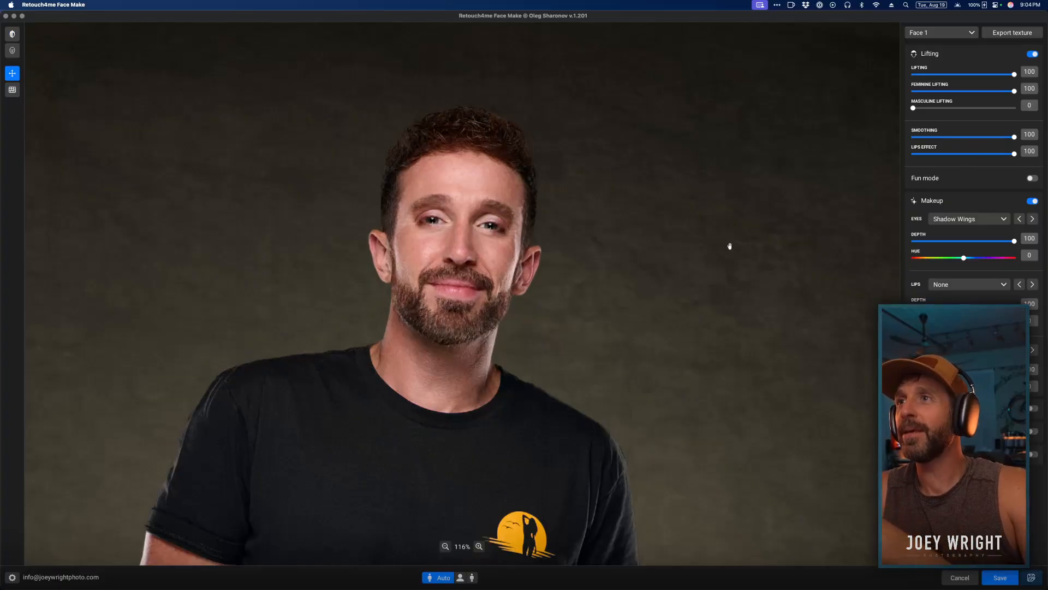
Try Smoky Drama on the eyes, switch to Feline Elegance, and shift its Hue to 95 and back to 0.
{"action": "left_click", "coordinate": [1006, 218]}
{"action": "left_click", "coordinate": [968, 281]}
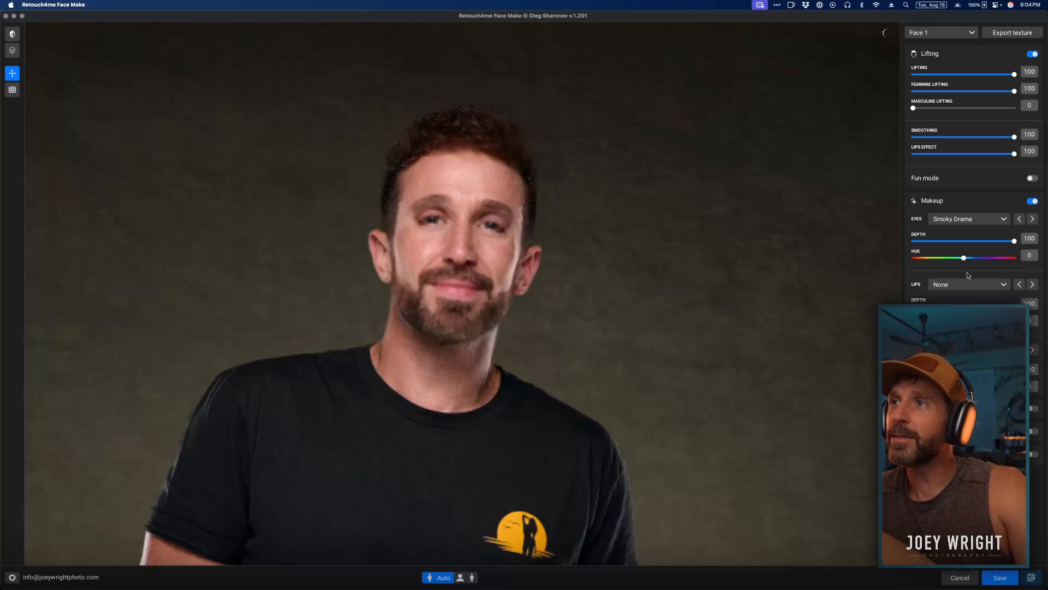
{"action": "left_click", "coordinate": [988, 218]}
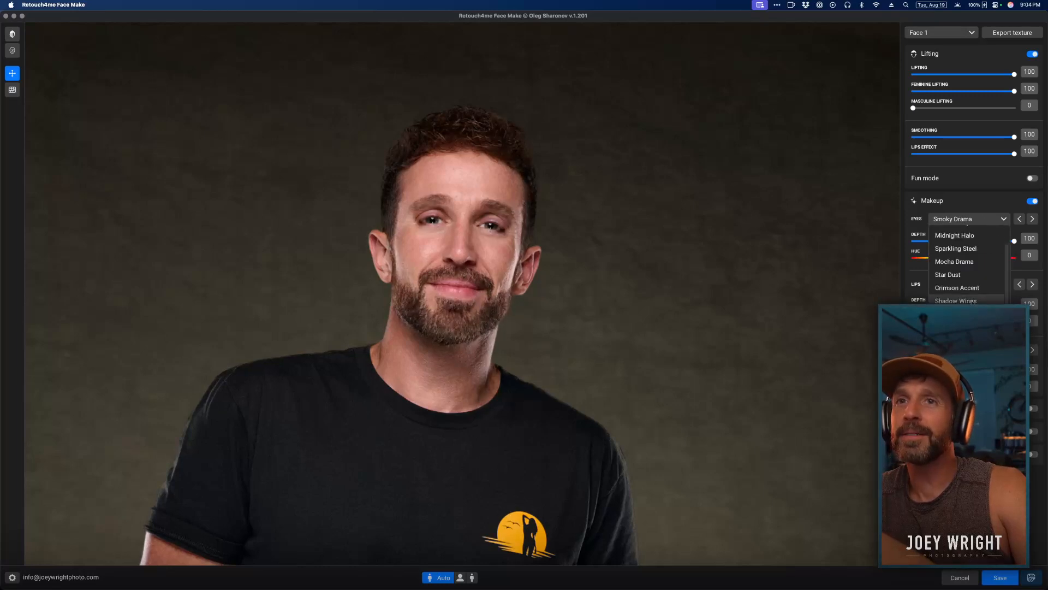
{"action": "left_click", "coordinate": [961, 314]}
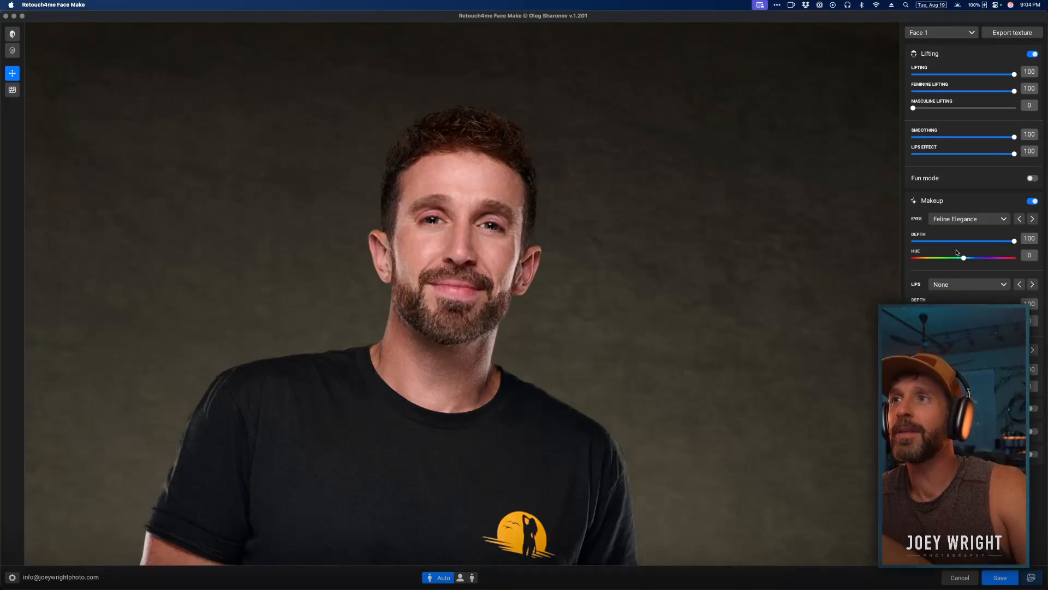
{"action": "left_click", "coordinate": [992, 258]}
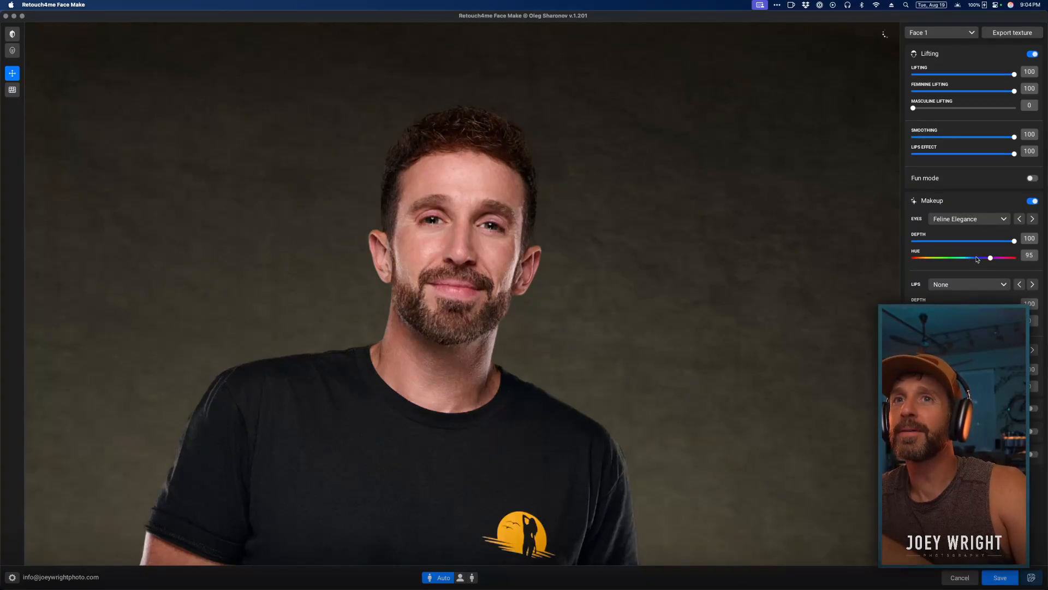
{"action": "mouse_move", "coordinate": [992, 260]}
{"action": "left_mouse_down"}
{"action": "mouse_move", "coordinate": [904, 260]}
{"action": "mouse_move", "coordinate": [982, 260]}
{"action": "mouse_move", "coordinate": [971, 262]}
{"action": "left_mouse_up"}
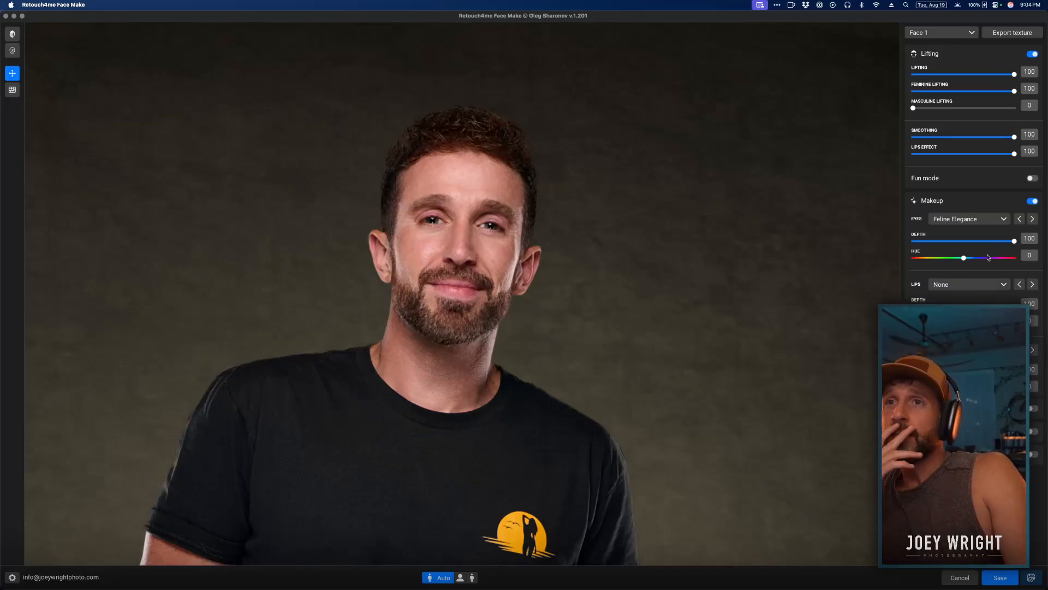
Try the Plump Lips makeup style on the lips, and switch it to Soft Contour.
{"action": "left_click", "coordinate": [986, 287]}
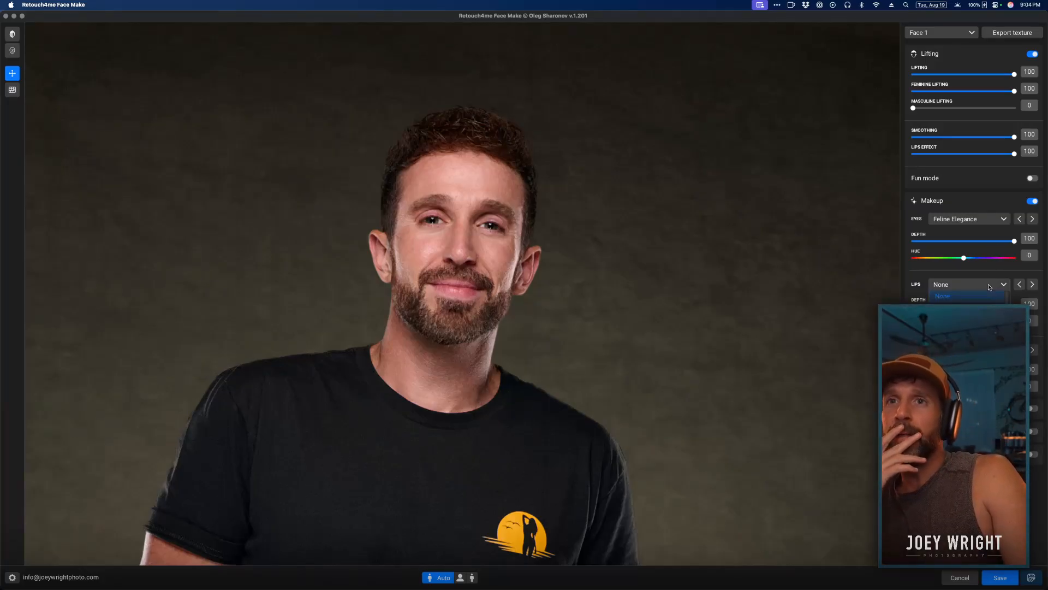
{"action": "left_click", "coordinate": [965, 314]}
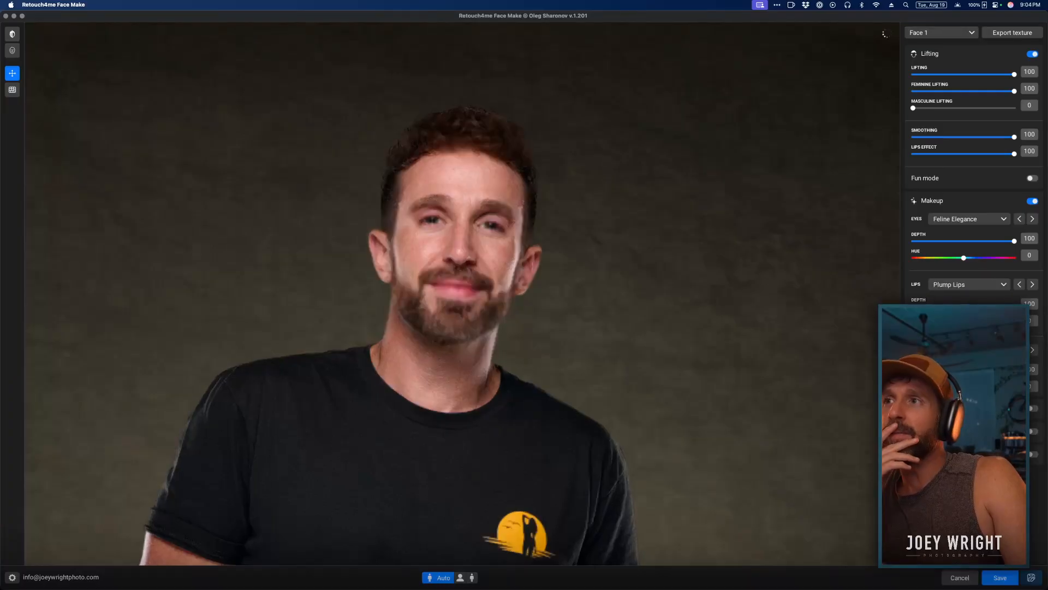
{"action": "left_click", "coordinate": [967, 284]}
{"action": "left_click", "coordinate": [966, 322]}
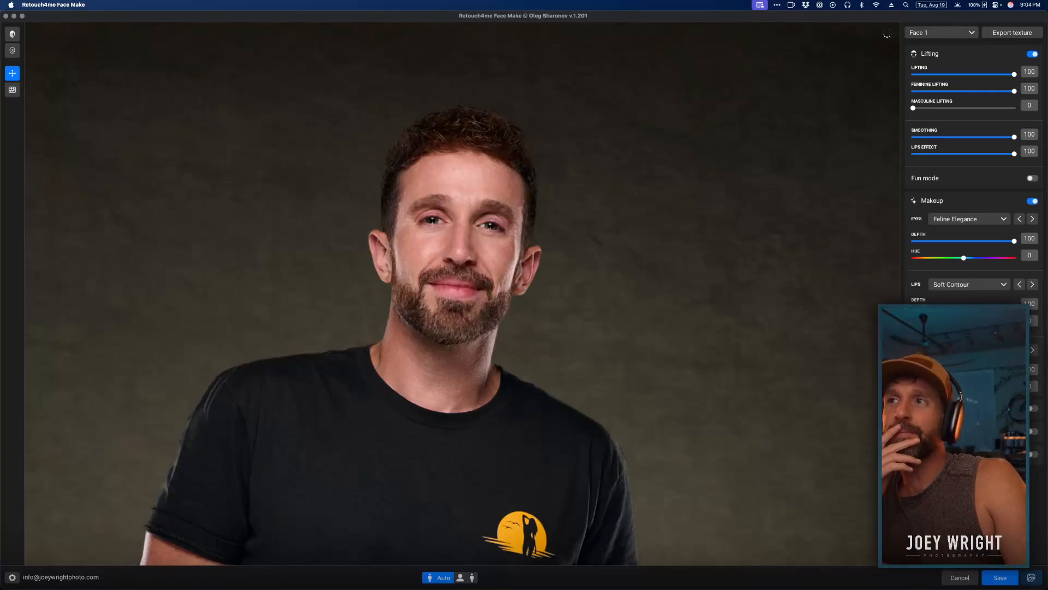
Preview the Soft Whisper and Velvet Kiss lip makeup styles, comparing Velvet Kiss with the original portrait, and switch the lips to Plump Lips.
{"action": "left_click", "coordinate": [973, 290]}
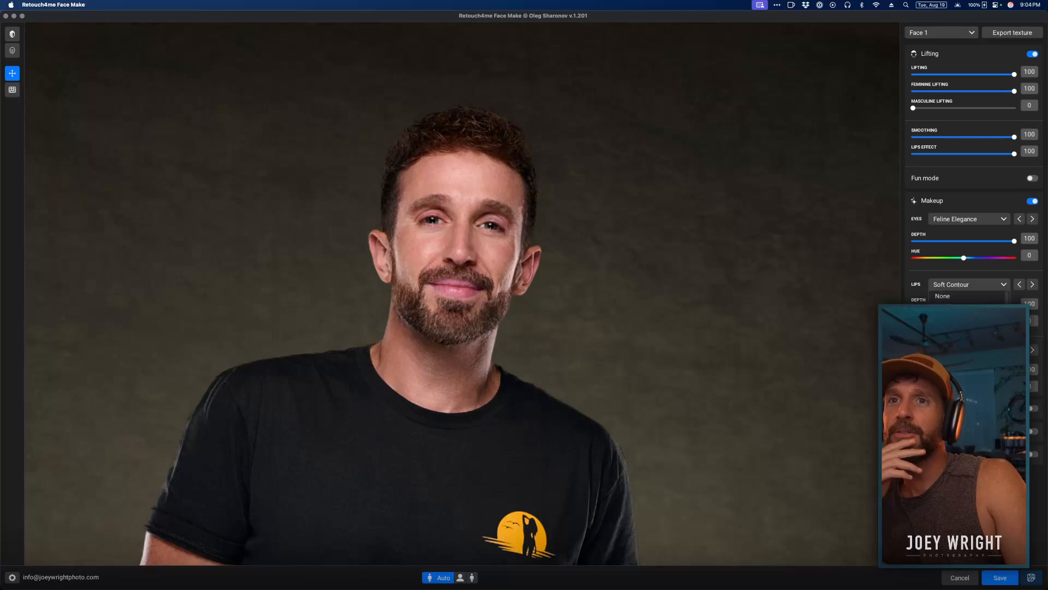
{"action": "left_click", "coordinate": [966, 334]}
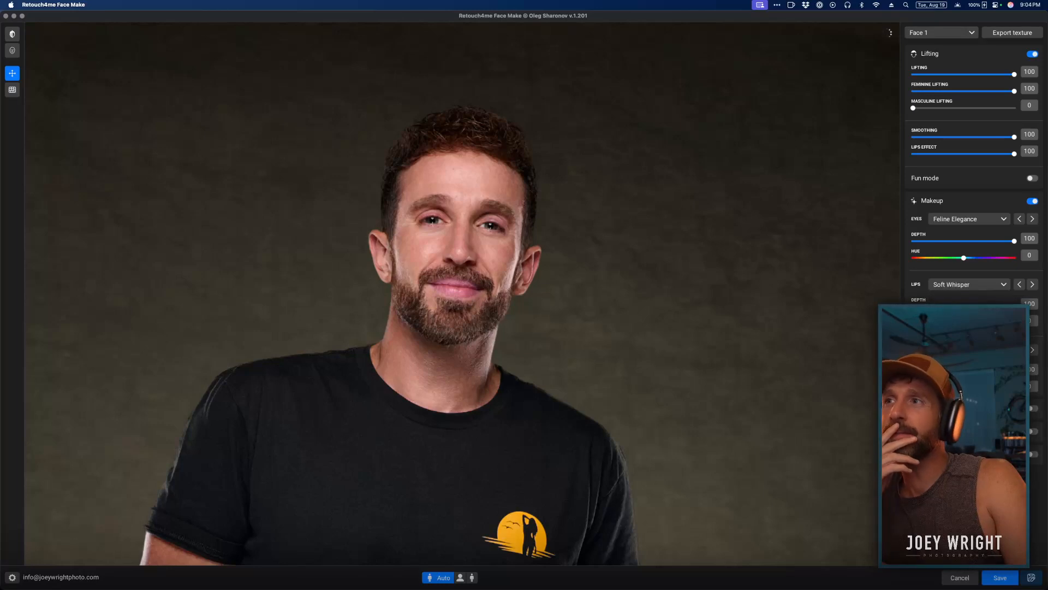
{"action": "left_click", "coordinate": [973, 284]}
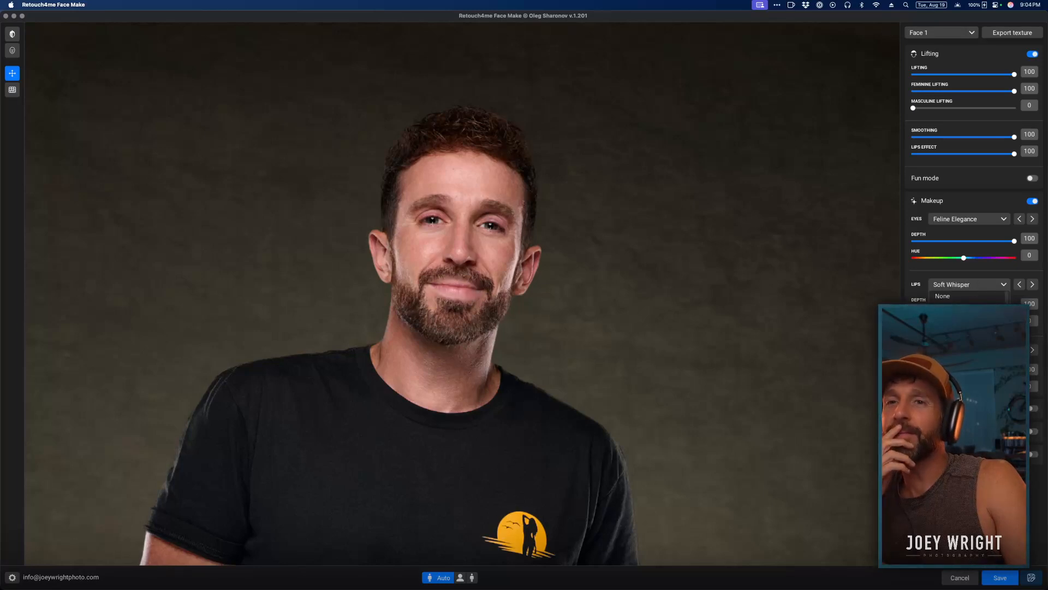
{"action": "left_click", "coordinate": [965, 285]}
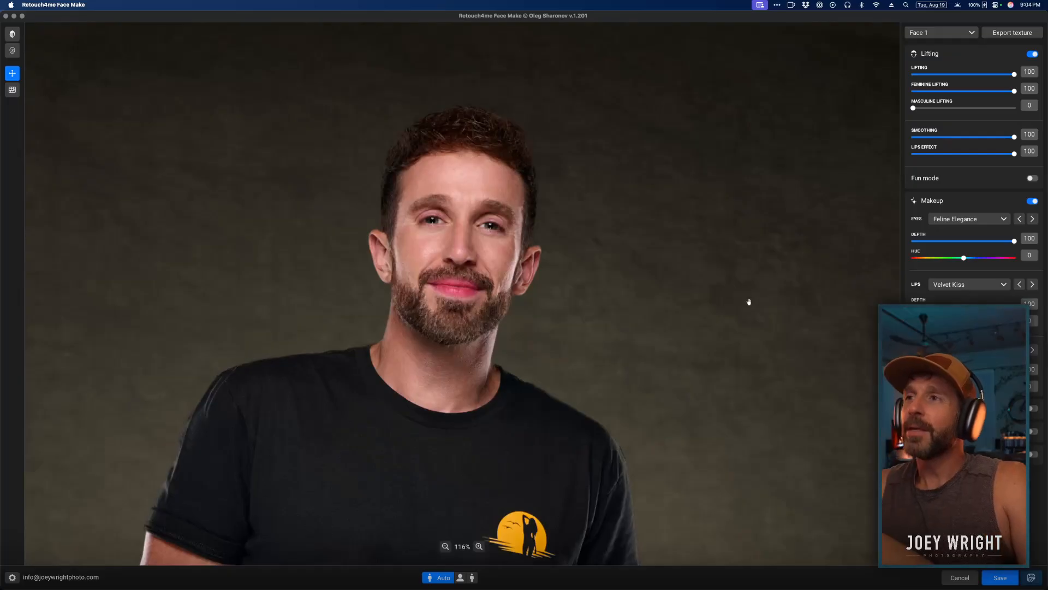
{"action": "key", "text": "space"}
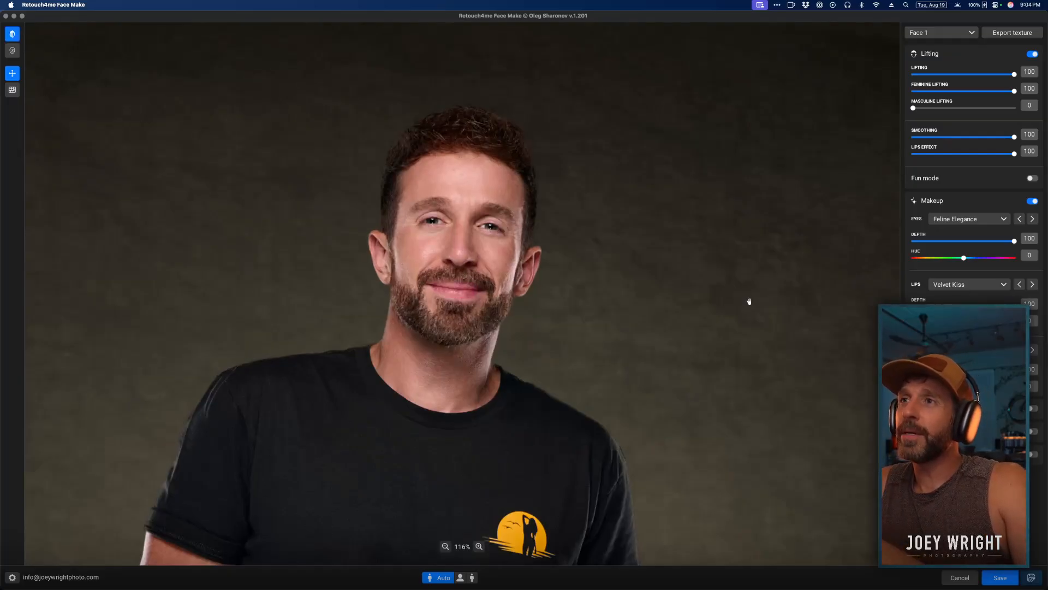
{"action": "key", "text": "space"}
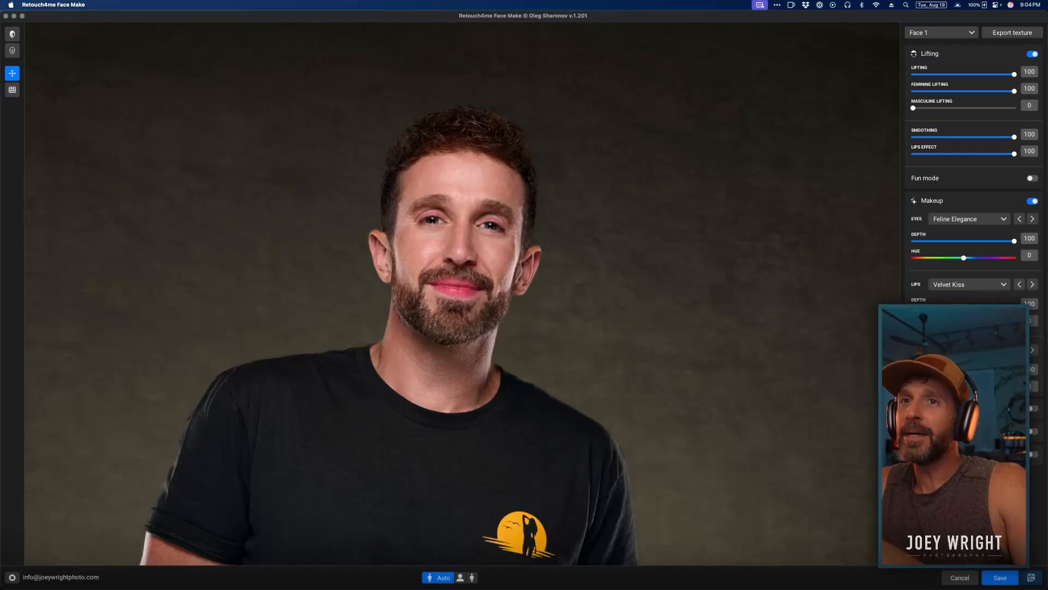
{"action": "left_click", "coordinate": [995, 287]}
{"action": "left_click", "coordinate": [964, 333]}
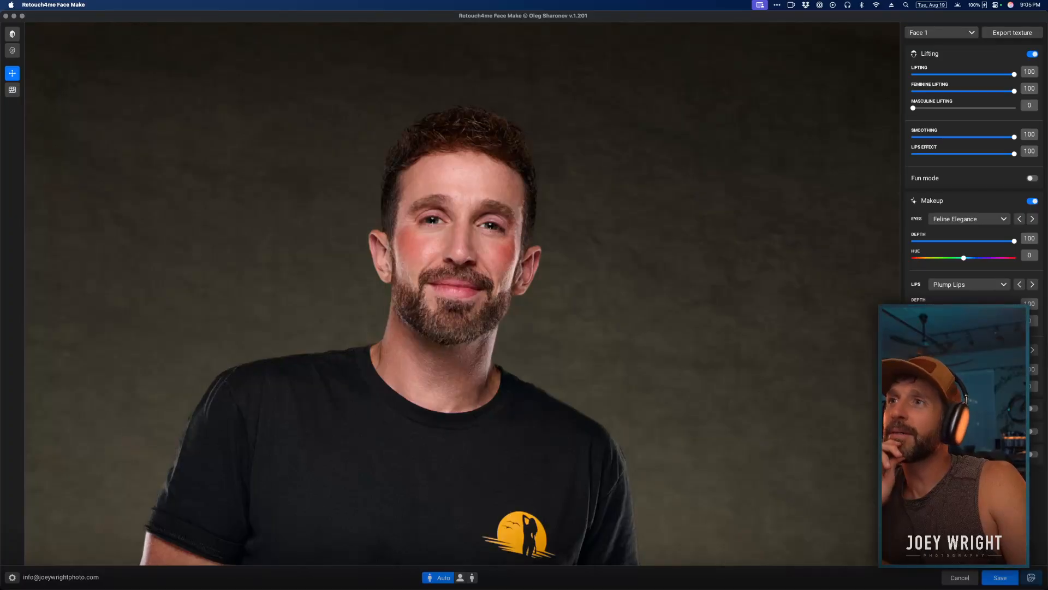
{"action": "key", "text": "super+o"}
{"action": "left_click", "coordinate": [629, 280]}
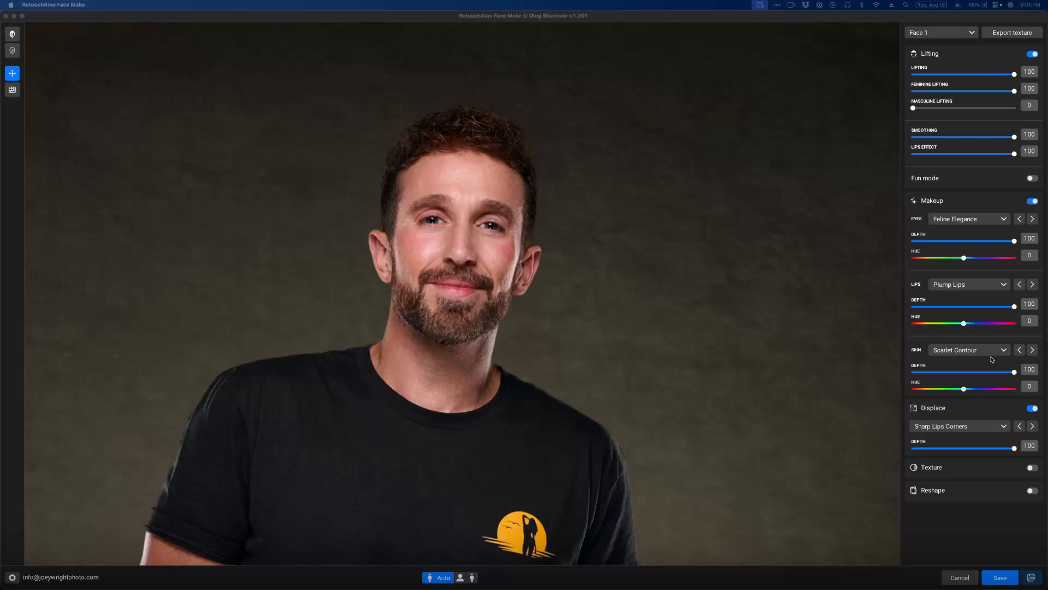
Try the Slim Lips, Narrow Nose Bridge and Narrow Nose Displace presets on the face.
{"action": "left_click", "coordinate": [999, 428]}
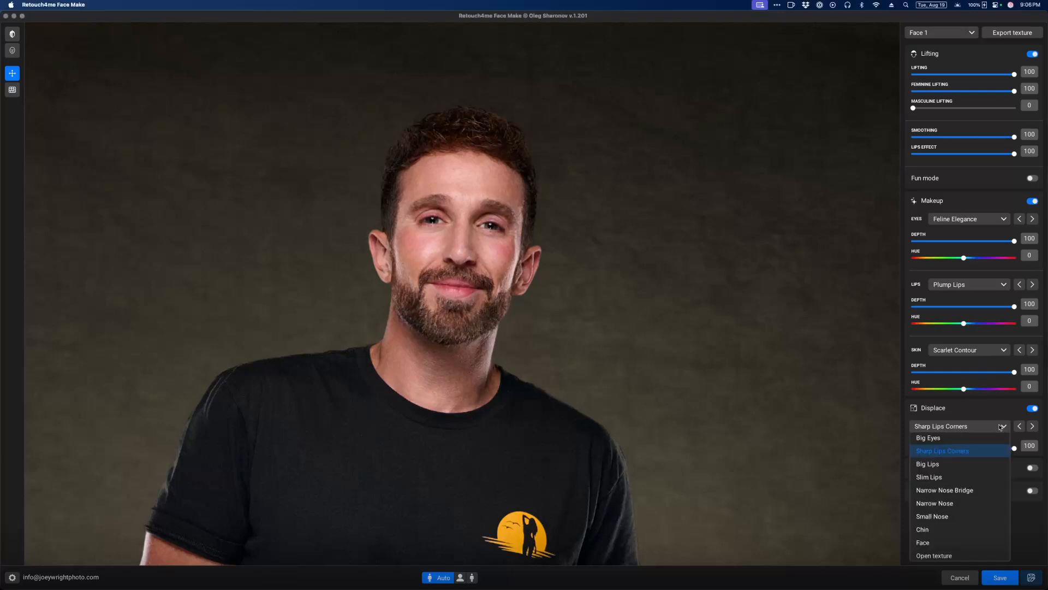
{"action": "left_click", "coordinate": [978, 475]}
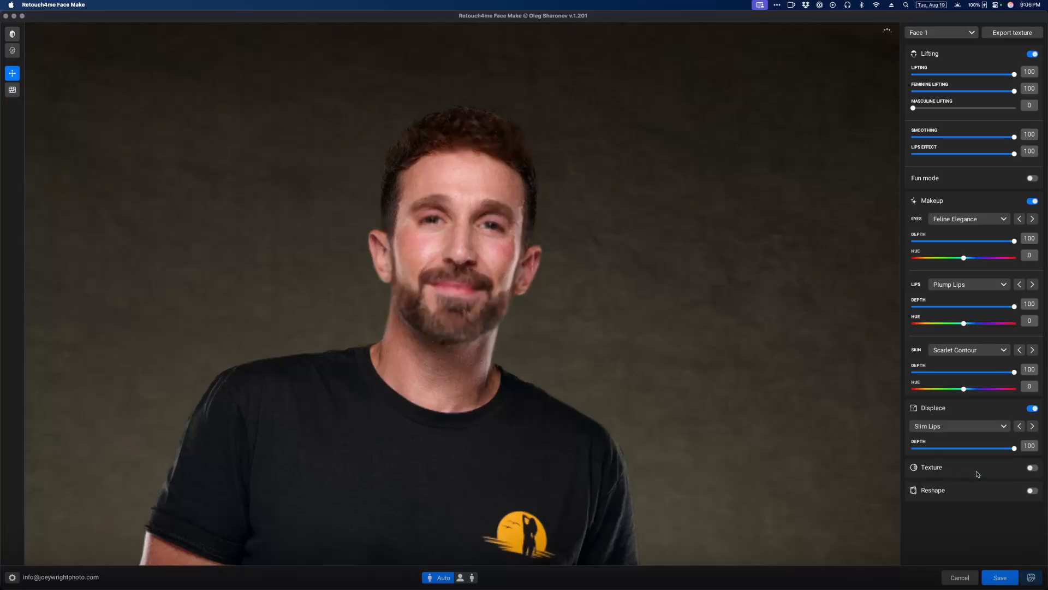
{"action": "left_click", "coordinate": [1003, 428]}
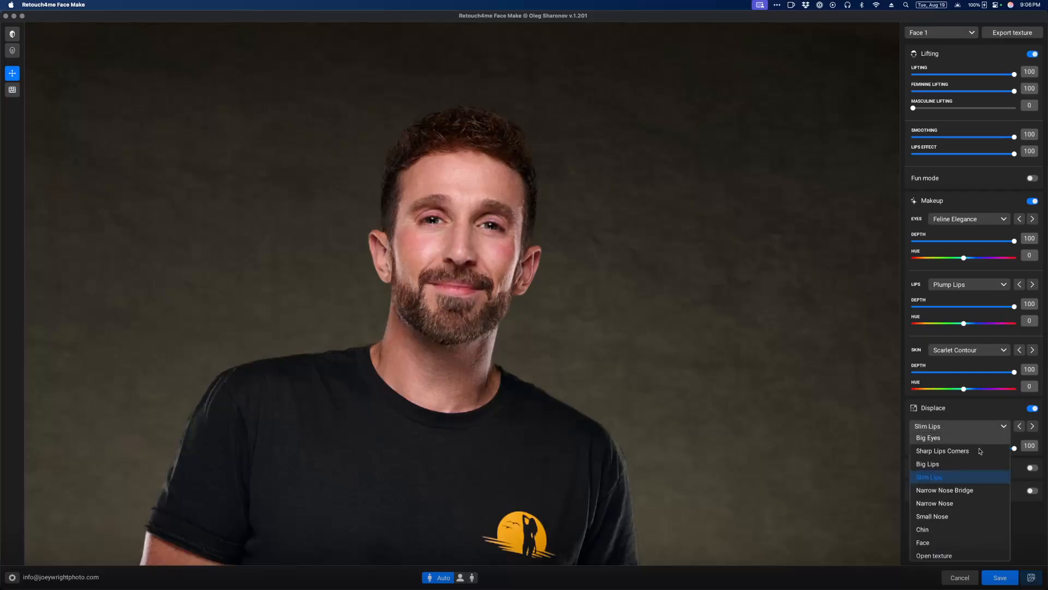
{"action": "left_click", "coordinate": [966, 490]}
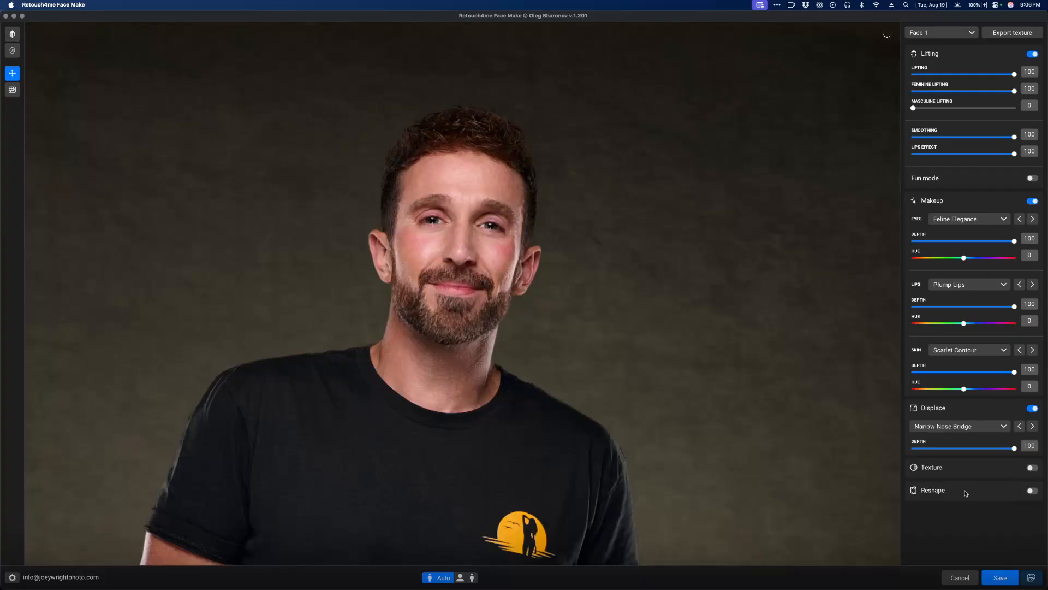
{"action": "left_click", "coordinate": [993, 431]}
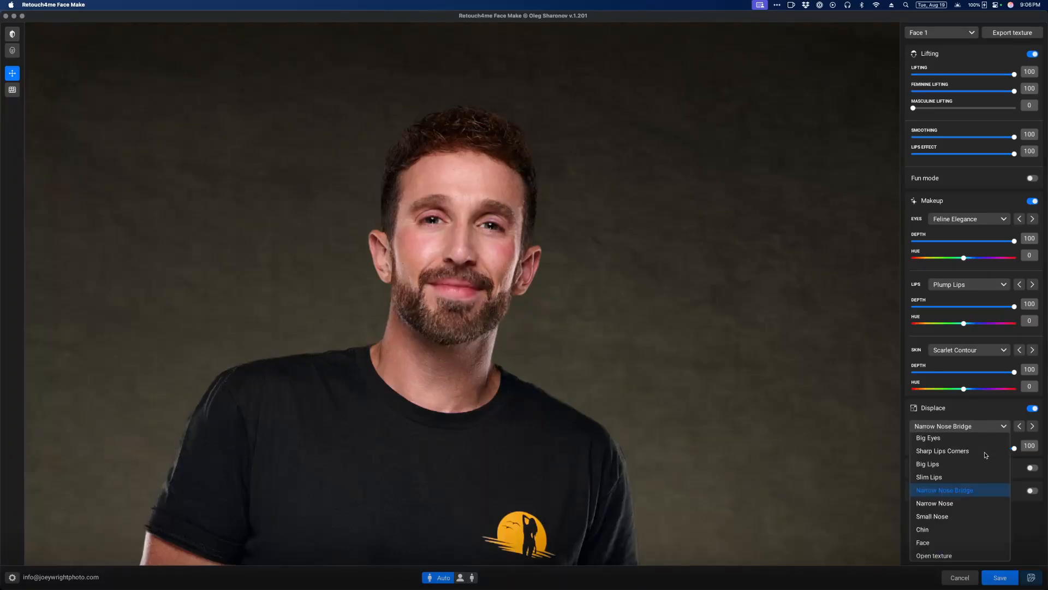
{"action": "left_click", "coordinate": [964, 507]}
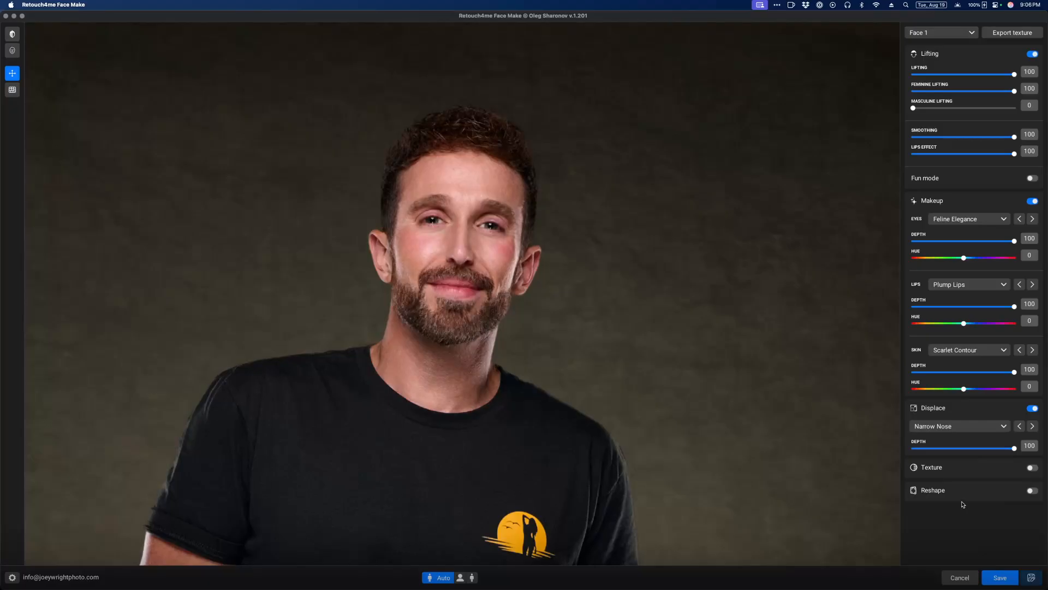
Try the Big Lips, Face and Chin Displace presets on the portrait.
{"action": "left_click", "coordinate": [975, 431]}
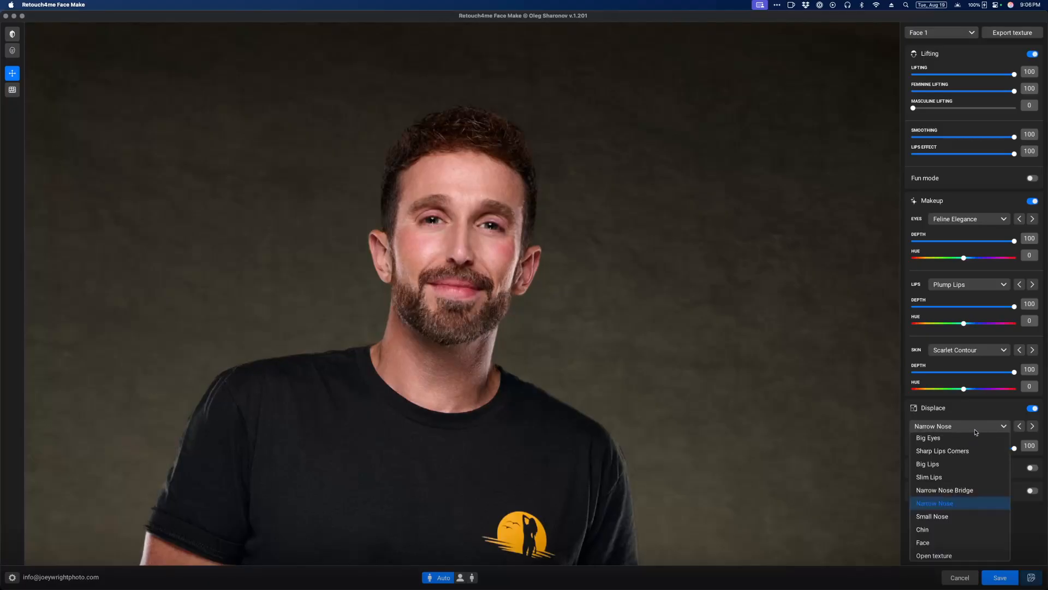
{"action": "left_click", "coordinate": [966, 464]}
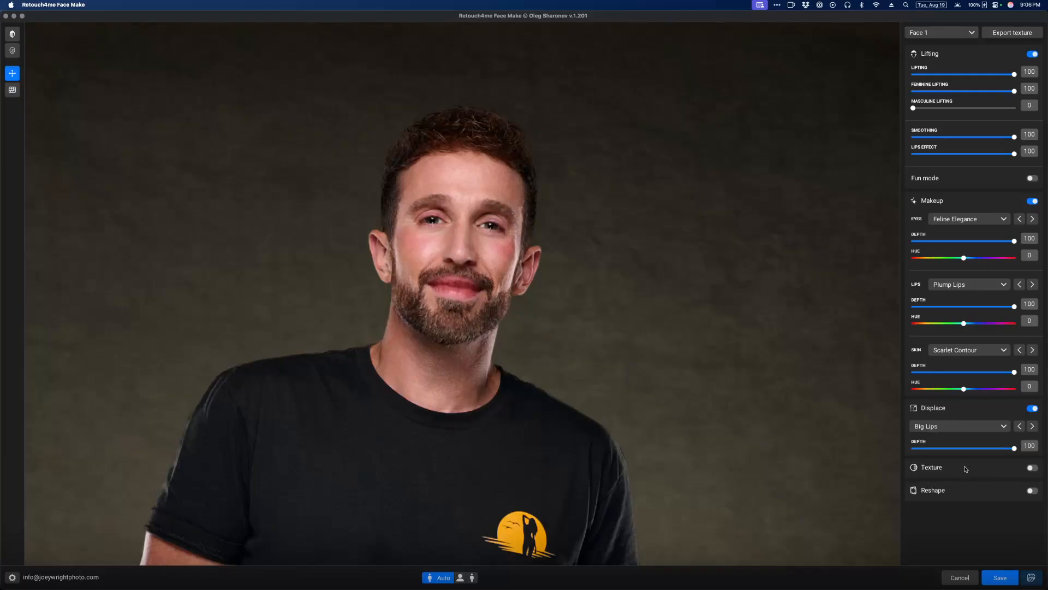
{"action": "left_click", "coordinate": [963, 427]}
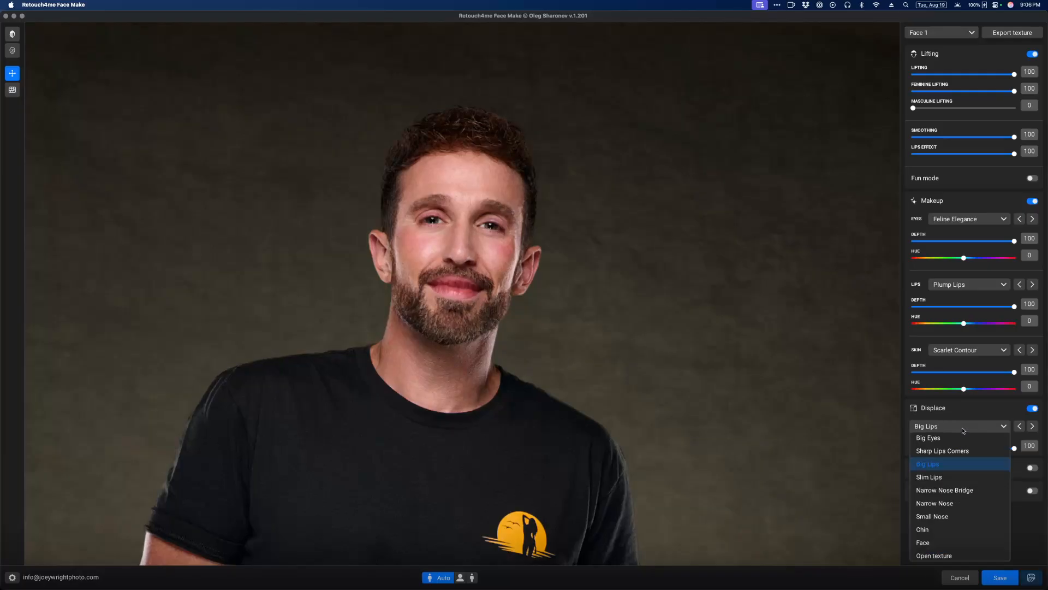
{"action": "left_click", "coordinate": [947, 543]}
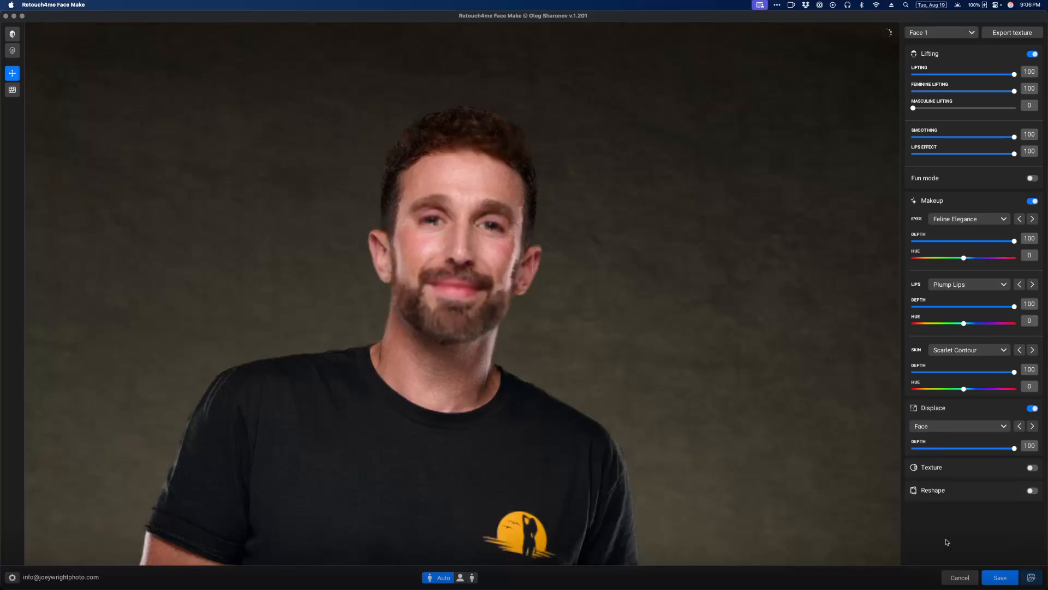
{"action": "left_click", "coordinate": [959, 426]}
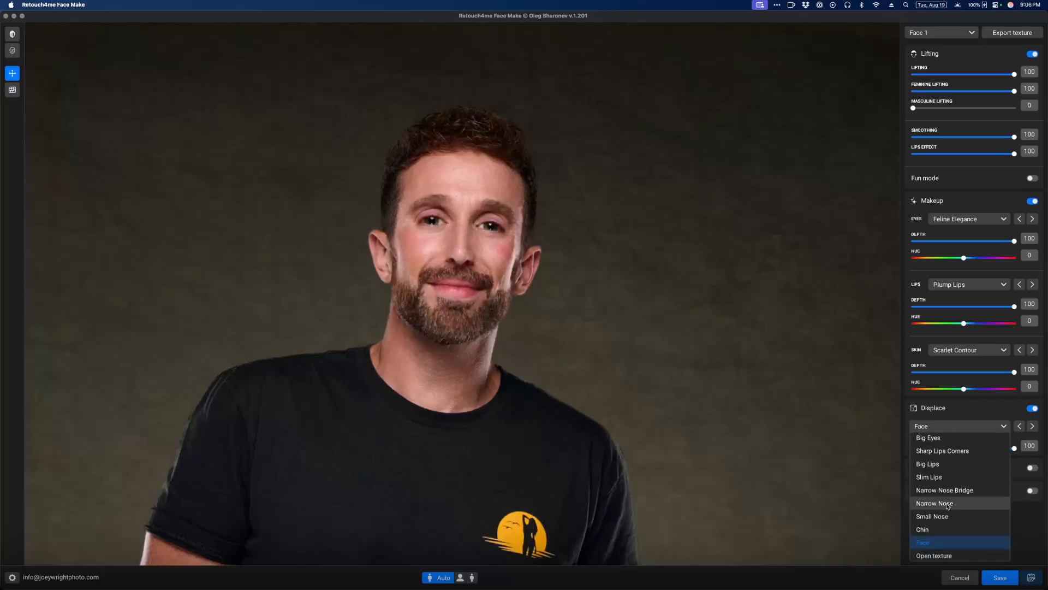
{"action": "left_click", "coordinate": [946, 528]}
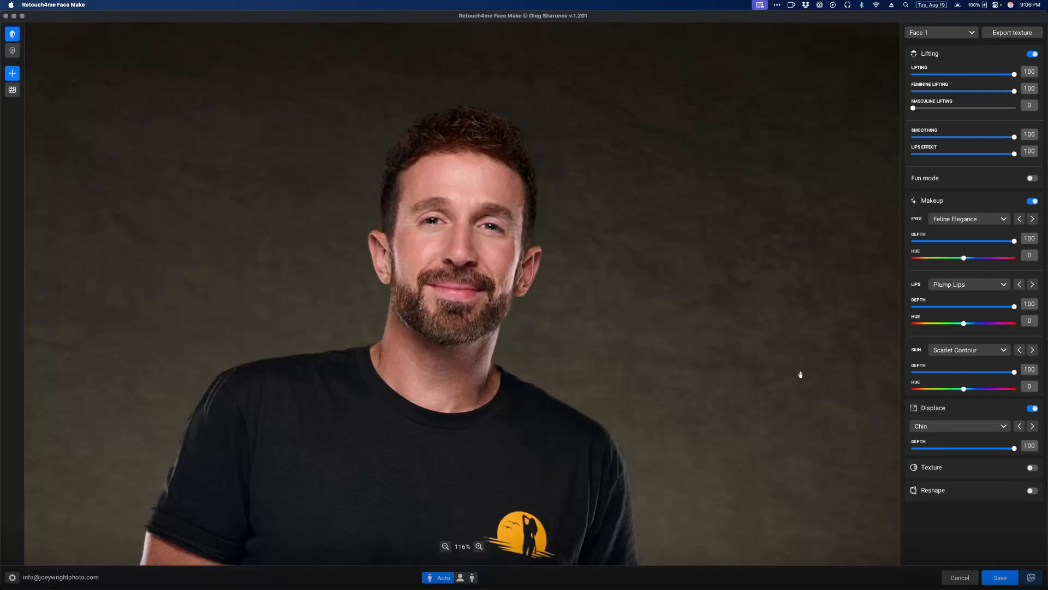
Preview the Face and Big Eyes Displace presets, and set Displace to Big Lips.
{"action": "left_click", "coordinate": [1001, 428]}
{"action": "left_click", "coordinate": [955, 543]}
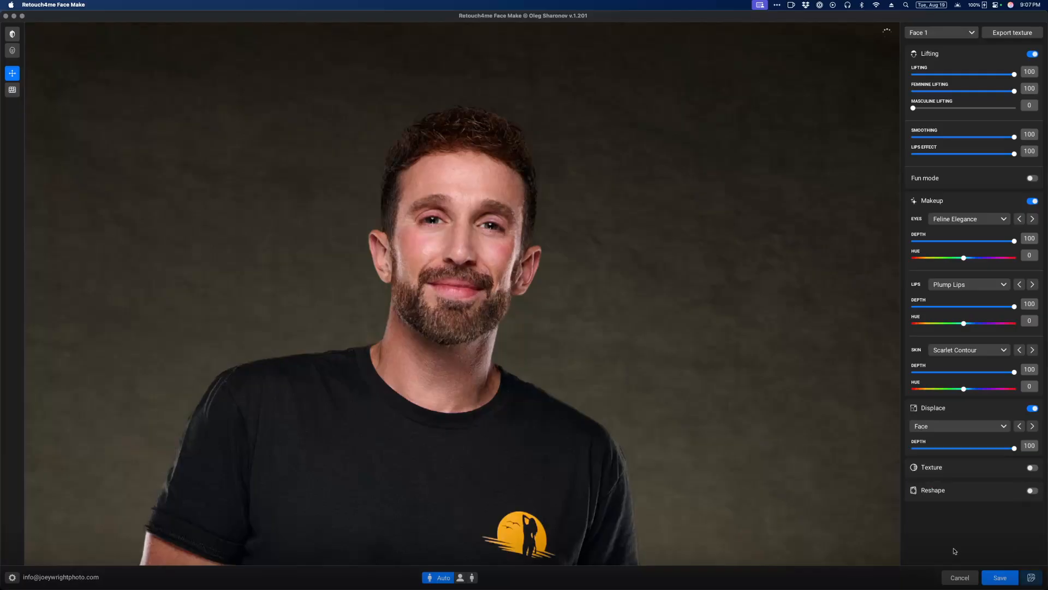
{"action": "left_click", "coordinate": [976, 431]}
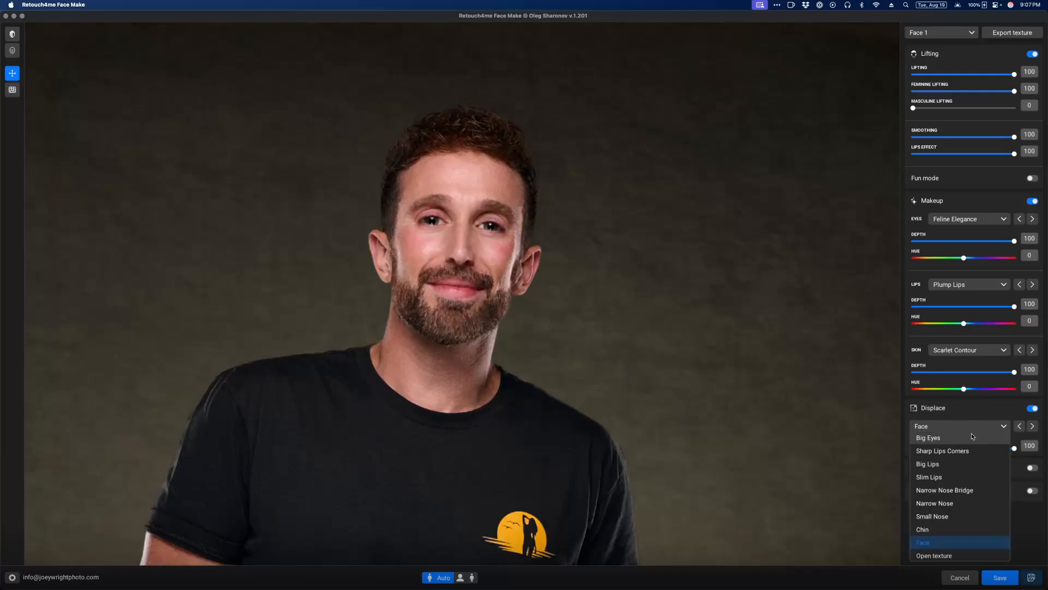
{"action": "left_click", "coordinate": [973, 437]}
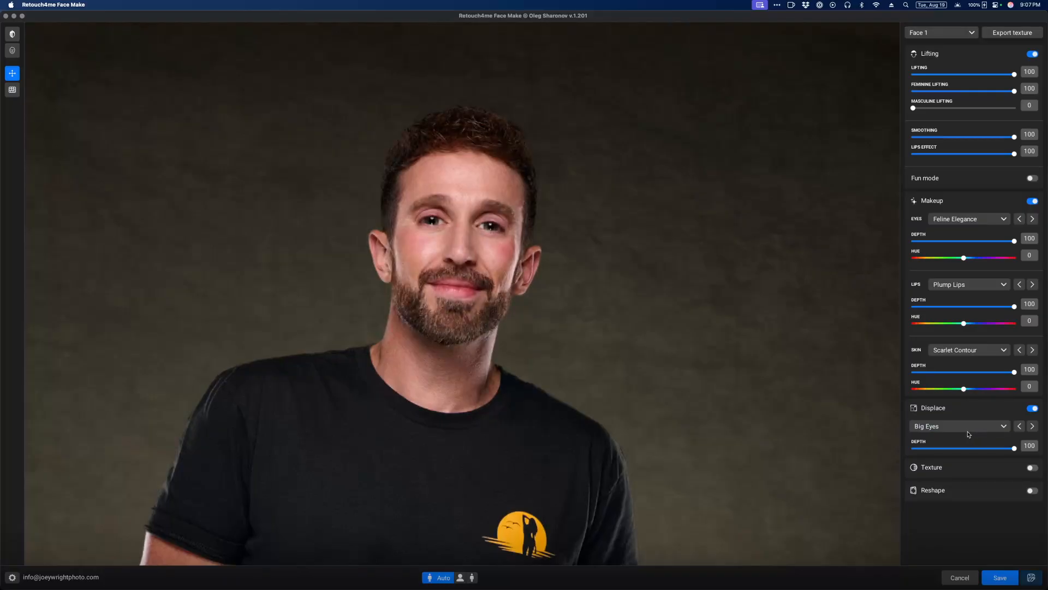
{"action": "left_click", "coordinate": [1004, 427]}
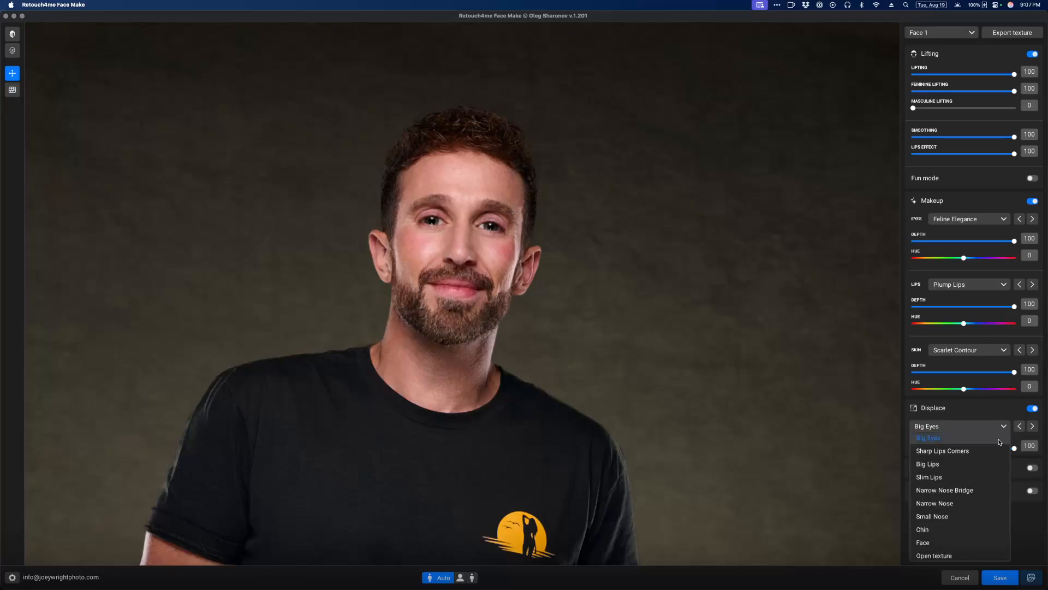
{"action": "left_click", "coordinate": [990, 465]}
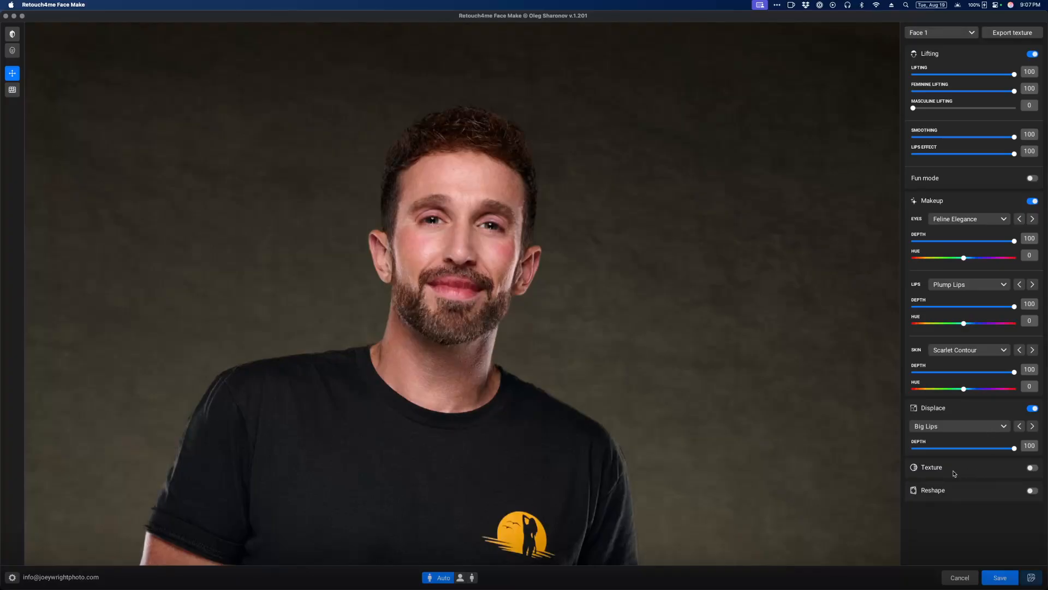
Turn on Texture with the Man preset, and try its Frequency at 46 and 17 before returning it to 100.
{"action": "left_click", "coordinate": [1032, 468]}
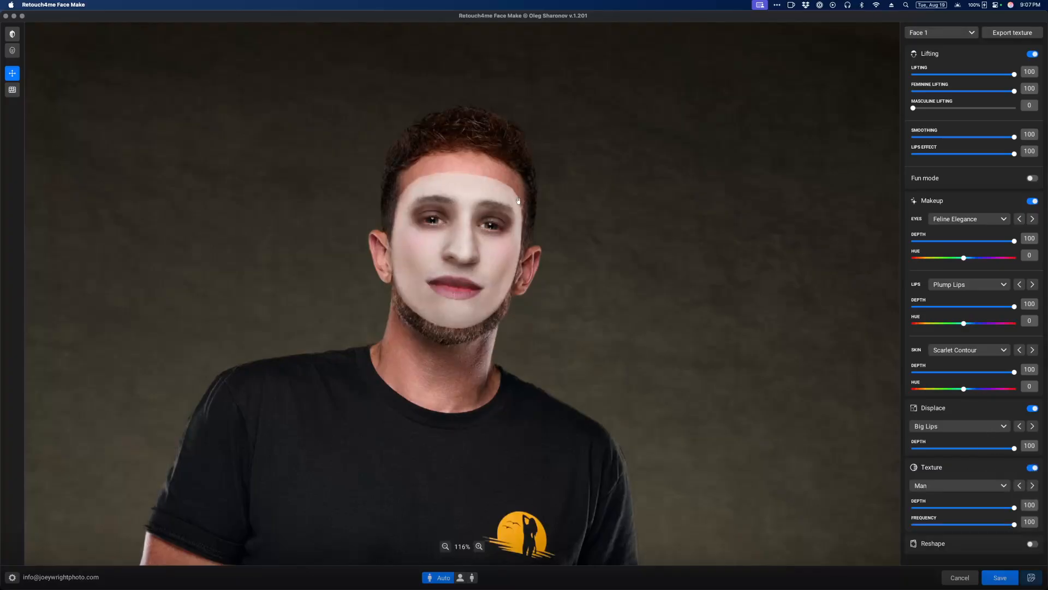
{"action": "scroll", "coordinate": [519, 200], "scroll_direction": "up", "scroll_amount": 1}
{"action": "scroll", "coordinate": [519, 200], "scroll_direction": "up", "scroll_amount": 3}
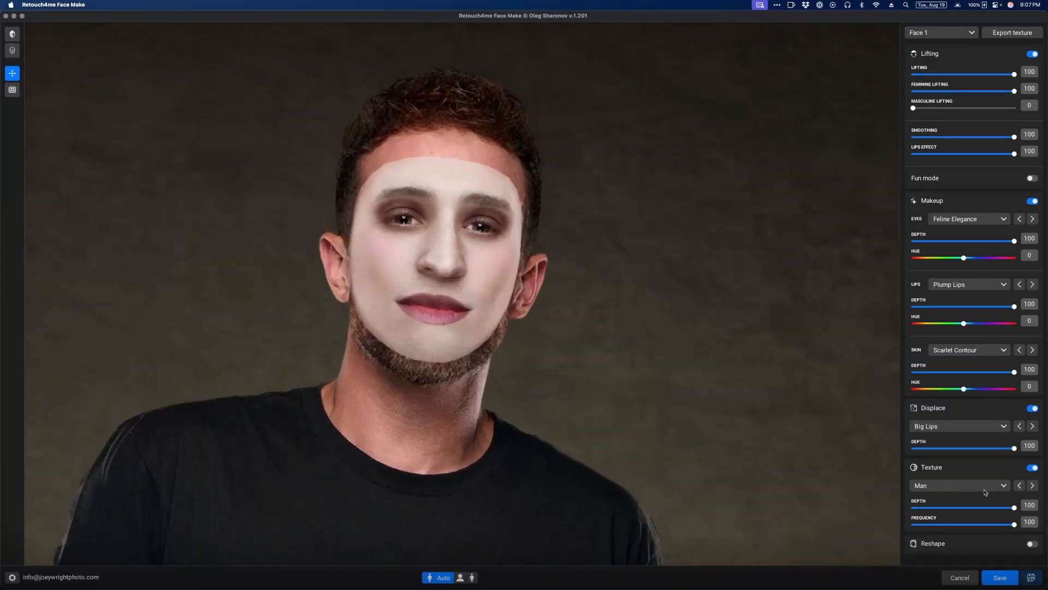
{"action": "left_click_drag", "start_coordinate": [1014, 509], "coordinate": [961, 525]}
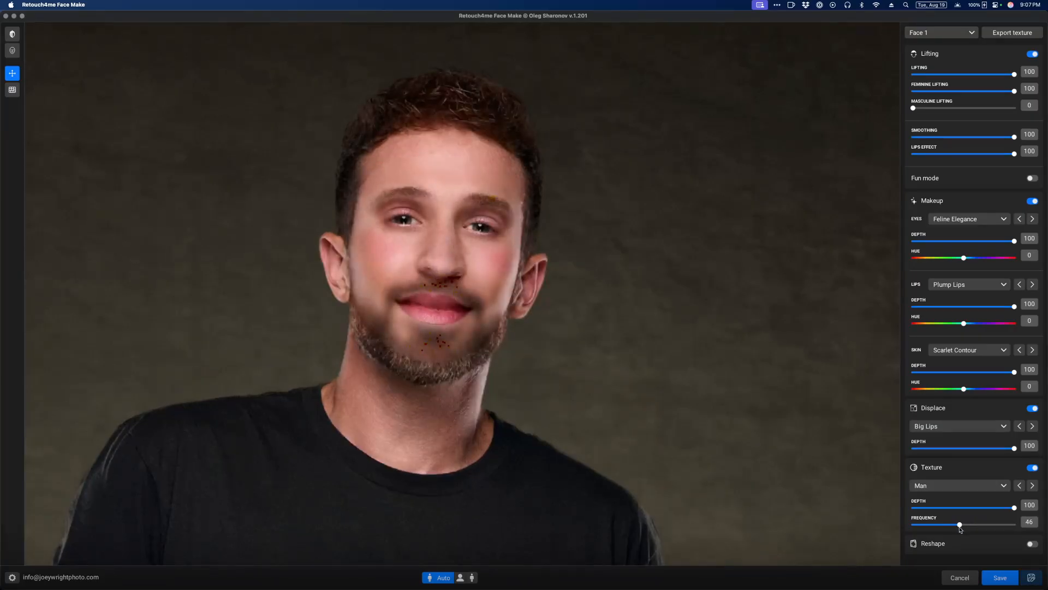
{"action": "left_click", "coordinate": [931, 526]}
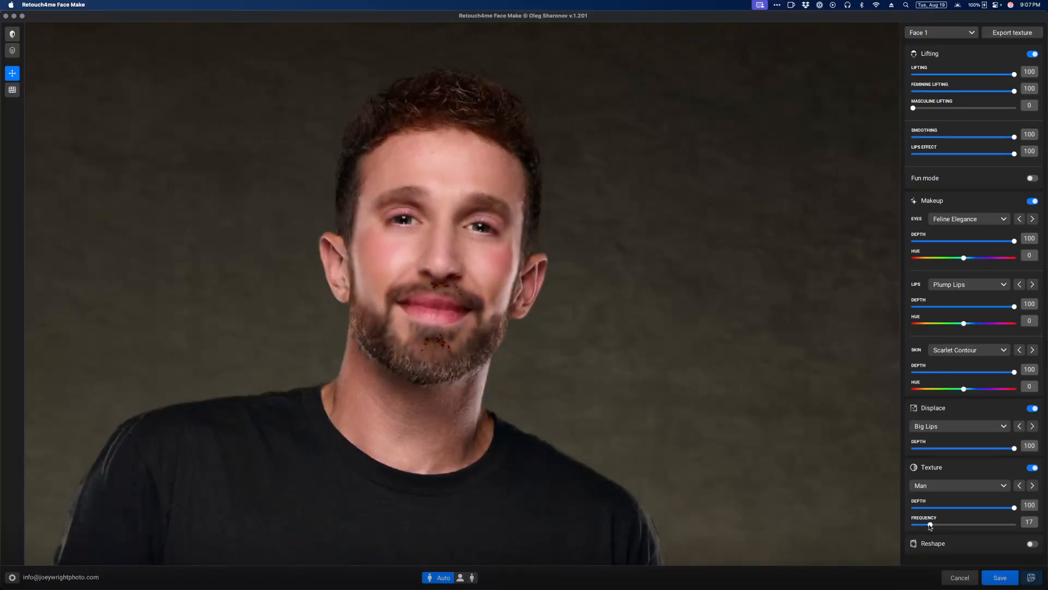
{"action": "left_click_drag", "start_coordinate": [931, 525], "coordinate": [1022, 525]}
Try the Woman texture with Depth at 15 and back at 100, and switch the texture back to Man.
{"action": "left_click", "coordinate": [1009, 489]}
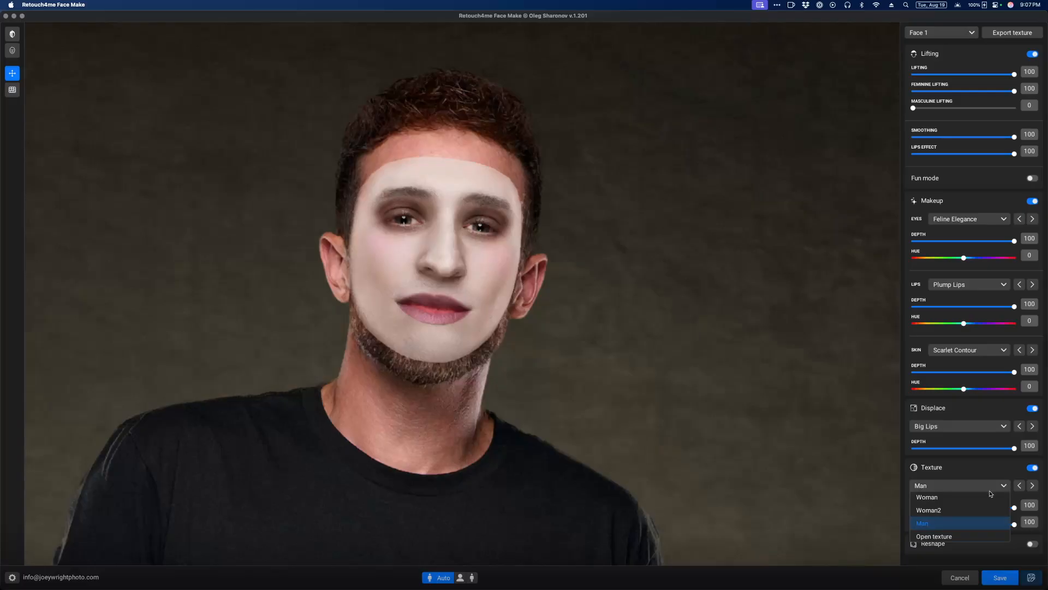
{"action": "left_click", "coordinate": [967, 496]}
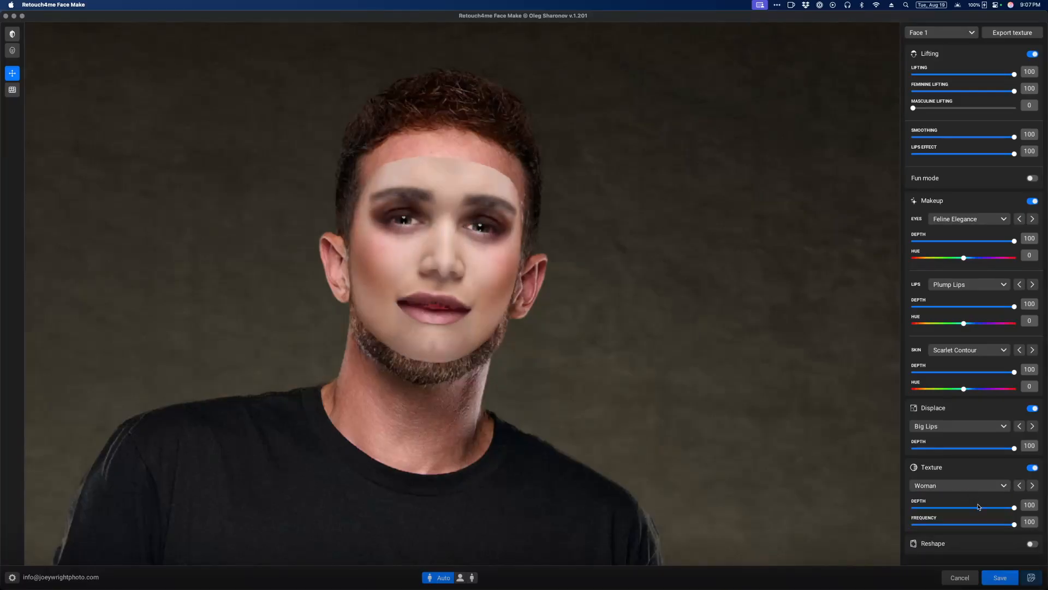
{"action": "left_click_drag", "start_coordinate": [1014, 507], "coordinate": [927, 510]}
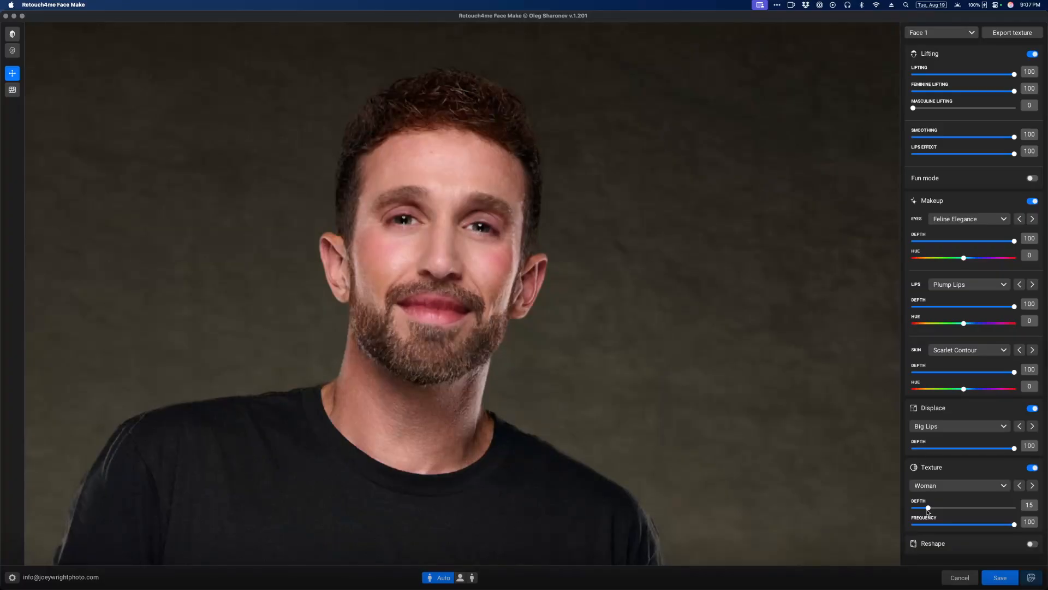
{"action": "left_click_drag", "start_coordinate": [928, 509], "coordinate": [1015, 507]}
{"action": "left_click", "coordinate": [1000, 486]}
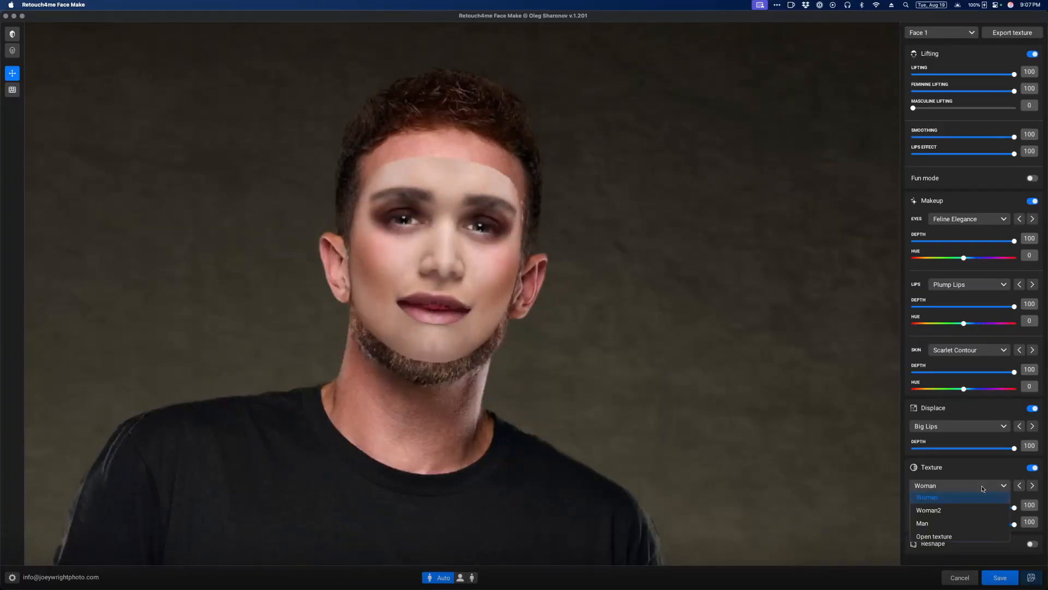
{"action": "left_click", "coordinate": [948, 525]}
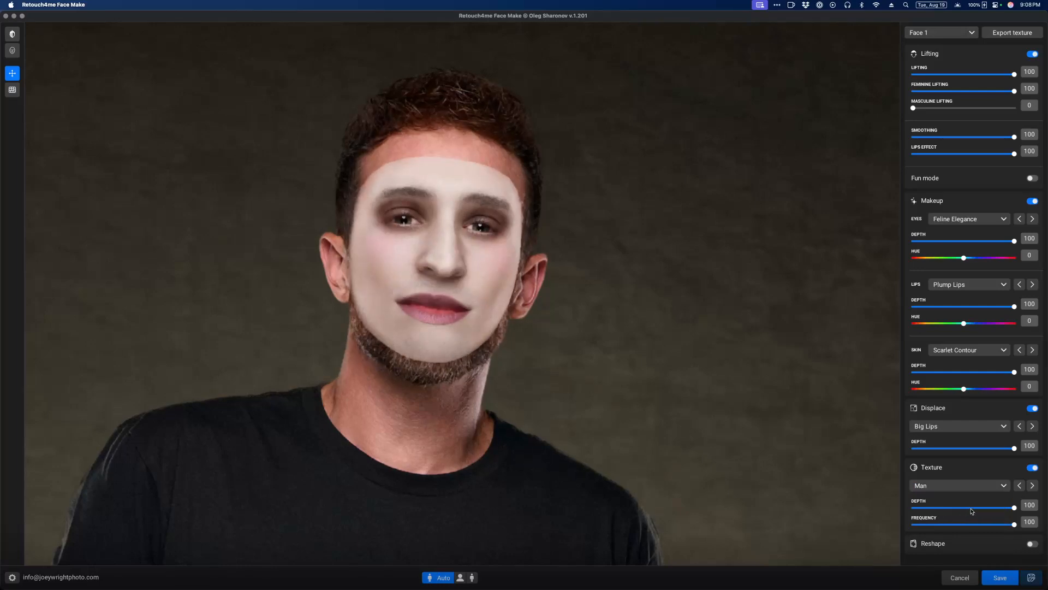
Turn off Texture and turn on Reshape for Face 1.
{"action": "left_click", "coordinate": [1033, 468]}
{"action": "left_click", "coordinate": [1030, 492]}
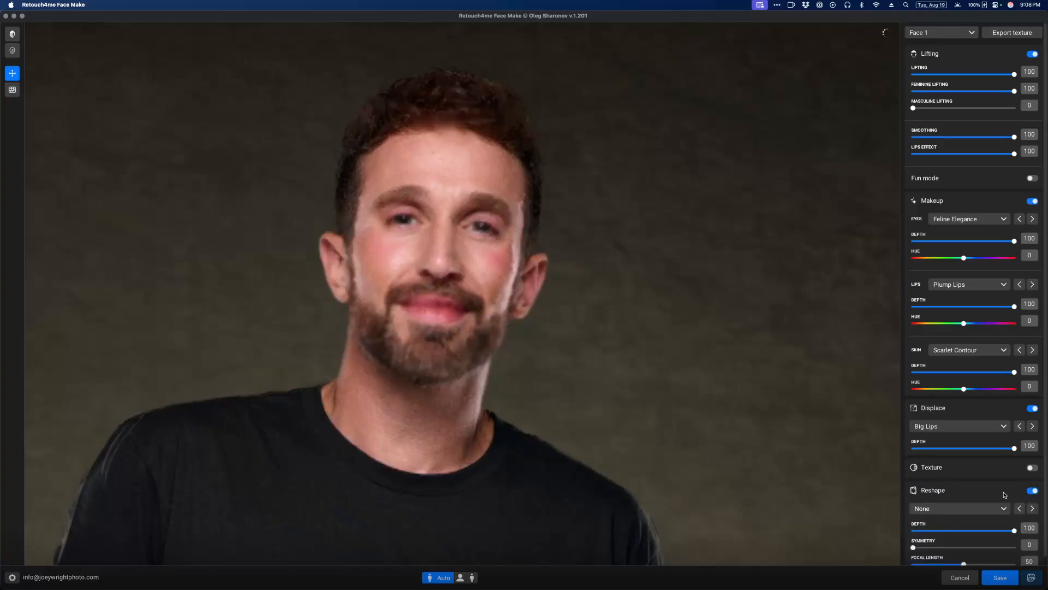
Set the Reshape preset to Man and turn off Displace.
{"action": "left_click", "coordinate": [969, 505]}
{"action": "left_click", "coordinate": [962, 440]}
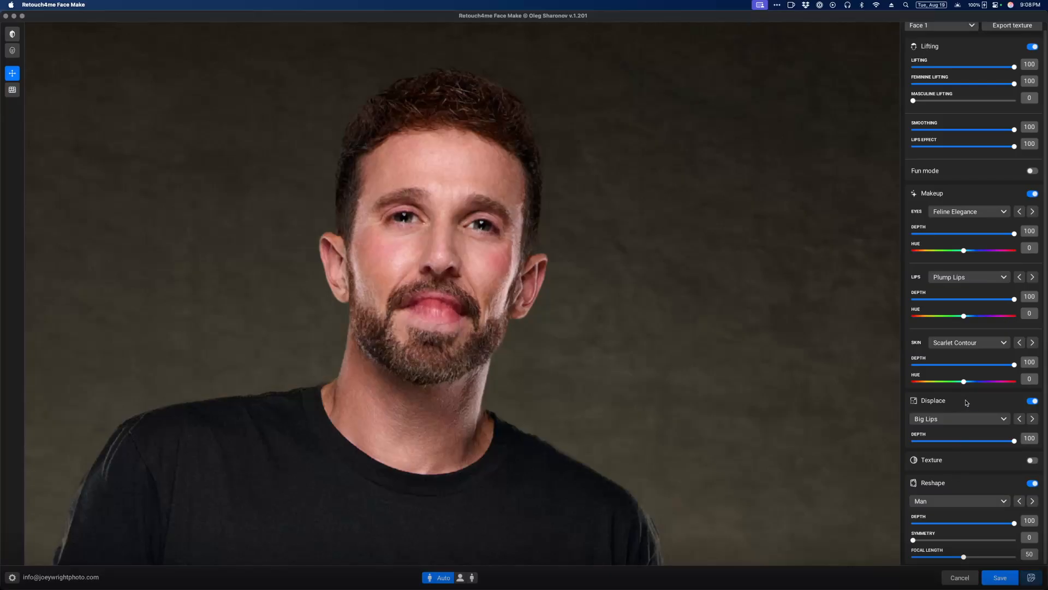
{"action": "left_click", "coordinate": [1032, 402]}
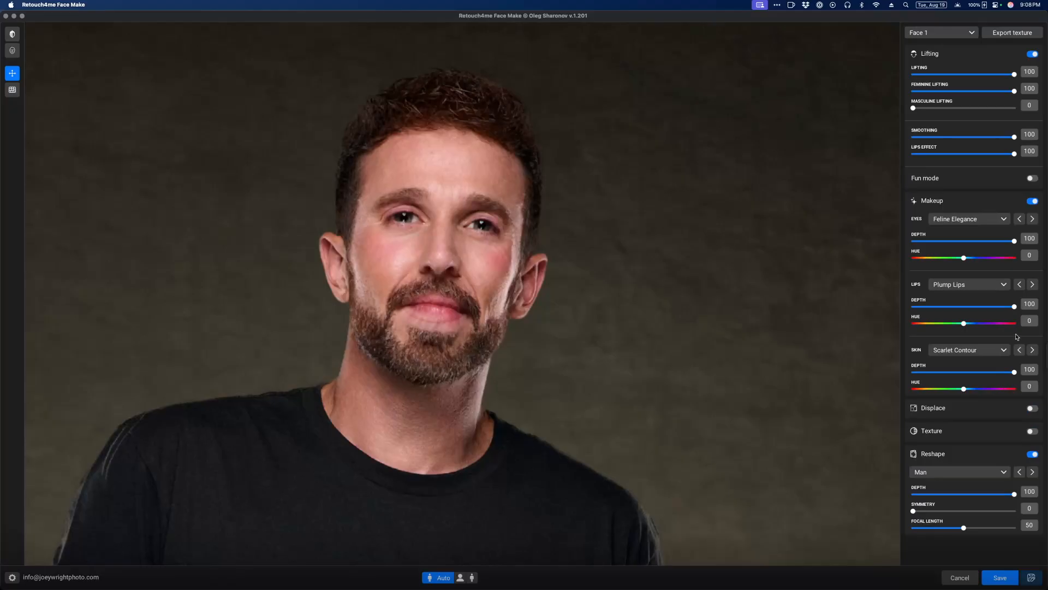
Preview the Cartoon Reshape preset on the whole portrait, and switch Reshape back to Man.
{"action": "left_click", "coordinate": [1032, 201]}
{"action": "mouse_move", "coordinate": [1014, 91]}
{"action": "left_mouse_down"}
{"action": "mouse_move", "coordinate": [878, 101]}
{"action": "mouse_move", "coordinate": [1016, 91]}
{"action": "left_mouse_up"}
{"action": "left_click_drag", "start_coordinate": [913, 511], "coordinate": [865, 517]}
{"action": "left_click", "coordinate": [987, 474]}
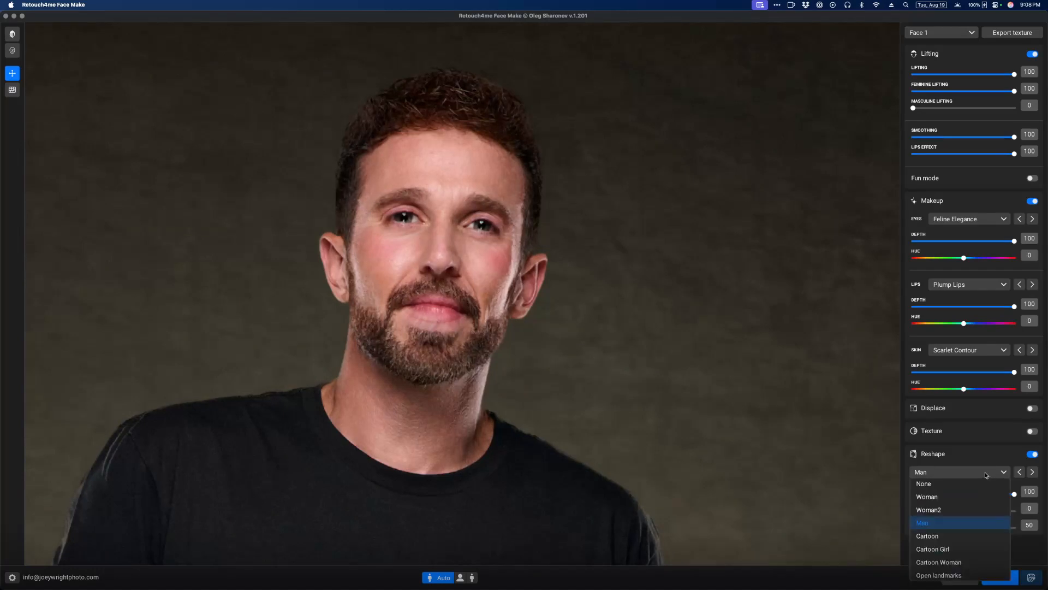
{"action": "left_click", "coordinate": [959, 537]}
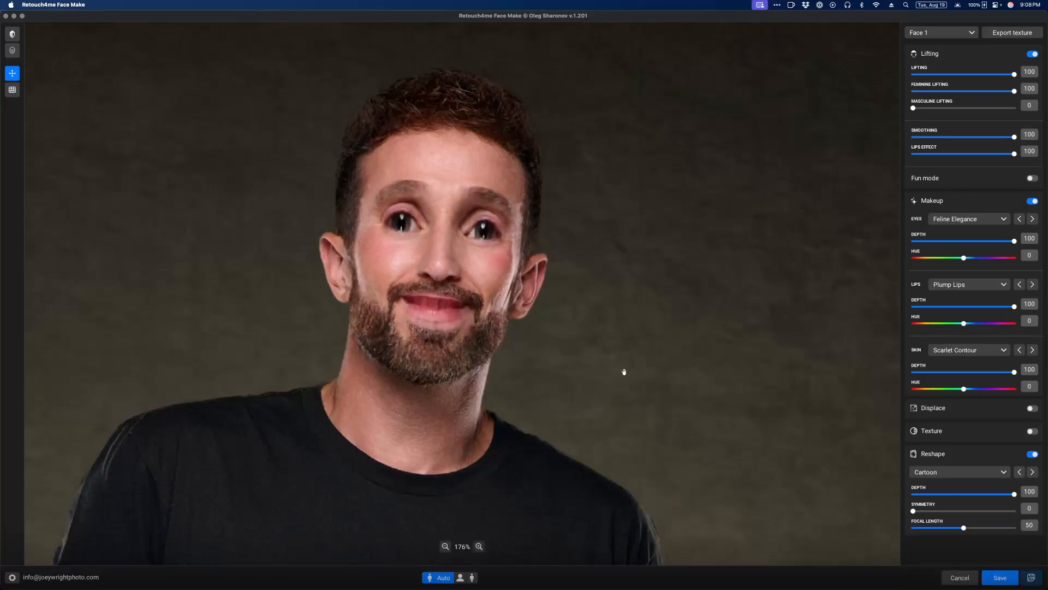
{"action": "scroll", "coordinate": [520, 331], "scroll_direction": "down", "scroll_amount": 3}
{"action": "scroll", "coordinate": [517, 250], "scroll_direction": "up", "scroll_amount": 3}
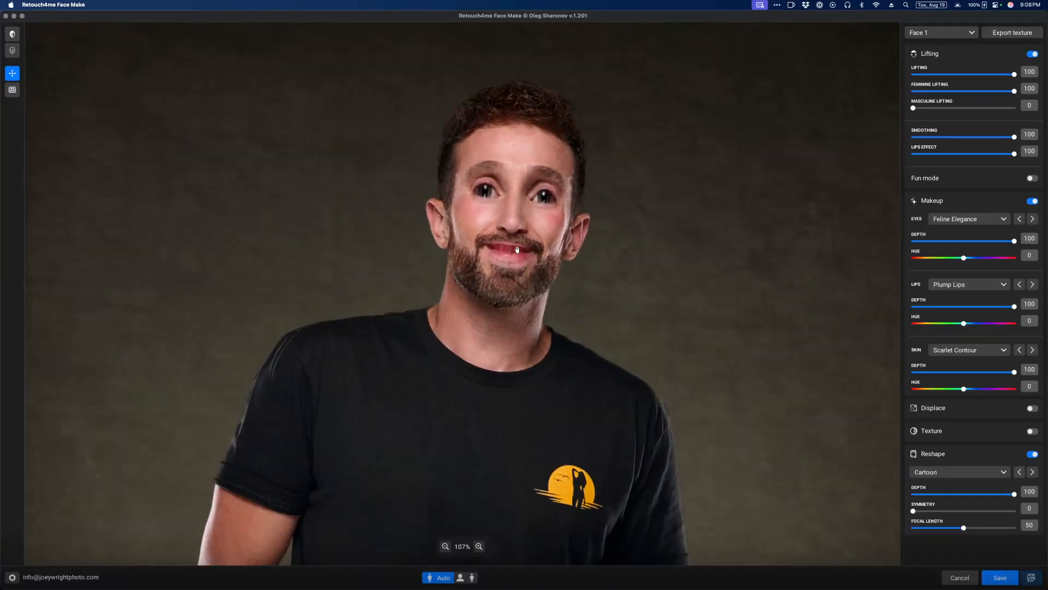
{"action": "left_click_drag", "start_coordinate": [611, 248], "coordinate": [569, 372]}
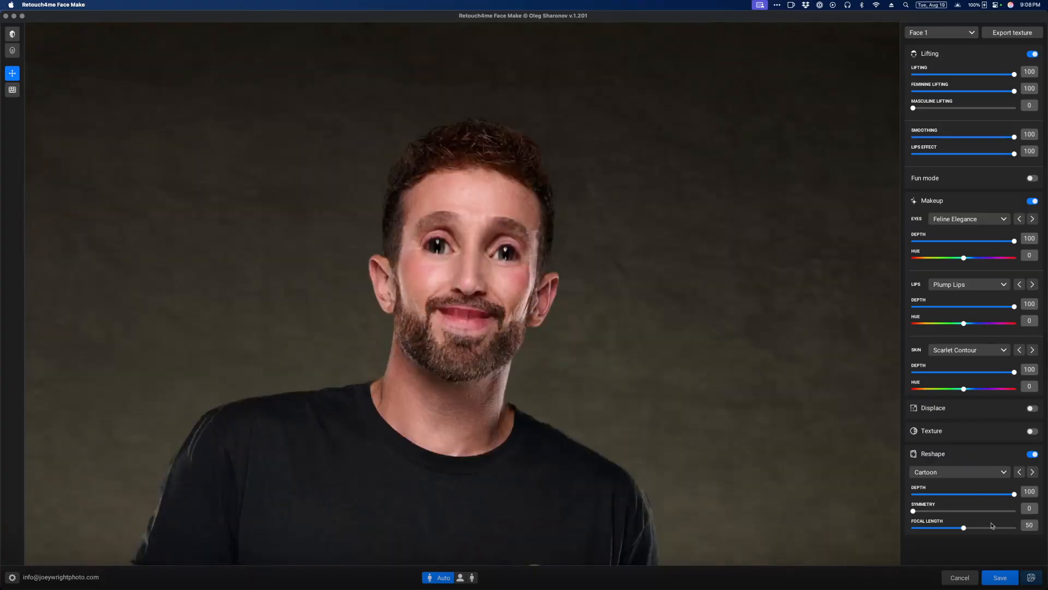
{"action": "left_click", "coordinate": [991, 473]}
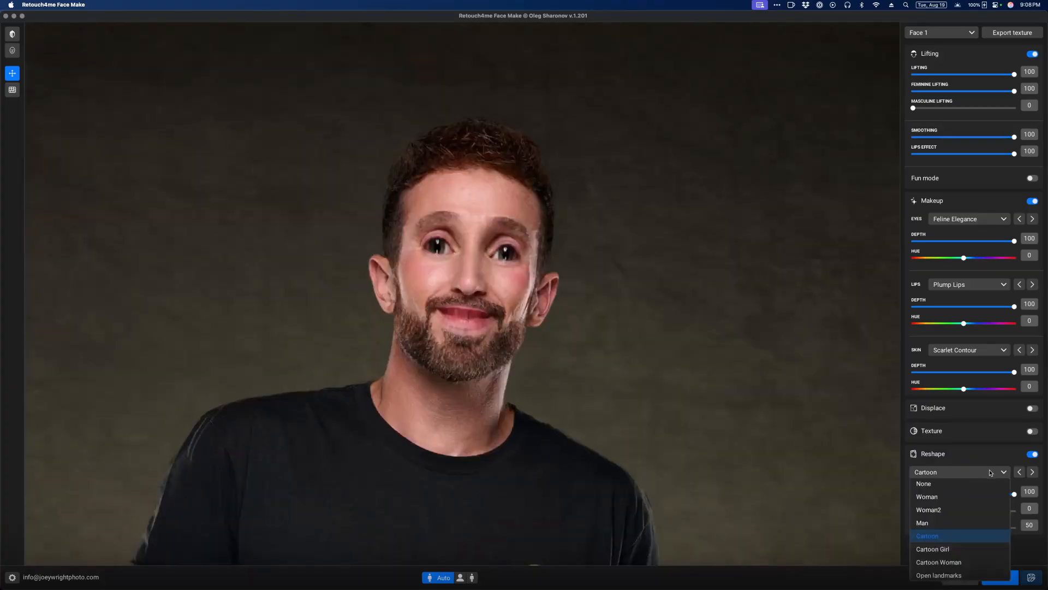
{"action": "left_click", "coordinate": [970, 522]}
{"action": "scroll", "coordinate": [577, 278], "scroll_direction": "up", "scroll_amount": 2}
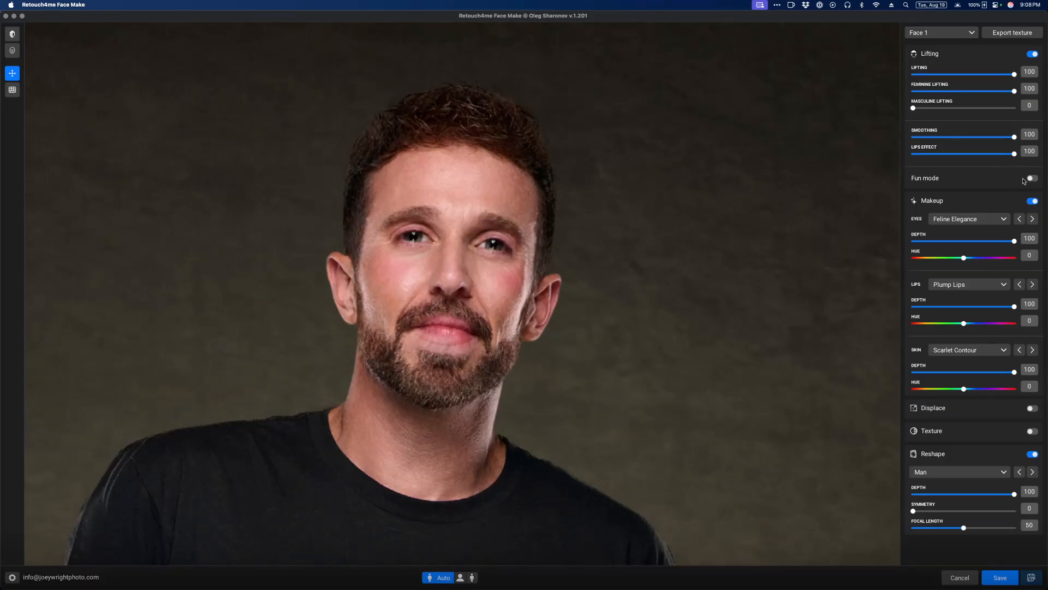
Turn off Makeup and Lifting so that only Reshape is applied to Face 1.
{"action": "left_click", "coordinate": [1033, 201]}
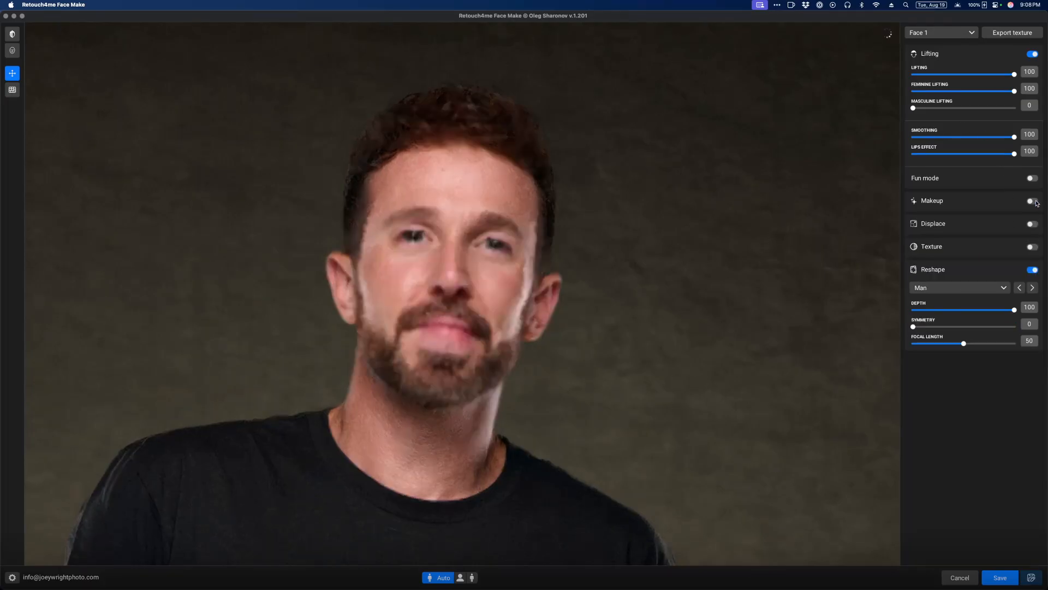
{"action": "left_click", "coordinate": [1033, 54]}
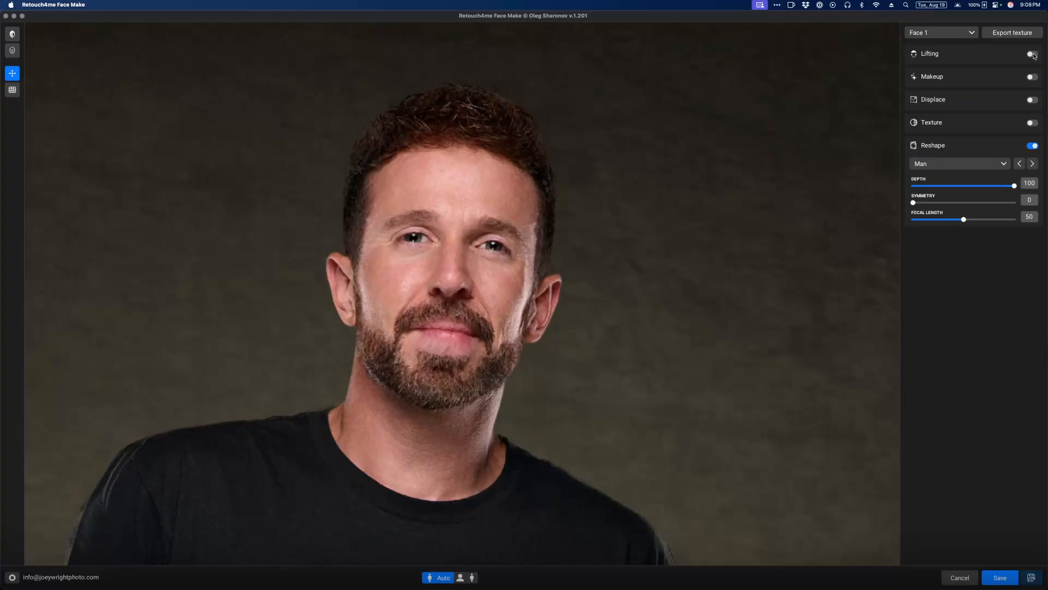
{"action": "left_click", "coordinate": [1032, 54]}
{"action": "left_click", "coordinate": [1032, 54]}
Set the Reshape Focal Length to 100, with Depth at 100 and Symmetry at 0.
{"action": "mouse_move", "coordinate": [1015, 186]}
{"action": "left_mouse_down"}
{"action": "mouse_move", "coordinate": [898, 189]}
{"action": "mouse_move", "coordinate": [1020, 182]}
{"action": "left_mouse_up"}
{"action": "left_click_drag", "start_coordinate": [968, 220], "coordinate": [1014, 218]}
{"action": "left_click_drag", "start_coordinate": [914, 202], "coordinate": [875, 206]}
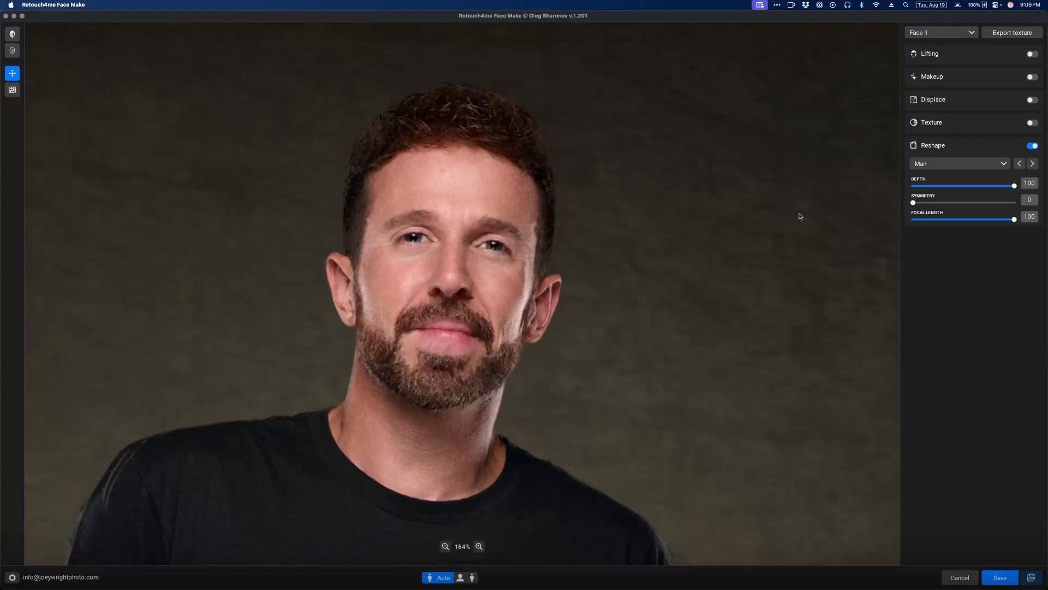
Try the Cartoon Woman Reshape preset and inspect the face from afar and up close.
{"action": "left_click", "coordinate": [1005, 165]}
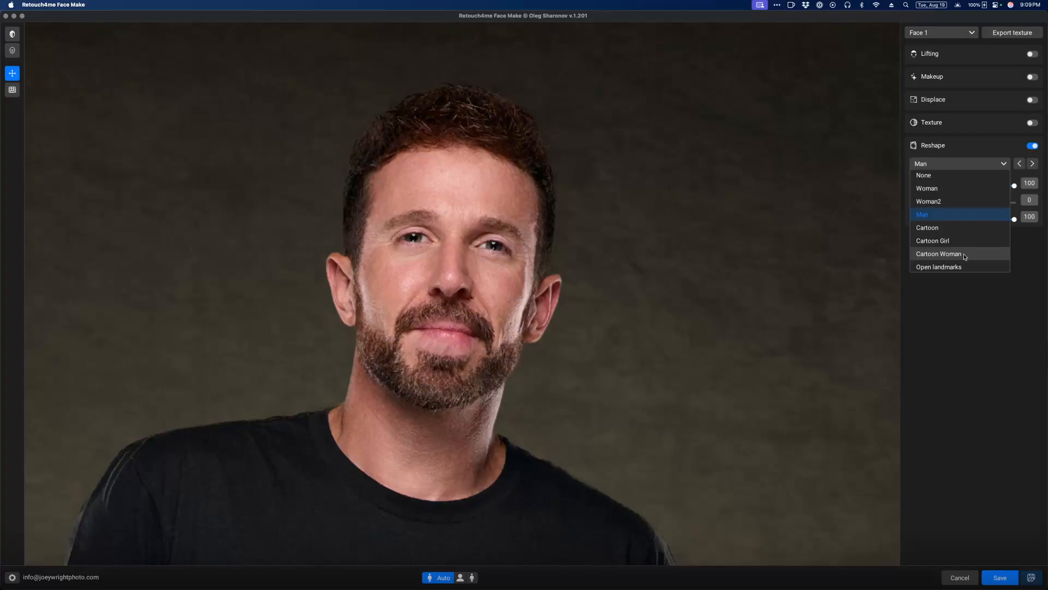
{"action": "left_click", "coordinate": [965, 256]}
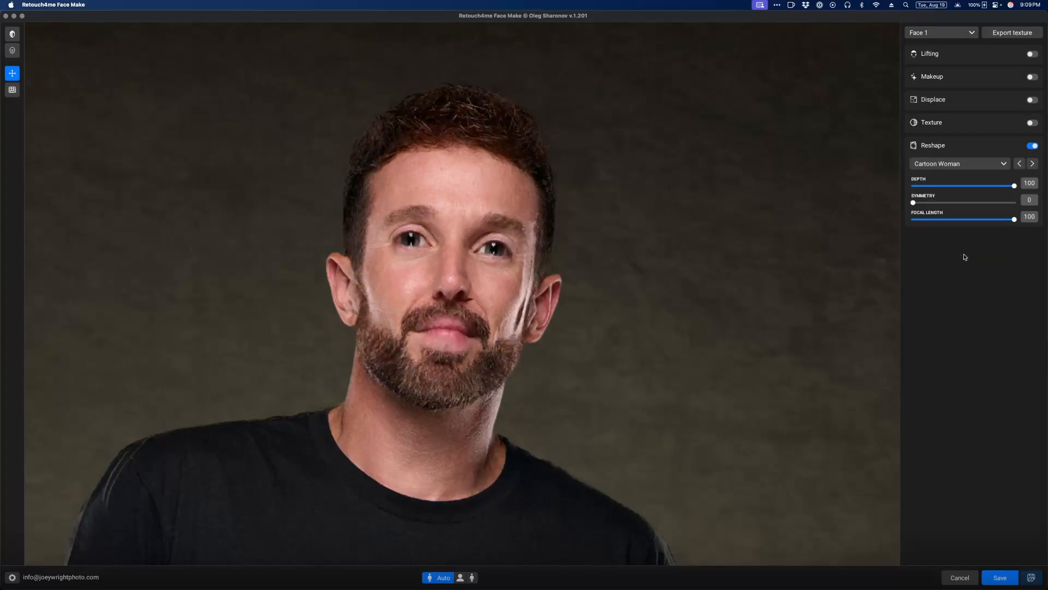
{"action": "scroll", "coordinate": [688, 281], "scroll_direction": "down", "scroll_amount": 5}
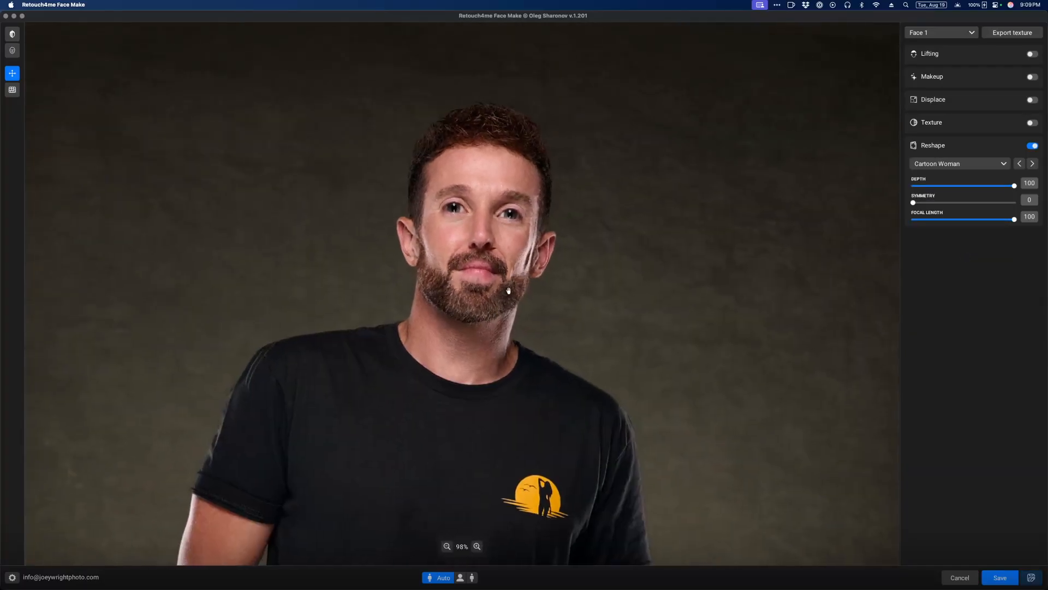
{"action": "scroll", "coordinate": [502, 214], "scroll_direction": "up", "scroll_amount": 8}
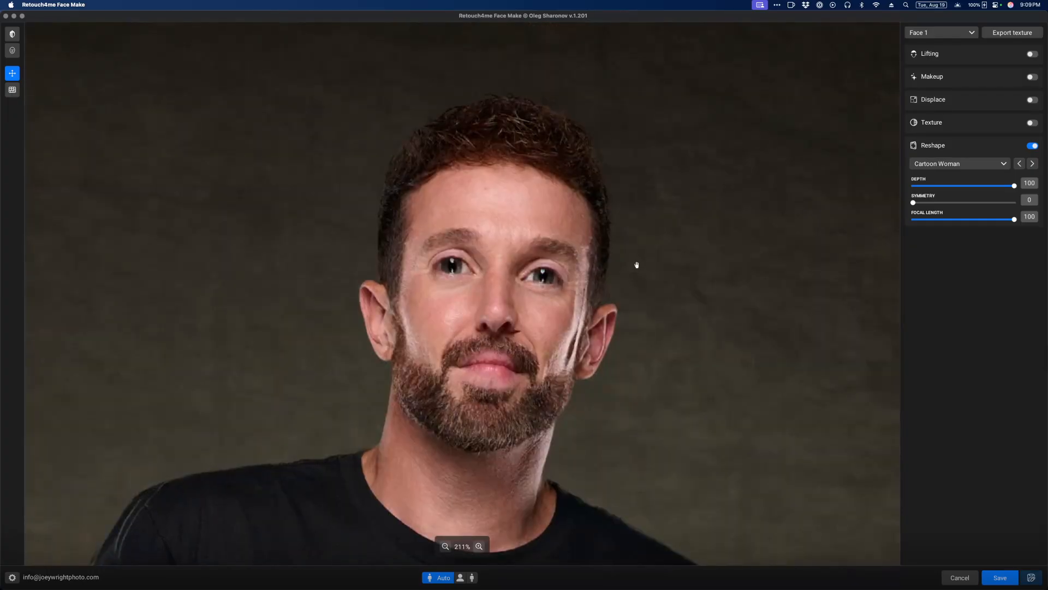
{"action": "left_click_drag", "start_coordinate": [637, 265], "coordinate": [570, 231]}
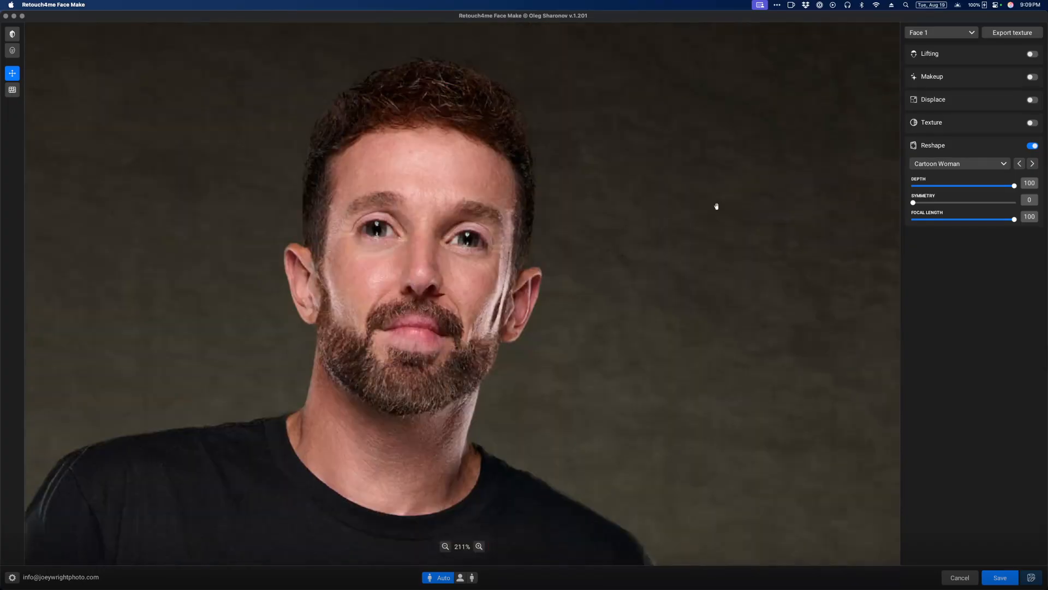
{"action": "left_click_drag", "start_coordinate": [637, 200], "coordinate": [685, 201]}
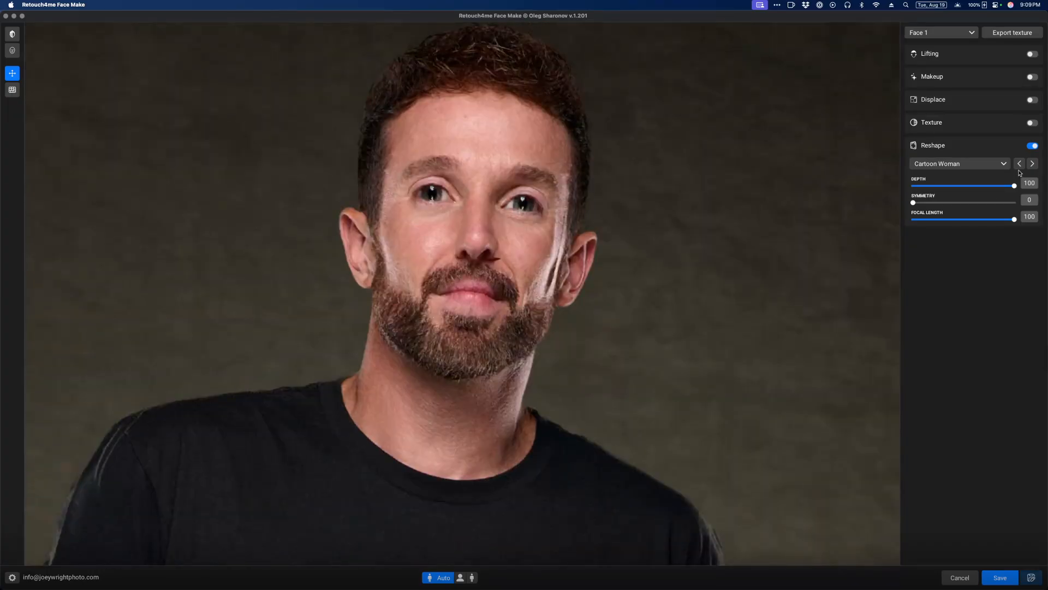
Turn off Reshape and turn Lifting back on with Feminine Lifting at 0 and Masculine Lifting at 53.
{"action": "left_click", "coordinate": [1032, 146]}
{"action": "left_click", "coordinate": [1032, 53]}
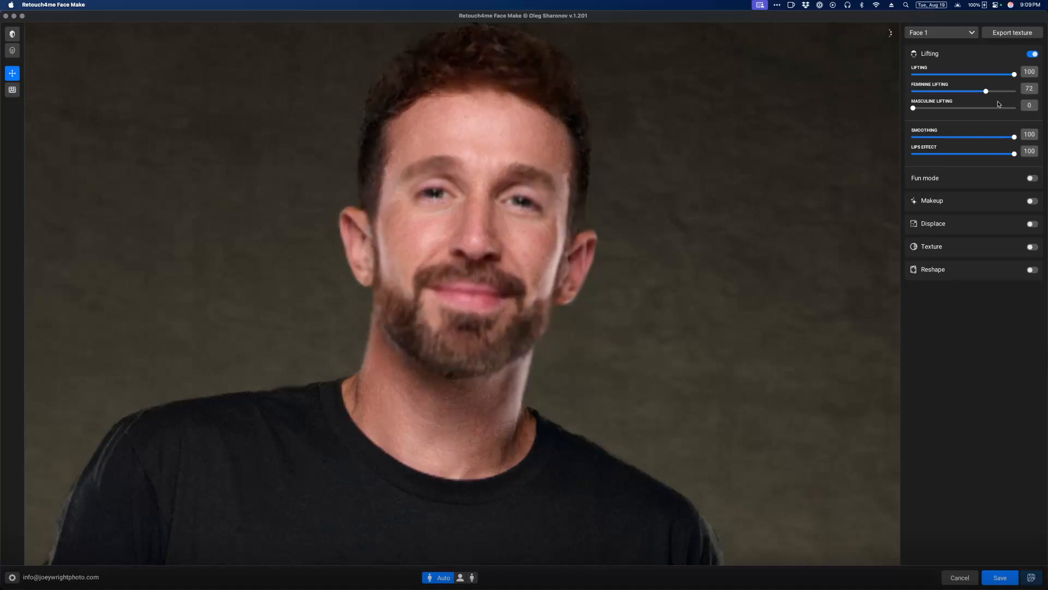
{"action": "left_click_drag", "start_coordinate": [1014, 90], "coordinate": [967, 108]}
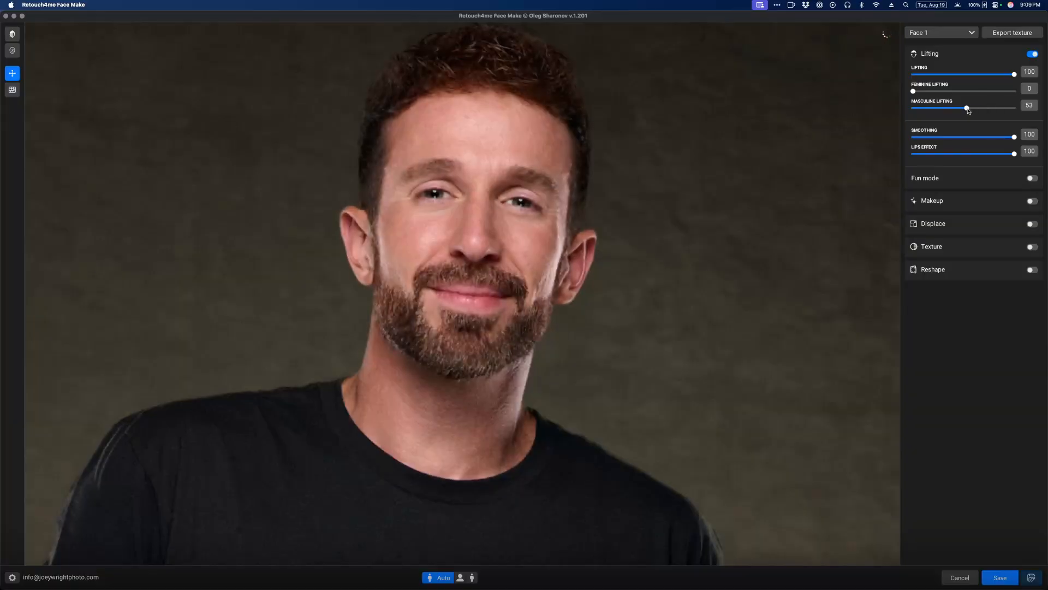
{"action": "scroll", "coordinate": [723, 260], "scroll_direction": "down", "scroll_amount": 5}
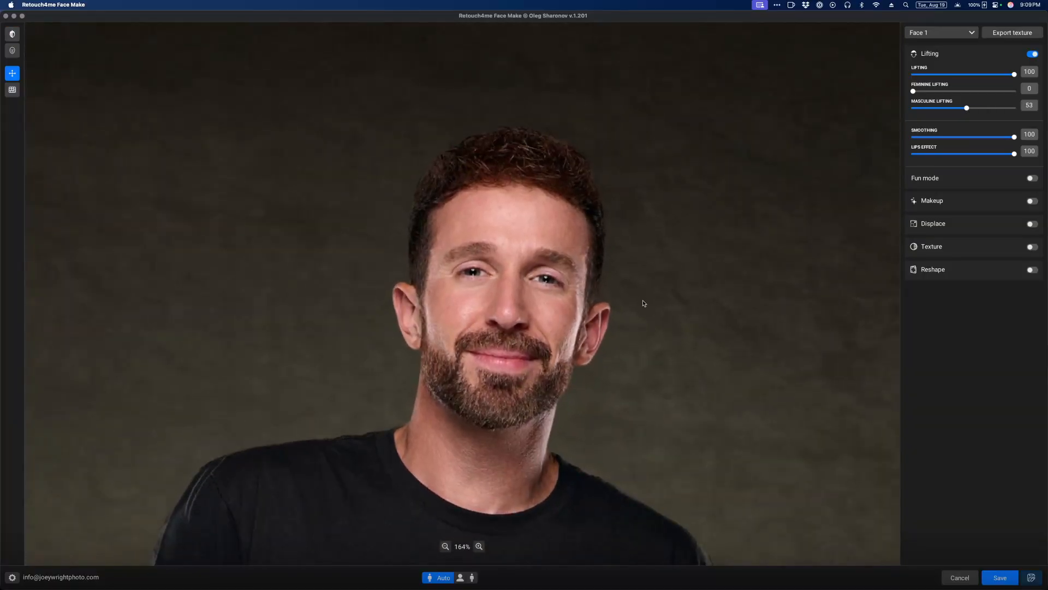
{"action": "scroll", "coordinate": [643, 301], "scroll_direction": "down", "scroll_amount": 3}
{"action": "scroll", "coordinate": [573, 264], "scroll_direction": "down", "scroll_amount": 2}
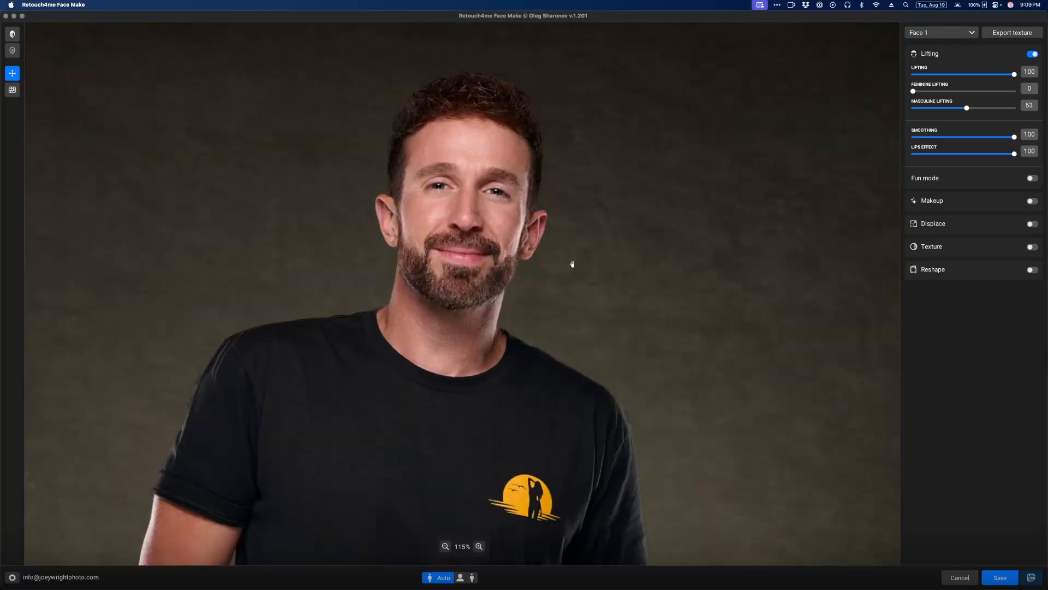
{"action": "scroll", "coordinate": [573, 264], "scroll_direction": "down", "scroll_amount": 2}
{"action": "scroll", "coordinate": [519, 161], "scroll_direction": "up", "scroll_amount": 2}
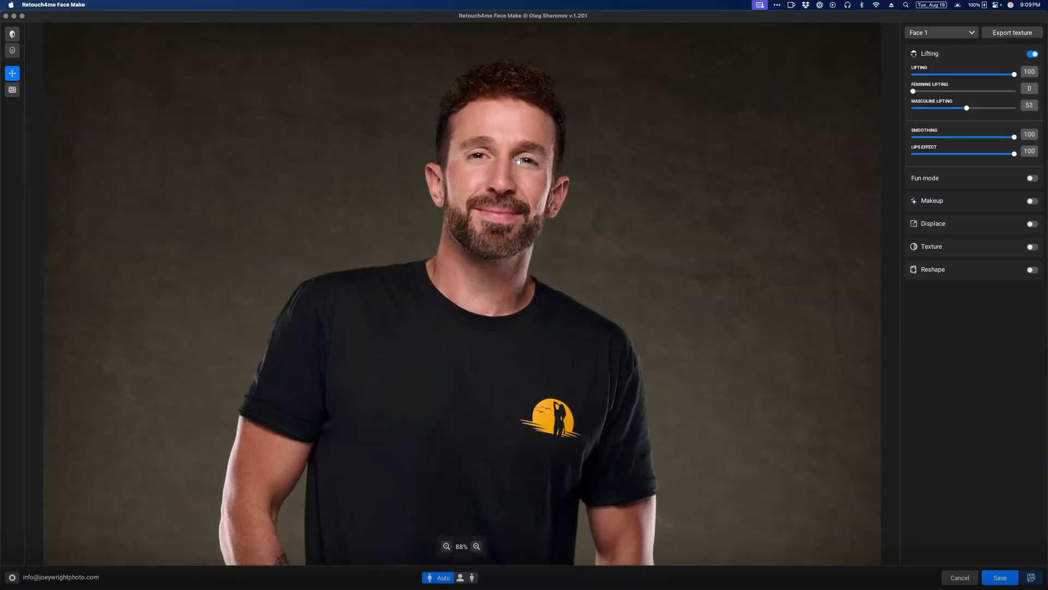
View the contours of the facial features over the portrait.
{"action": "left_click", "coordinate": [11, 49]}
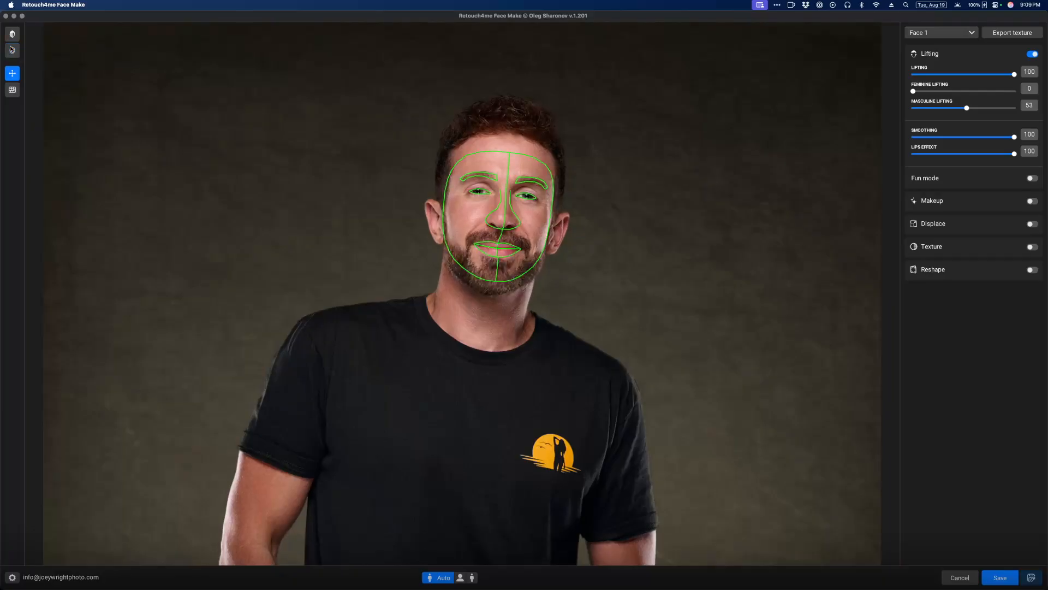
{"action": "left_click", "coordinate": [11, 49]}
{"action": "left_click", "coordinate": [11, 49]}
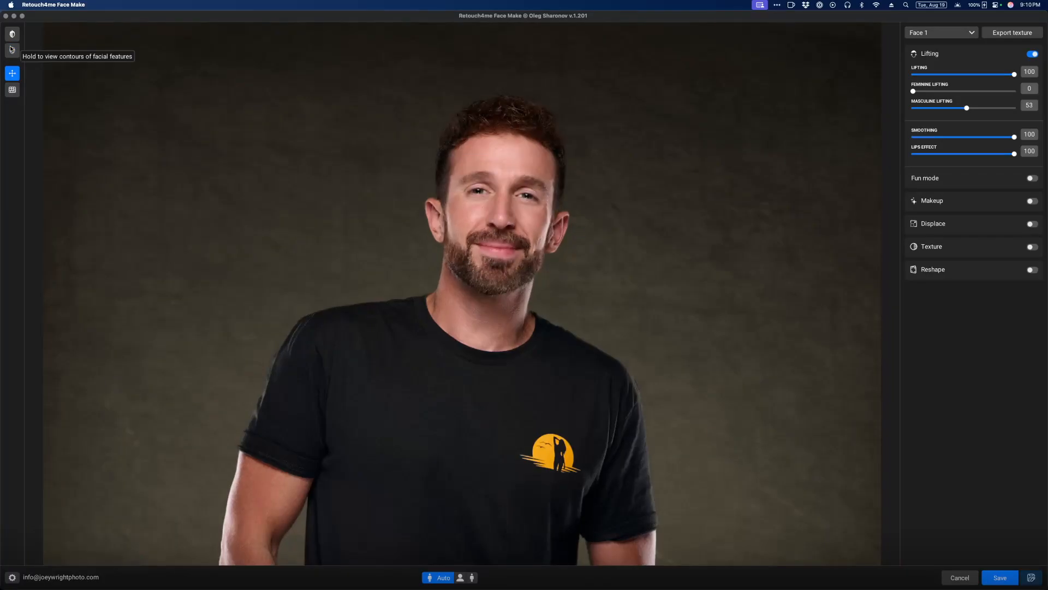
Try the two other human scale detection modes, and return to Auto detection.
{"action": "left_click", "coordinate": [460, 577]}
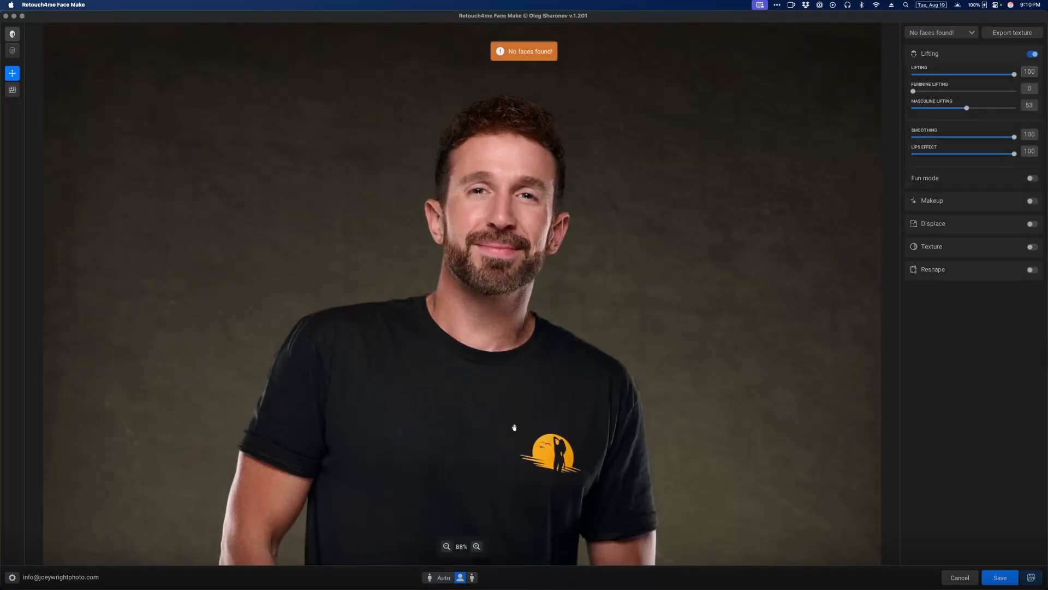
{"action": "left_click", "coordinate": [473, 578]}
{"action": "left_click", "coordinate": [440, 580]}
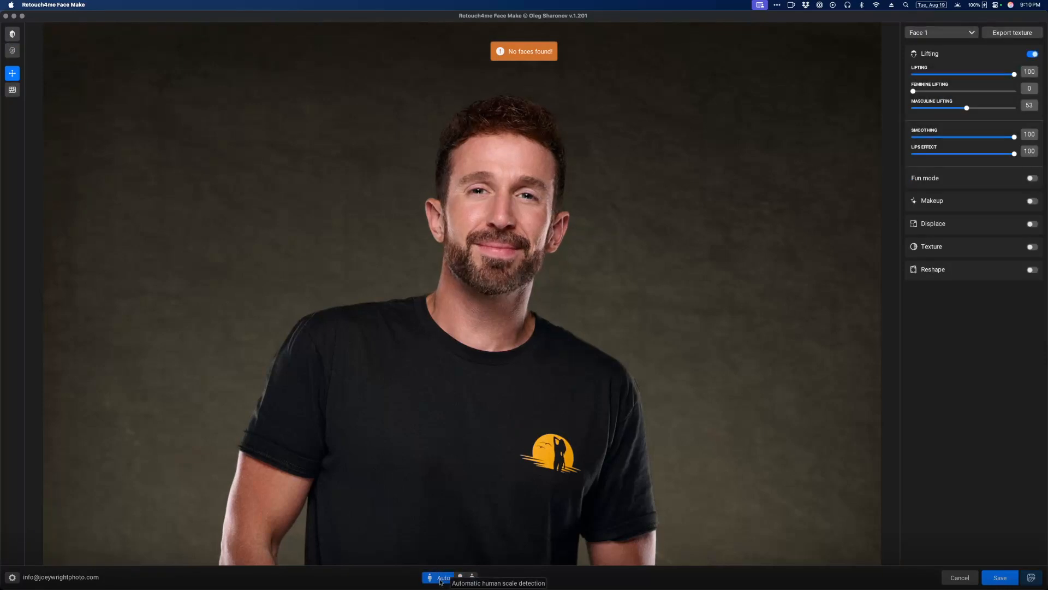
View the original image to compare it with the lifted portrait.
{"action": "left_click", "coordinate": [12, 35]}
{"action": "left_click", "coordinate": [12, 34]}
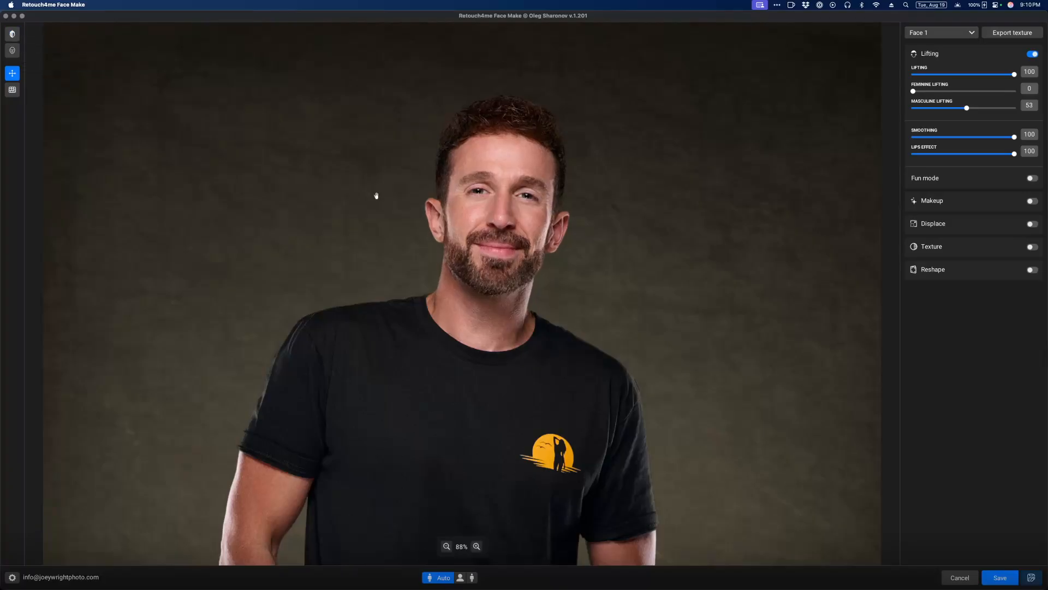
Start editing the face mesh up close and set the brush size to 13.
{"action": "left_click", "coordinate": [12, 91]}
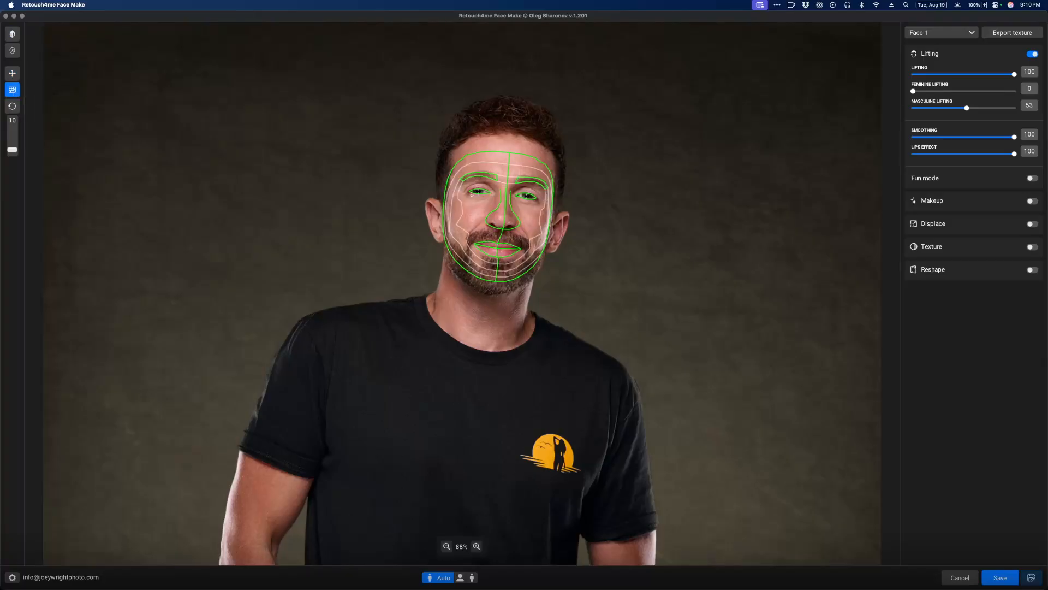
{"action": "scroll", "coordinate": [552, 215], "scroll_direction": "up", "scroll_amount": 5}
{"action": "scroll", "coordinate": [552, 215], "scroll_direction": "up", "scroll_amount": 5}
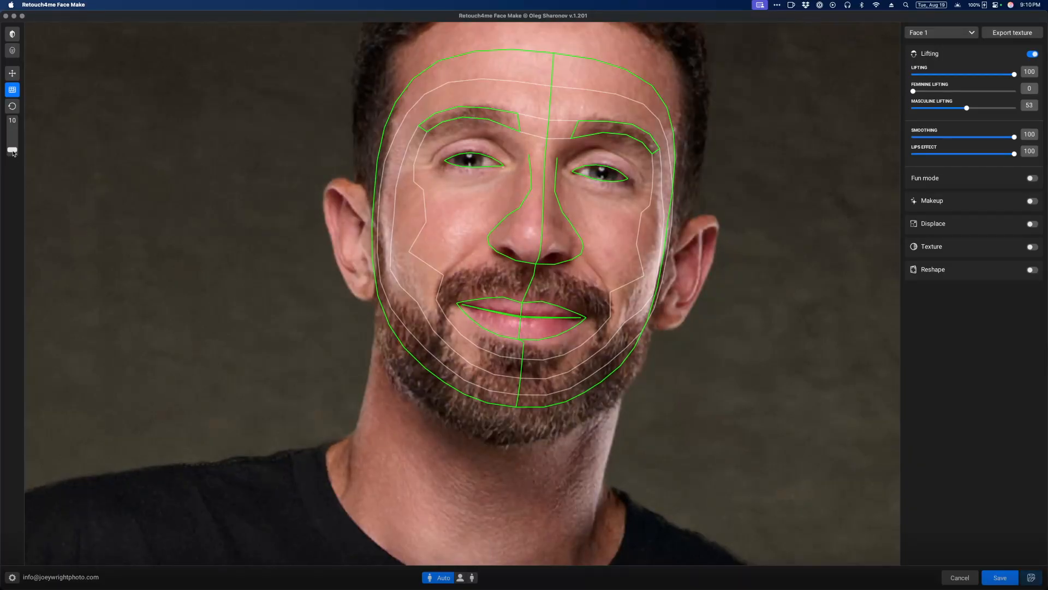
{"action": "mouse_move", "coordinate": [14, 152]}
{"action": "left_mouse_down"}
{"action": "mouse_move", "coordinate": [13, 140]}
{"action": "mouse_move", "coordinate": [13, 148]}
{"action": "left_mouse_up"}
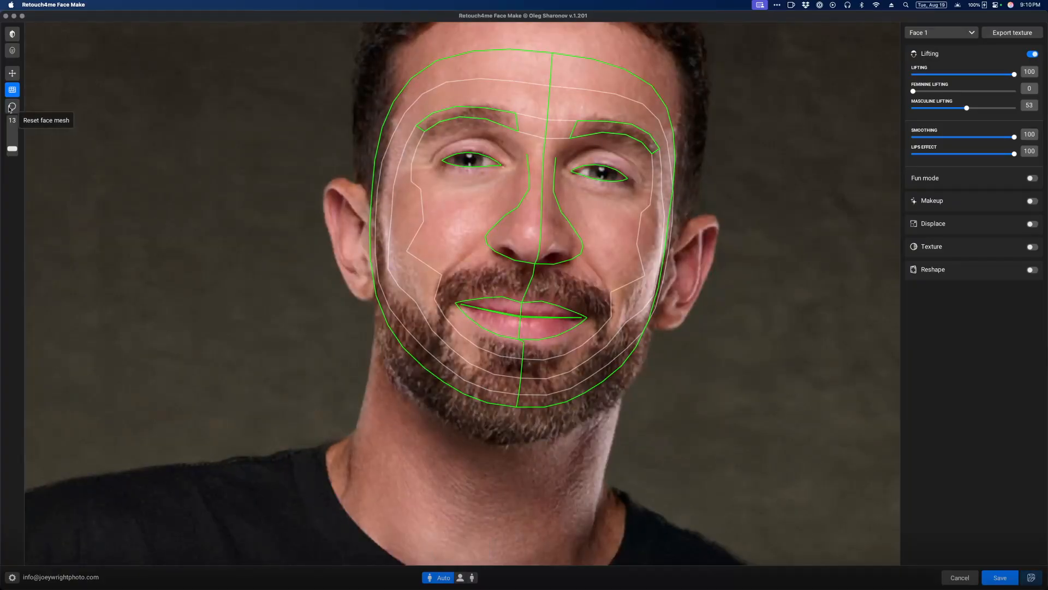
Examine the face mesh at different magnifications, and leave mesh editing to view the whole portrait.
{"action": "scroll", "coordinate": [500, 251], "scroll_direction": "down", "scroll_amount": 5}
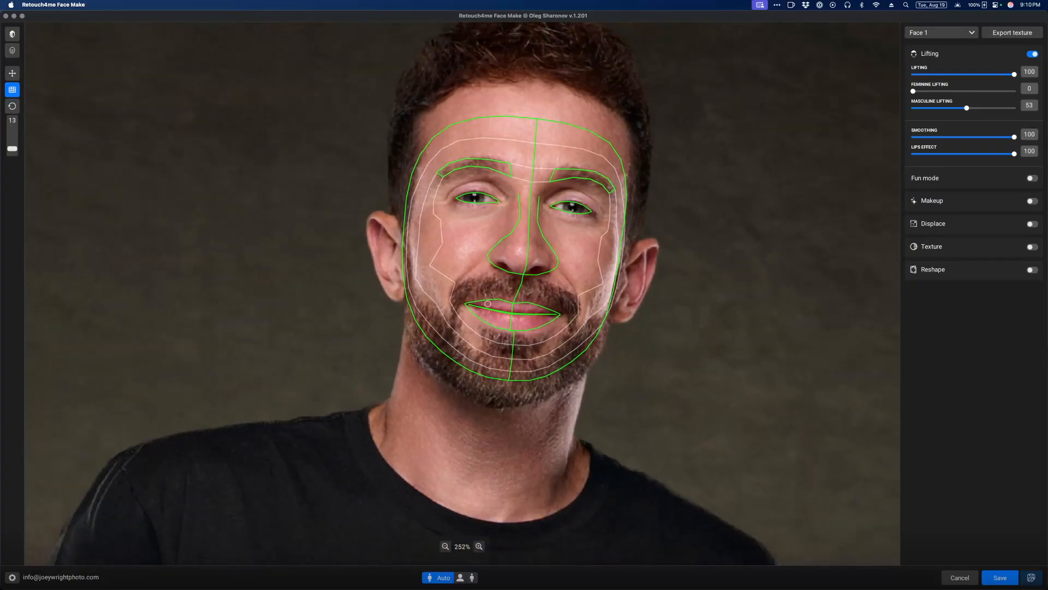
{"action": "scroll", "coordinate": [484, 269], "scroll_direction": "up", "scroll_amount": 2}
{"action": "scroll", "coordinate": [519, 259], "scroll_direction": "up", "scroll_amount": 2}
{"action": "scroll", "coordinate": [507, 263], "scroll_direction": "down", "scroll_amount": 3}
{"action": "scroll", "coordinate": [532, 202], "scroll_direction": "down", "scroll_amount": 3}
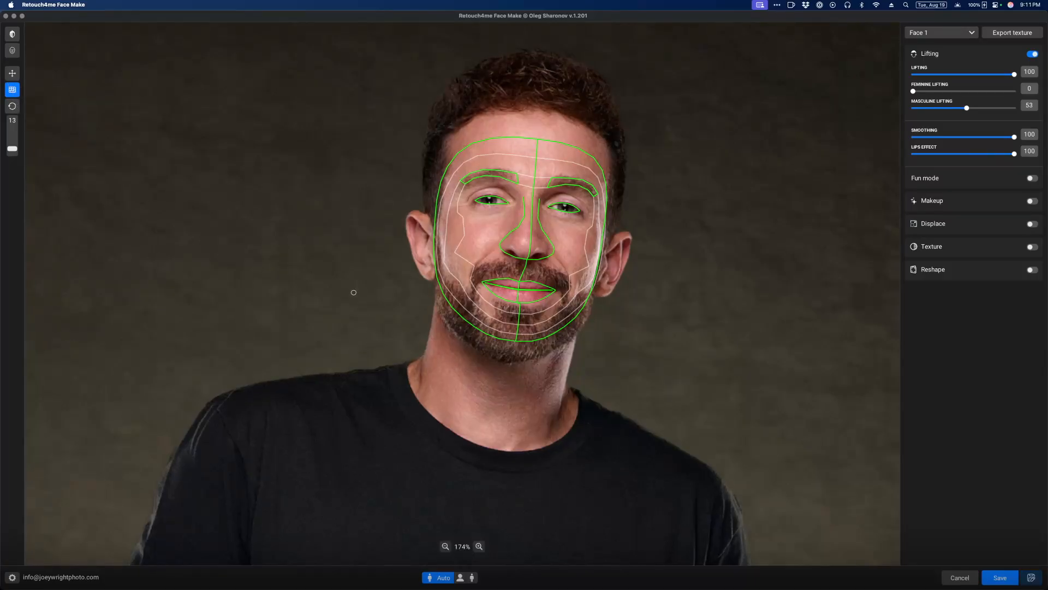
{"action": "left_click", "coordinate": [12, 73]}
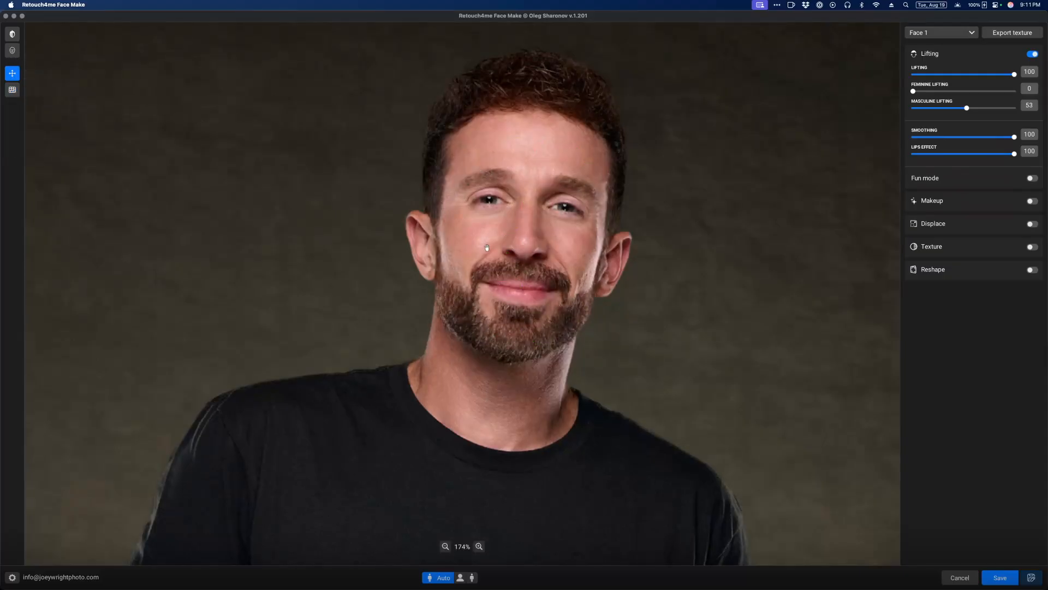
{"action": "scroll", "coordinate": [487, 247], "scroll_direction": "down", "scroll_amount": 3}
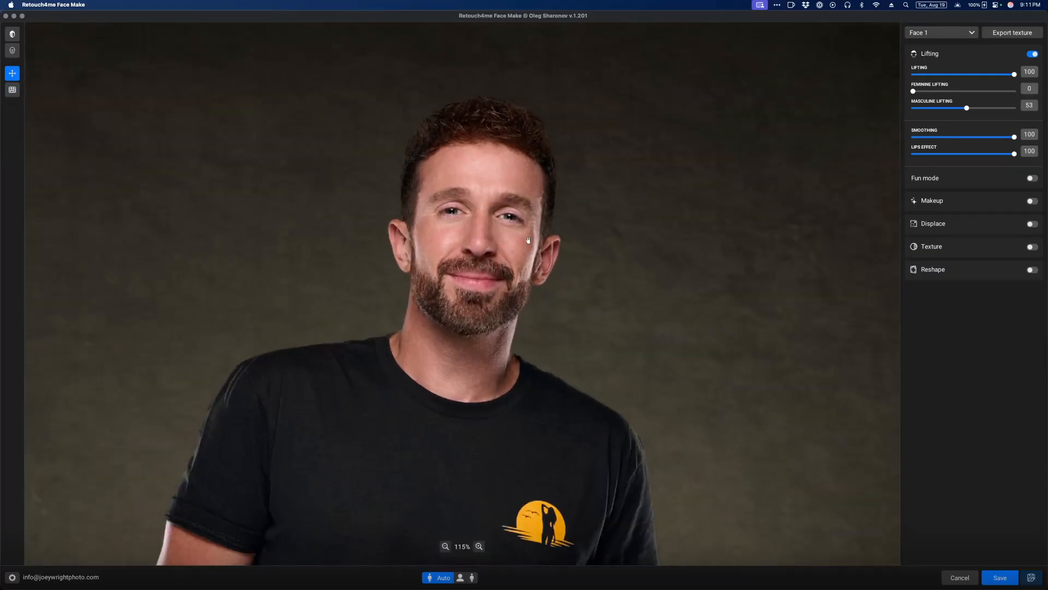
{"action": "scroll", "coordinate": [528, 241], "scroll_direction": "down", "scroll_amount": 5}
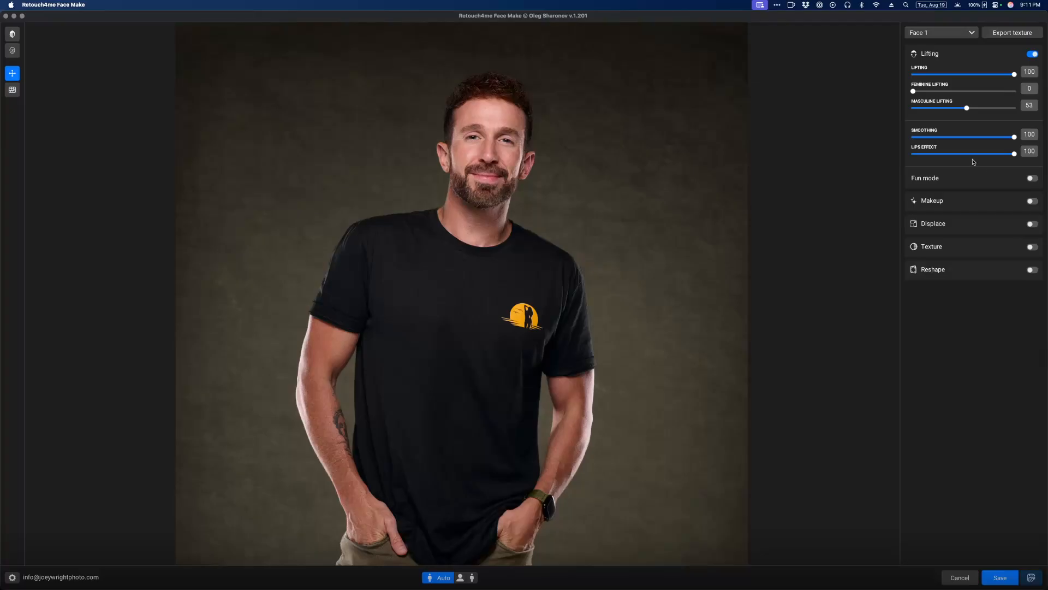
Turn on Makeup, try the Crimson Accent and Classic Flick Eyes presets, and turn Makeup off again.
{"action": "left_click", "coordinate": [1031, 202]}
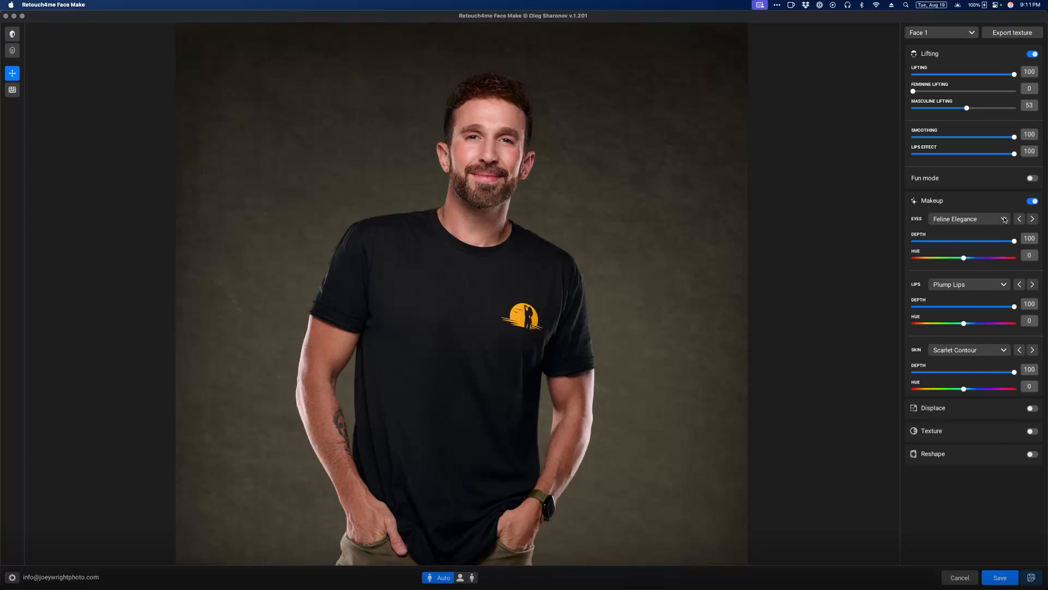
{"action": "left_click", "coordinate": [1005, 219]}
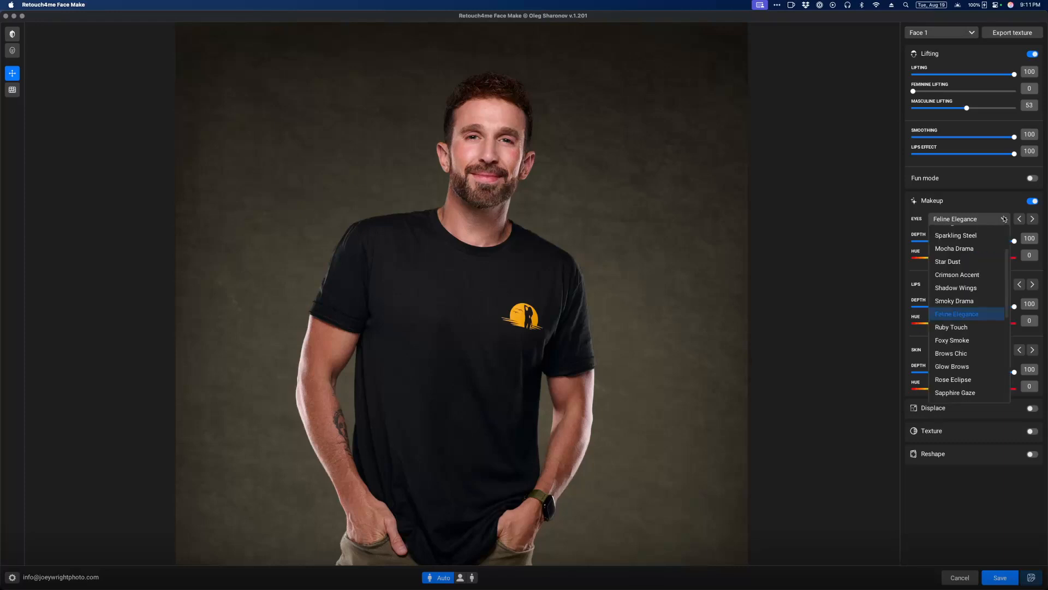
{"action": "left_click", "coordinate": [970, 274]}
{"action": "left_click", "coordinate": [980, 219]}
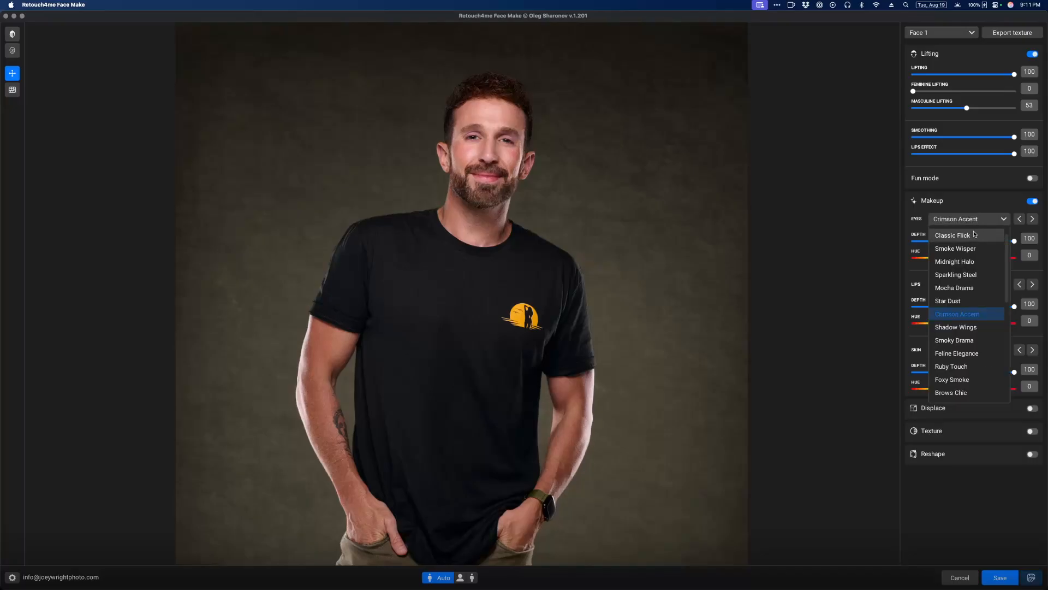
{"action": "left_click", "coordinate": [971, 239]}
{"action": "scroll", "coordinate": [551, 139], "scroll_direction": "up", "scroll_amount": 1}
{"action": "left_click", "coordinate": [1032, 201]}
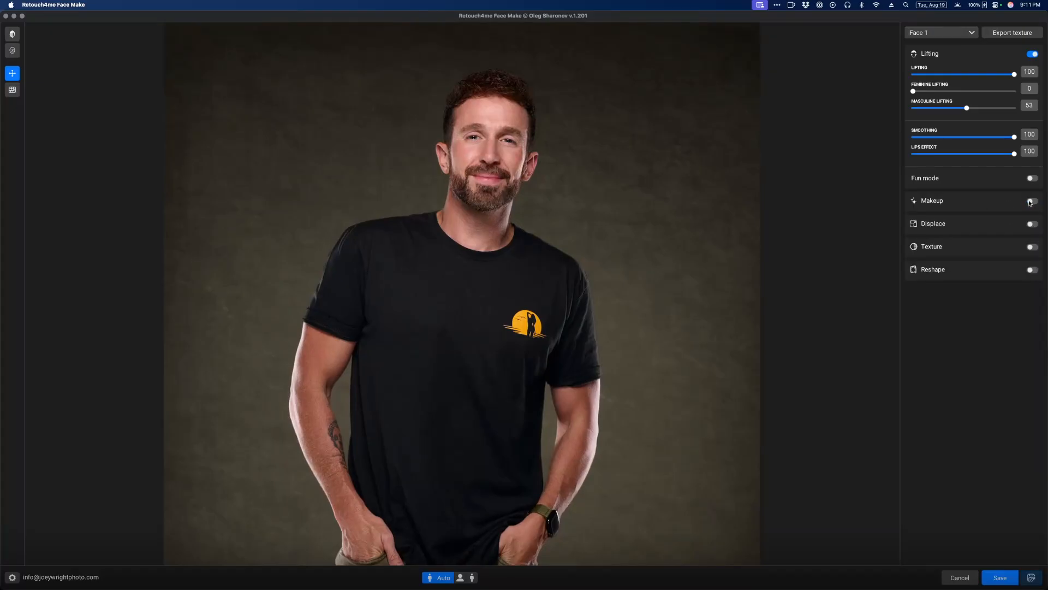
{"action": "scroll", "coordinate": [624, 191], "scroll_direction": "up", "scroll_amount": 2}
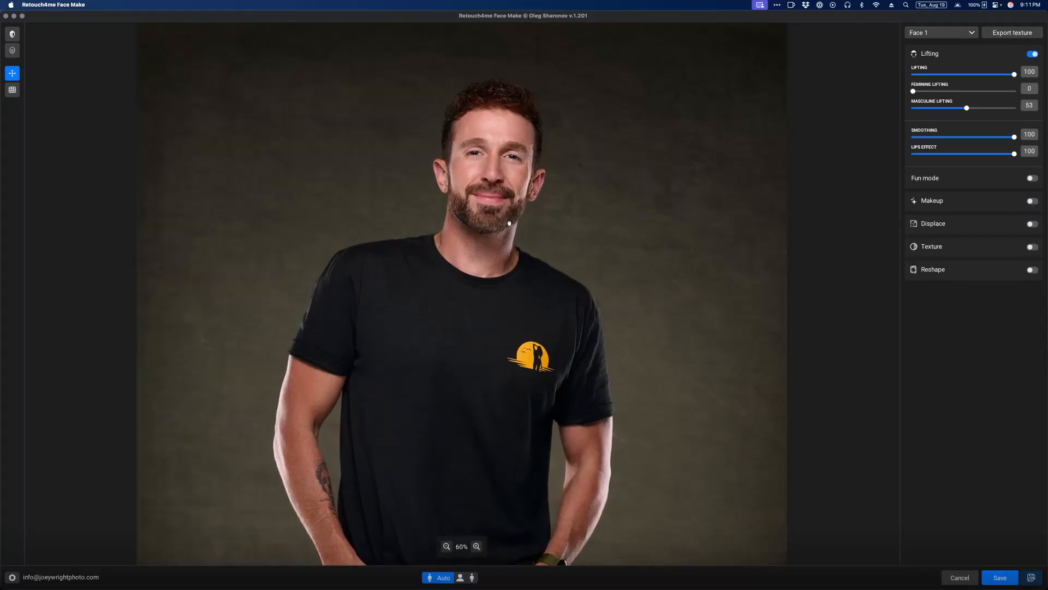
Preview the Man texture effect on the man's face and switch it off again.
{"action": "scroll", "coordinate": [517, 169], "scroll_direction": "up", "scroll_amount": 5}
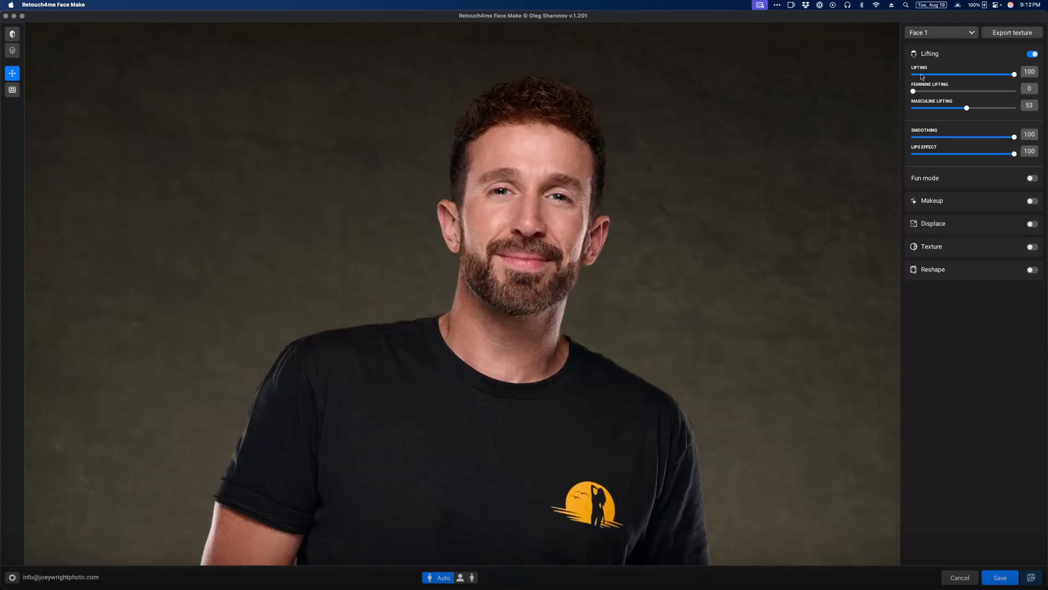
{"action": "scroll", "coordinate": [744, 166], "scroll_direction": "down", "scroll_amount": 3}
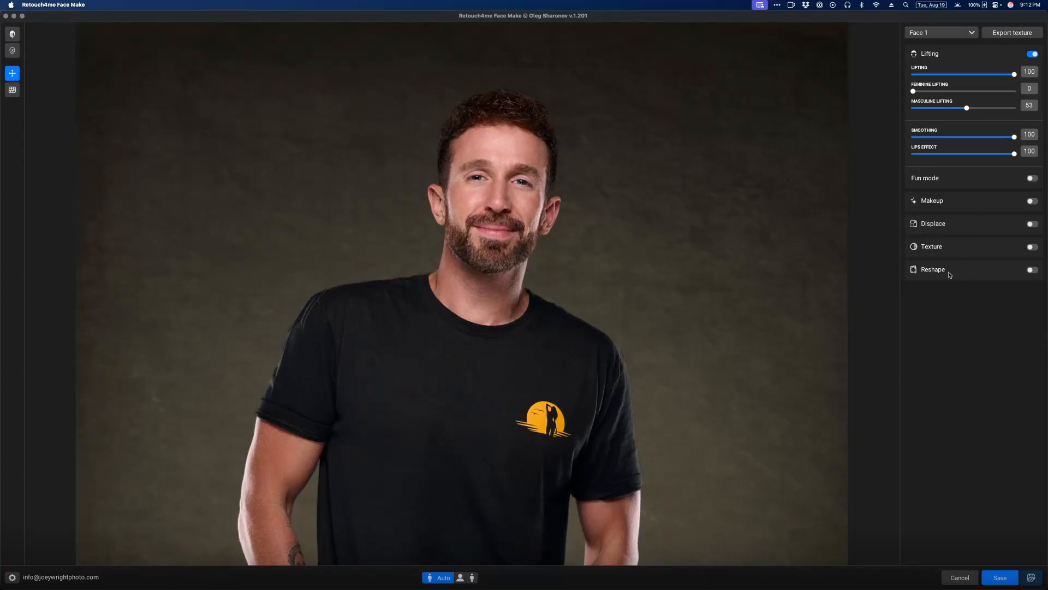
{"action": "left_click", "coordinate": [1032, 247]}
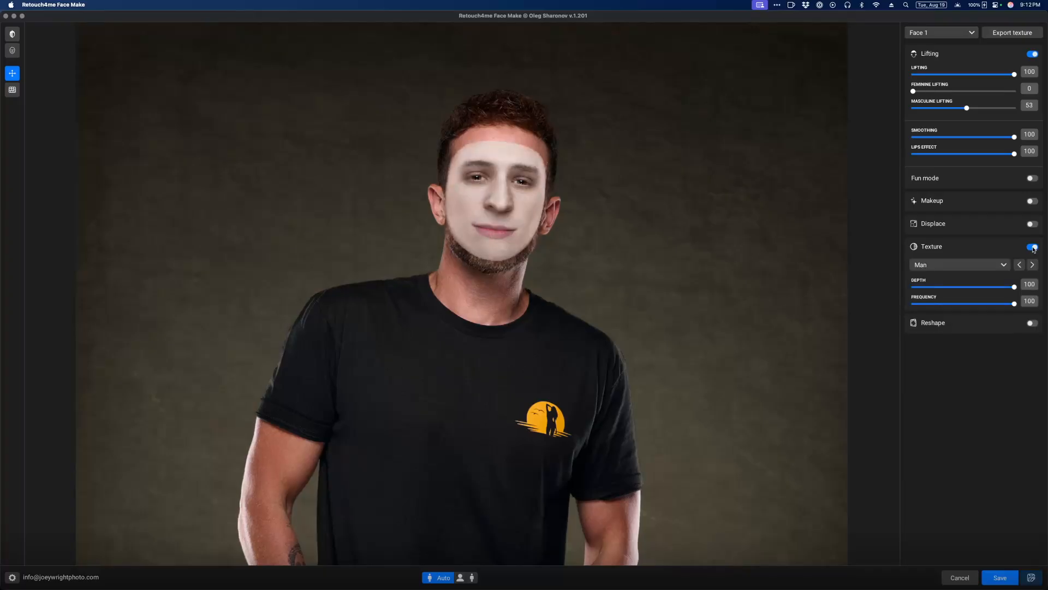
{"action": "left_click", "coordinate": [1031, 247]}
{"action": "scroll", "coordinate": [716, 292], "scroll_direction": "down", "scroll_amount": 2}
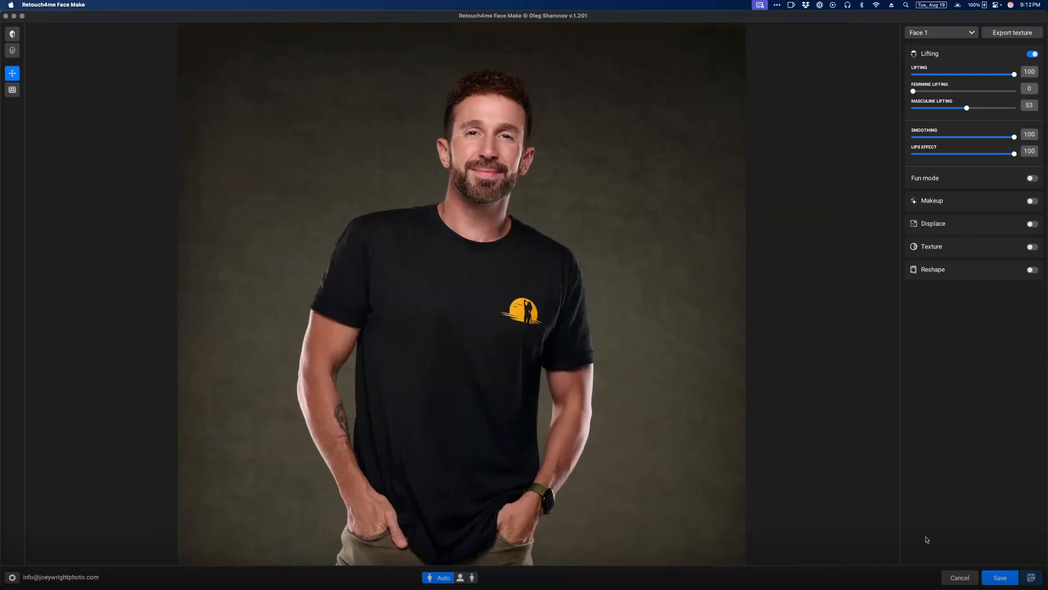
Close the man's portrait without saving, minimize Face Make and switch to Photoshop.
{"action": "left_click", "coordinate": [959, 581]}
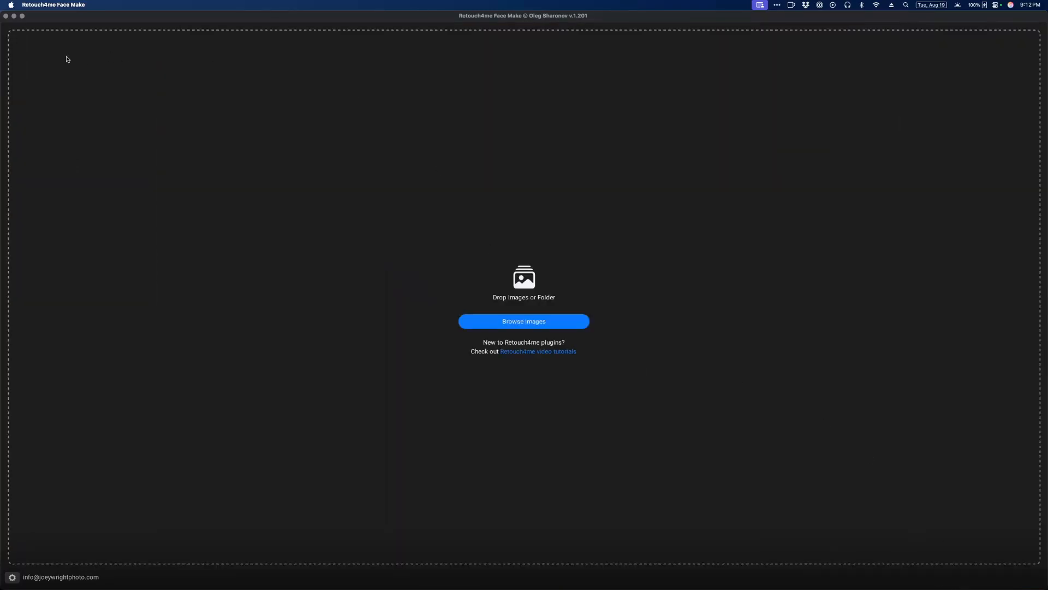
{"action": "left_click", "coordinate": [14, 15]}
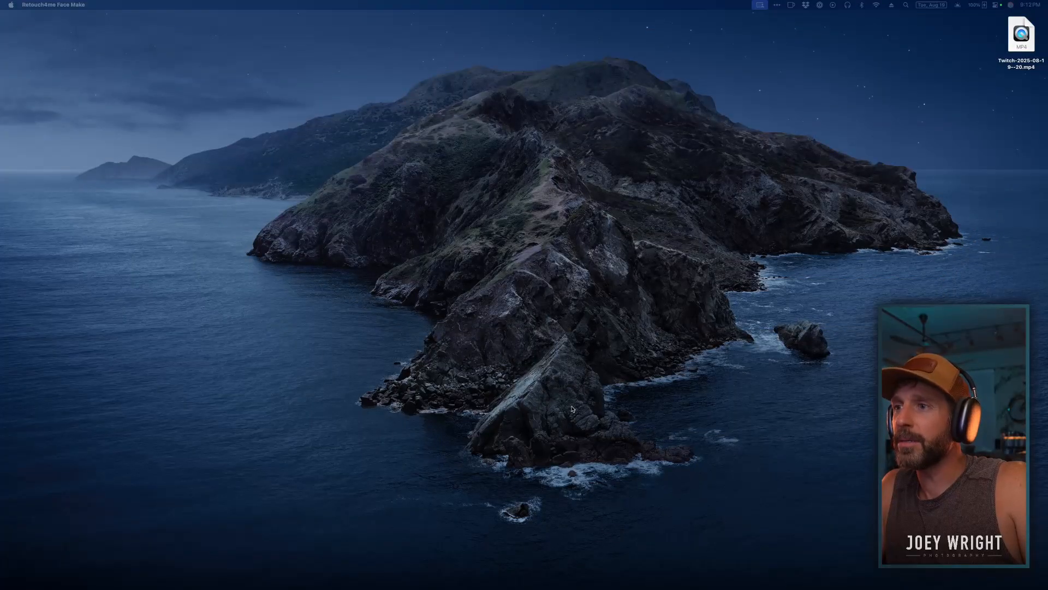
{"action": "mouse_move", "coordinate": [860, 583]}
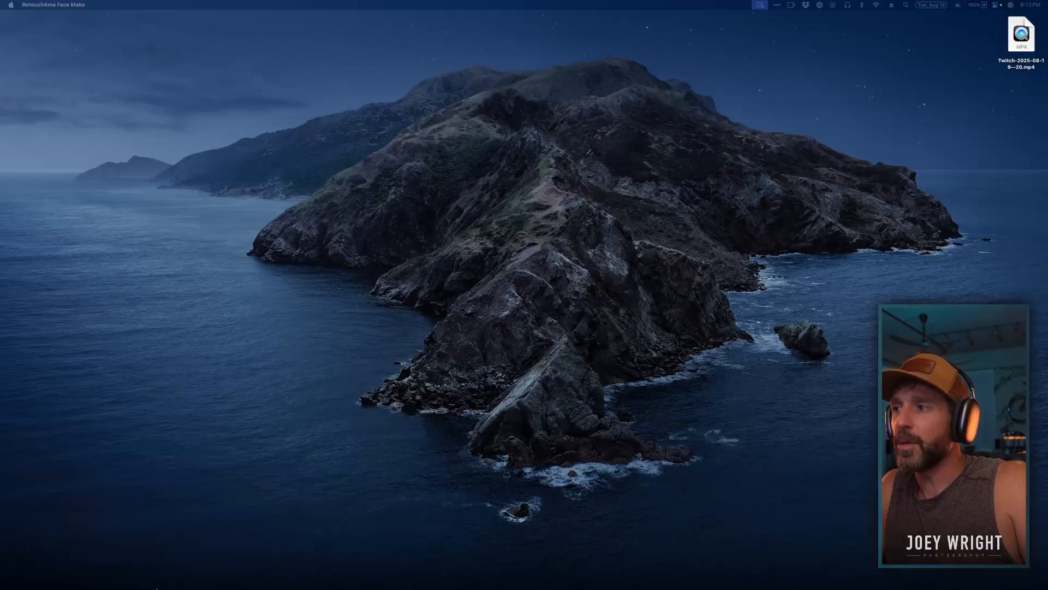
{"action": "left_click", "coordinate": [205, 571]}
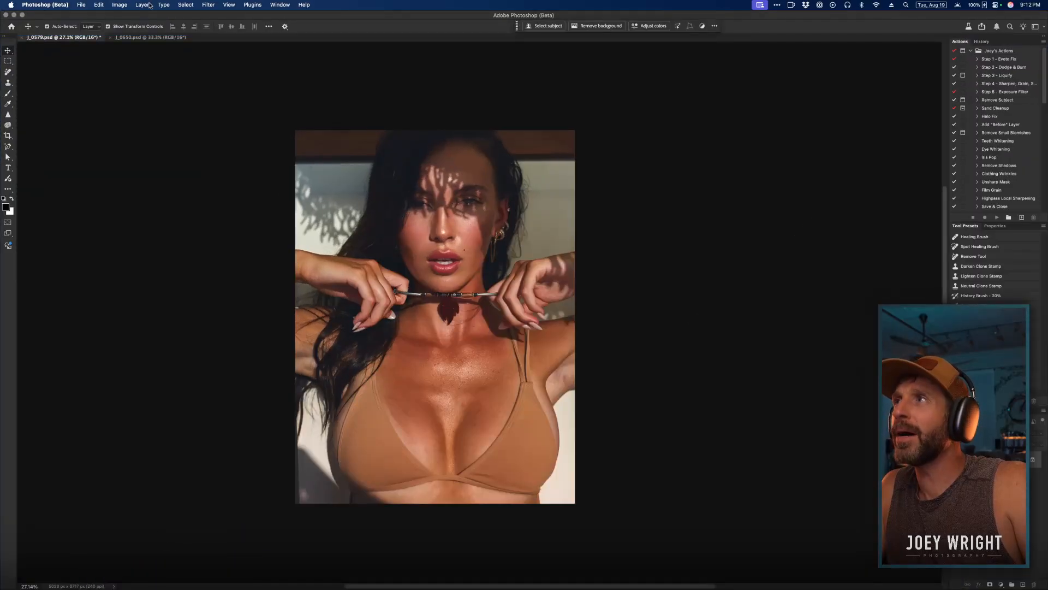
{"action": "left_click", "coordinate": [143, 5]}
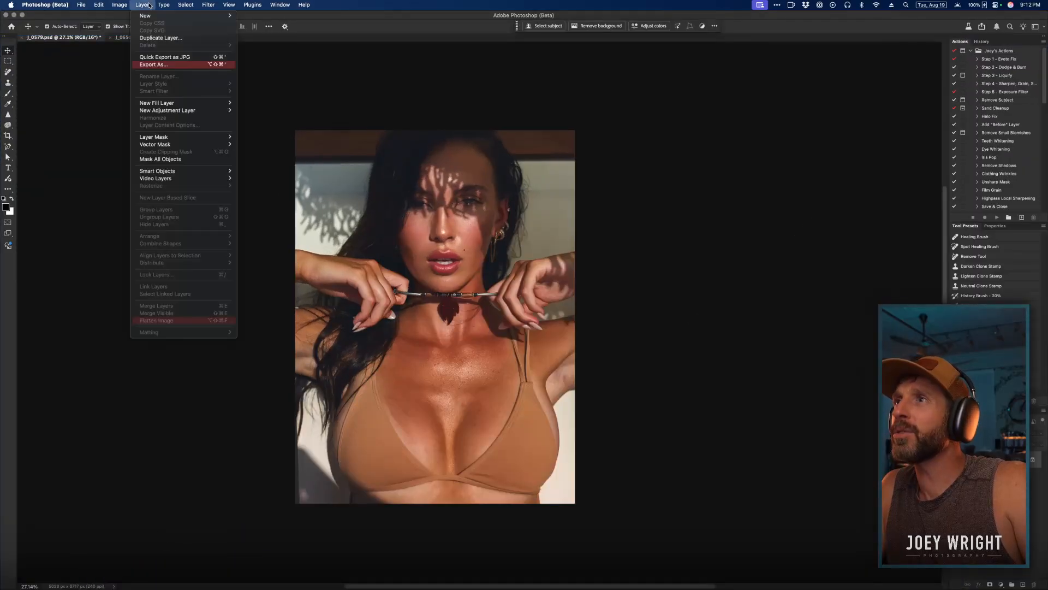
{"action": "left_click", "coordinate": [98, 41]}
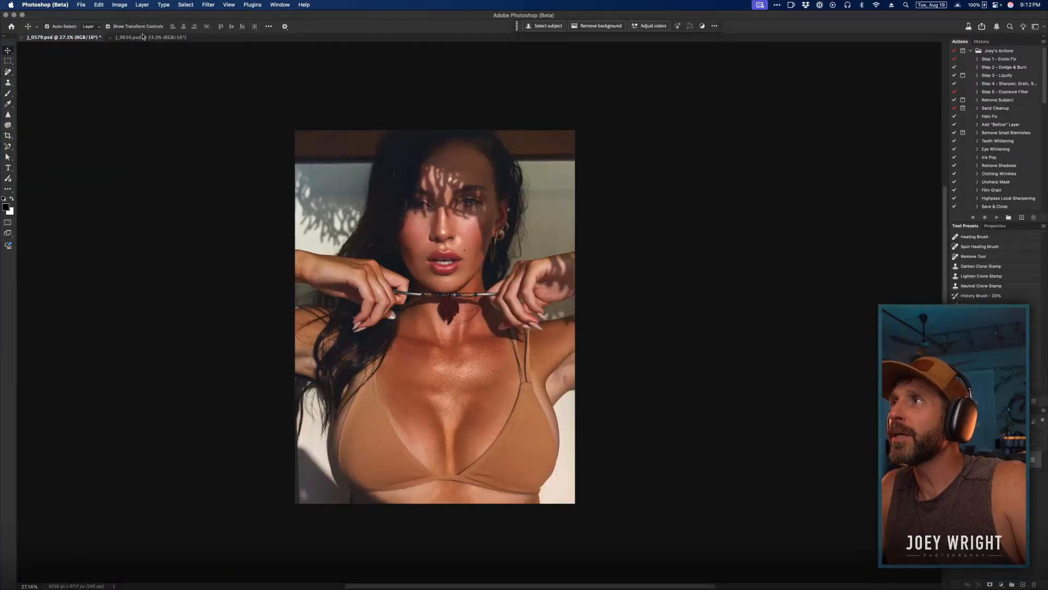
Examine the face of the woman wearing the visor in j_0650.psd up close.
{"action": "left_click", "coordinate": [143, 37]}
{"action": "left_click_drag", "start_coordinate": [488, 202], "coordinate": [475, 223]}
{"action": "scroll", "coordinate": [475, 224], "scroll_direction": "up", "scroll_amount": 5}
{"action": "scroll", "coordinate": [492, 262], "scroll_direction": "down", "scroll_amount": 1}
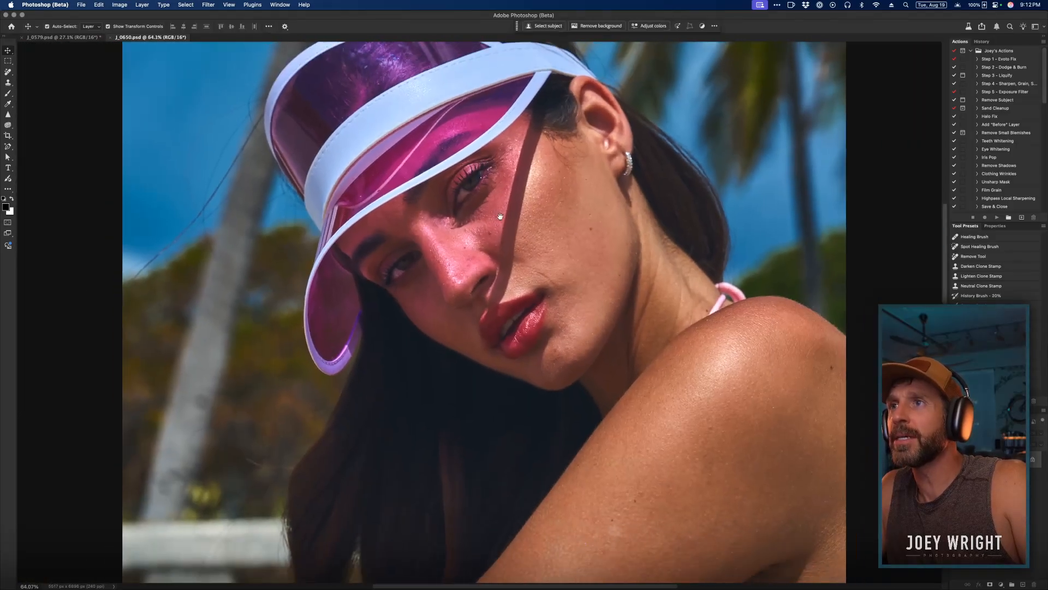
{"action": "left_click_drag", "start_coordinate": [499, 293], "coordinate": [529, 299]}
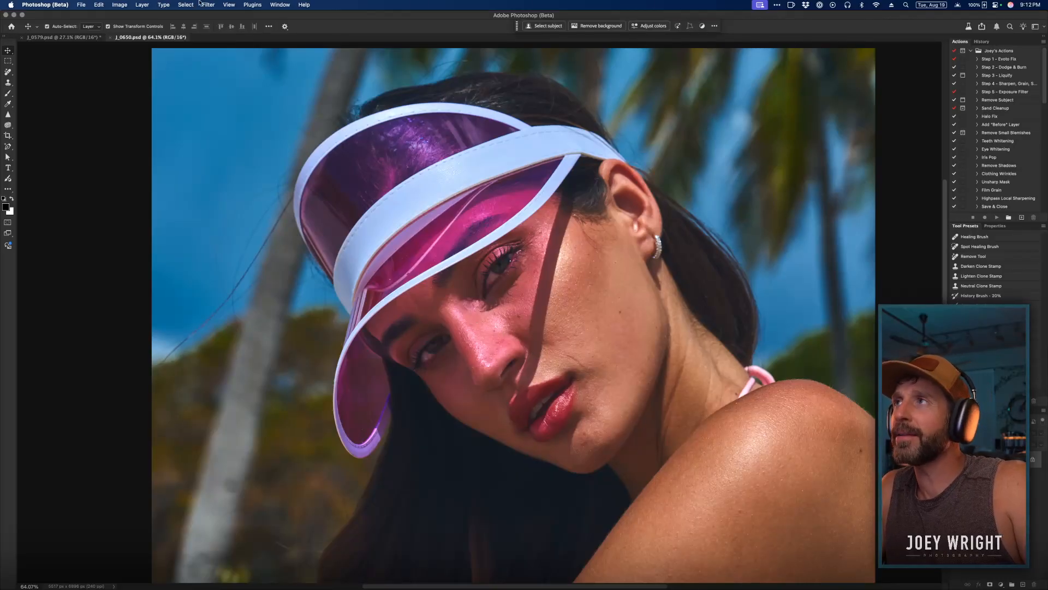
Open the Retouch4me Face Make filter on j_0579.psd and enlarge and reposition its window.
{"action": "left_click", "coordinate": [56, 37]}
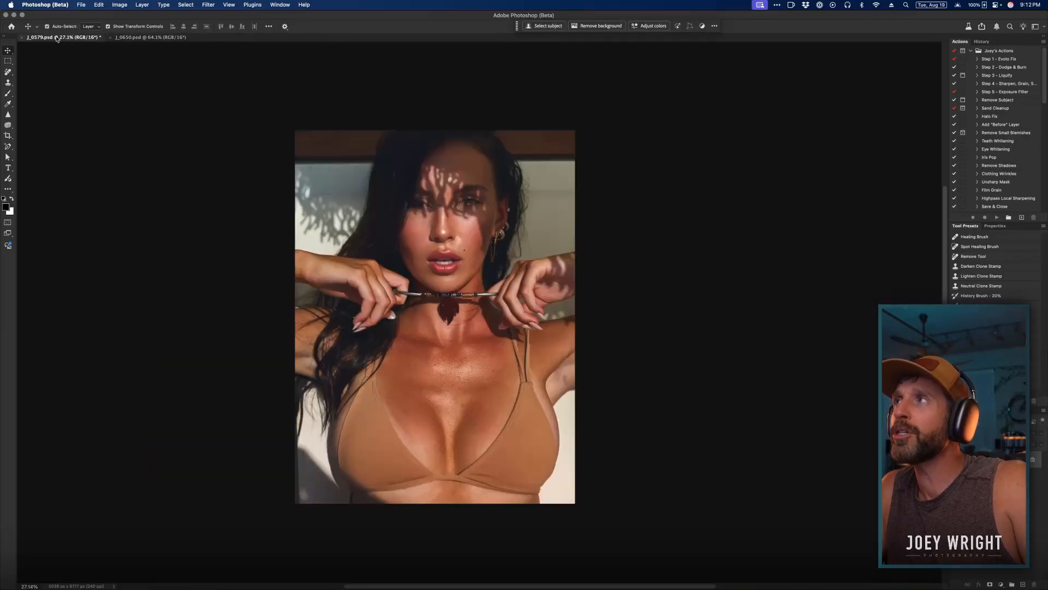
{"action": "scroll", "coordinate": [459, 208], "scroll_direction": "up", "scroll_amount": 3}
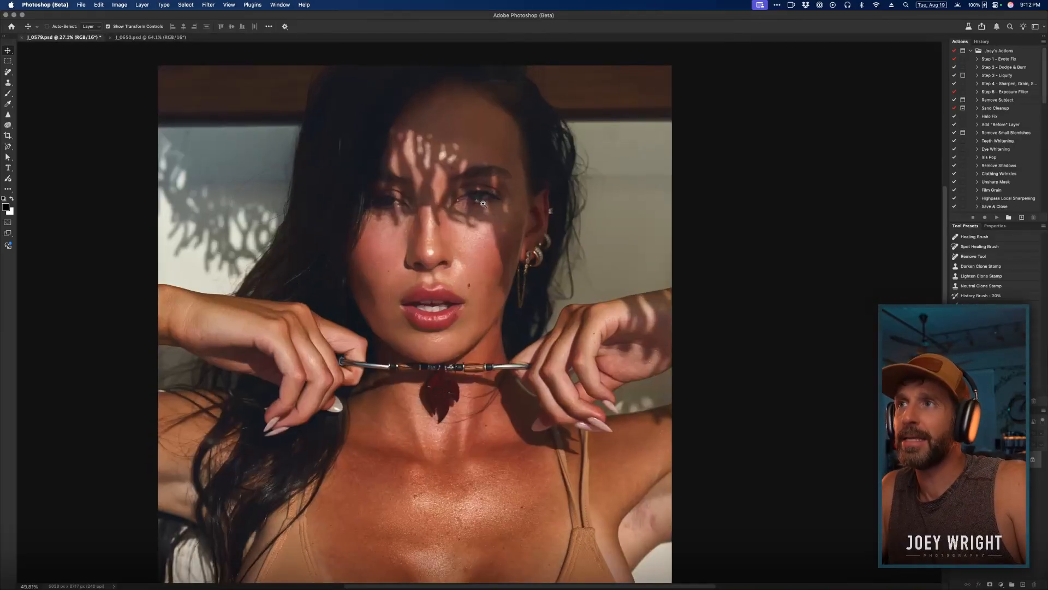
{"action": "scroll", "coordinate": [459, 208], "scroll_direction": "left", "scroll_amount": 3}
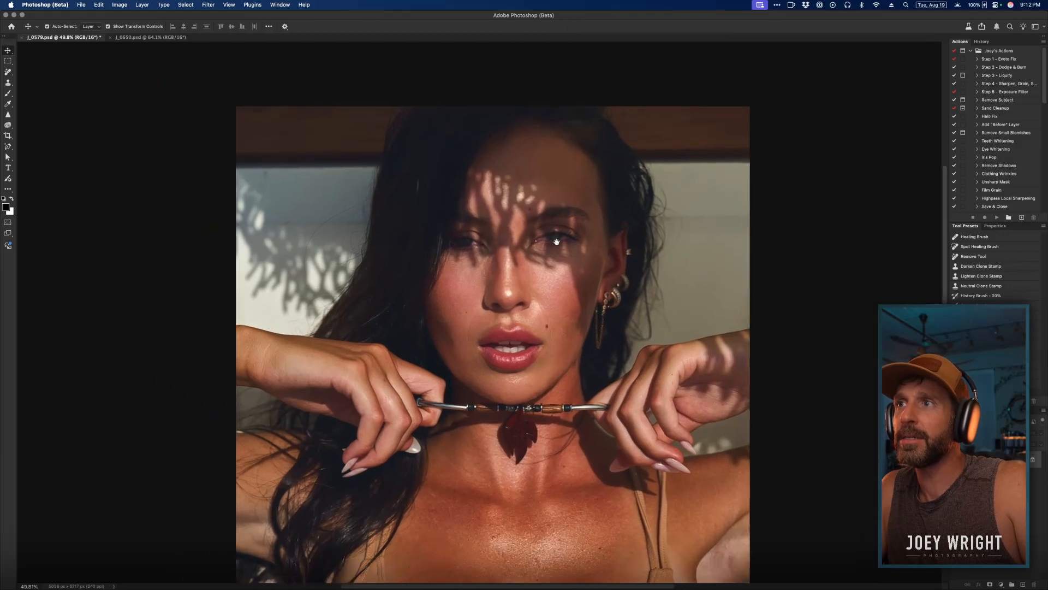
{"action": "left_click", "coordinate": [181, 7]}
{"action": "mouse_move", "coordinate": [208, 5]}
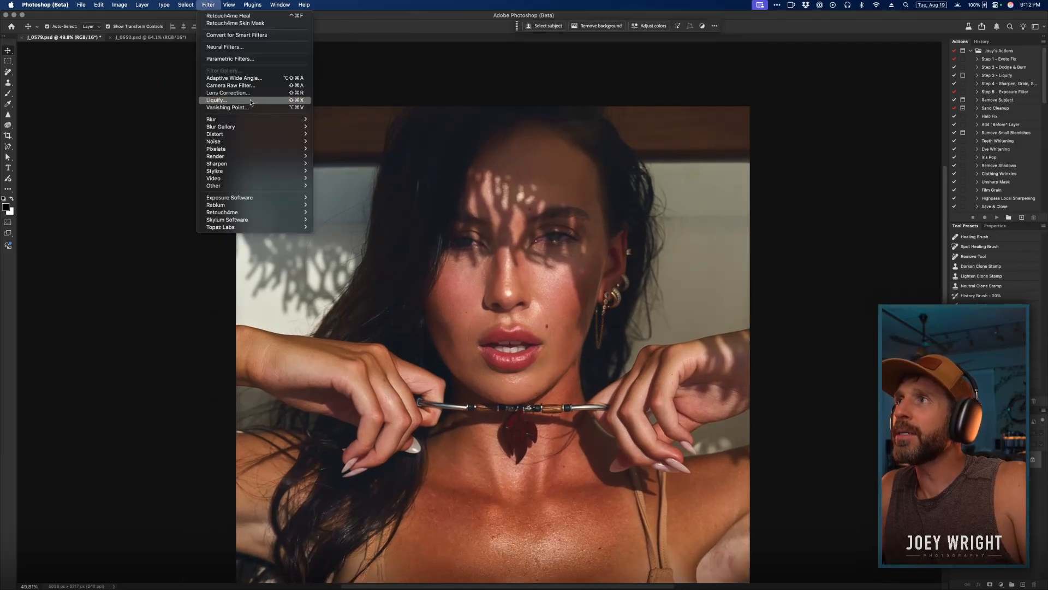
{"action": "mouse_move", "coordinate": [265, 207]}
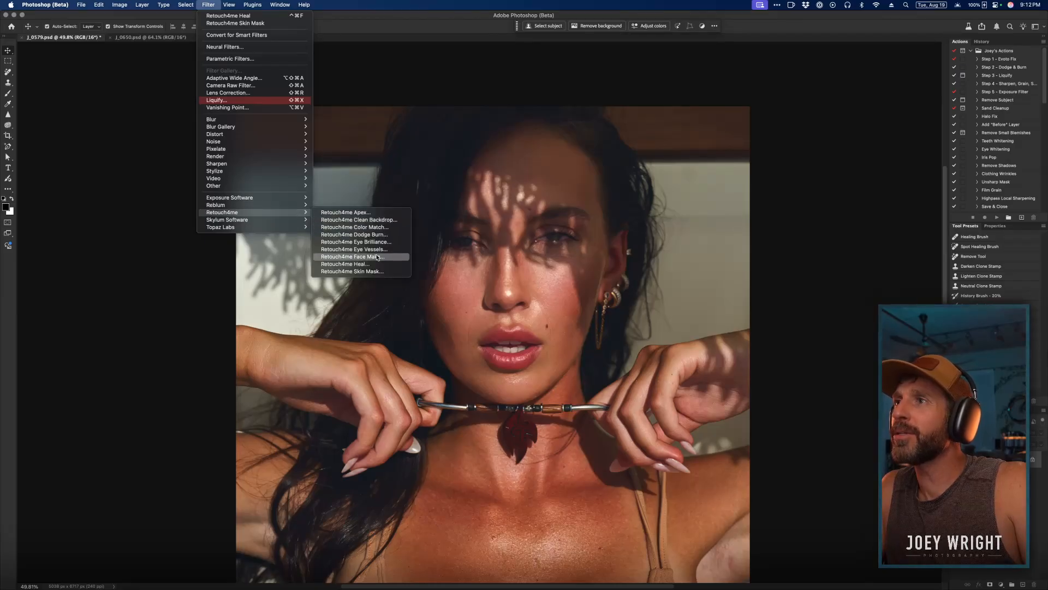
{"action": "left_click", "coordinate": [381, 257]}
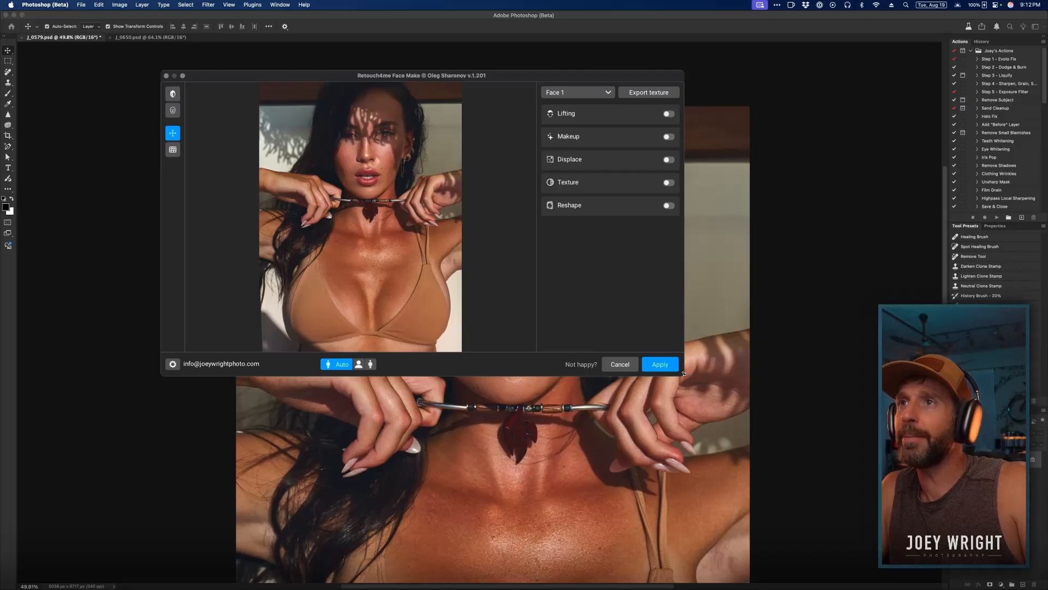
{"action": "mouse_move", "coordinate": [683, 373]}
{"action": "left_mouse_down"}
{"action": "mouse_move", "coordinate": [826, 522]}
{"action": "mouse_move", "coordinate": [892, 557]}
{"action": "left_mouse_up"}
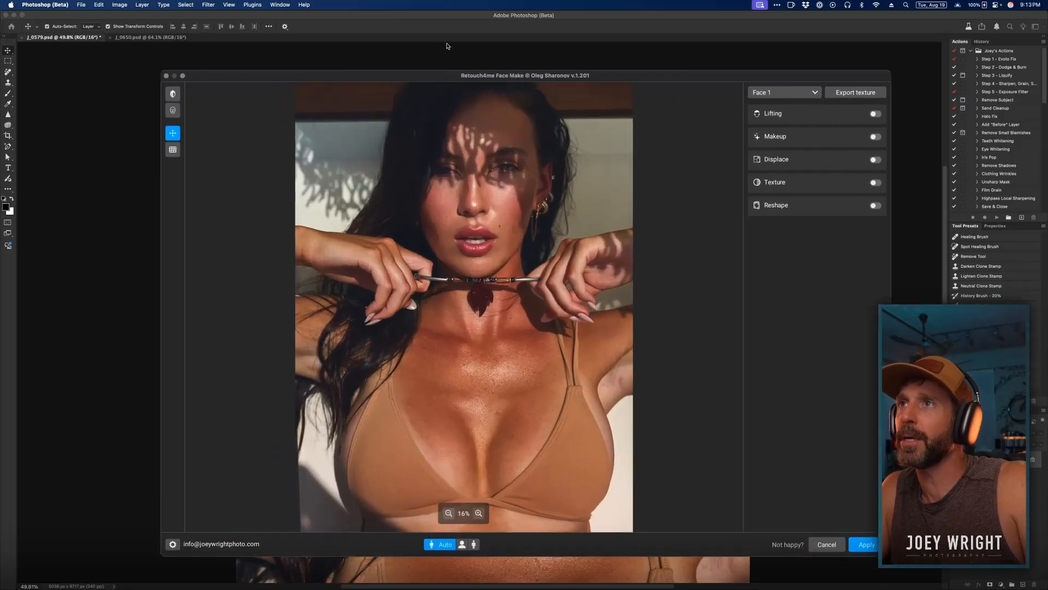
{"action": "left_click_drag", "start_coordinate": [461, 71], "coordinate": [431, 42]}
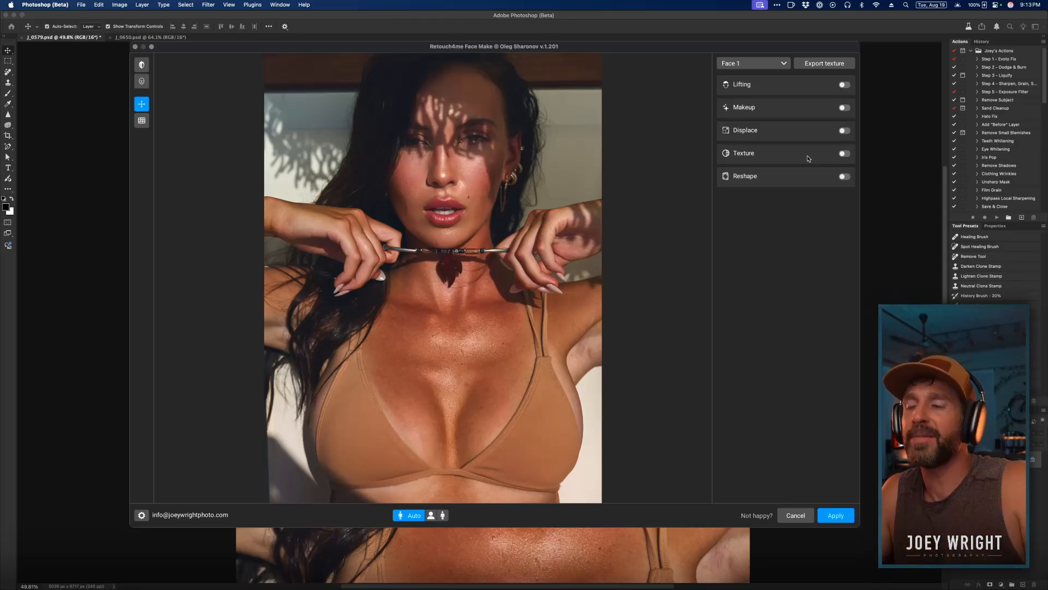
Enable Lifting and try a stronger Feminine Lifting before returning it to 0.
{"action": "left_click", "coordinate": [845, 85]}
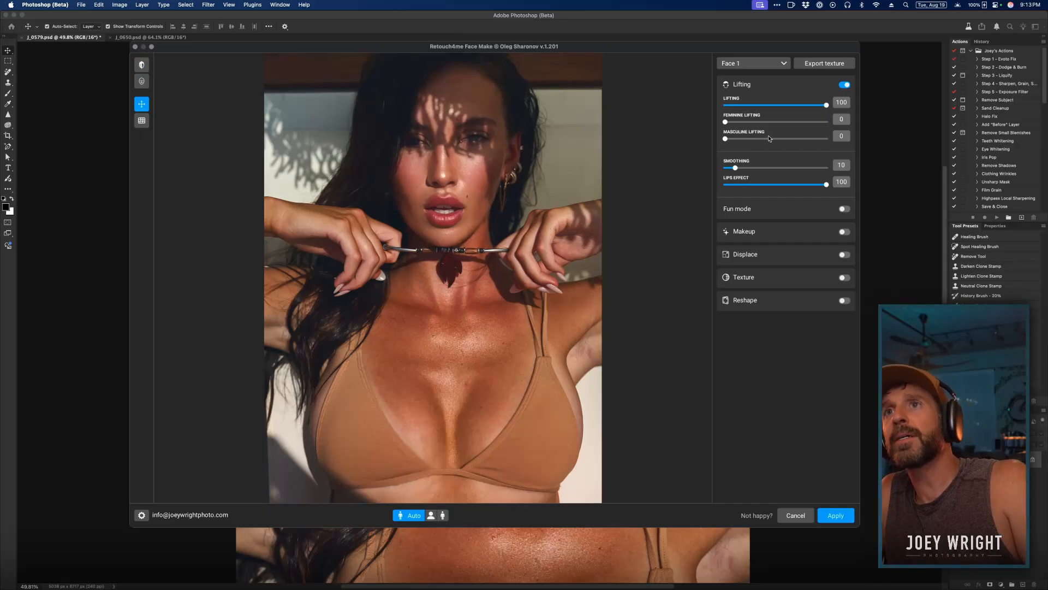
{"action": "left_click_drag", "start_coordinate": [725, 123], "coordinate": [829, 121]}
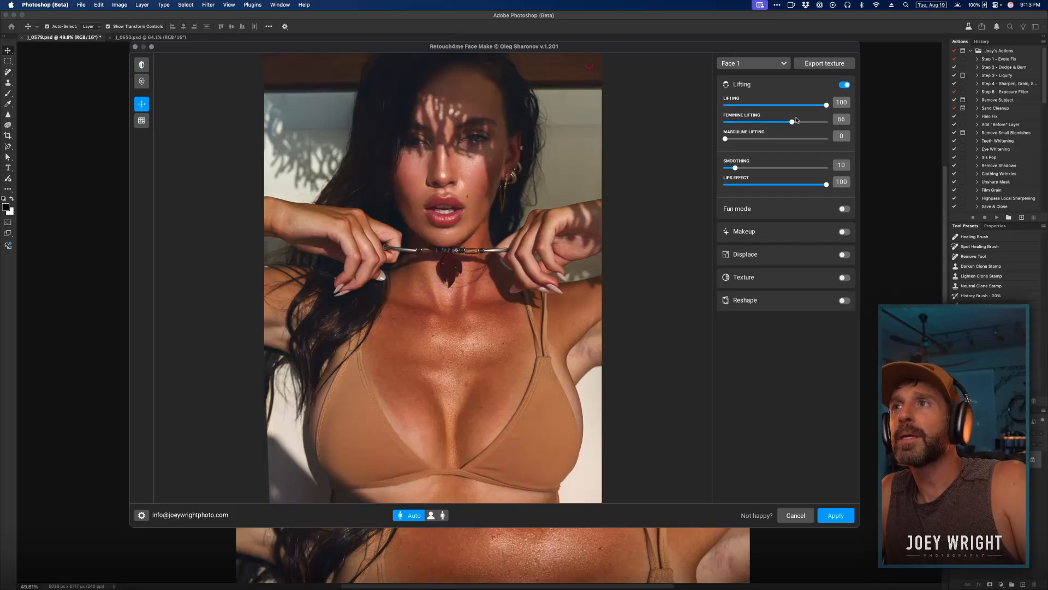
{"action": "left_click_drag", "start_coordinate": [783, 119], "coordinate": [639, 128]}
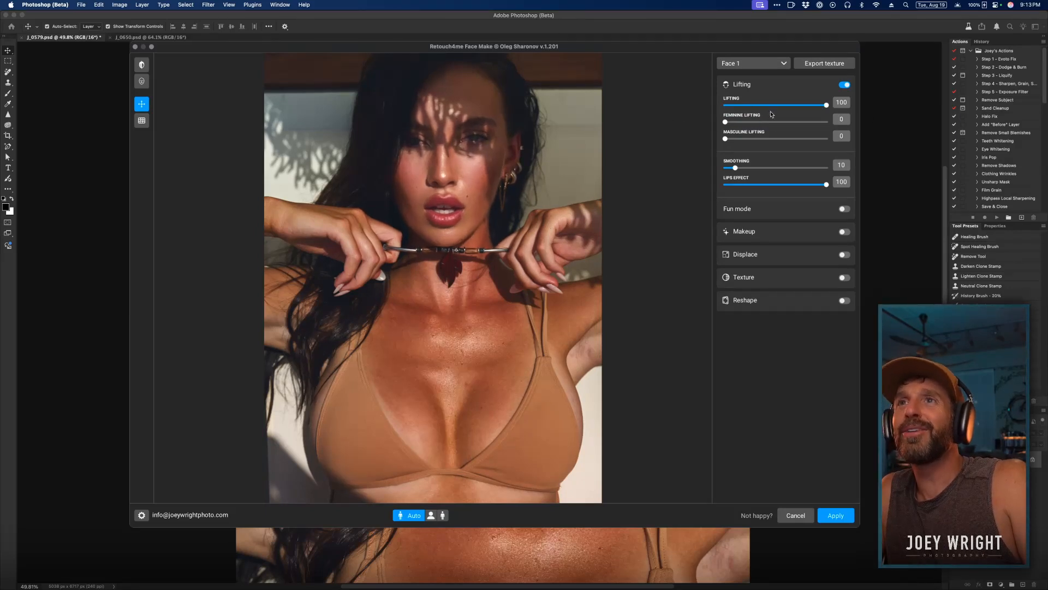
Set the Lifting amount to 29 and compare the face before and after.
{"action": "left_click_drag", "start_coordinate": [826, 105], "coordinate": [755, 109]}
{"action": "key", "text": "space"}
{"action": "key", "text": "space"}
{"action": "key", "text": "space"}
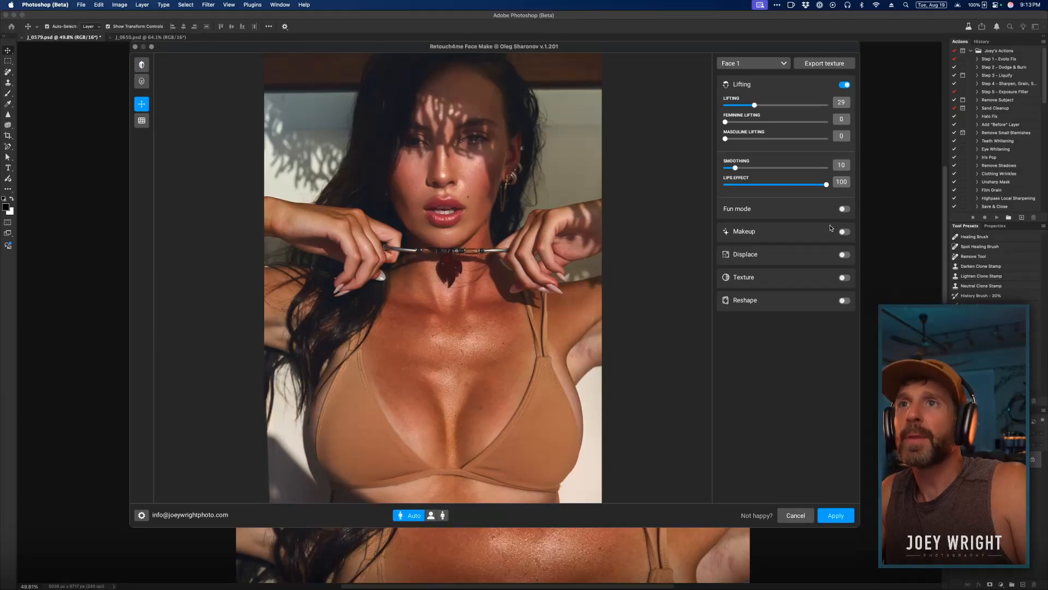
Toggle Fun mode on and off to compare the lifting slider ranges, leaving it off.
{"action": "left_click", "coordinate": [843, 210]}
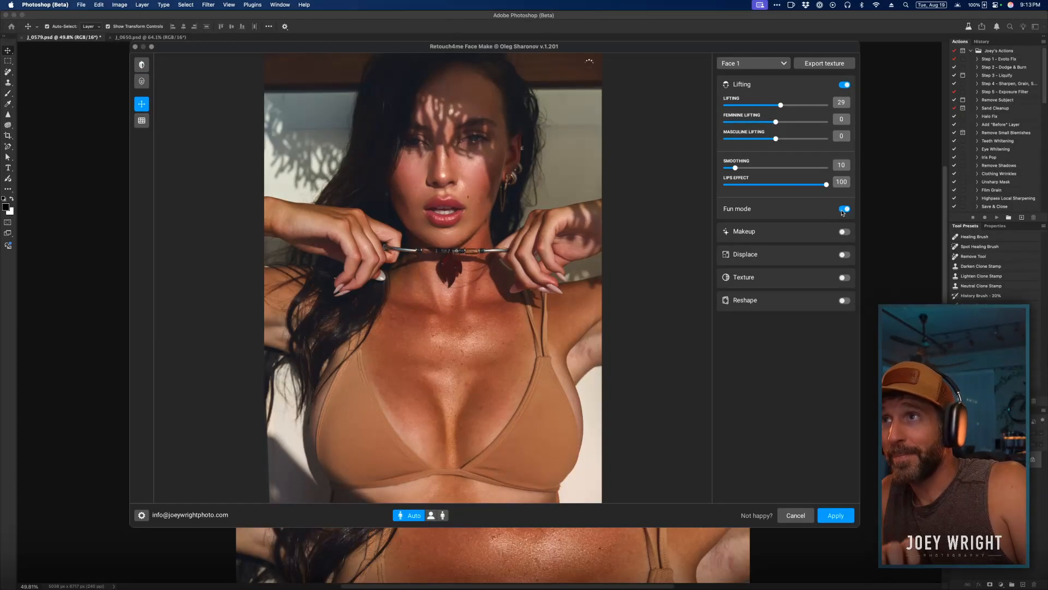
{"action": "left_click", "coordinate": [842, 210]}
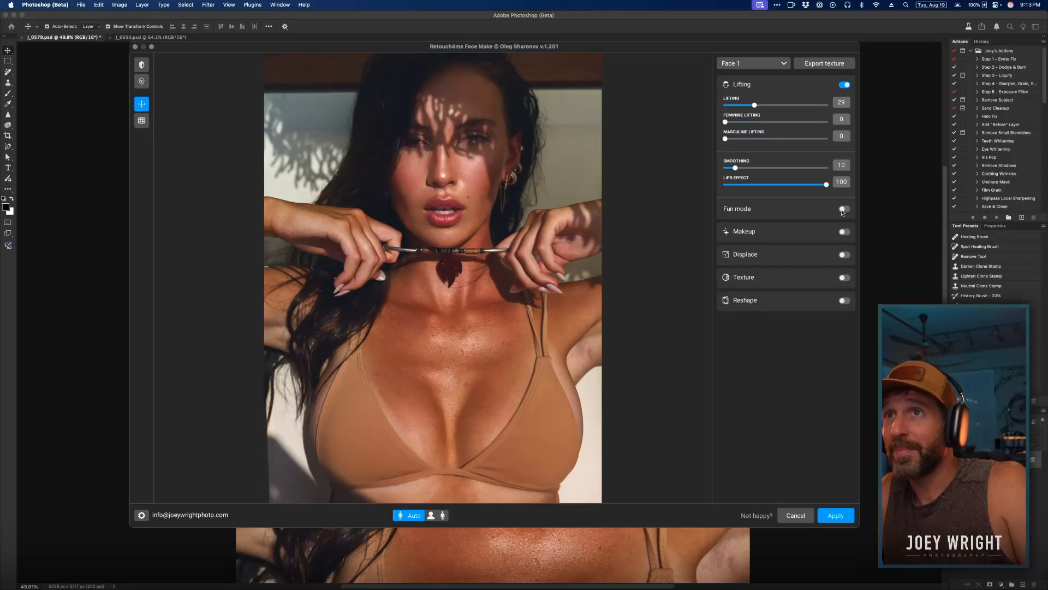
{"action": "left_click", "coordinate": [843, 210]}
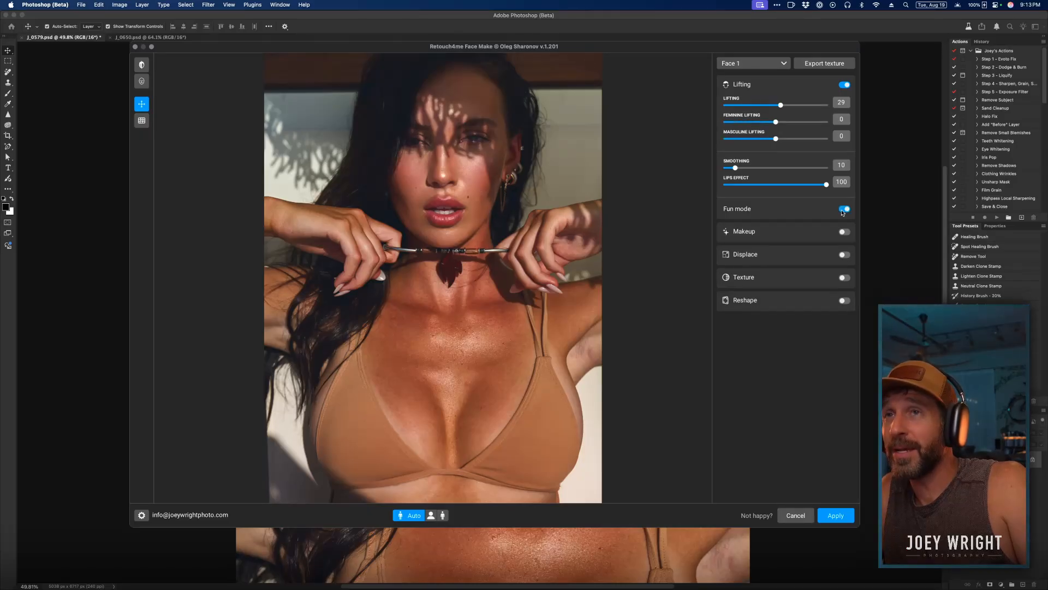
{"action": "left_click", "coordinate": [843, 210]}
{"action": "left_click", "coordinate": [843, 210]}
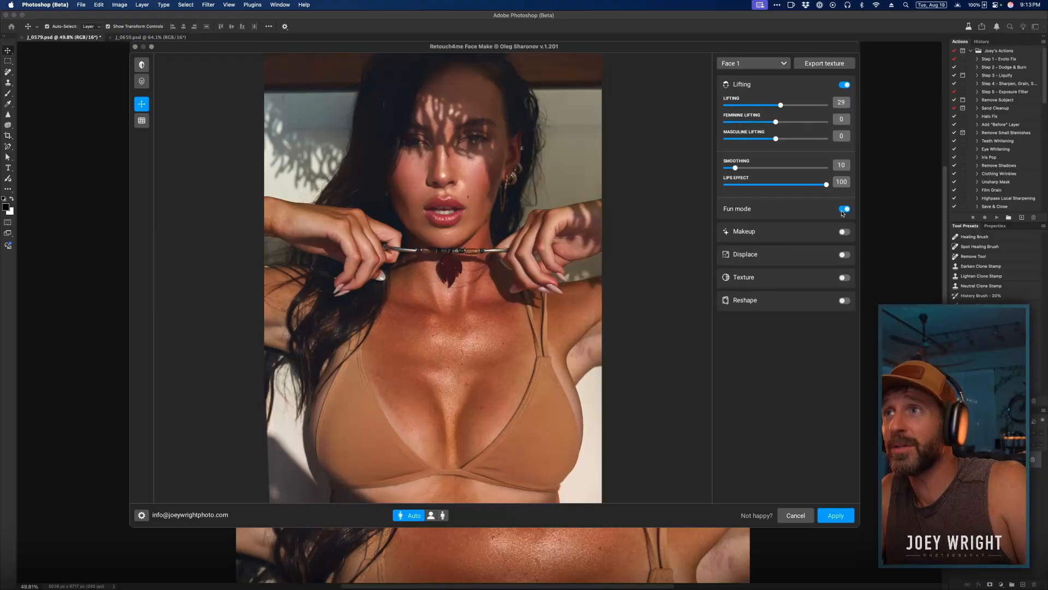
{"action": "left_click", "coordinate": [843, 211]}
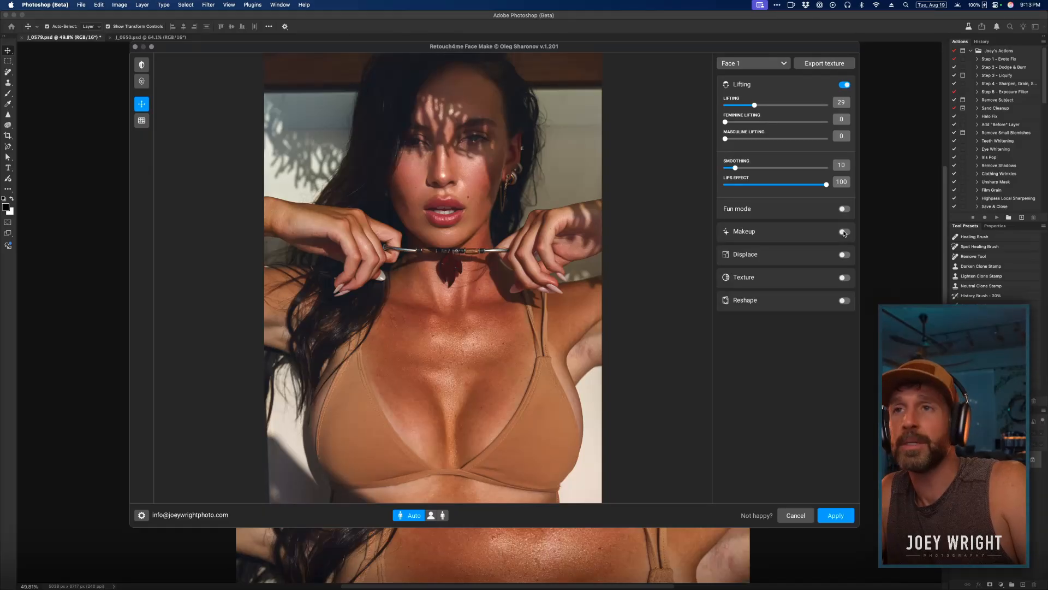
Enable Makeup, apply the Smoke Wisper eye style and inspect it on the face.
{"action": "left_click", "coordinate": [843, 232]}
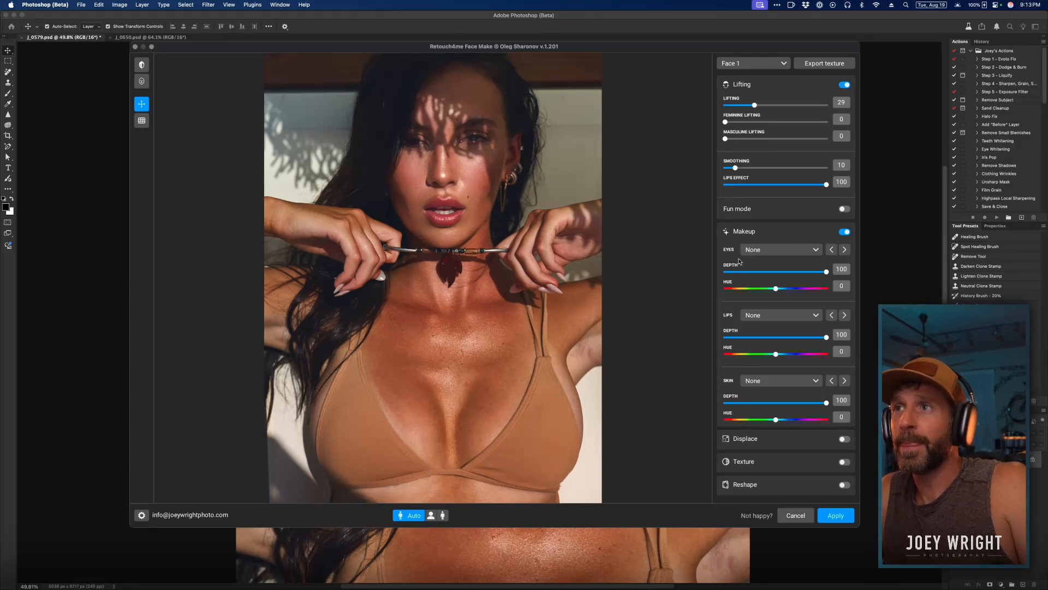
{"action": "left_click", "coordinate": [796, 253]}
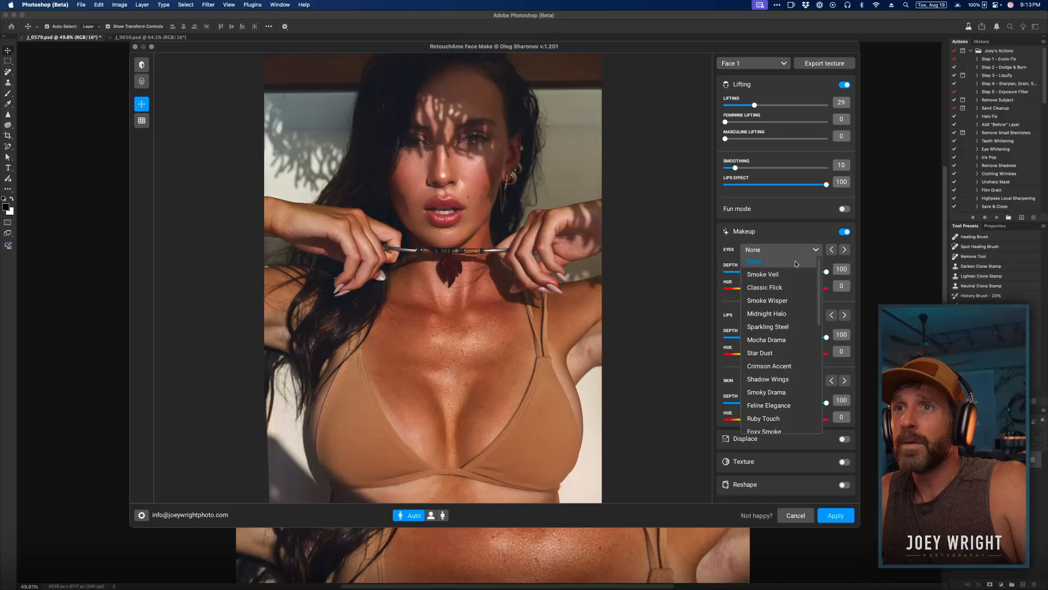
{"action": "left_click", "coordinate": [789, 300]}
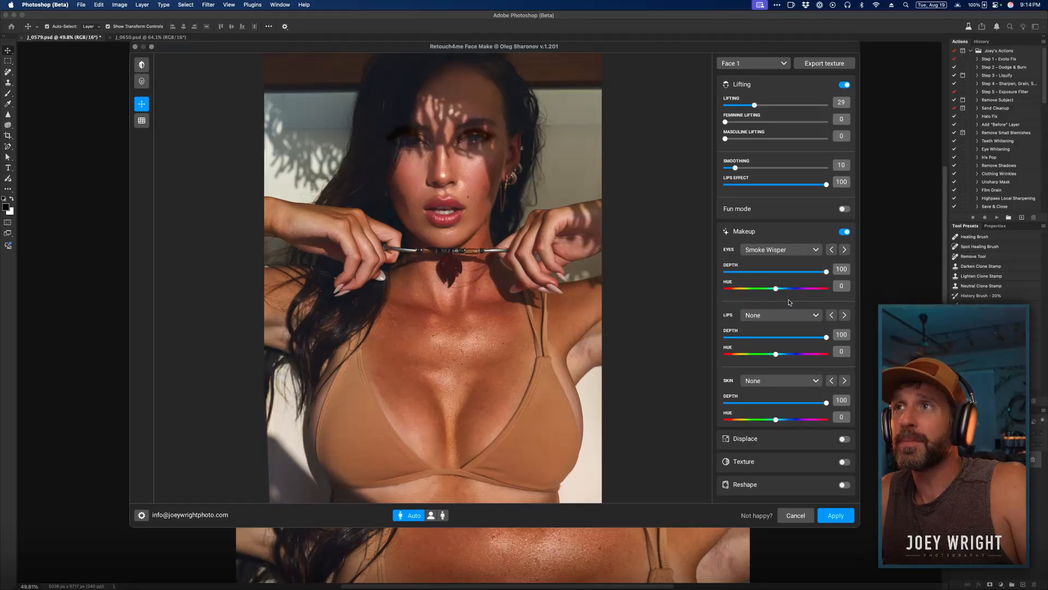
{"action": "scroll", "coordinate": [415, 126], "scroll_direction": "up", "scroll_amount": 3}
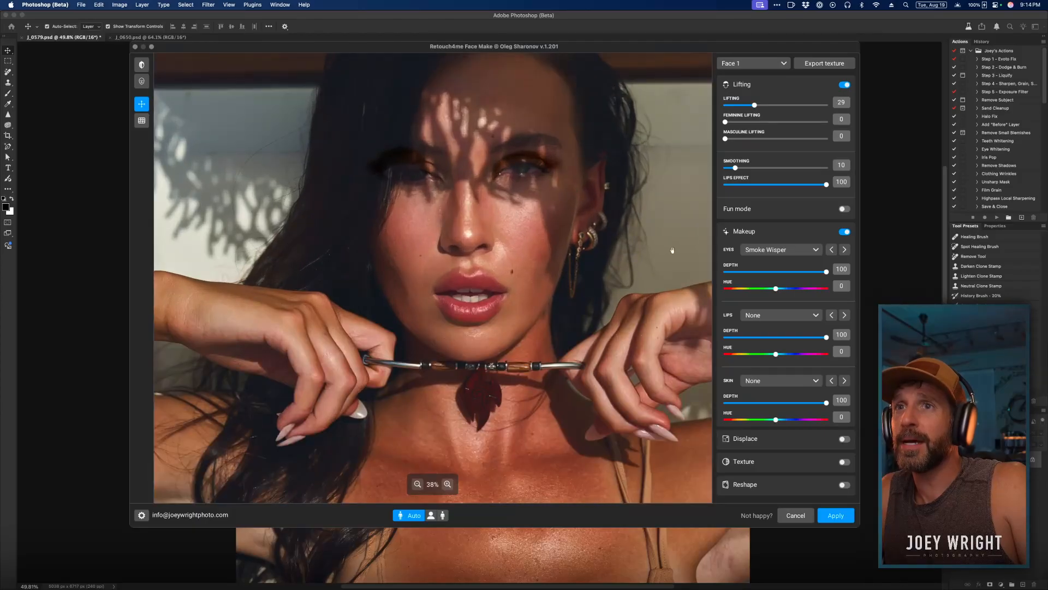
{"action": "scroll", "coordinate": [553, 194], "scroll_direction": "up", "scroll_amount": 1}
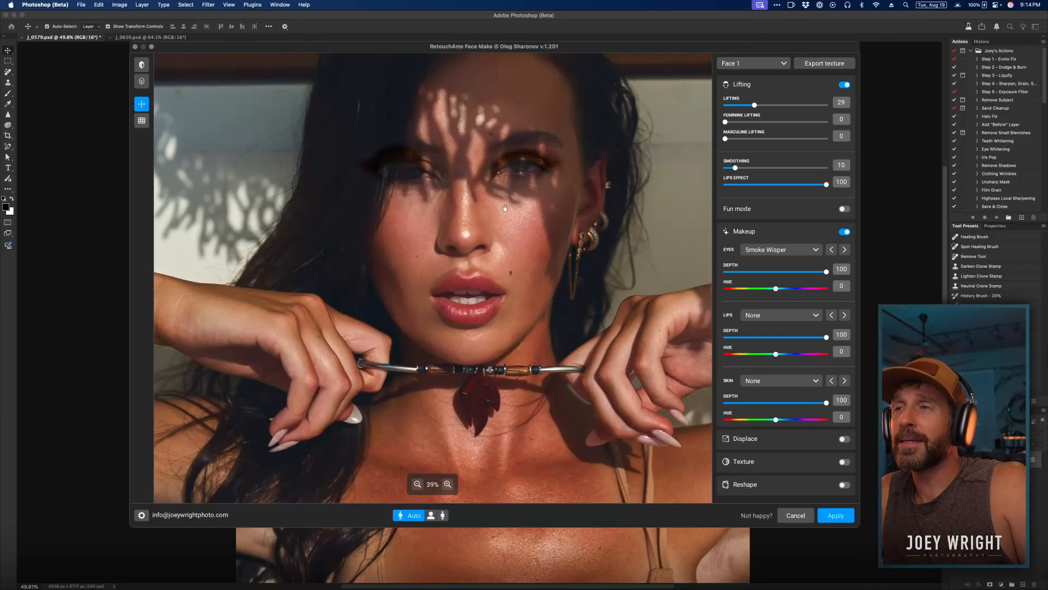
{"action": "scroll", "coordinate": [505, 207], "scroll_direction": "down", "scroll_amount": 4}
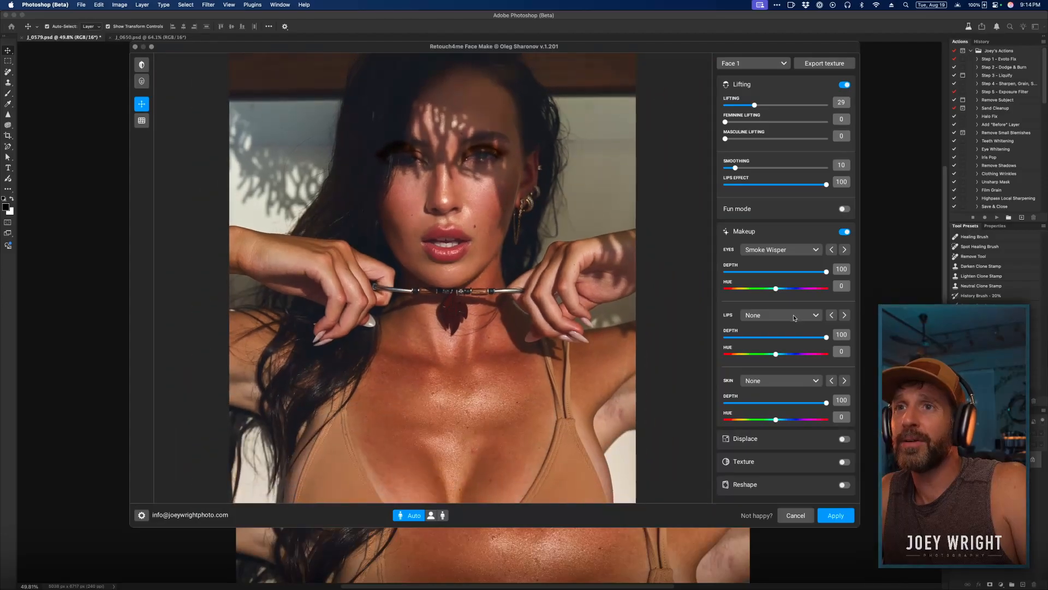
Try the Sparkling Steel eye makeup, switch the eyes to Star Dust and set its depth to 51.
{"action": "left_click", "coordinate": [804, 251]}
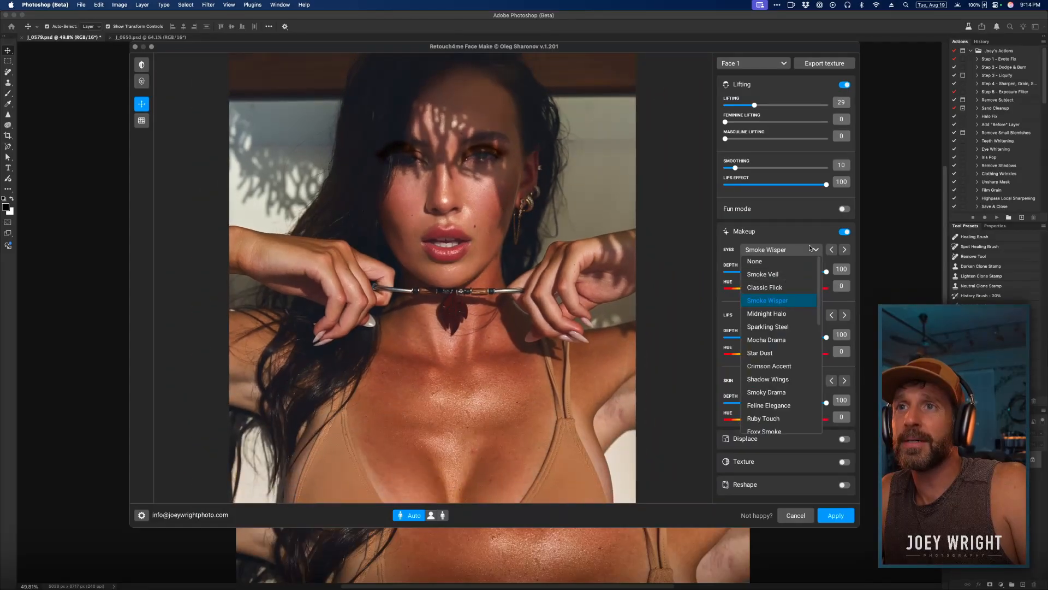
{"action": "left_click", "coordinate": [793, 327]}
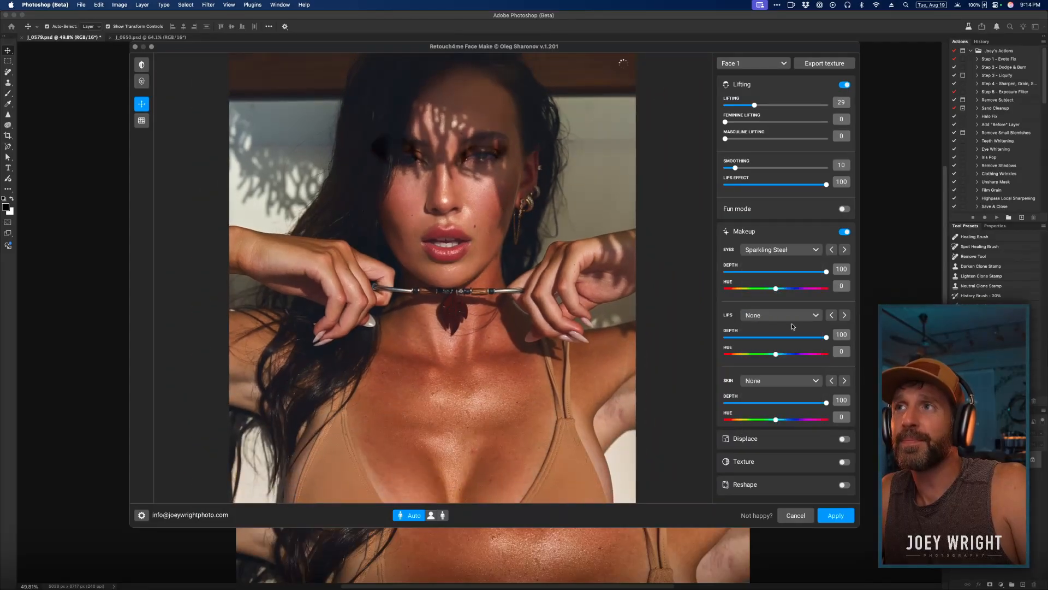
{"action": "left_click", "coordinate": [802, 254]}
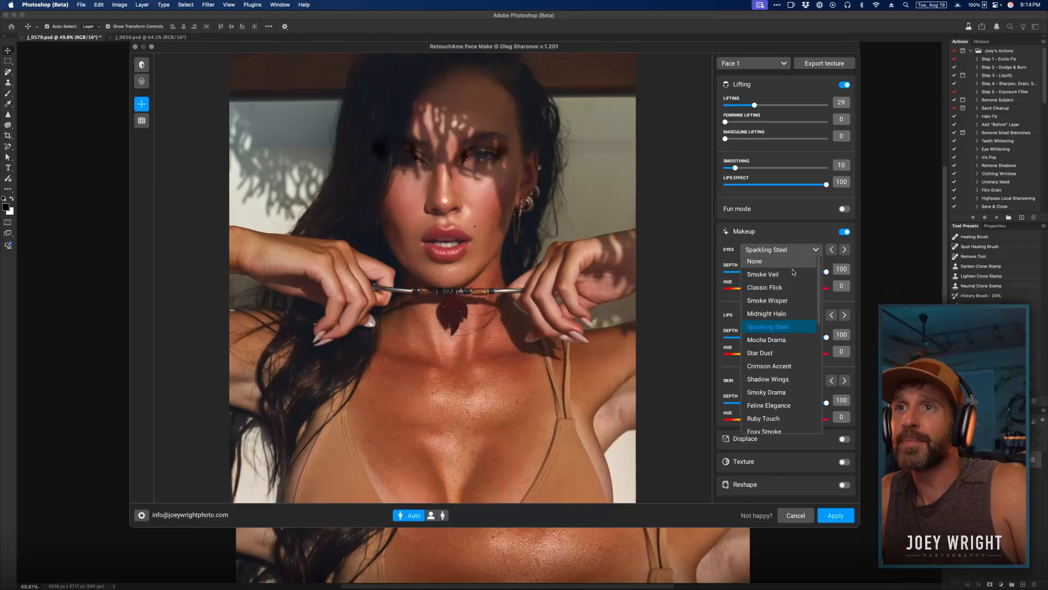
{"action": "left_click", "coordinate": [782, 354]}
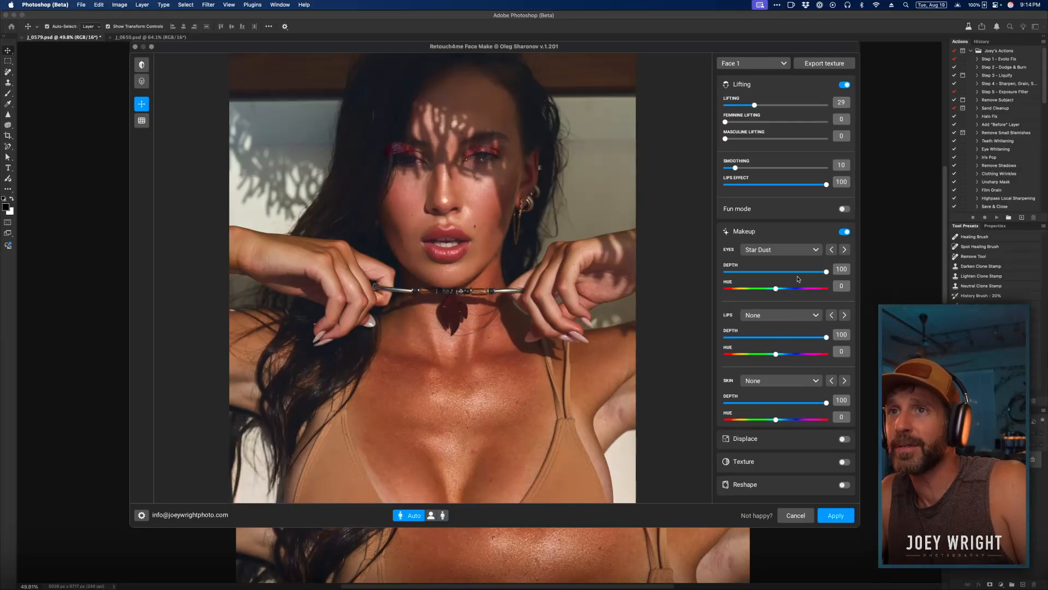
{"action": "left_click", "coordinate": [776, 273]}
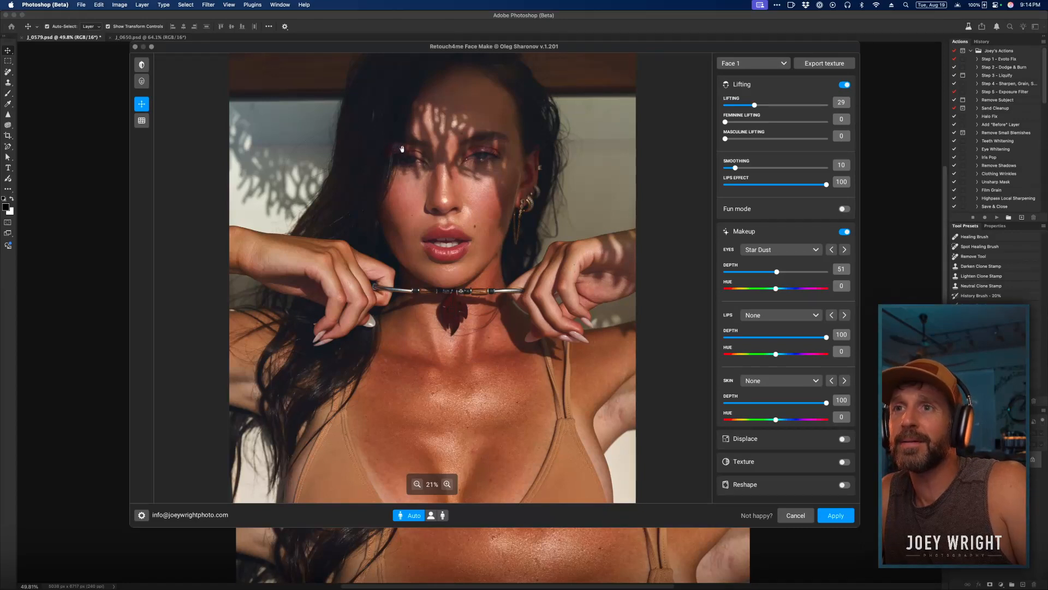
Apply the Plump Lips lip style and set its depth to 61.
{"action": "left_click", "coordinate": [782, 315]}
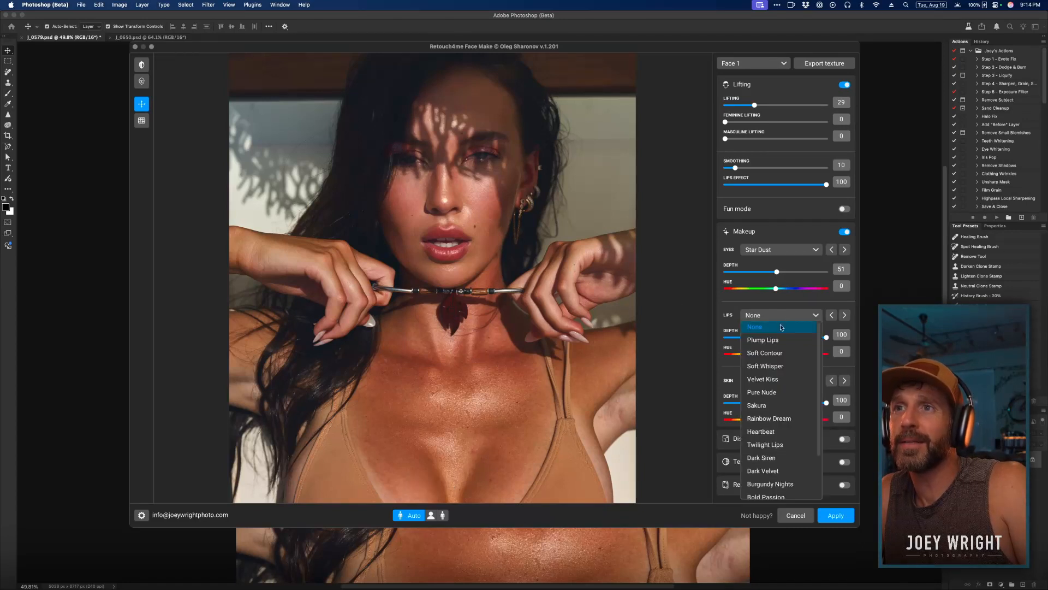
{"action": "left_click", "coordinate": [778, 340]}
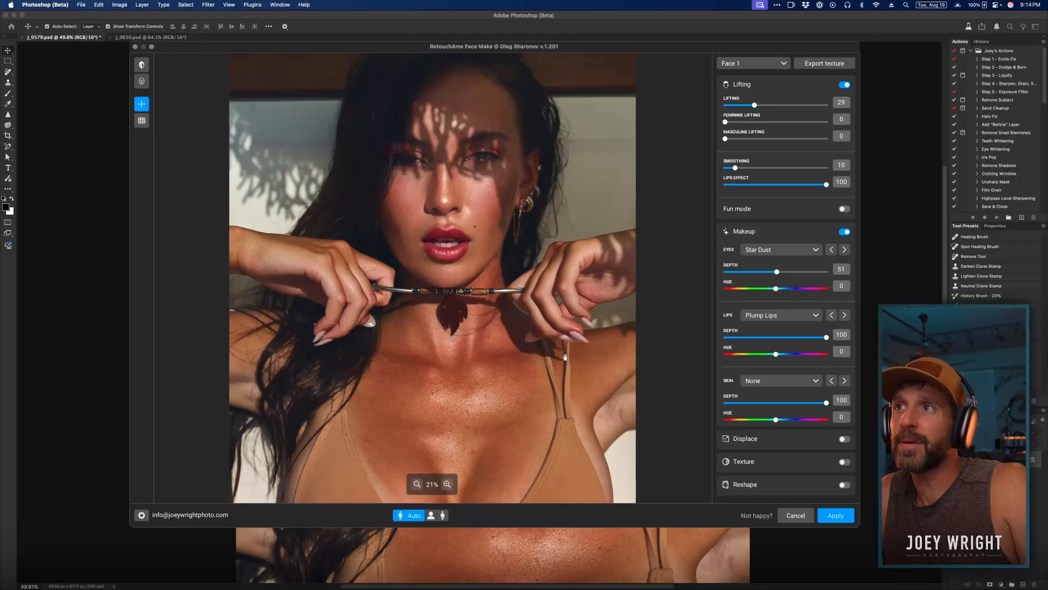
{"action": "scroll", "coordinate": [565, 357], "scroll_direction": "down", "scroll_amount": 1}
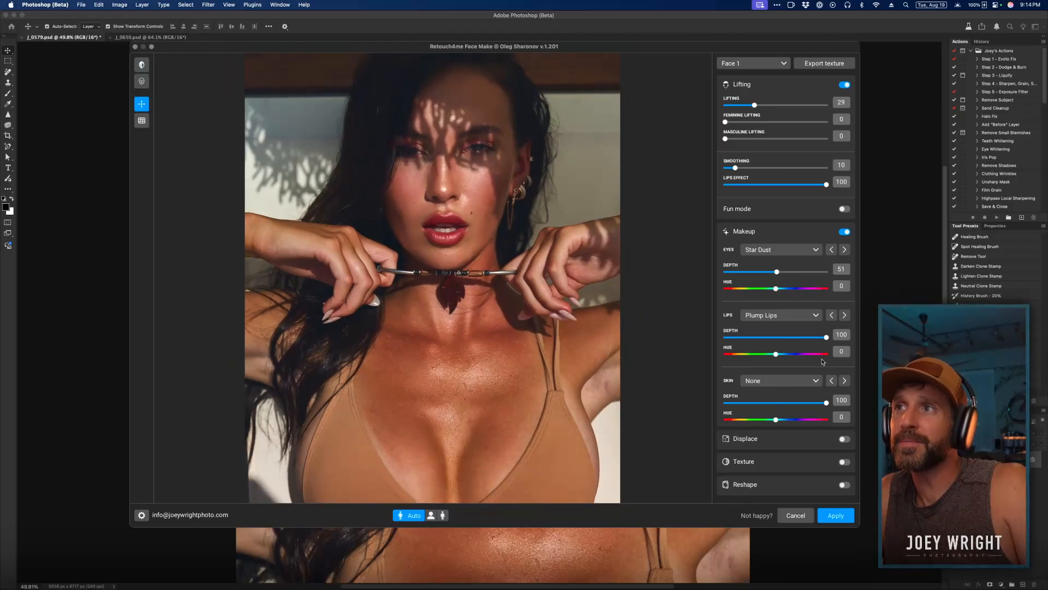
{"action": "left_click_drag", "start_coordinate": [794, 337], "coordinate": [787, 338]}
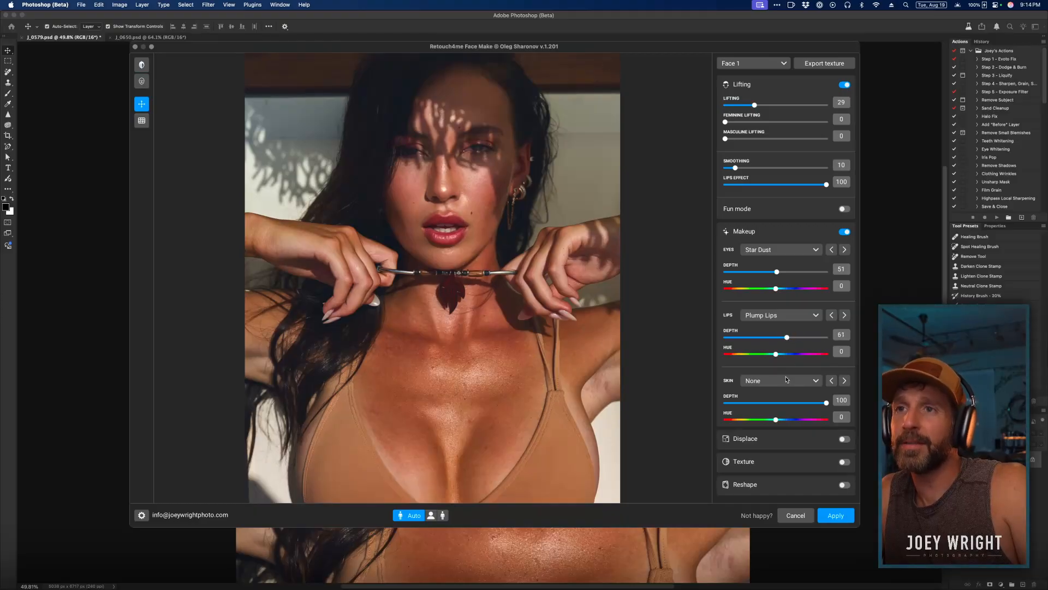
{"action": "scroll", "coordinate": [606, 350], "scroll_direction": "up", "scroll_amount": 1}
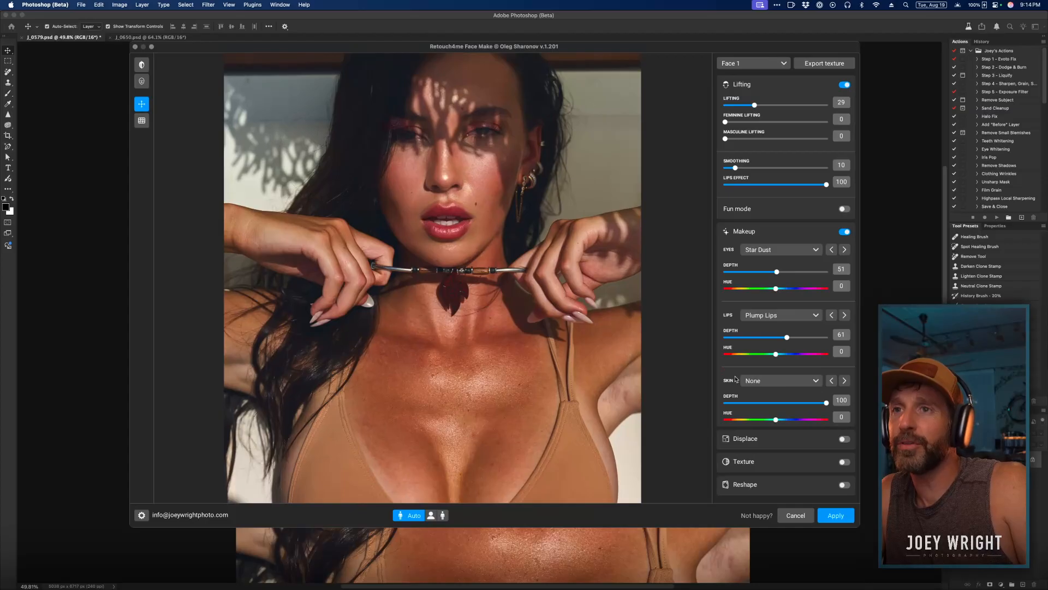
Apply the Scarlet Contour skin style at depth 36 and reduce the lips depth to 27.
{"action": "left_click", "coordinate": [780, 380]}
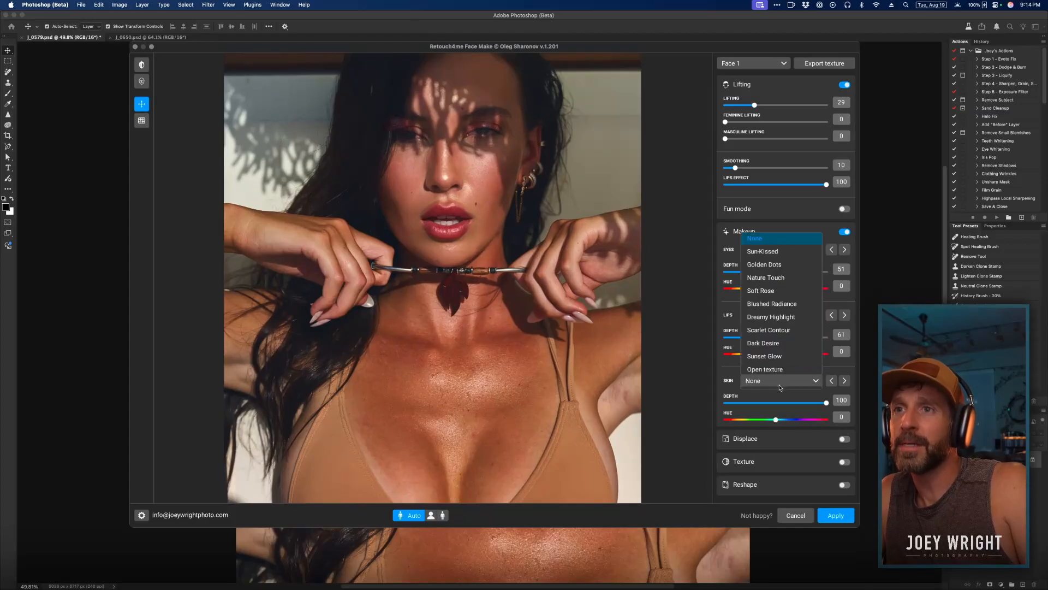
{"action": "left_click", "coordinate": [774, 330]}
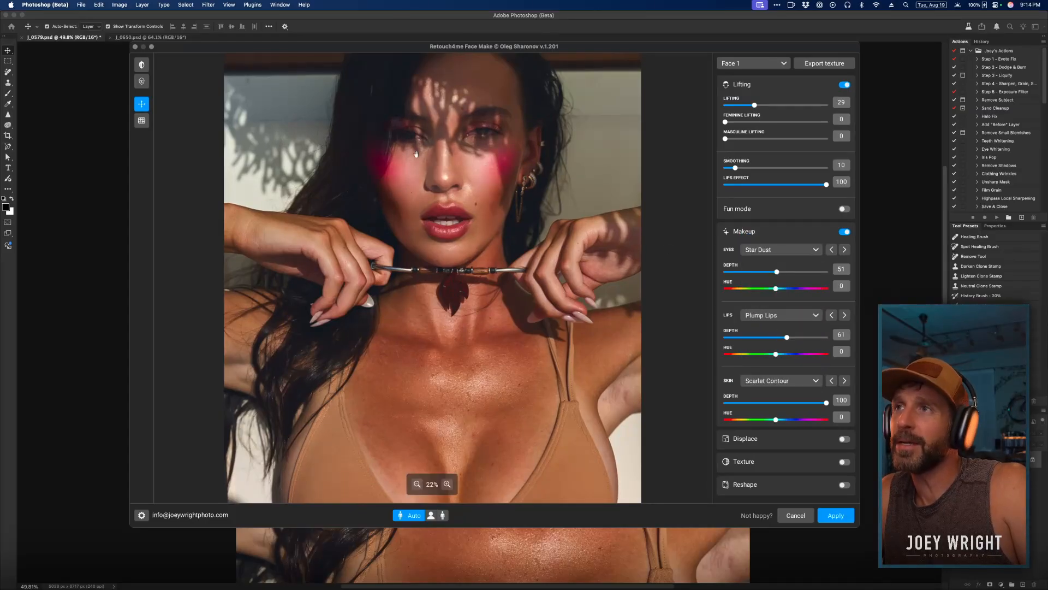
{"action": "left_click", "coordinate": [764, 339]}
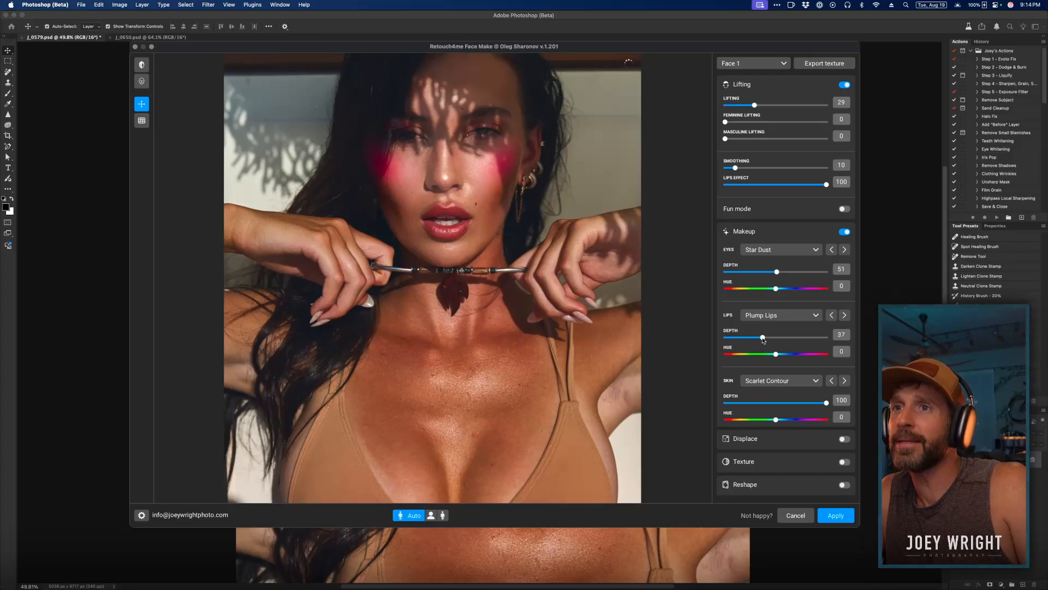
{"action": "left_click_drag", "start_coordinate": [763, 338], "coordinate": [752, 339]}
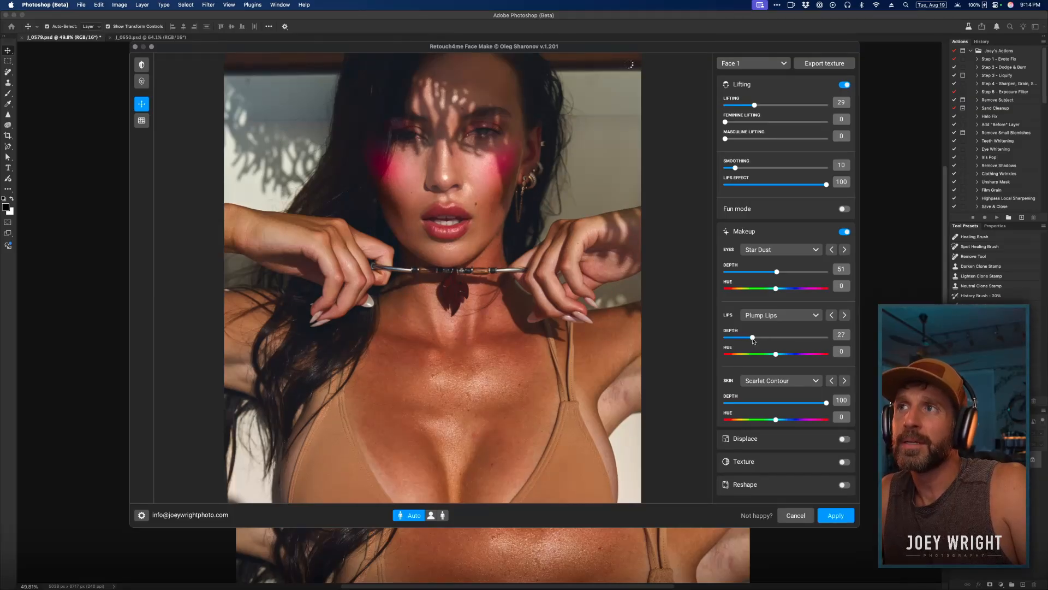
{"action": "scroll", "coordinate": [493, 307], "scroll_direction": "down", "scroll_amount": 2}
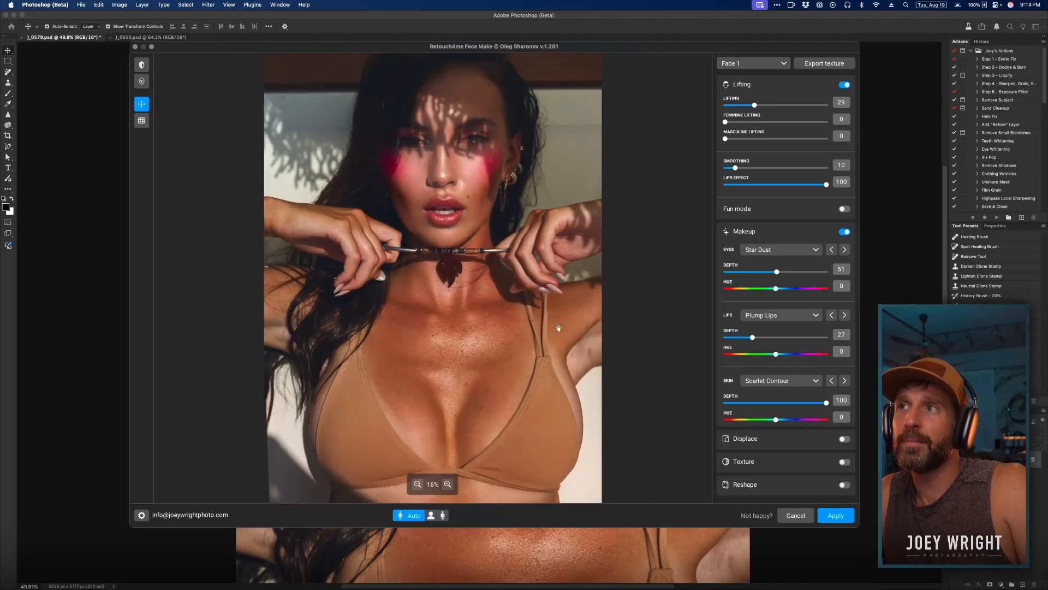
{"action": "left_click", "coordinate": [761, 404]}
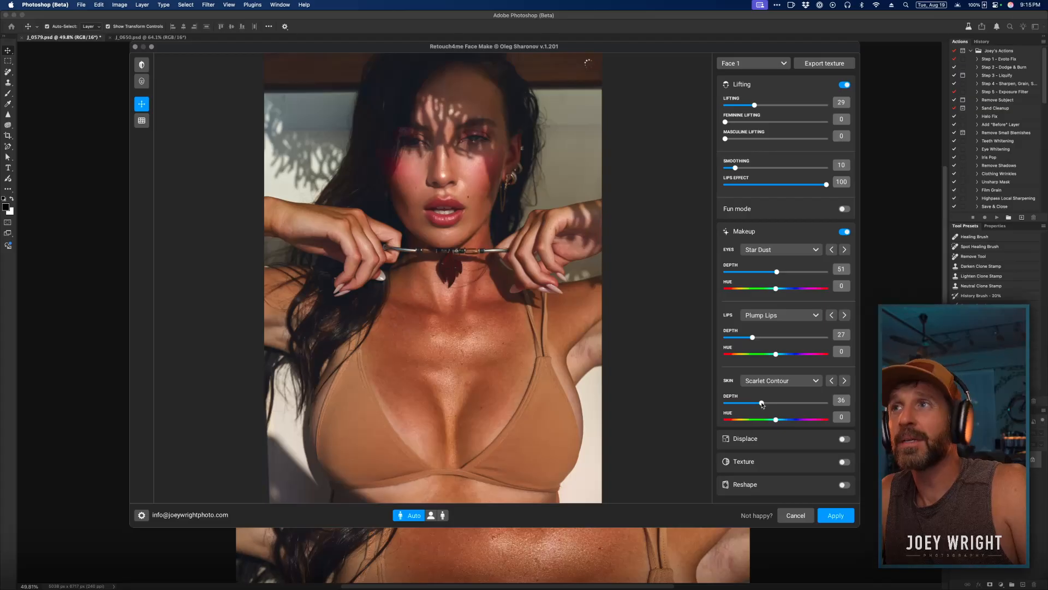
Toggle Displace on and off, enable Texture and change the face texture to Woman2.
{"action": "left_click", "coordinate": [844, 439]}
{"action": "left_click", "coordinate": [844, 440]}
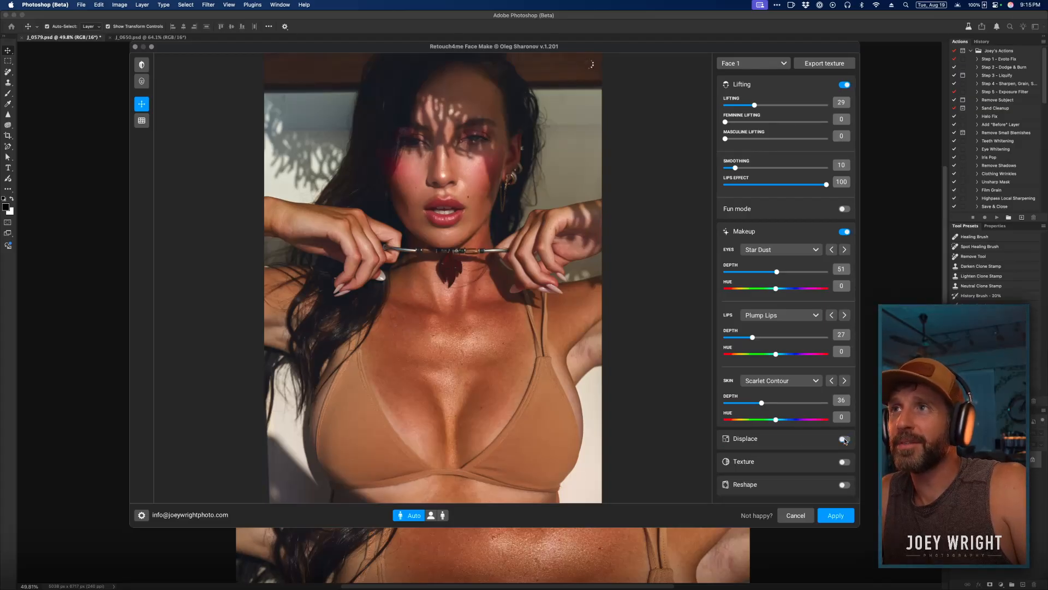
{"action": "left_click", "coordinate": [843, 463]}
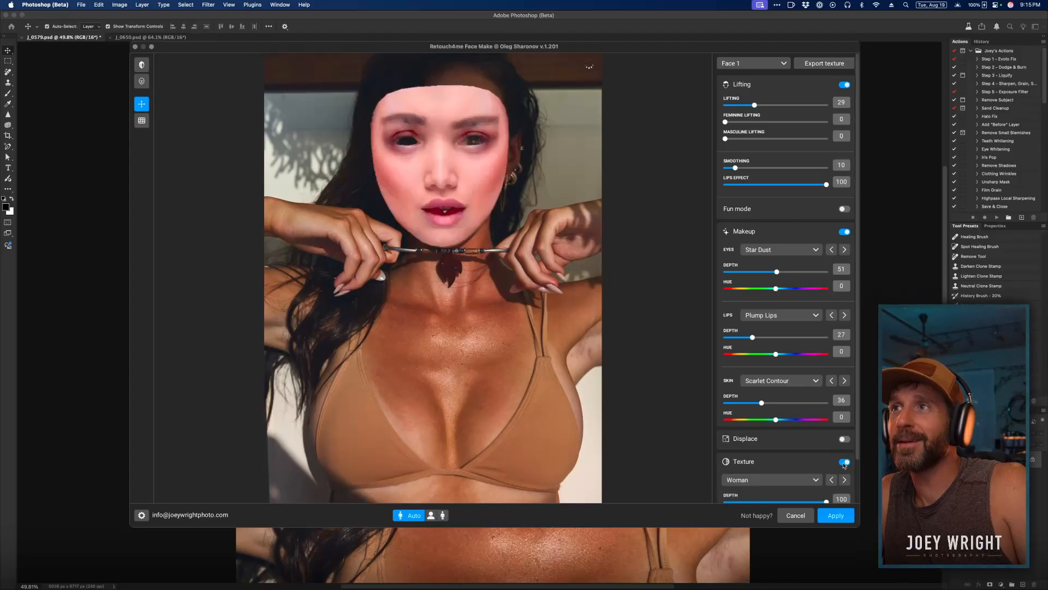
{"action": "scroll", "coordinate": [765, 453], "scroll_direction": "down", "scroll_amount": 2}
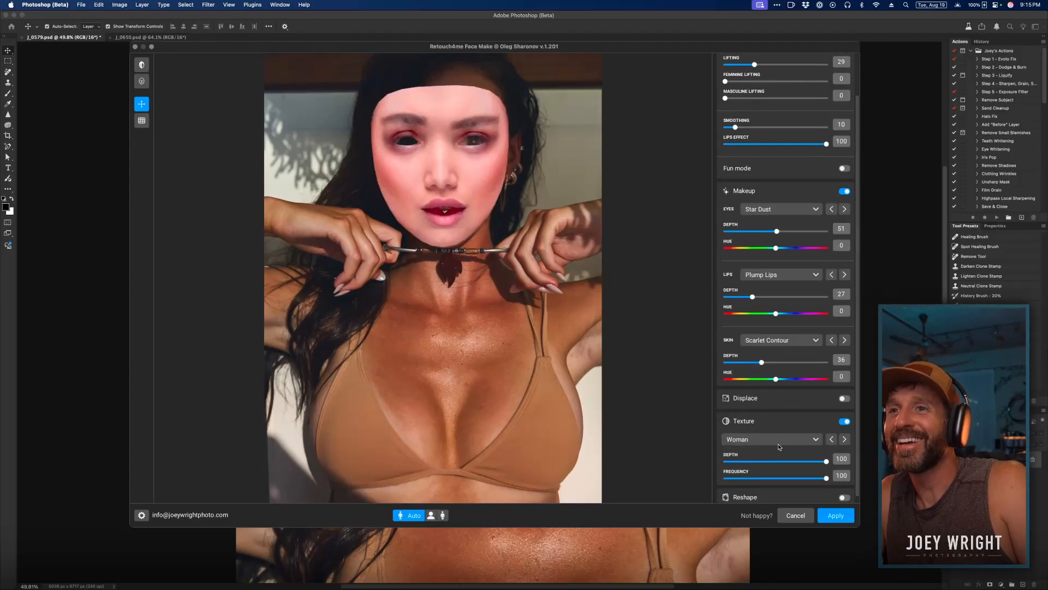
{"action": "left_click", "coordinate": [793, 438]}
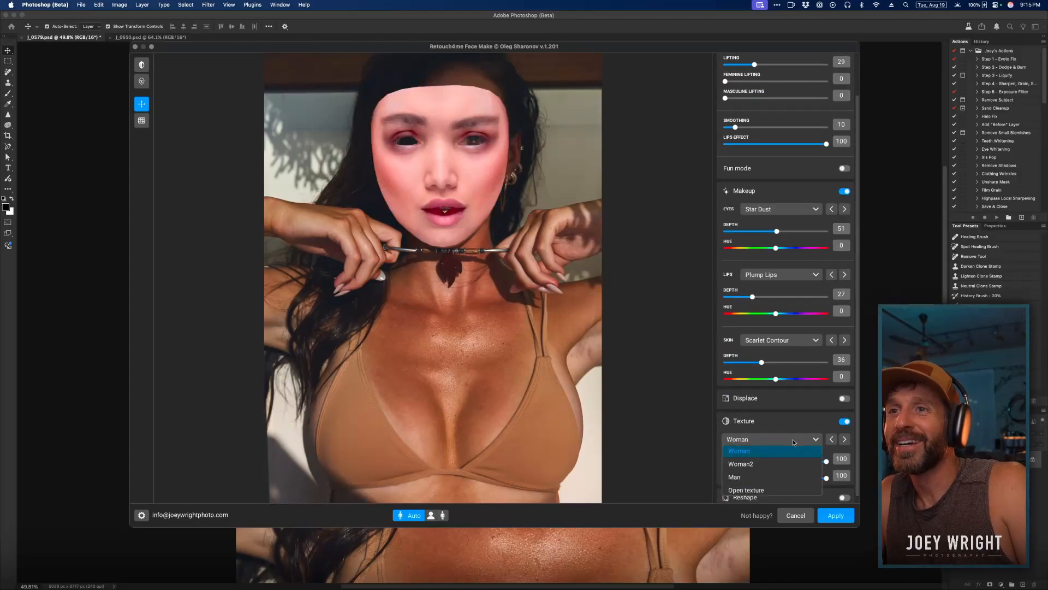
{"action": "left_click", "coordinate": [773, 466]}
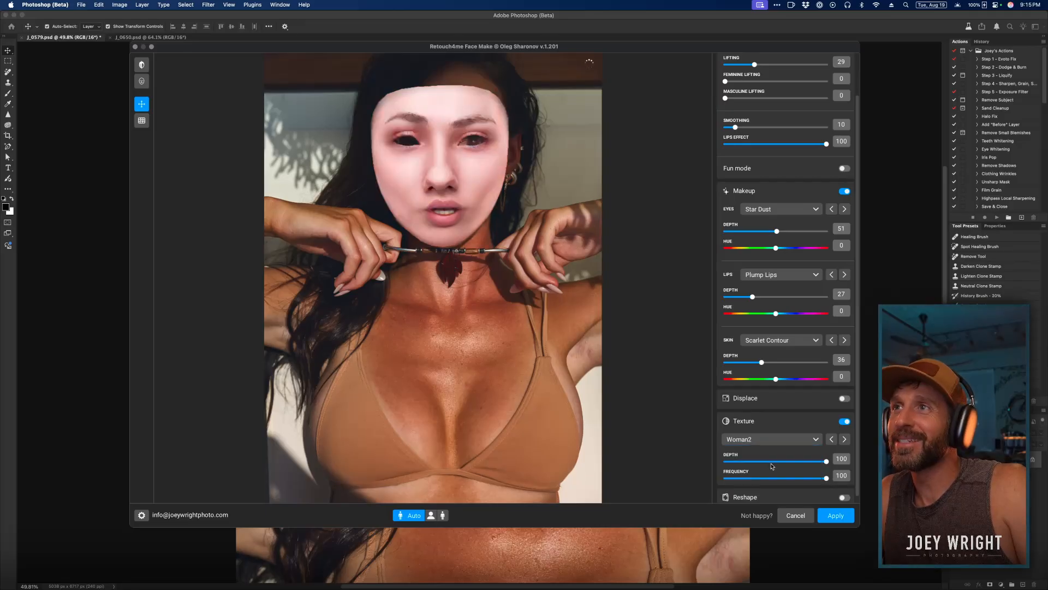
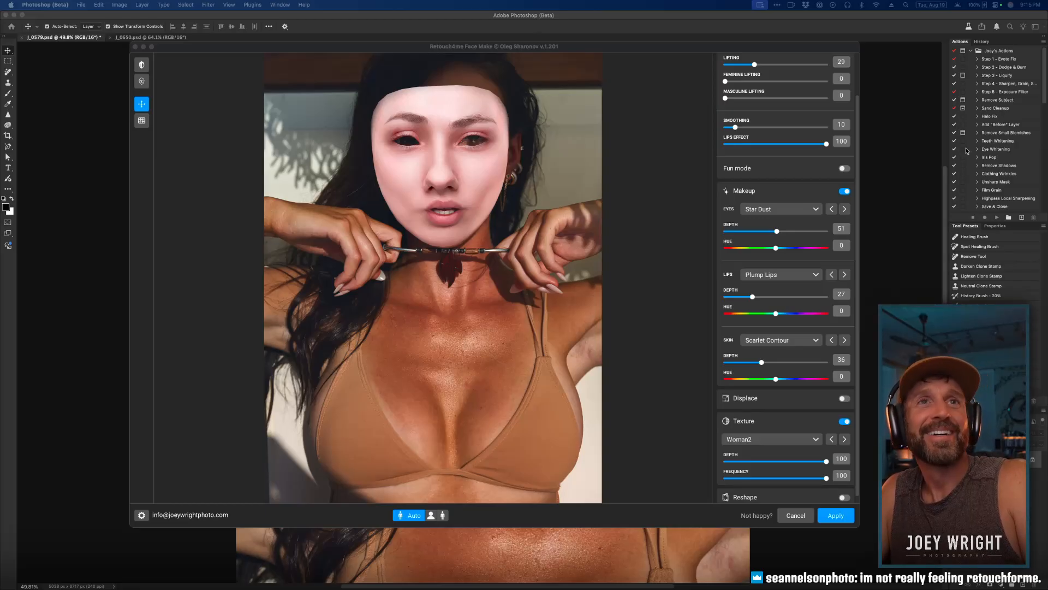
Switch to Chrome, compare the "vanilla sky mask" image results with the textured face and close the search tab.
{"action": "key", "text": "super+Tab"}
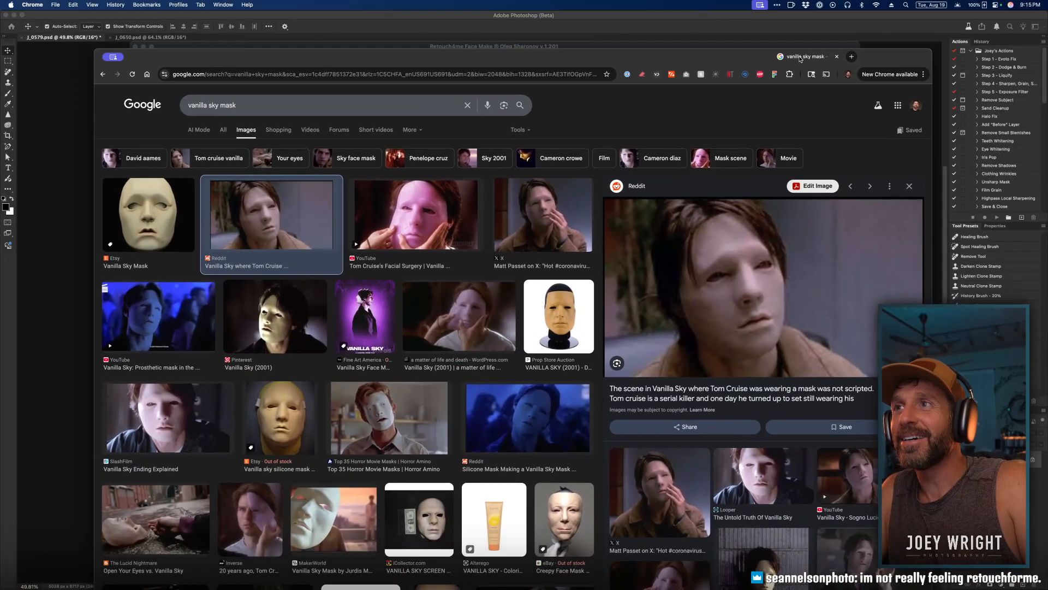
{"action": "key", "text": "ctrl+Up"}
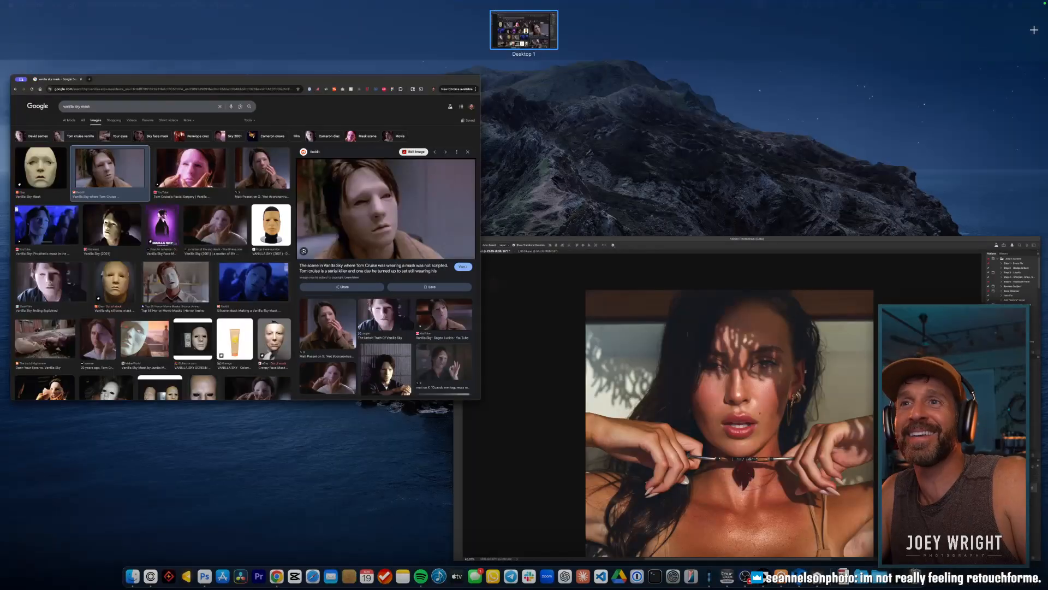
{"action": "key", "text": "ctrl+Up"}
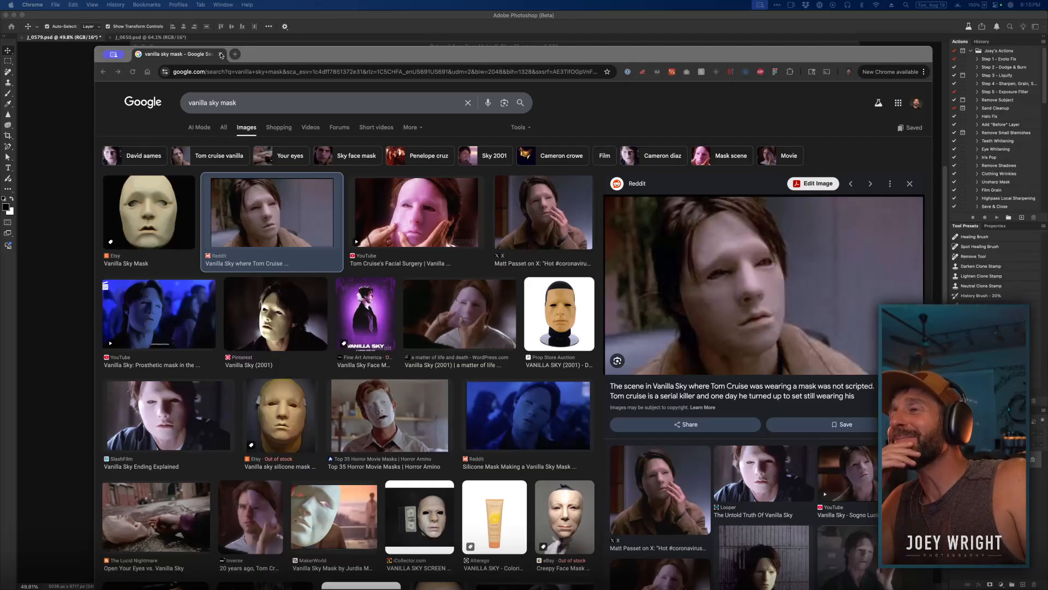
{"action": "left_click_drag", "start_coordinate": [347, 54], "coordinate": [878, 53]}
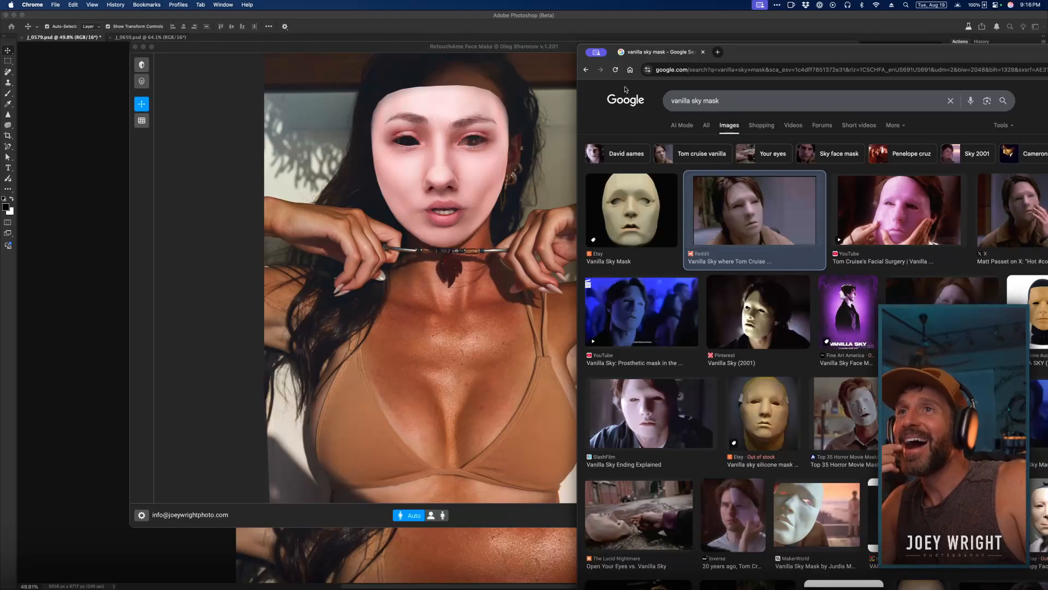
{"action": "left_click", "coordinate": [703, 53]}
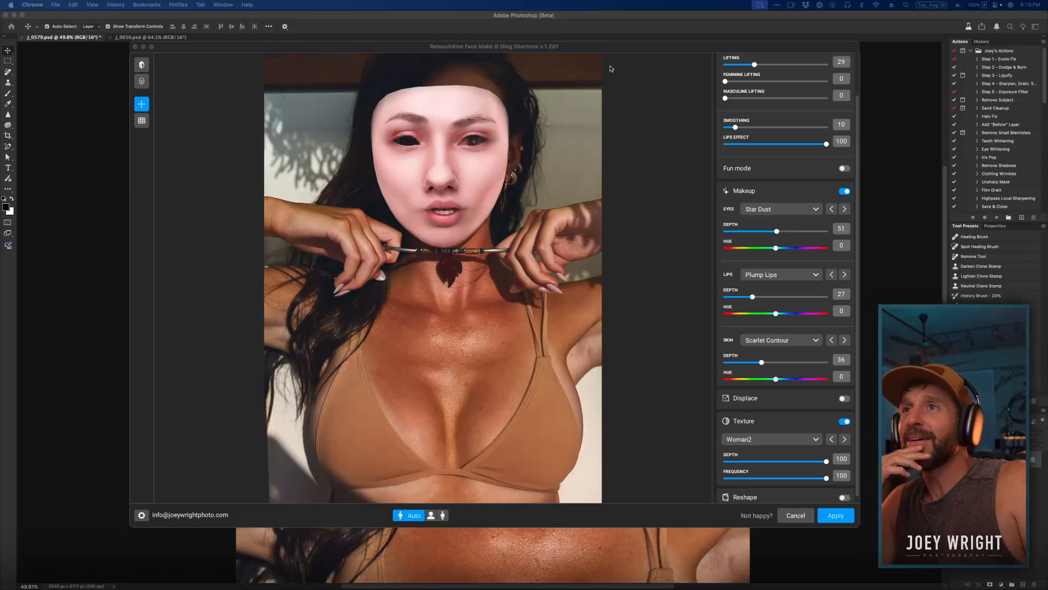
Turn off the Texture effect to remove the Woman2 overlay from the face.
{"action": "left_click_drag", "start_coordinate": [590, 51], "coordinate": [601, 68]}
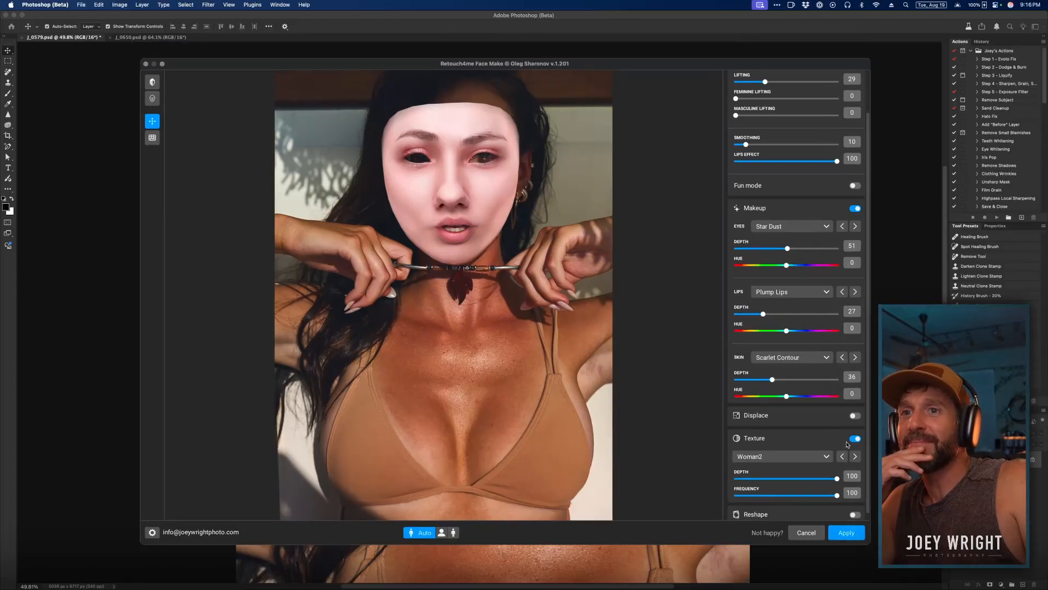
{"action": "left_click", "coordinate": [853, 439]}
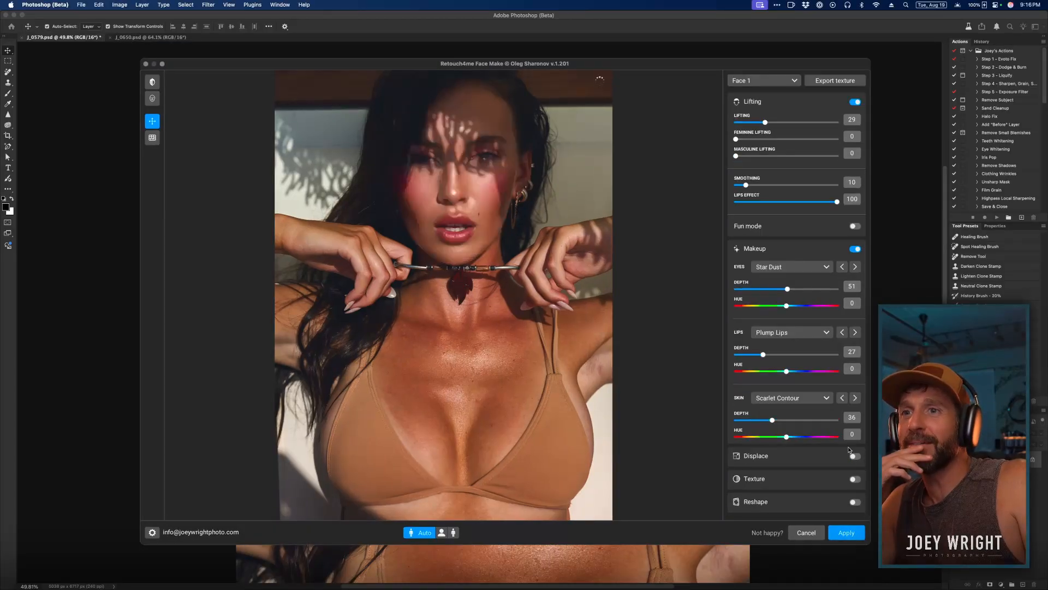
Enable Reshape, try the Woman face shape and switch it to Woman2.
{"action": "left_click", "coordinate": [856, 501]}
{"action": "scroll", "coordinate": [793, 514], "scroll_direction": "down", "scroll_amount": 3}
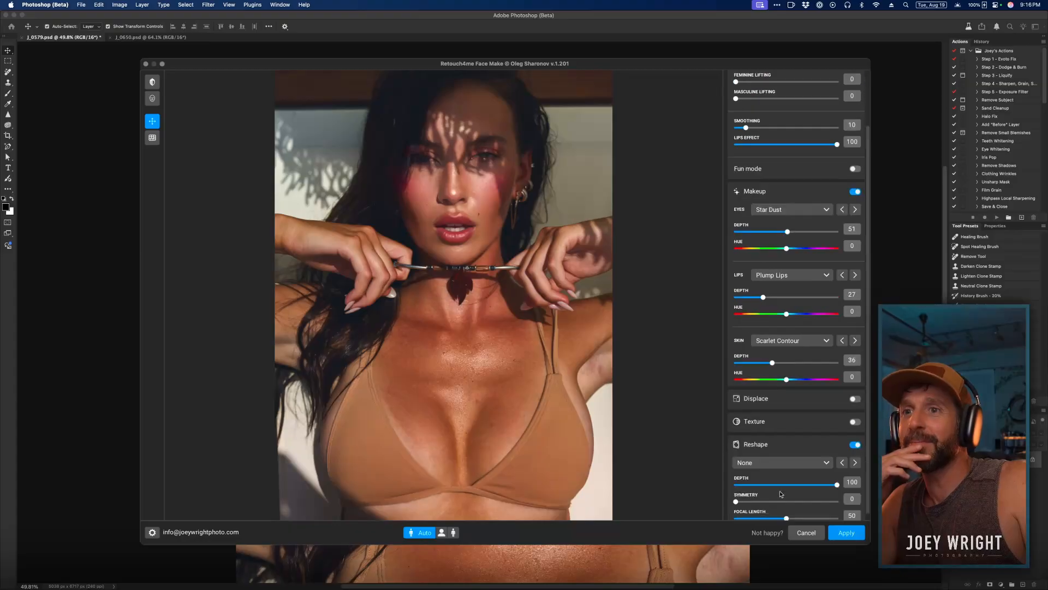
{"action": "left_click", "coordinate": [787, 457]}
{"action": "left_click", "coordinate": [785, 455]}
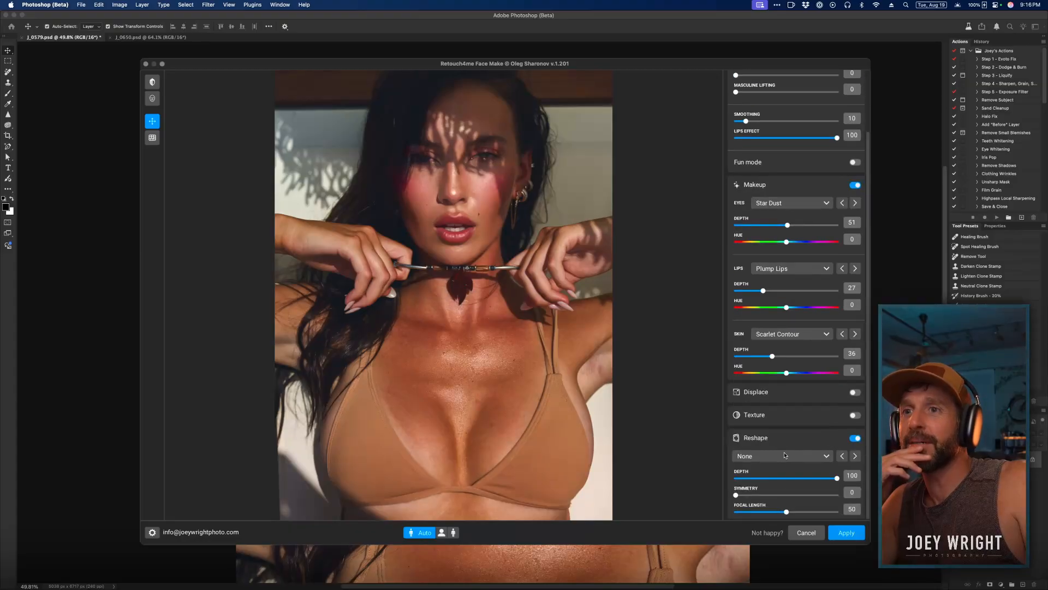
{"action": "left_click", "coordinate": [785, 456]}
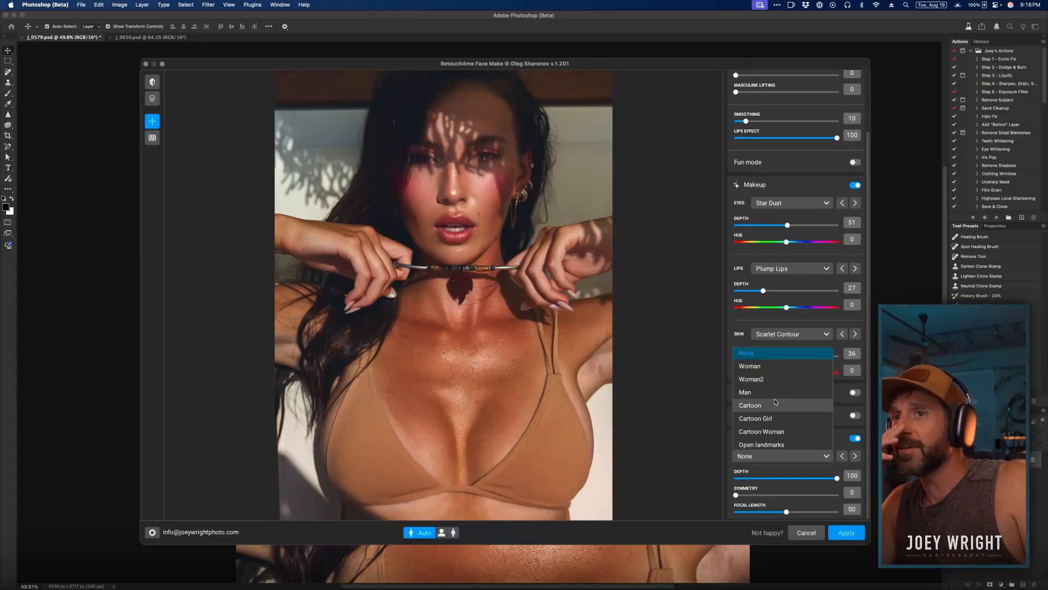
{"action": "left_click", "coordinate": [774, 369]}
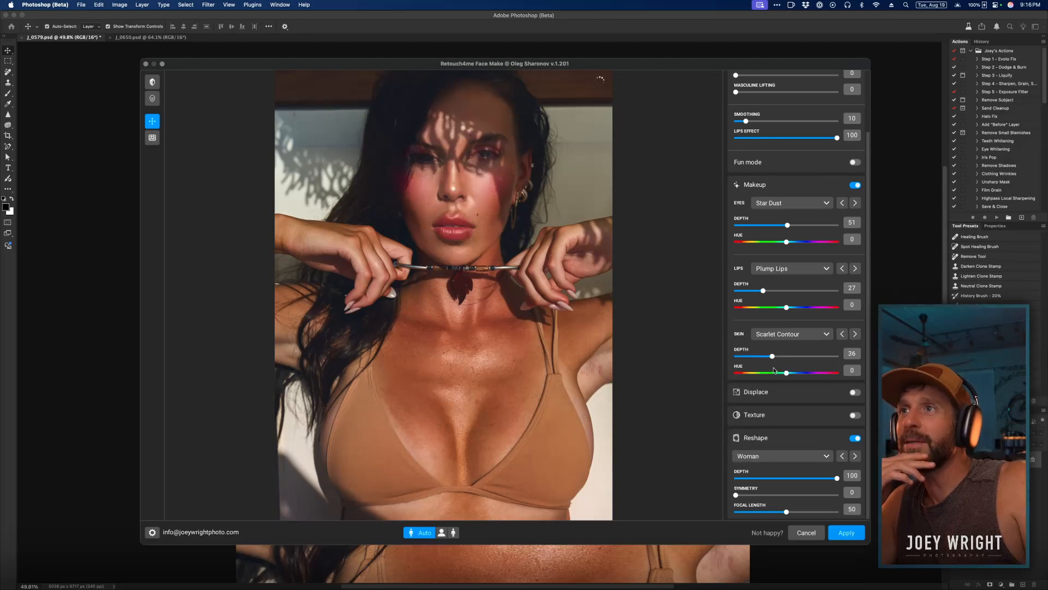
{"action": "left_click", "coordinate": [788, 456]}
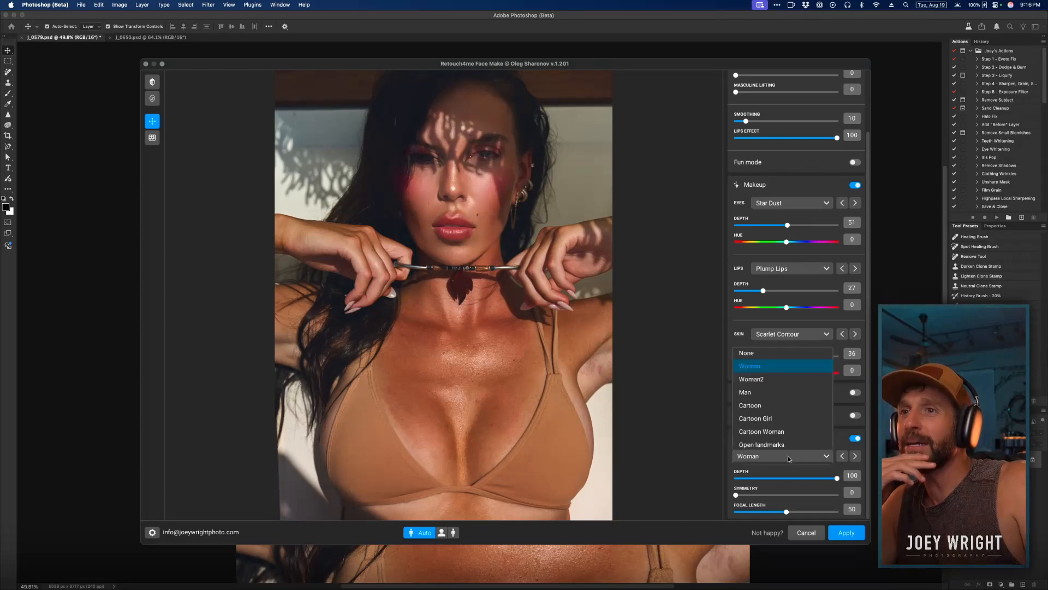
{"action": "left_click", "coordinate": [778, 380]}
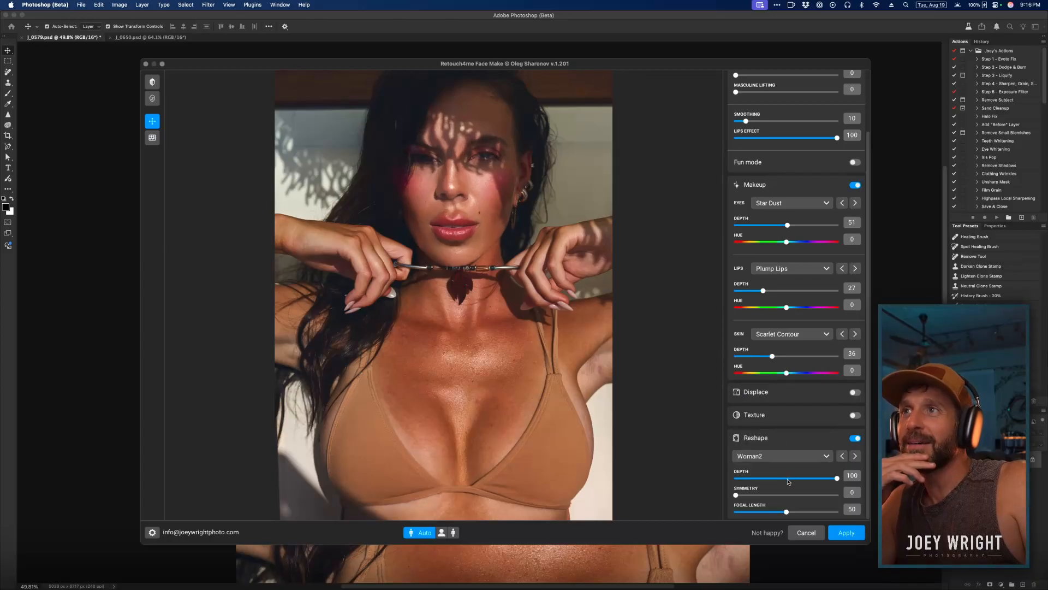
Try the Cartoon Girl face shape, turn Reshape off and apply the remaining Face Make effects to the portrait.
{"action": "left_click", "coordinate": [798, 454]}
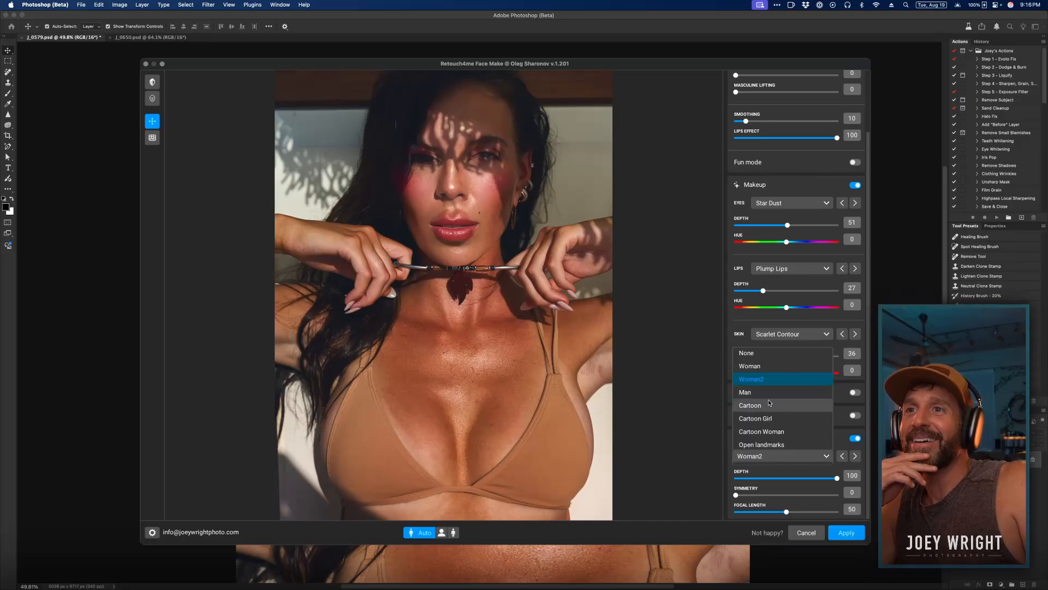
{"action": "left_click", "coordinate": [773, 419]}
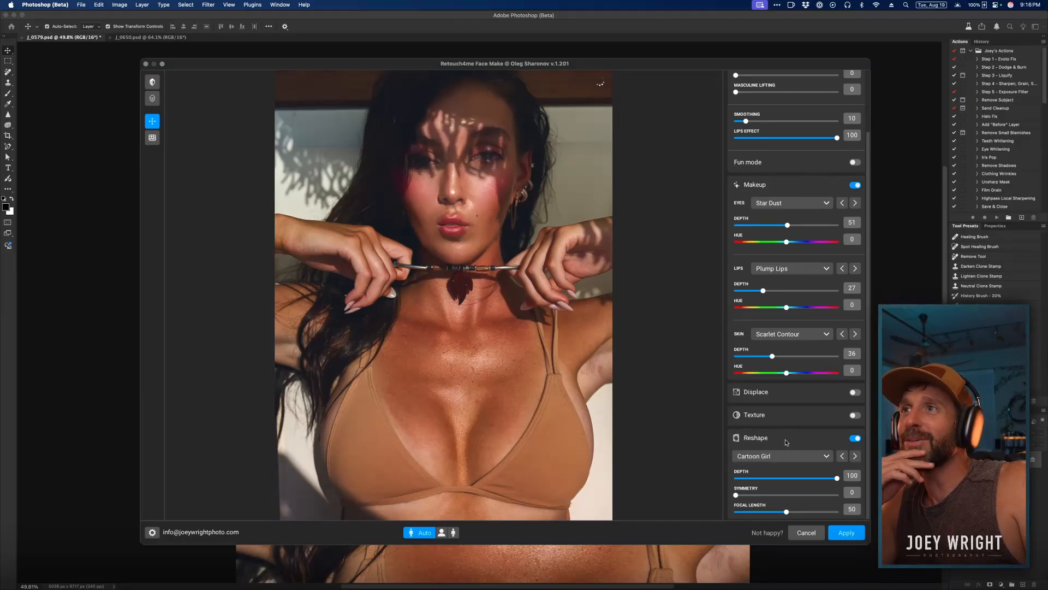
{"action": "left_click", "coordinate": [855, 439]}
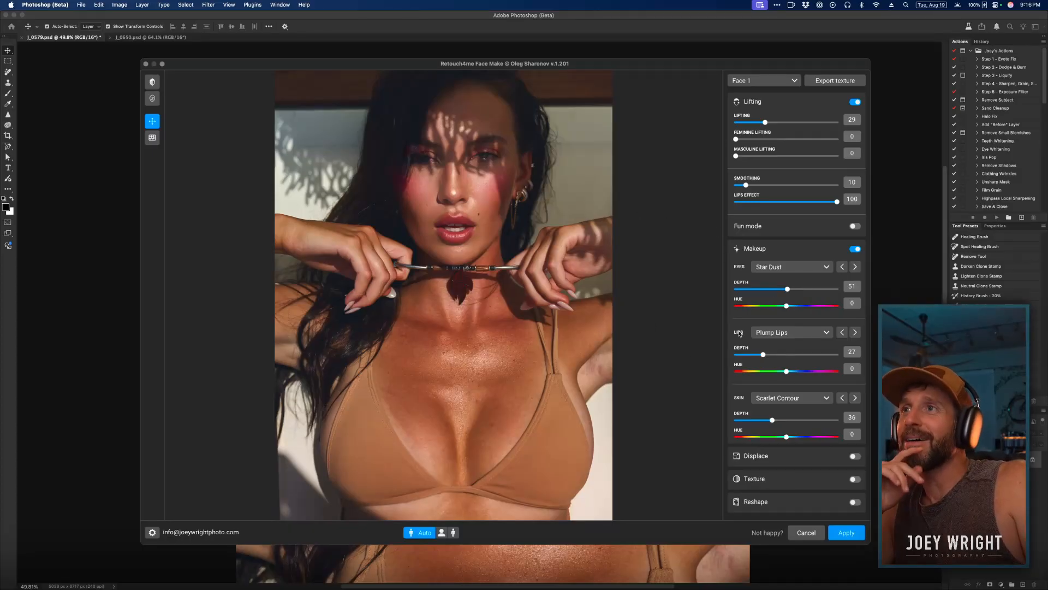
{"action": "left_click", "coordinate": [845, 534]}
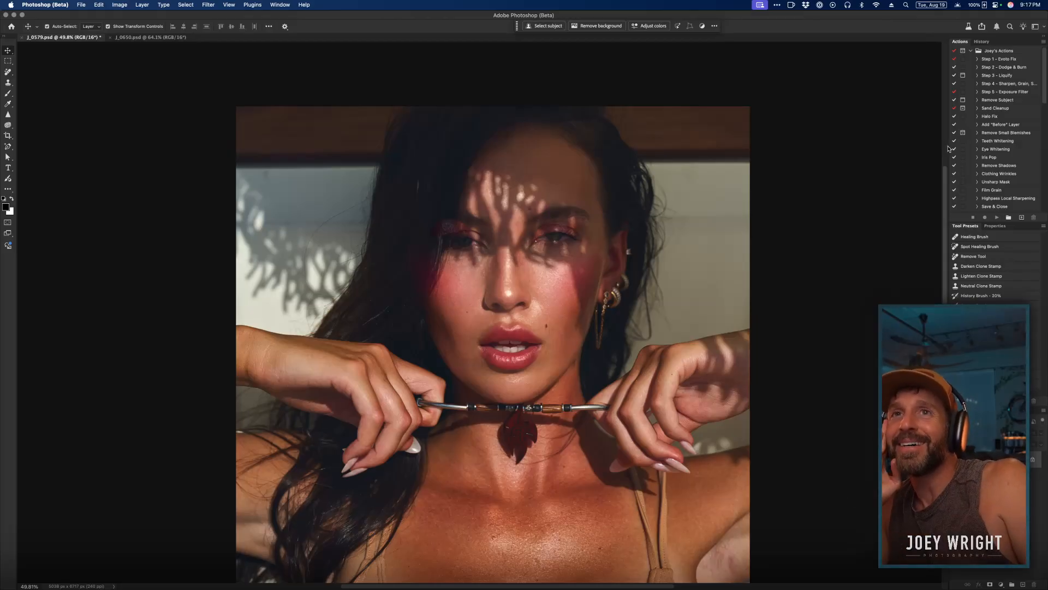
Choose the History Brush - 20% preset and set its flow to 100%.
{"action": "left_click", "coordinate": [978, 296]}
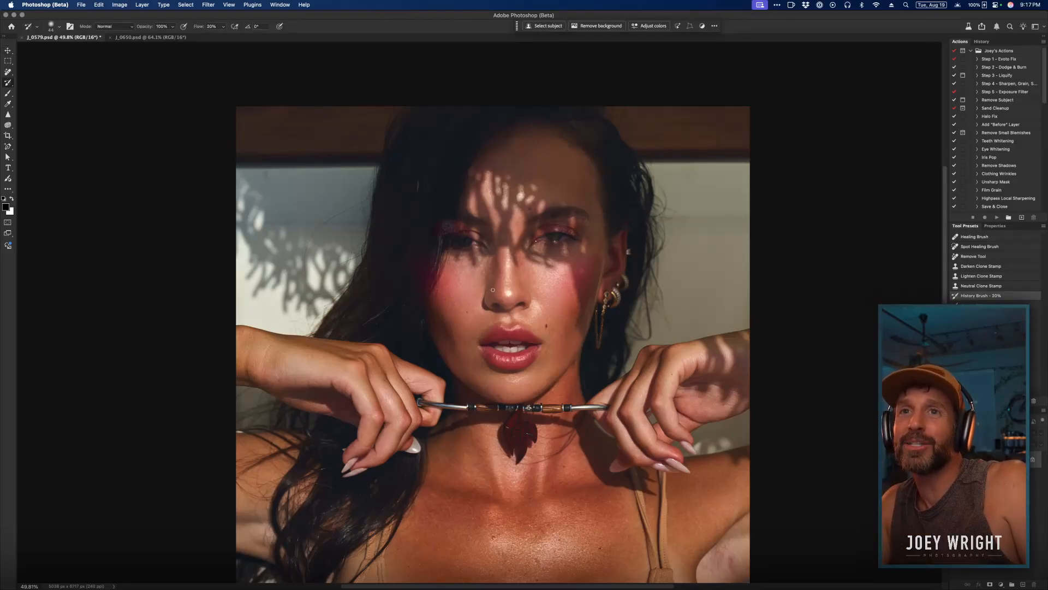
{"action": "left_click_drag", "start_coordinate": [199, 25], "coordinate": [203, 25]}
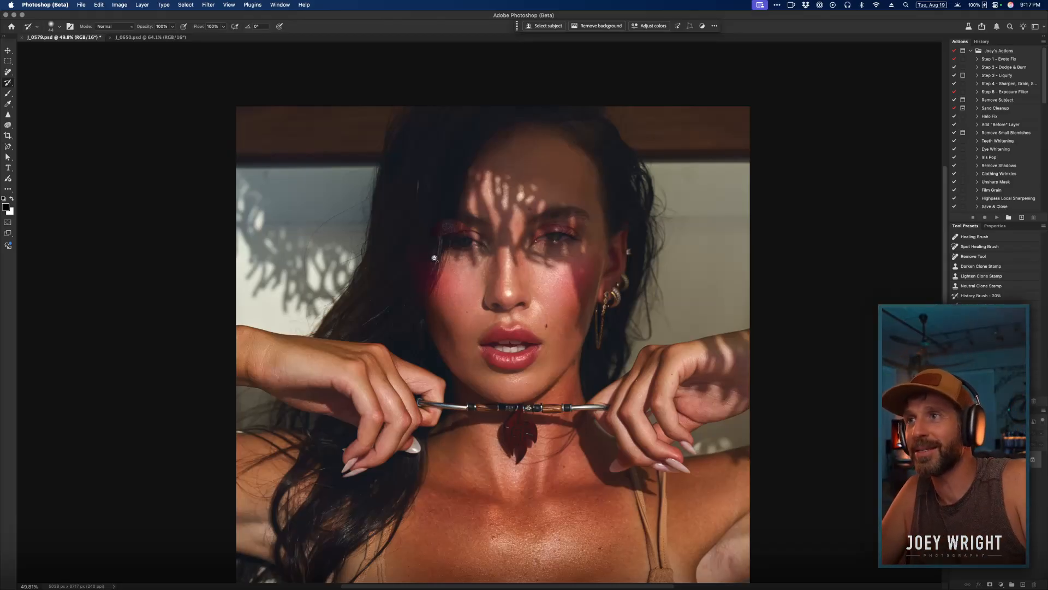
{"action": "left_click_drag", "start_coordinate": [426, 260], "coordinate": [437, 262]}
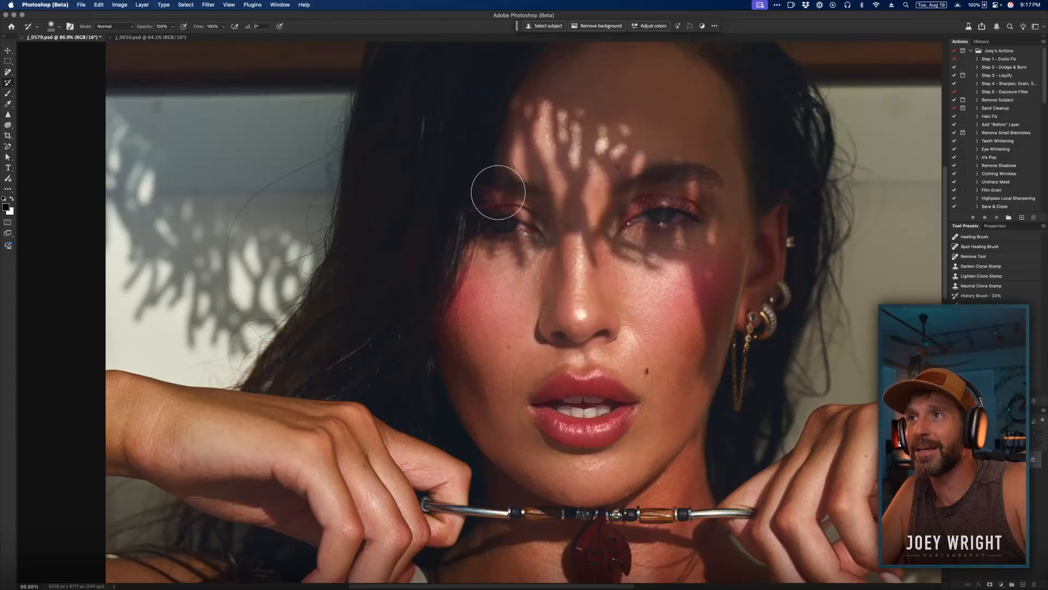
{"action": "scroll", "coordinate": [565, 205], "scroll_direction": "down", "scroll_amount": 3}
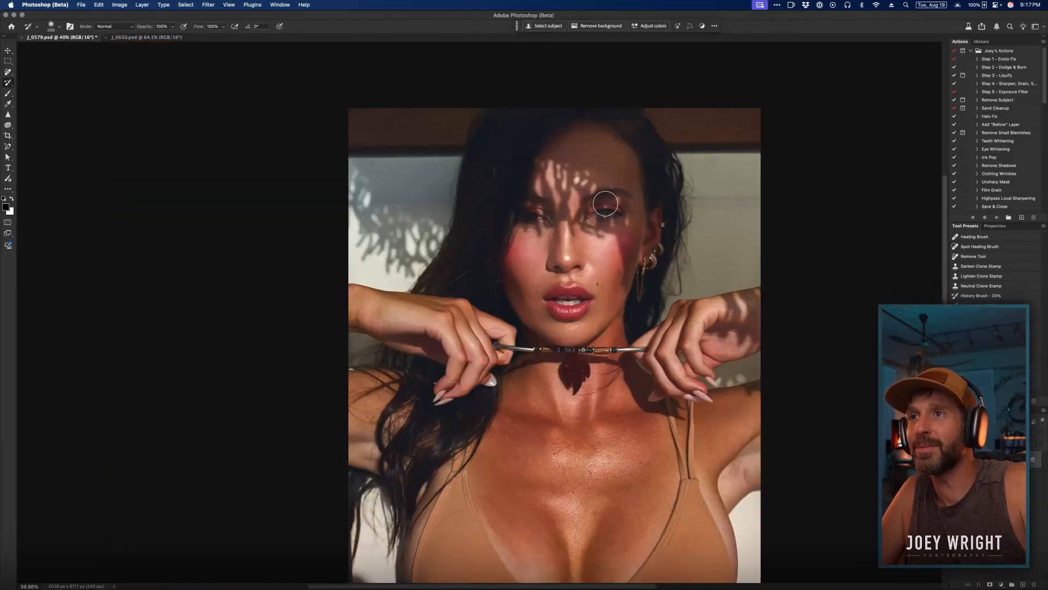
{"action": "scroll", "coordinate": [541, 199], "scroll_direction": "up", "scroll_amount": 3}
Adjust the History Brush size, set its flow to 64% and paint away the makeup spilling onto the hair beside the face.
{"action": "right_click", "coordinate": [499, 225], "text": "ctrl+alt"}
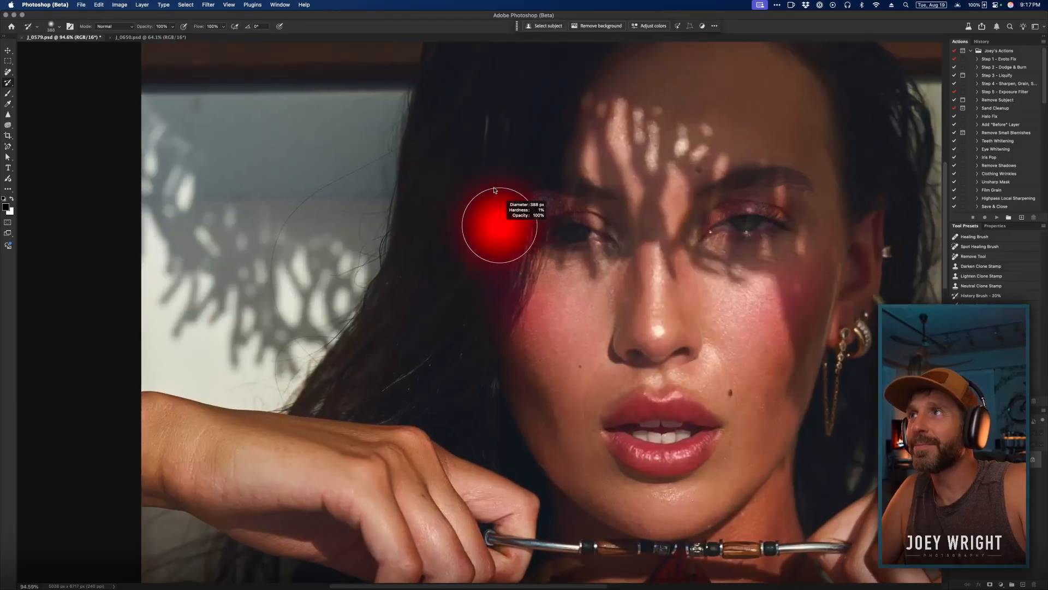
{"action": "left_click_drag", "start_coordinate": [500, 225], "coordinate": [454, 202]}
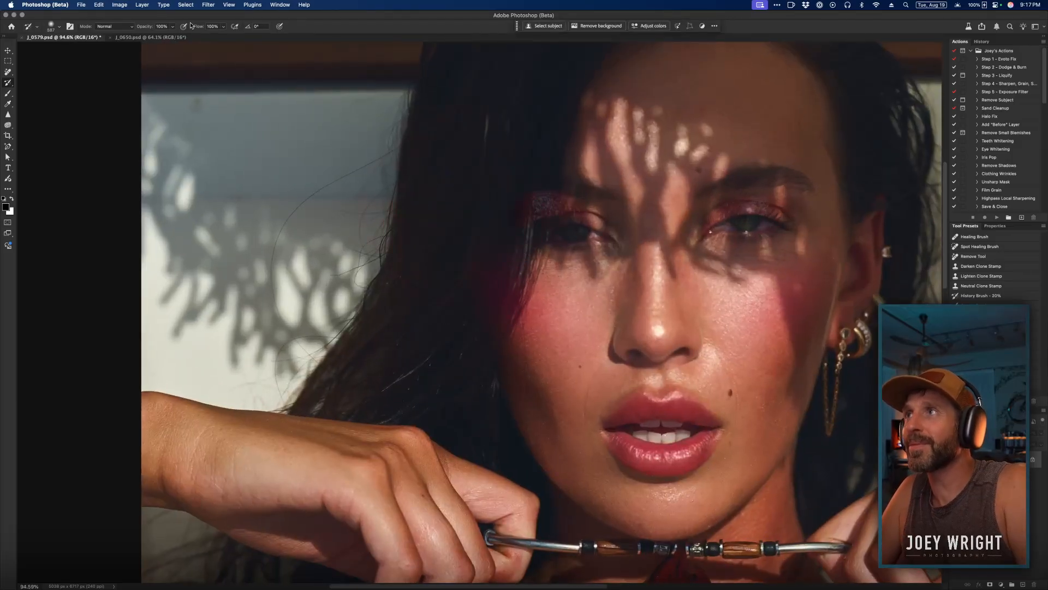
{"action": "type", "text": "64"}
{"action": "key", "text": "Return"}
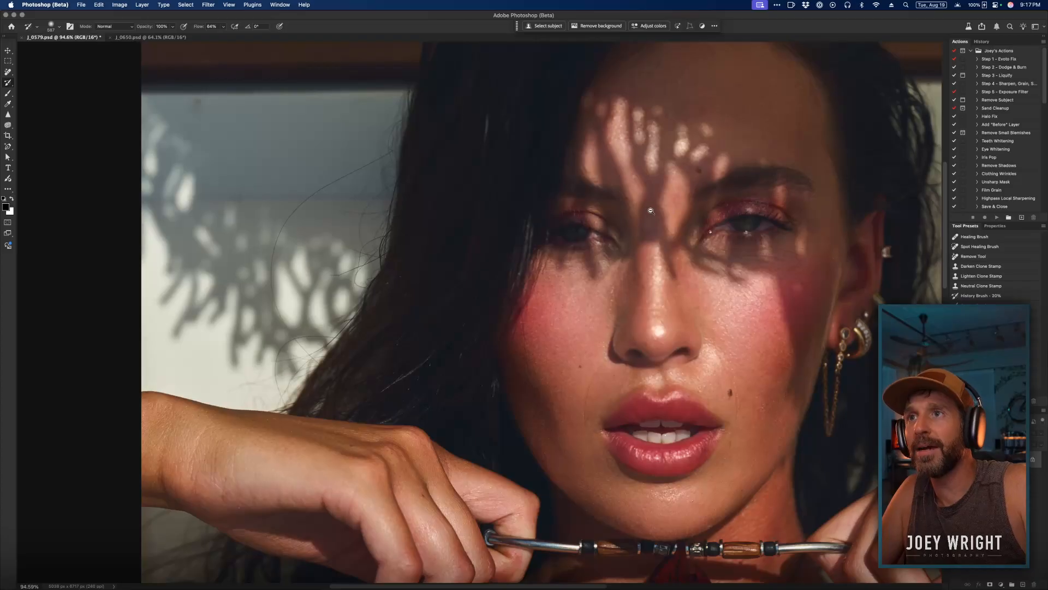
Examine the eyelid makeup up close and paint the original face back over the heavy makeup with an enlarged History Brush.
{"action": "scroll", "coordinate": [665, 201], "scroll_direction": "down", "scroll_amount": 5}
{"action": "scroll", "coordinate": [665, 201], "scroll_direction": "up", "scroll_amount": 6}
{"action": "scroll", "coordinate": [604, 291], "scroll_direction": "down", "scroll_amount": 2}
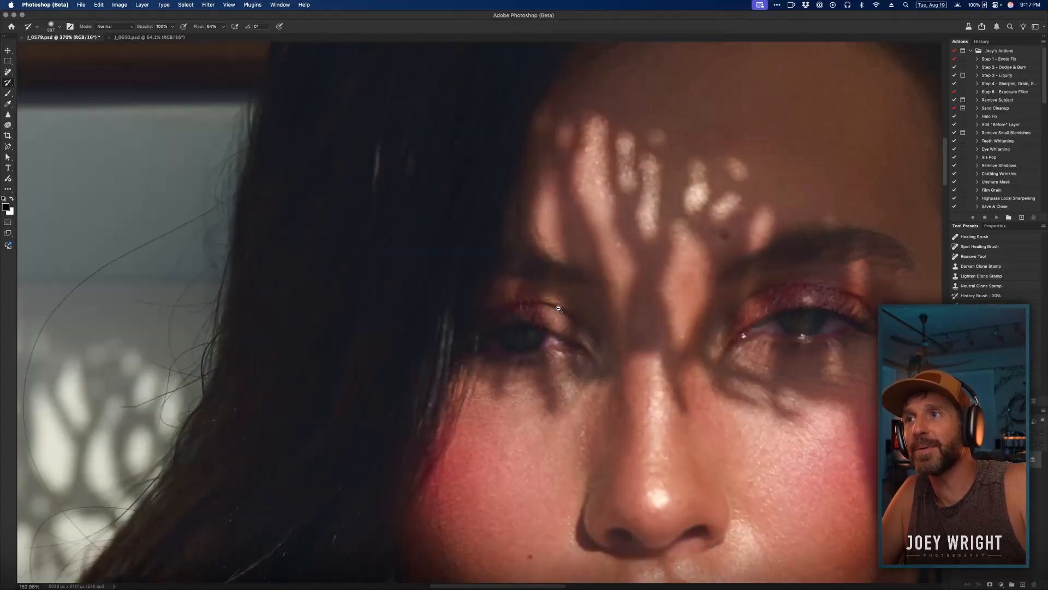
{"action": "left_click_drag", "start_coordinate": [628, 284], "coordinate": [595, 264]}
{"action": "scroll", "coordinate": [730, 238], "scroll_direction": "up", "scroll_amount": 6}
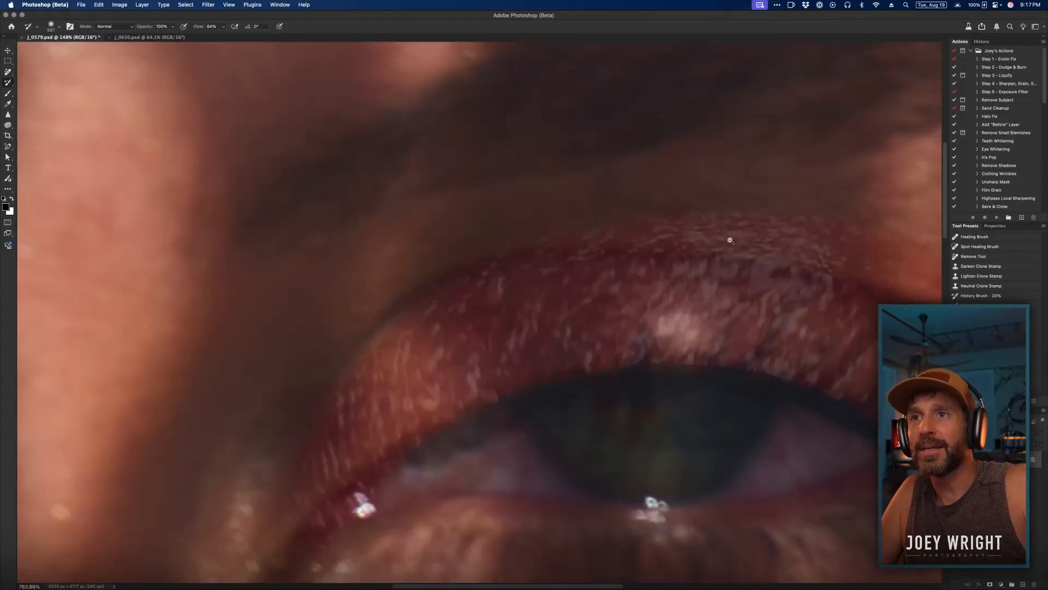
{"action": "scroll", "coordinate": [731, 240], "scroll_direction": "down", "scroll_amount": 10}
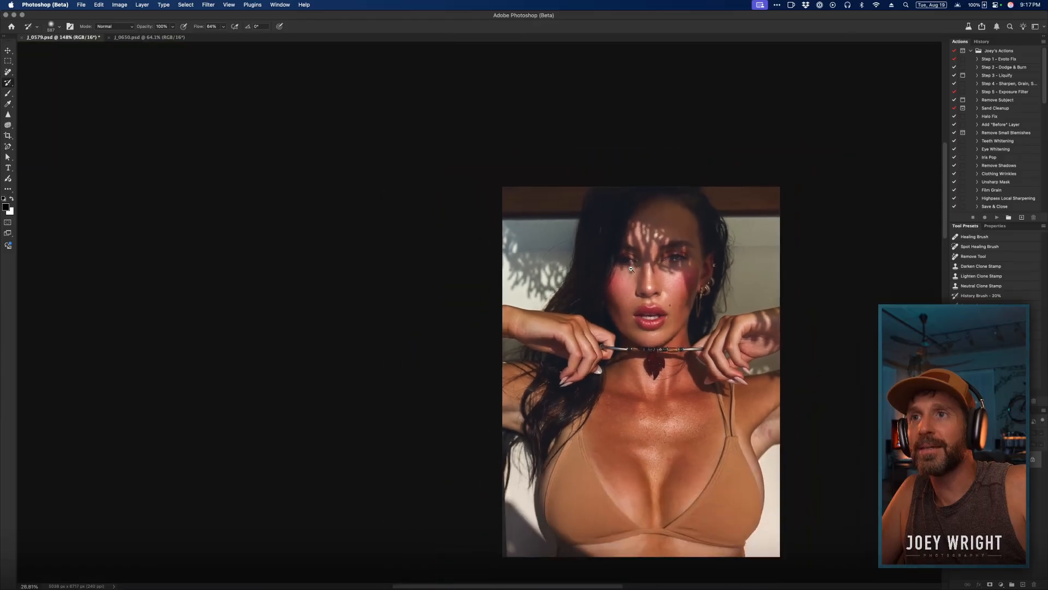
{"action": "left_click_drag", "start_coordinate": [632, 223], "coordinate": [657, 213]}
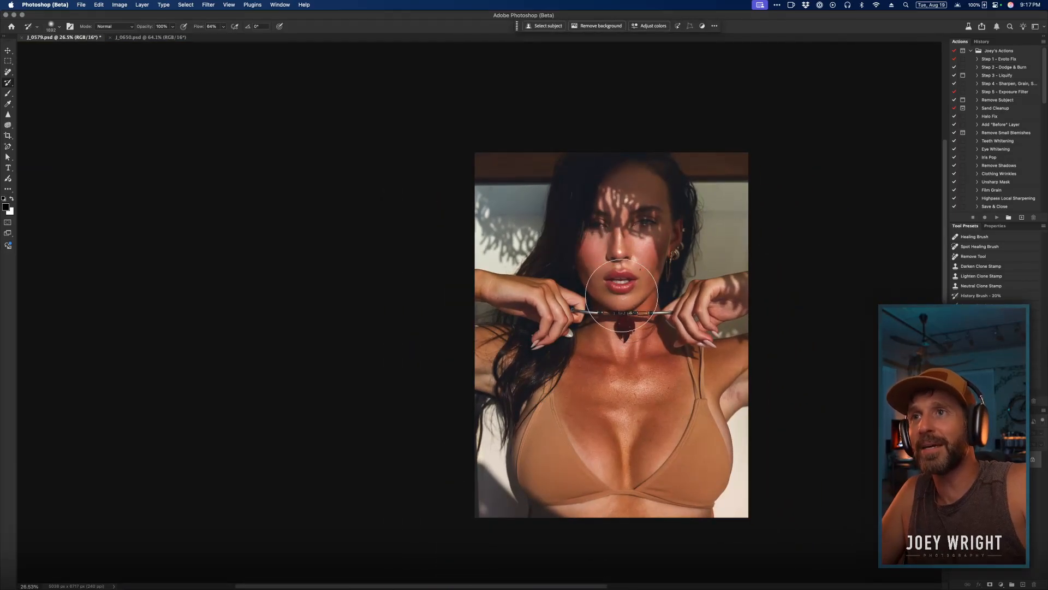
Switch to the j_0650.psd document and open the Retouch4me Face Make filter on it.
{"action": "left_click", "coordinate": [154, 38]}
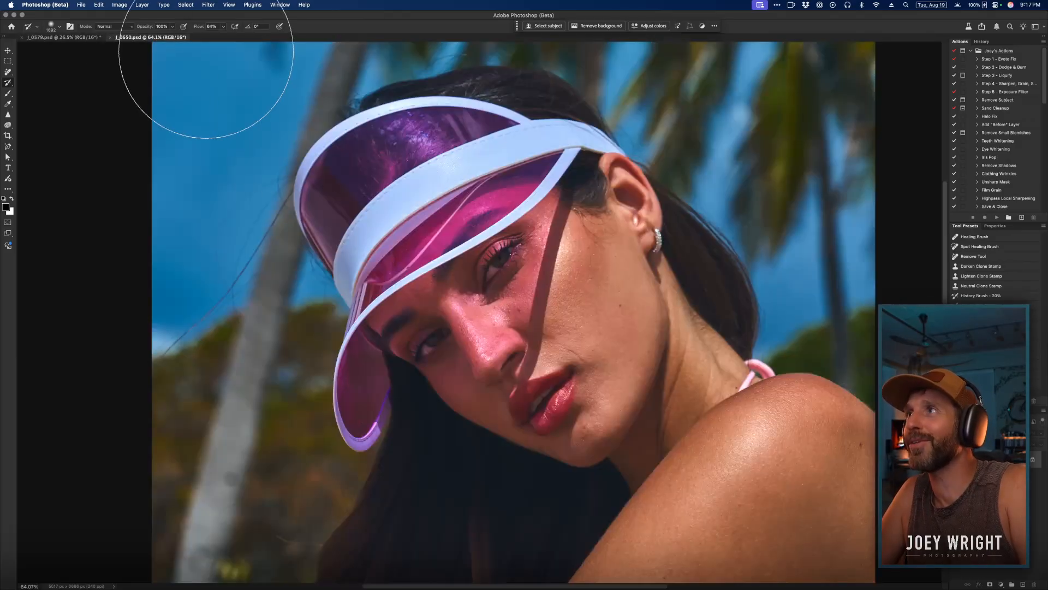
{"action": "key", "text": "super+0"}
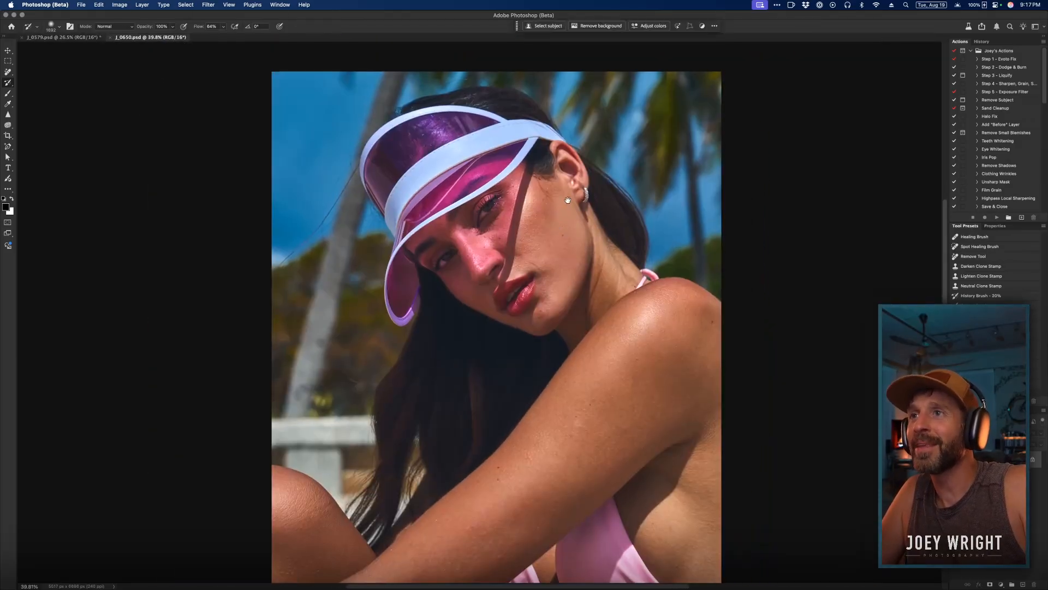
{"action": "left_click", "coordinate": [250, 5]}
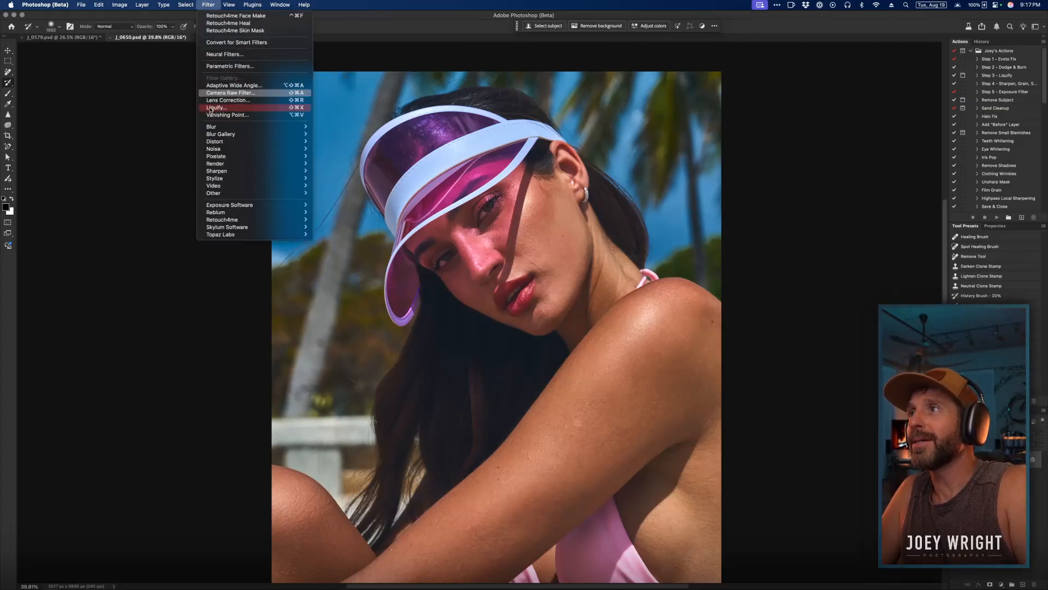
{"action": "mouse_move", "coordinate": [245, 221]}
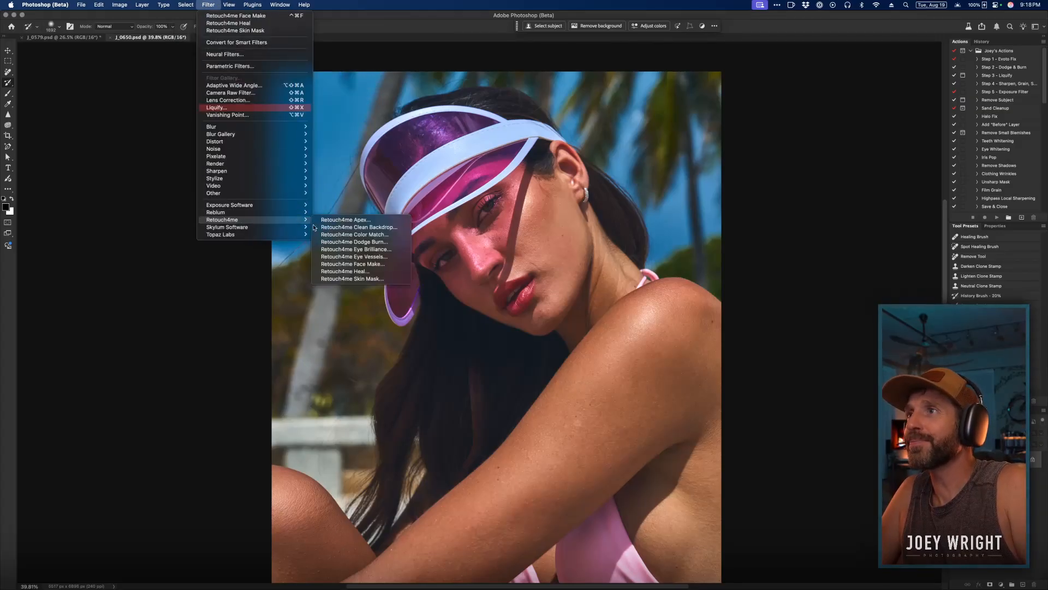
{"action": "left_click", "coordinate": [380, 264]}
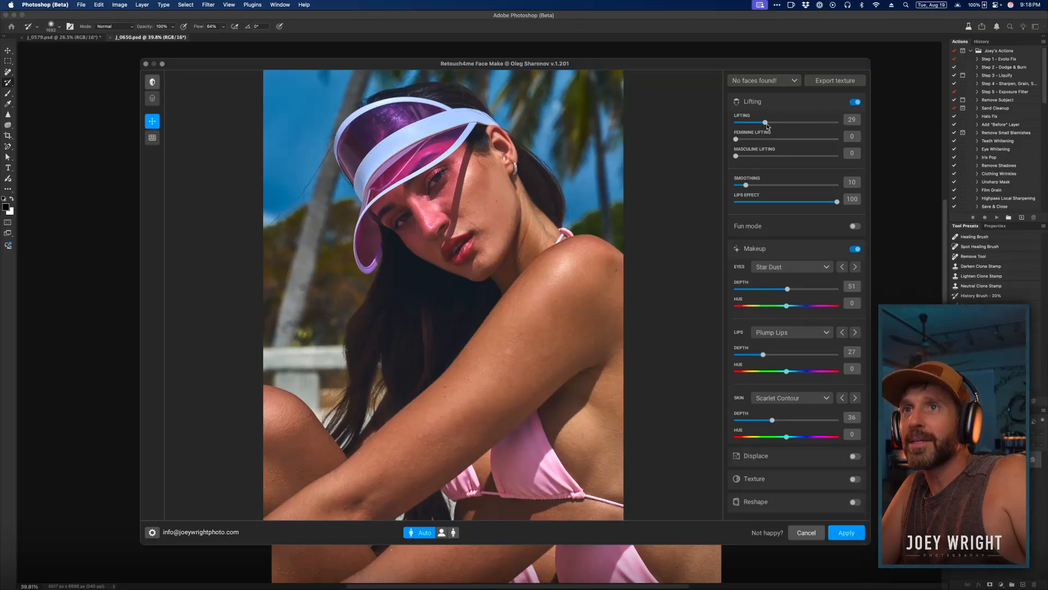
Try the alternative face-detection modes, ending on close-up portrait, and cancel Face Make.
{"action": "left_click", "coordinate": [442, 536]}
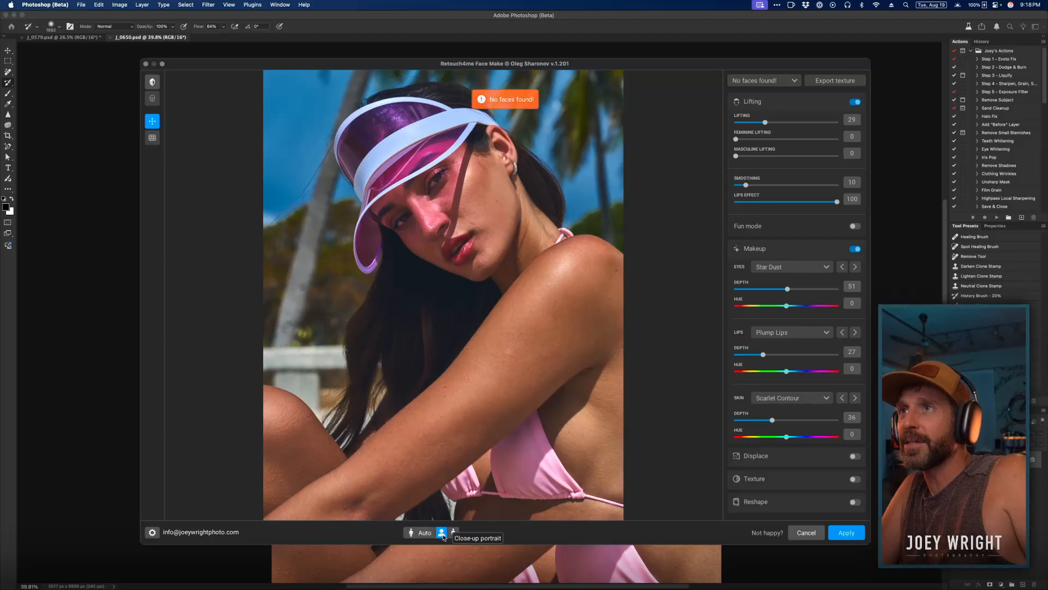
{"action": "left_click", "coordinate": [453, 533]}
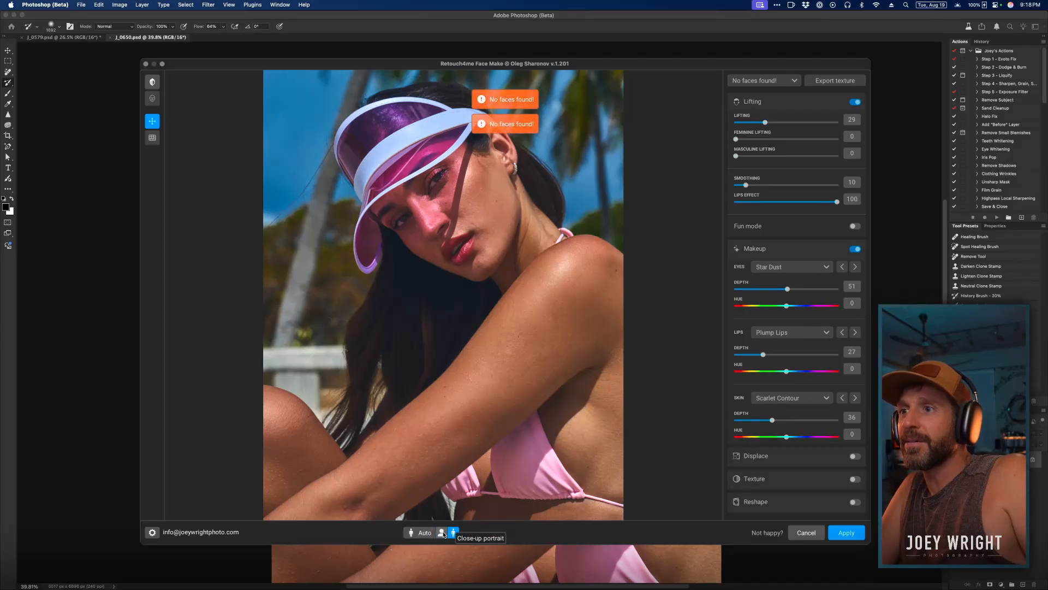
{"action": "left_click", "coordinate": [441, 535]}
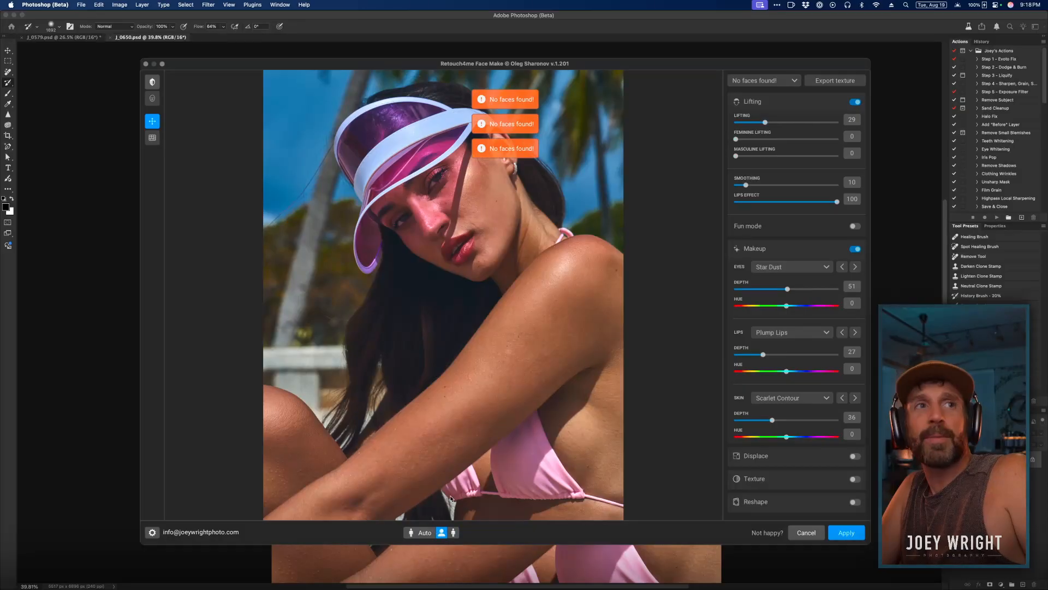
{"action": "left_click", "coordinate": [807, 532]}
Switch to Capture One, select the orange bikini photo J_0308.NEF and send it to Photoshop with the PSD to Photoshop recipe.
{"action": "mouse_move", "coordinate": [147, 587]}
{"action": "left_click", "coordinate": [153, 570]}
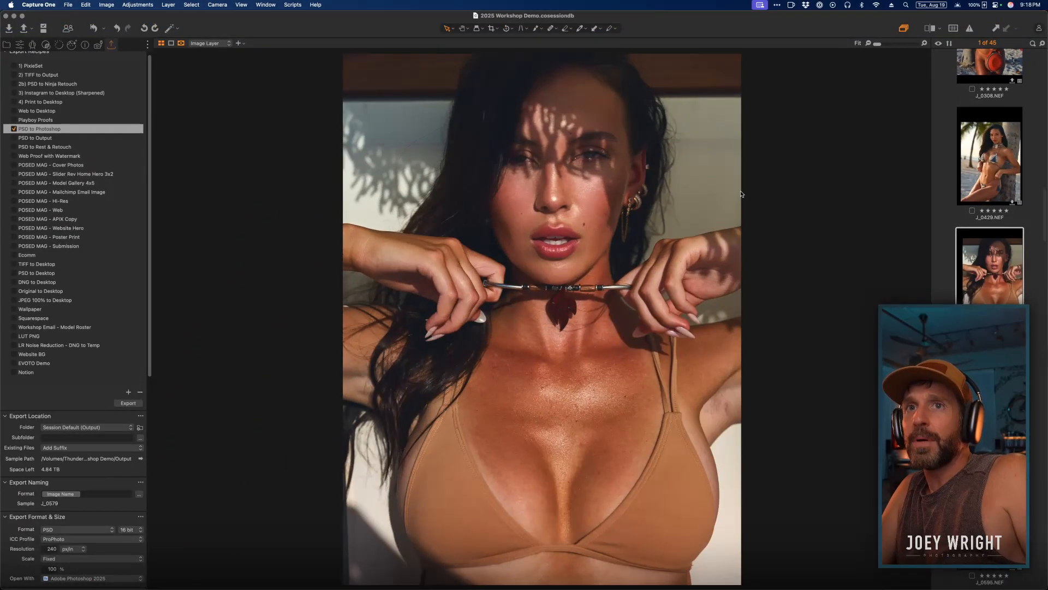
{"action": "scroll", "coordinate": [989, 175], "scroll_direction": "down", "scroll_amount": 10}
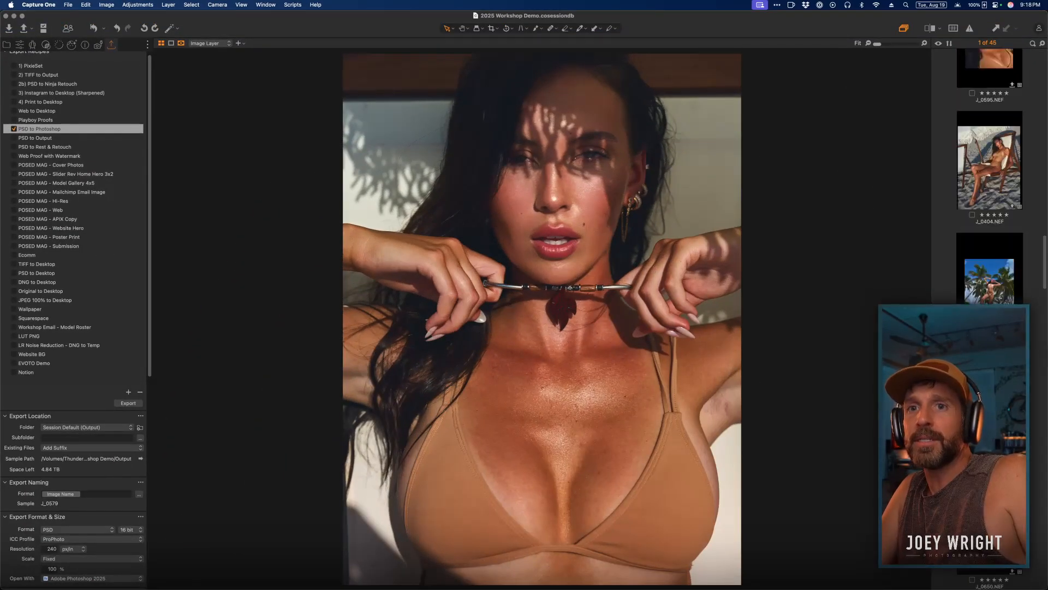
{"action": "scroll", "coordinate": [990, 174], "scroll_direction": "down", "scroll_amount": 10}
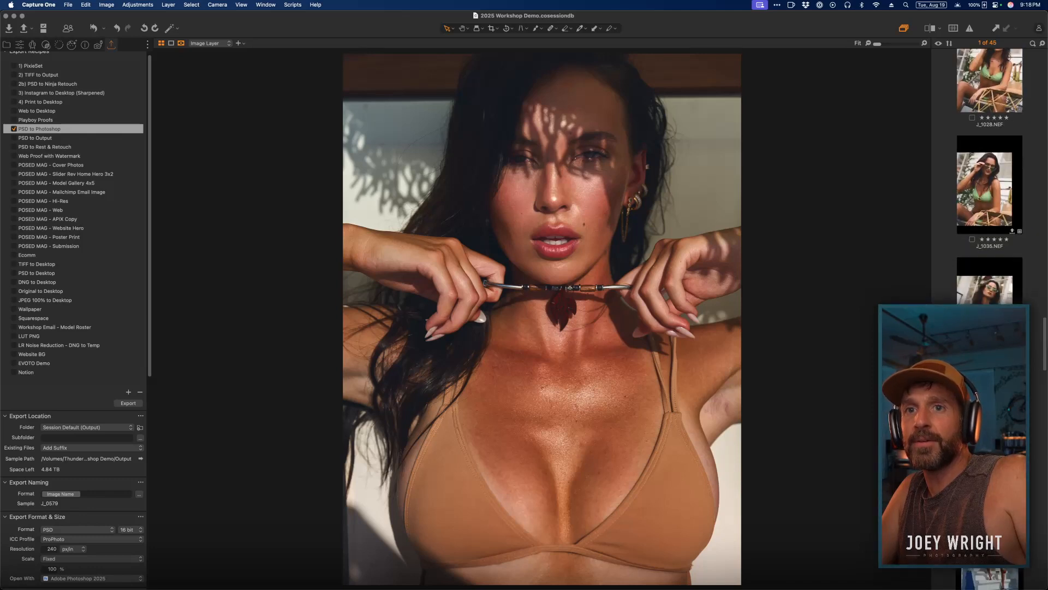
{"action": "scroll", "coordinate": [990, 175], "scroll_direction": "down", "scroll_amount": 10}
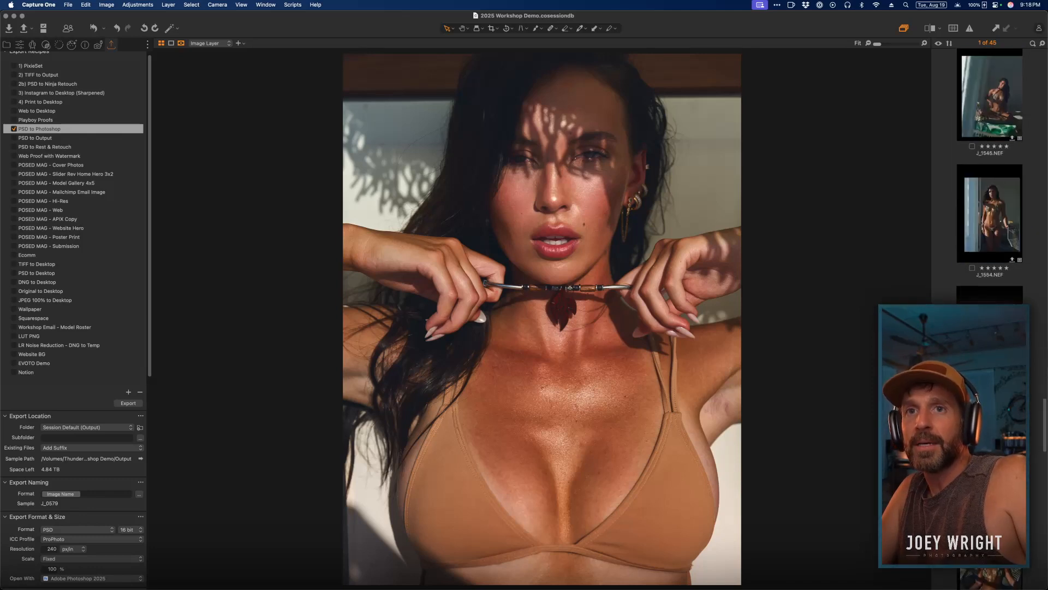
{"action": "scroll", "coordinate": [990, 175], "scroll_direction": "down", "scroll_amount": 10}
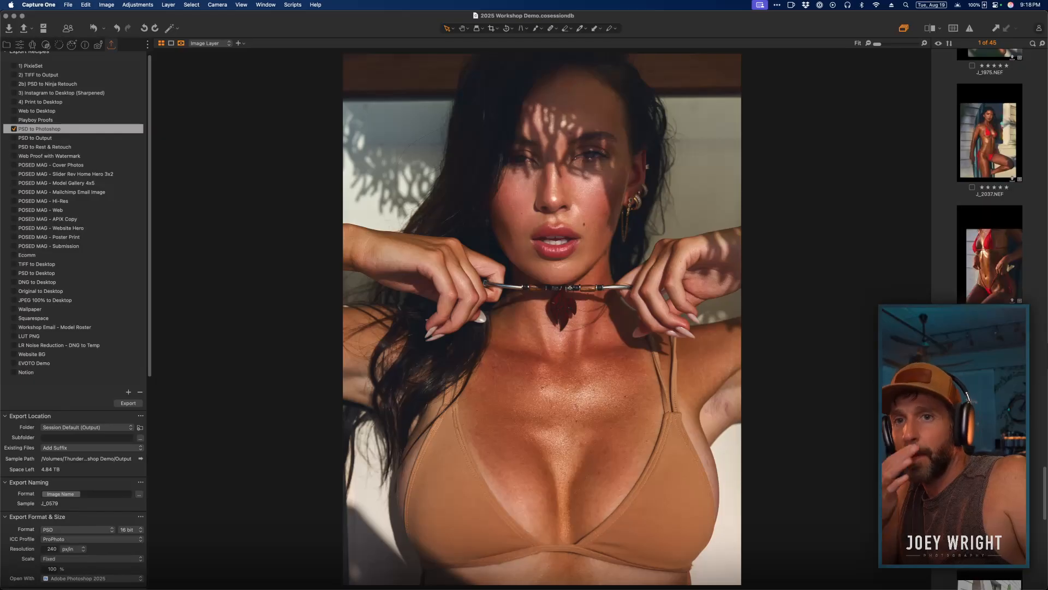
{"action": "scroll", "coordinate": [989, 175], "scroll_direction": "up", "scroll_amount": 20}
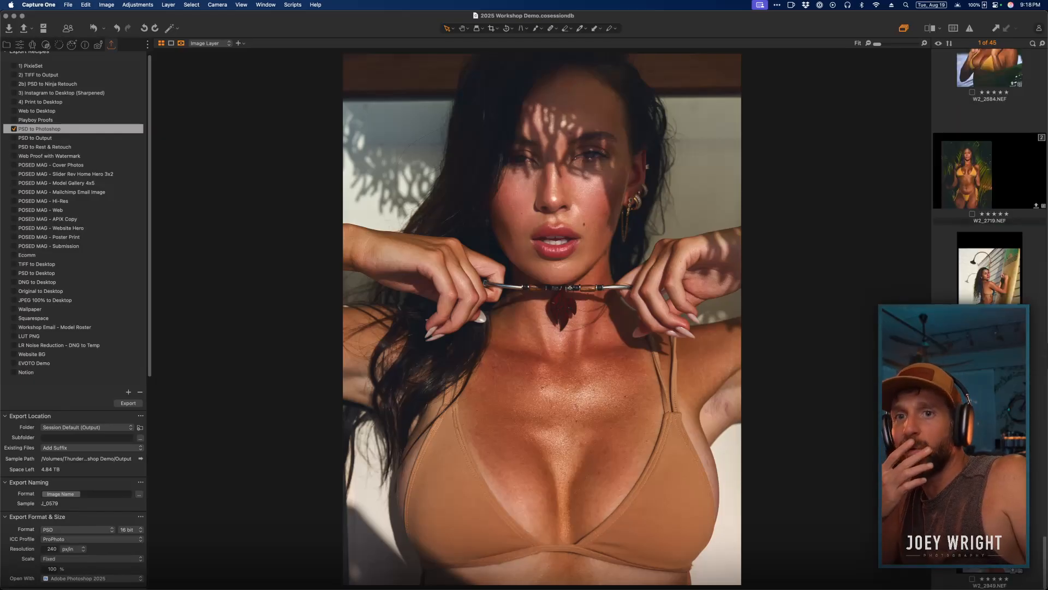
{"action": "scroll", "coordinate": [989, 174], "scroll_direction": "down", "scroll_amount": 10}
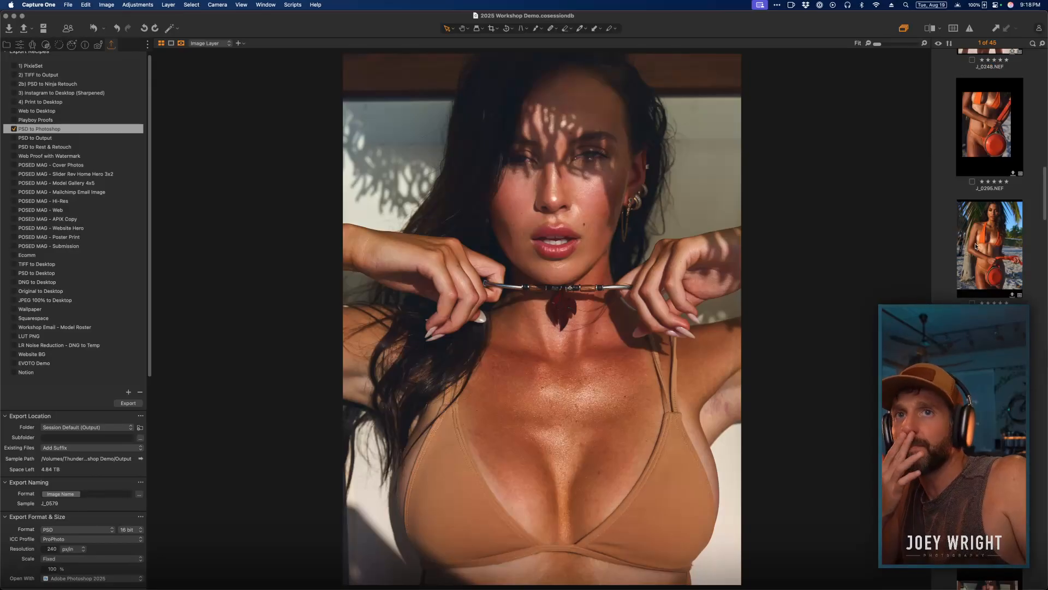
{"action": "left_click", "coordinate": [976, 246]}
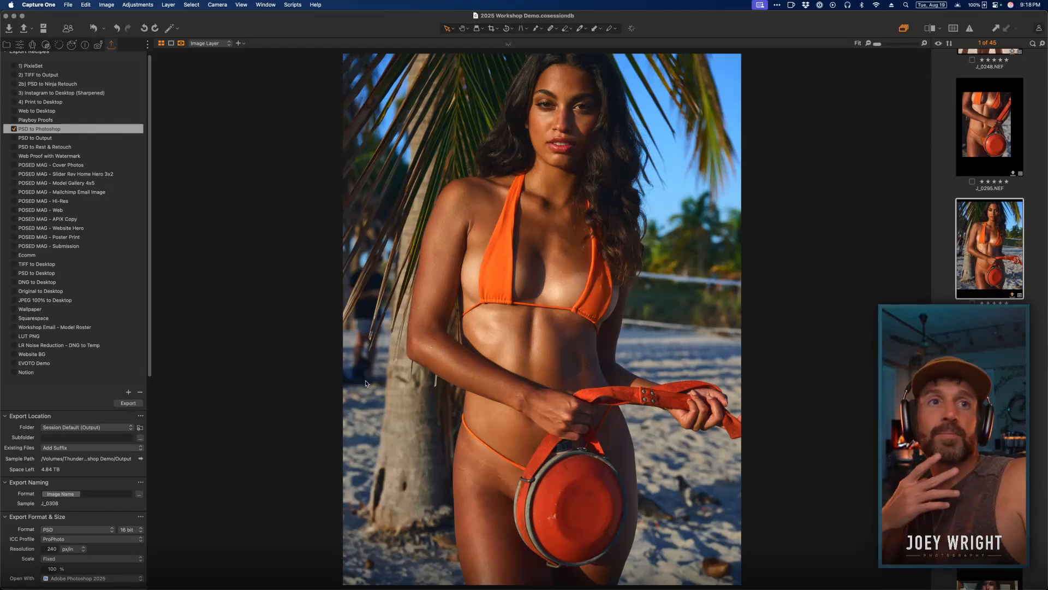
{"action": "key", "text": "super+d"}
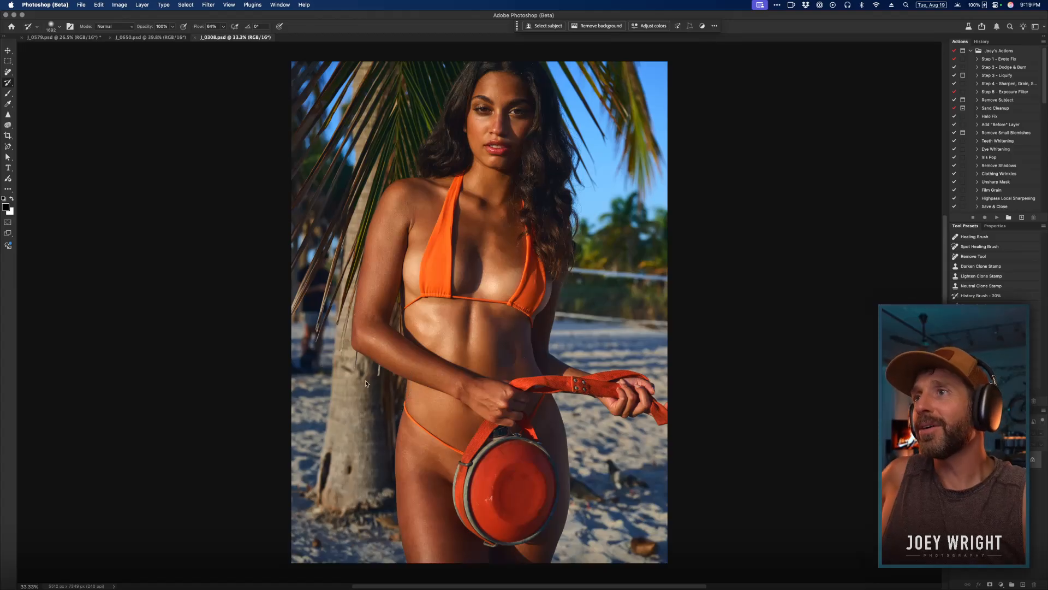
Duplicate the Background layer of j_0308.psd.
{"action": "left_click", "coordinate": [254, 5]}
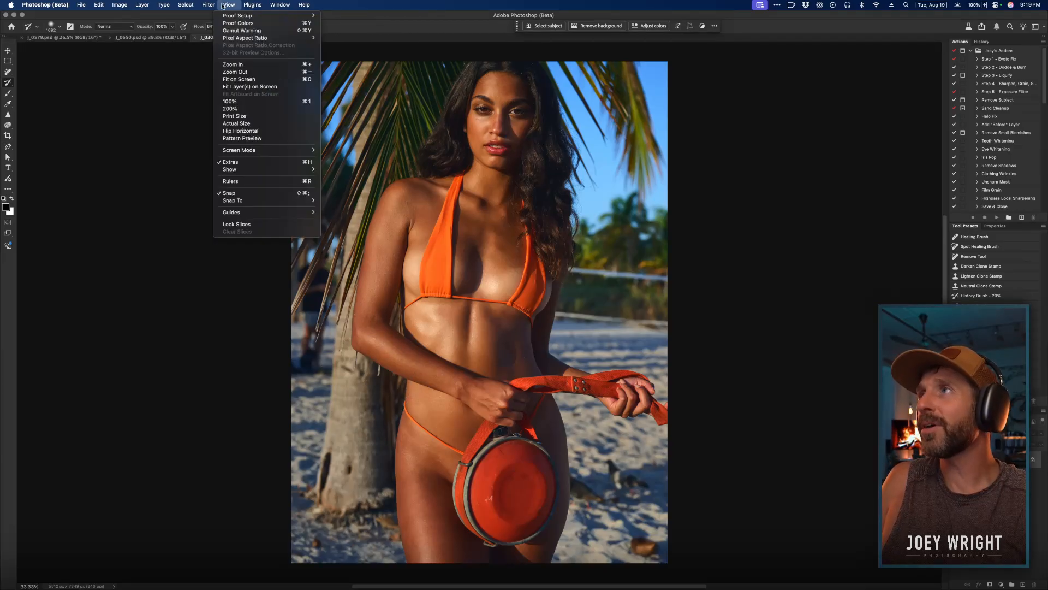
{"action": "mouse_move", "coordinate": [201, 6]}
{"action": "left_click", "coordinate": [217, 108]}
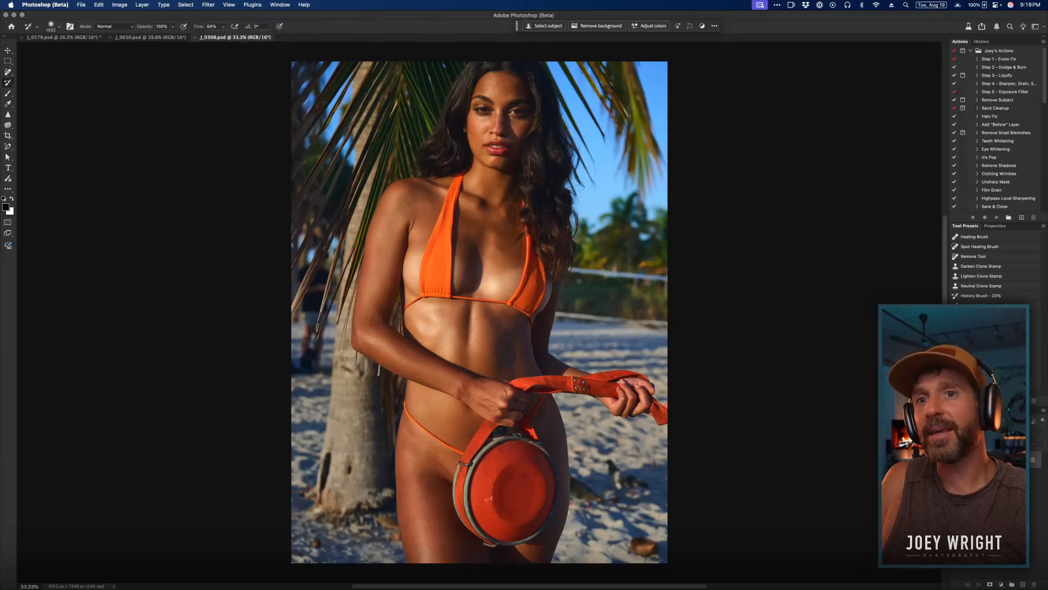
{"action": "left_click_drag", "start_coordinate": [994, 460], "coordinate": [1016, 570]}
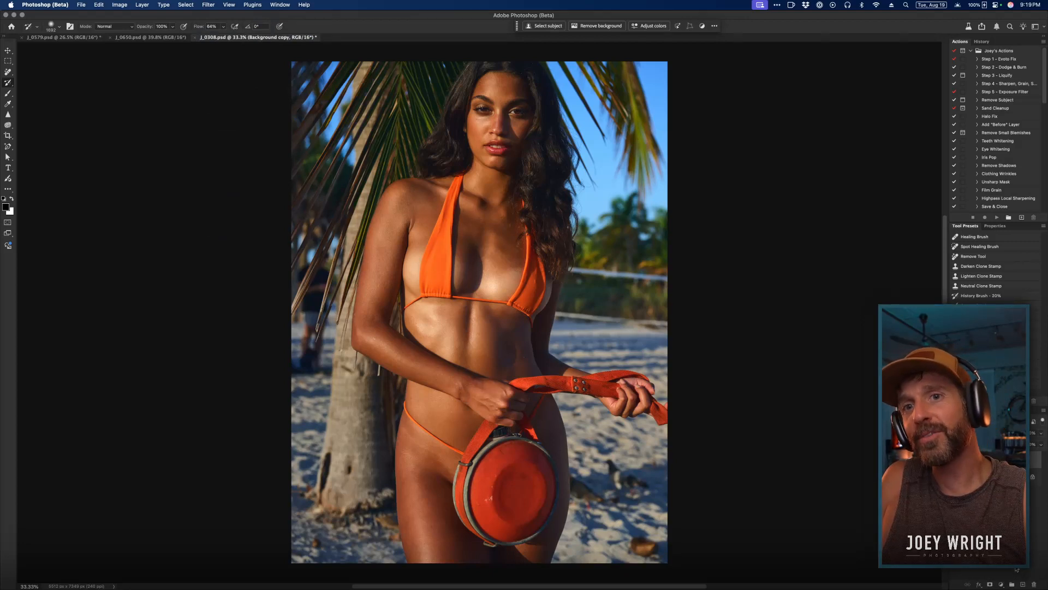
Try Retouch4me Face Make on the j_0308.psd layer copy with automatic face detection, and cancel the filter.
{"action": "left_click", "coordinate": [192, 8]}
{"action": "mouse_move", "coordinate": [208, 5]}
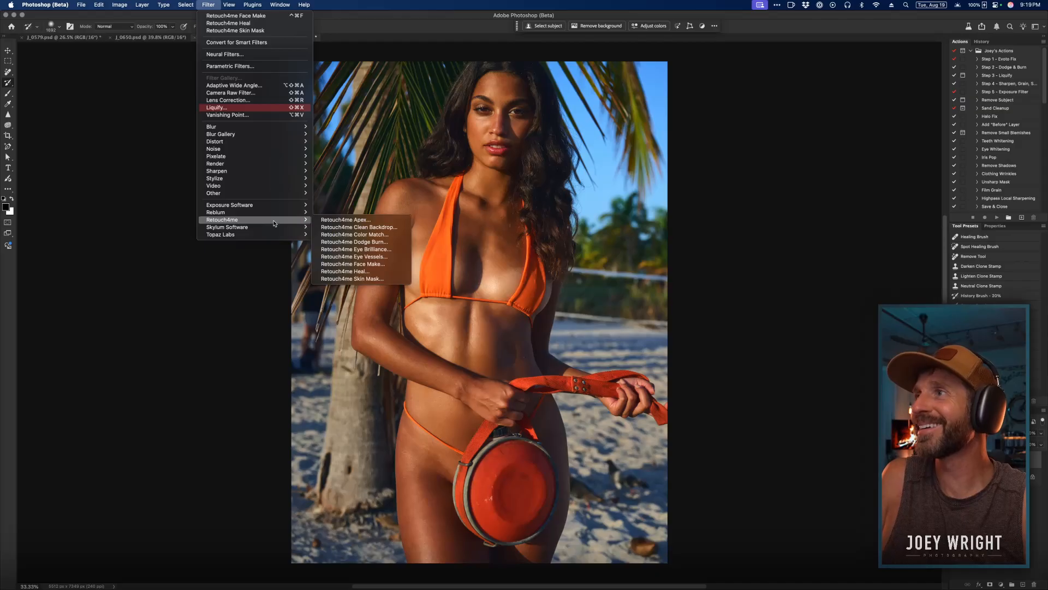
{"action": "mouse_move", "coordinate": [274, 219]}
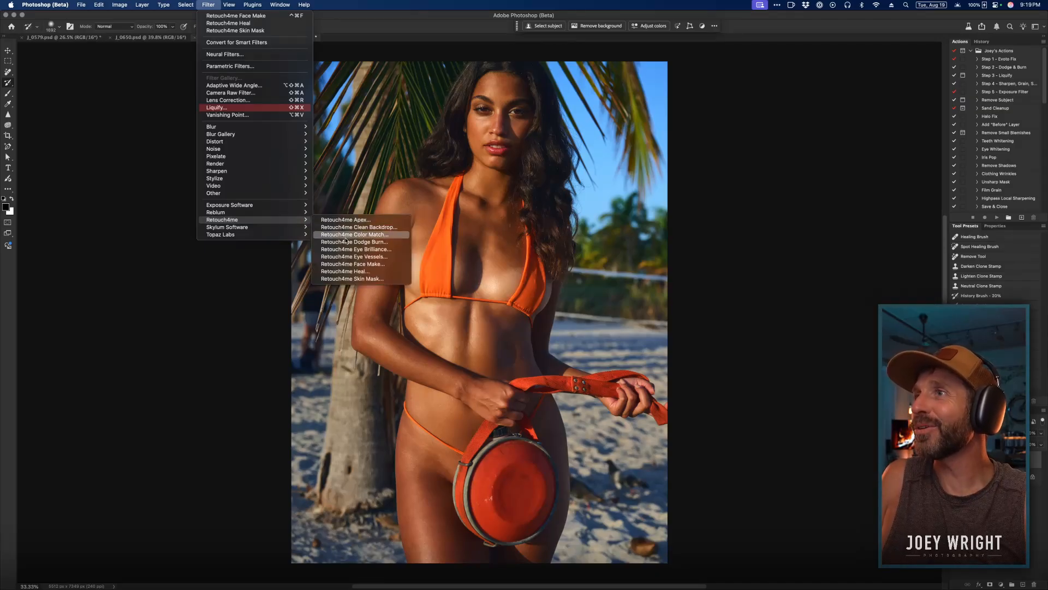
{"action": "left_click", "coordinate": [371, 265]}
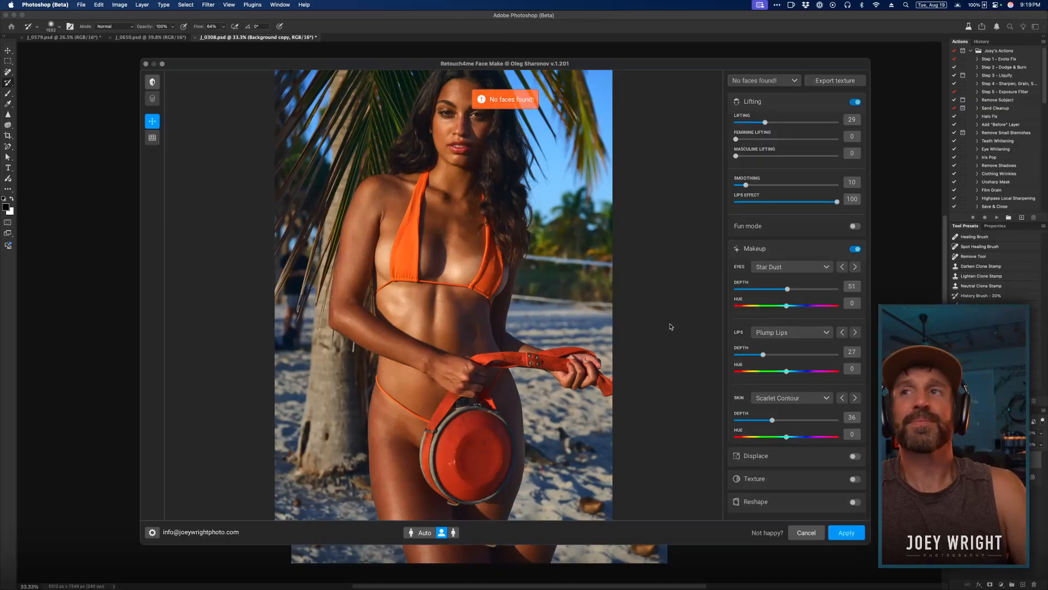
{"action": "left_click", "coordinate": [421, 534]}
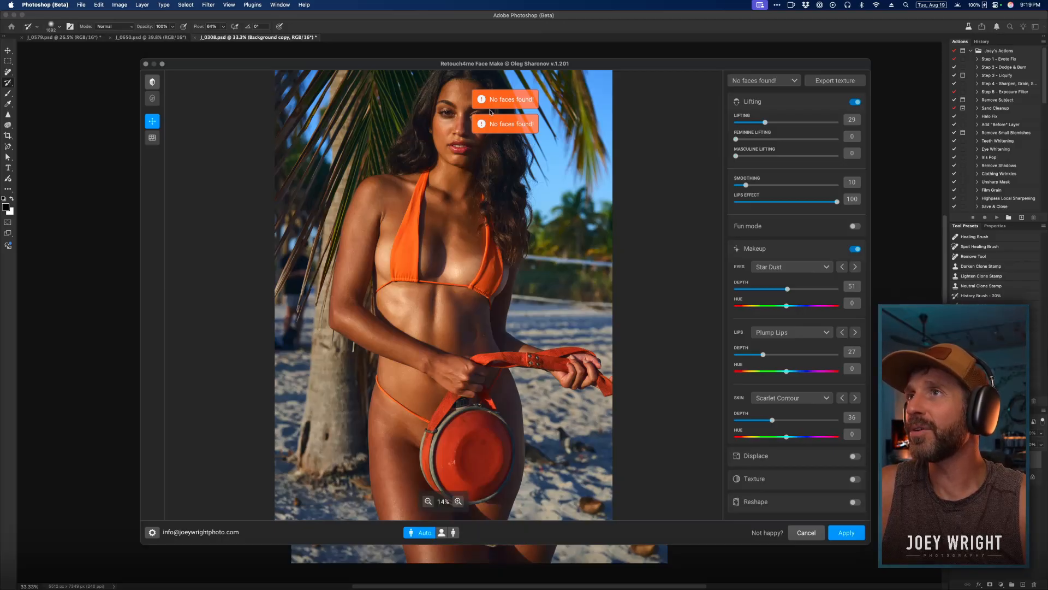
{"action": "left_click_drag", "start_coordinate": [709, 67], "coordinate": [714, 83]}
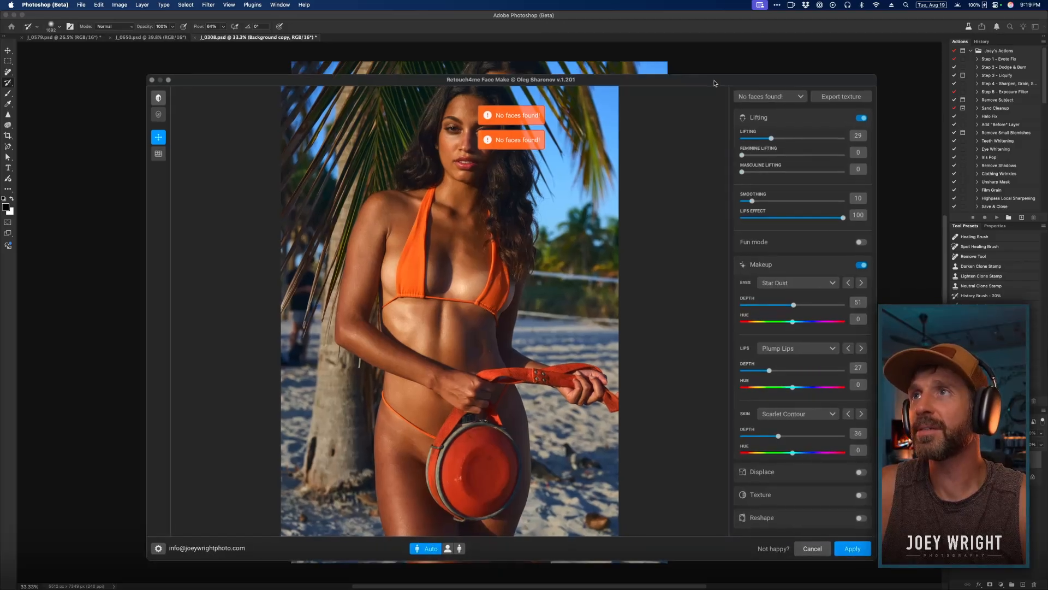
{"action": "left_click", "coordinate": [813, 548]}
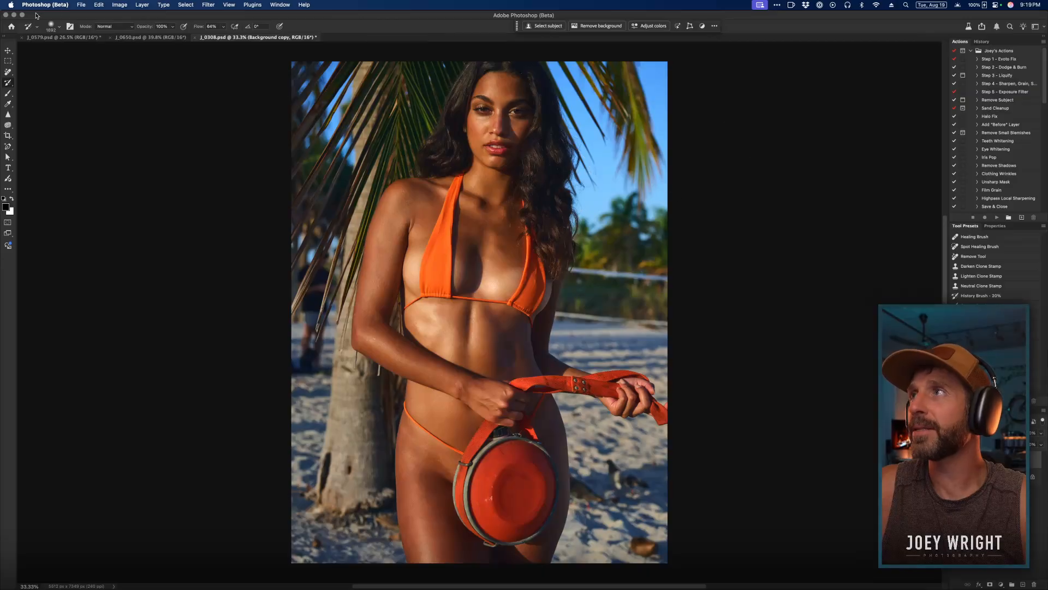
Preview the Retouch4me Skin Mask filter on j_0308.psd with All Skin selected, and cancel it.
{"action": "left_click", "coordinate": [199, 4]}
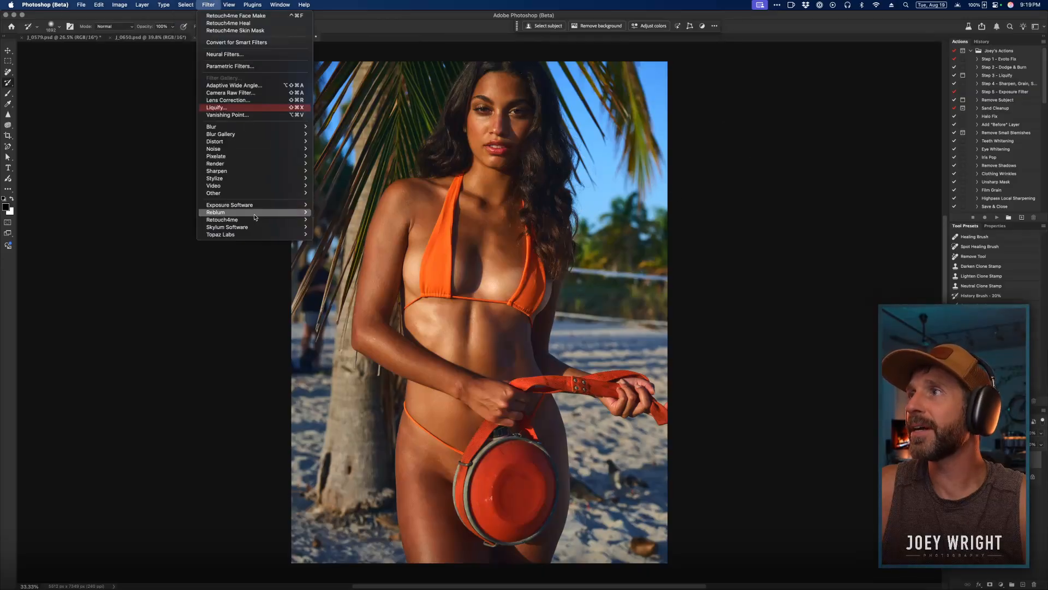
{"action": "mouse_move", "coordinate": [255, 221]}
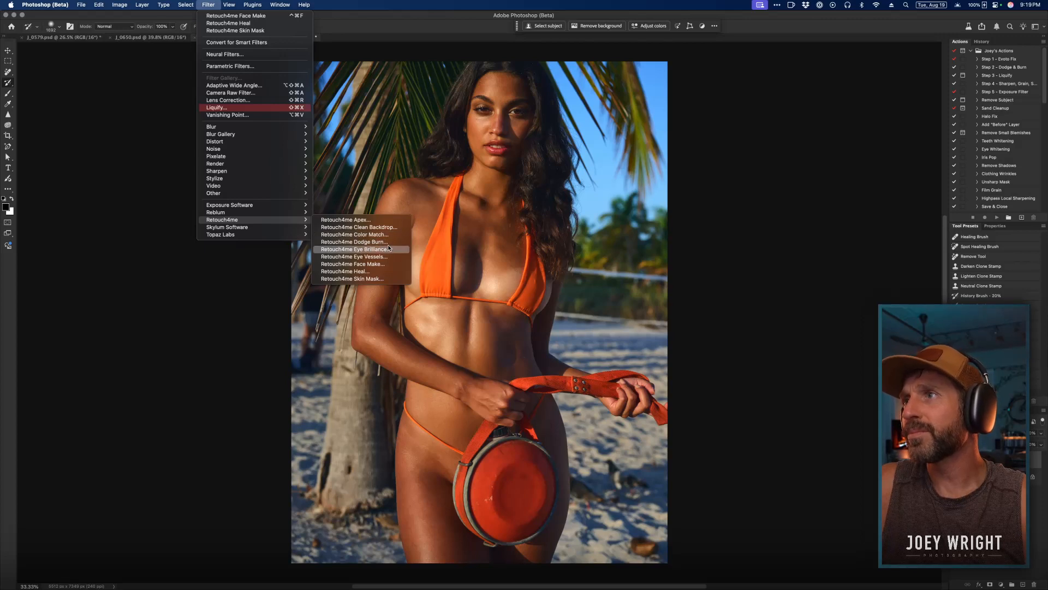
{"action": "left_click", "coordinate": [382, 279]}
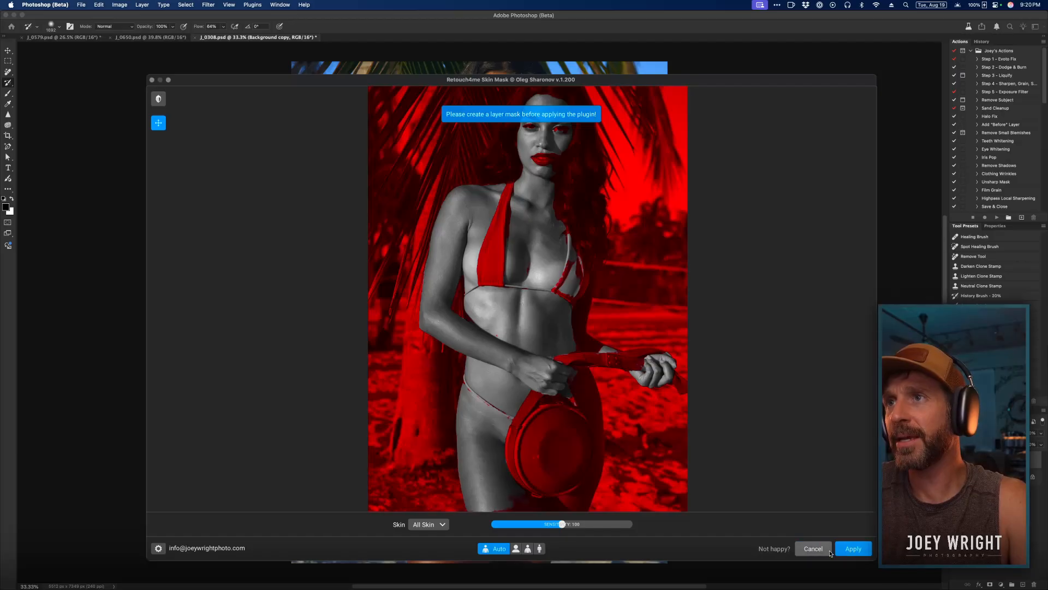
{"action": "left_click", "coordinate": [813, 548]}
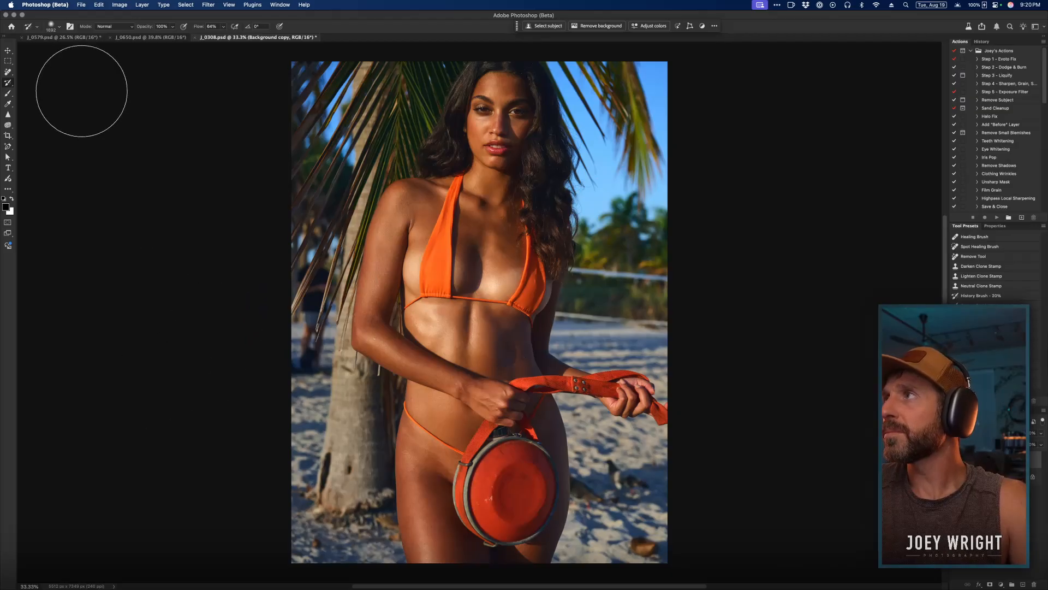
Switch to Capture One, select the blue bikini photo J_0429 and send it to Photoshop with the PSD to Photoshop recipe.
{"action": "left_click", "coordinate": [8, 53]}
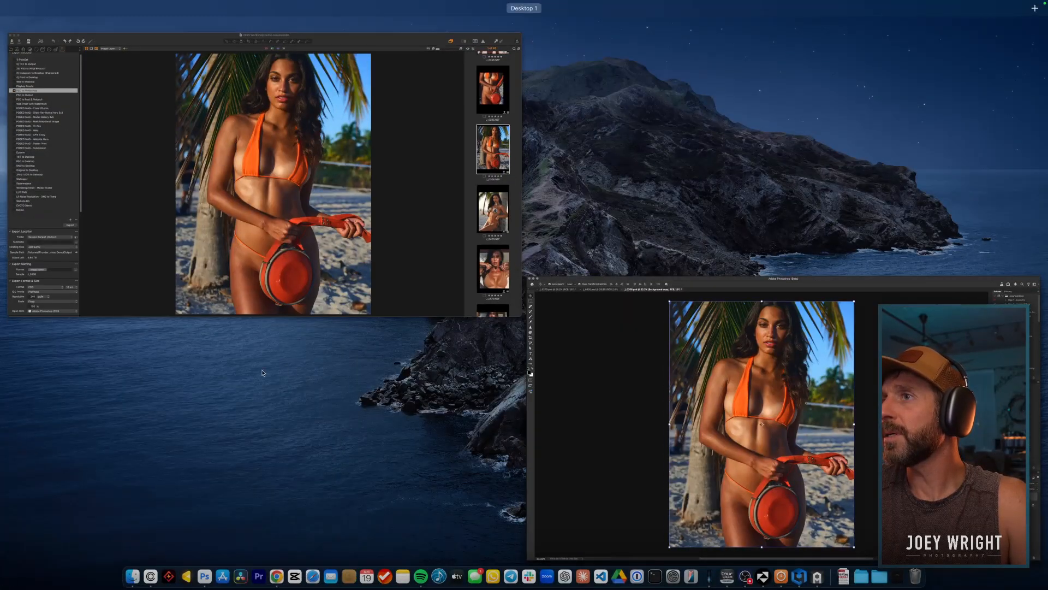
{"action": "left_click", "coordinate": [362, 314]}
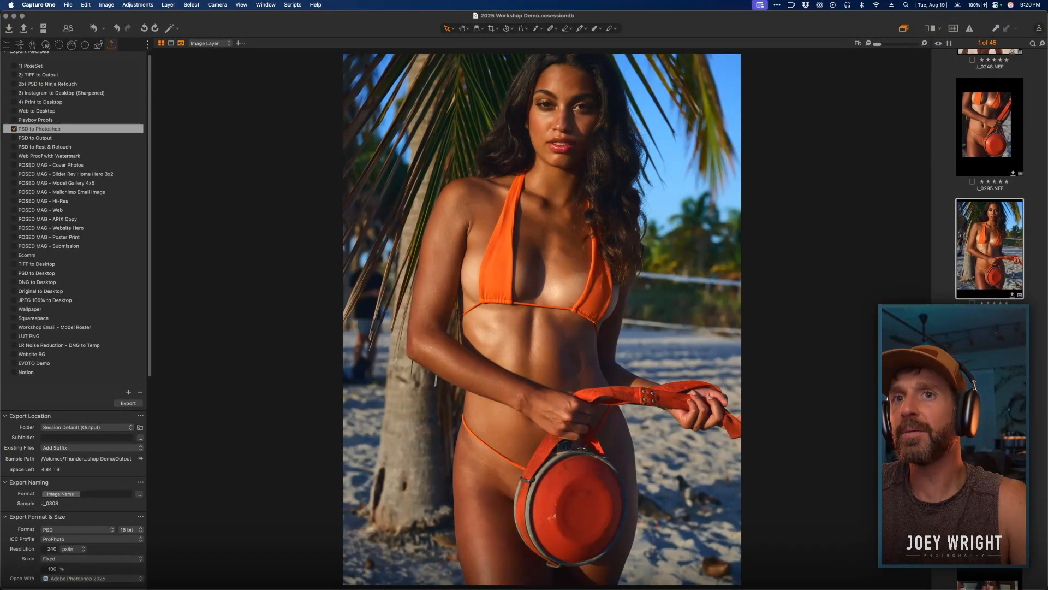
{"action": "key", "text": "Down"}
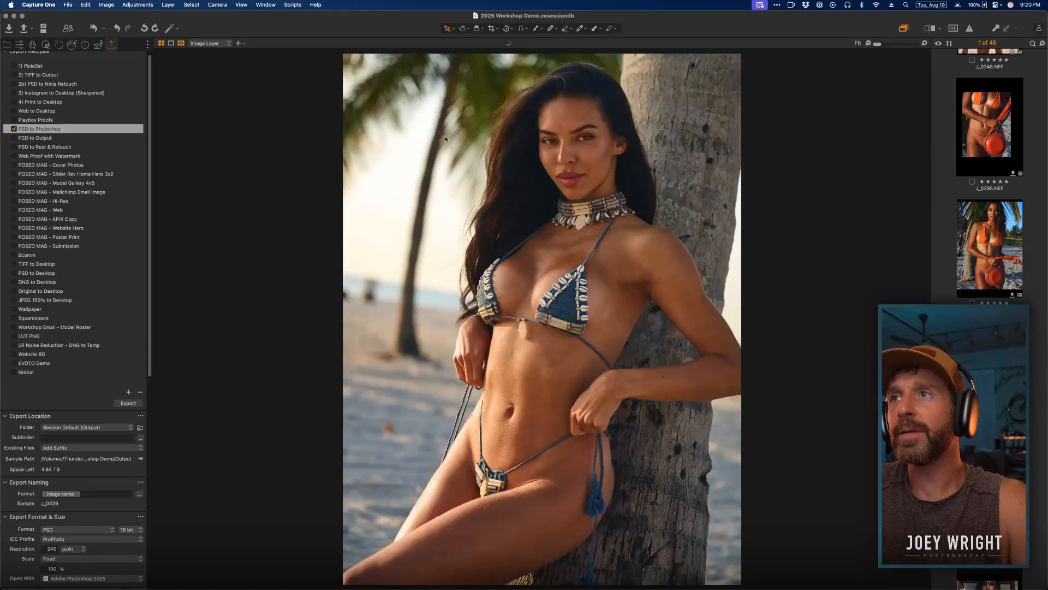
{"action": "left_click", "coordinate": [124, 407]}
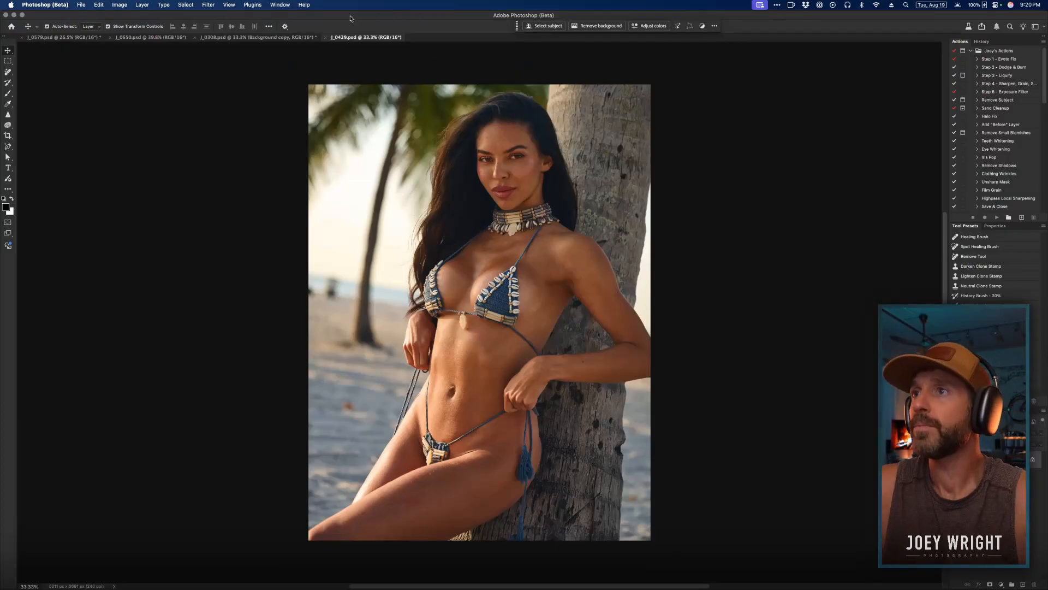
Duplicate the Background layer of j_0429.psd and open the Retouch4me Face Make filter on the copy.
{"action": "left_click", "coordinate": [208, 4]}
{"action": "mouse_move", "coordinate": [185, 4]}
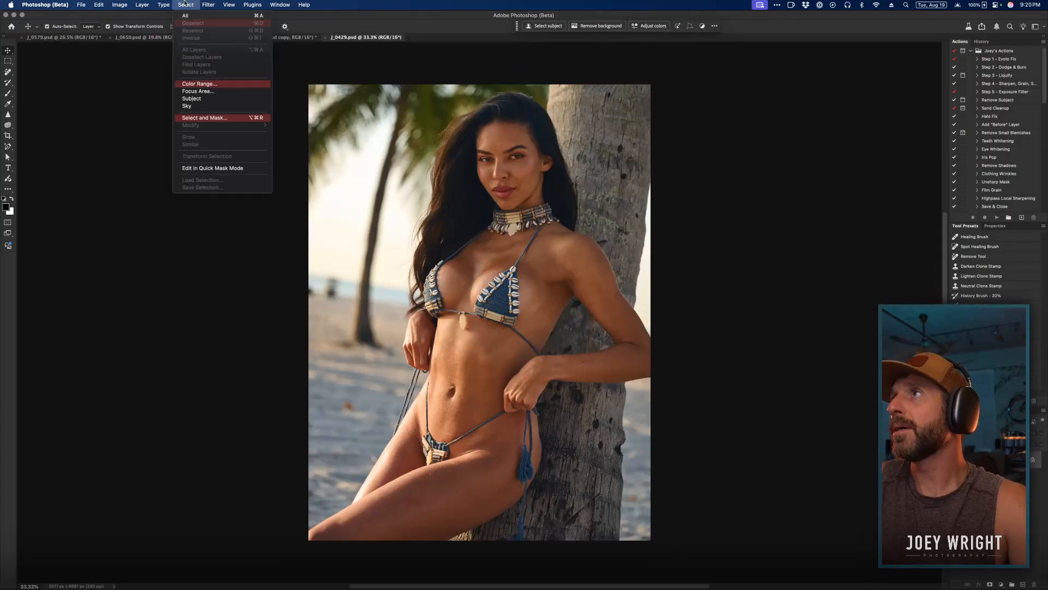
{"action": "key", "text": "Escape"}
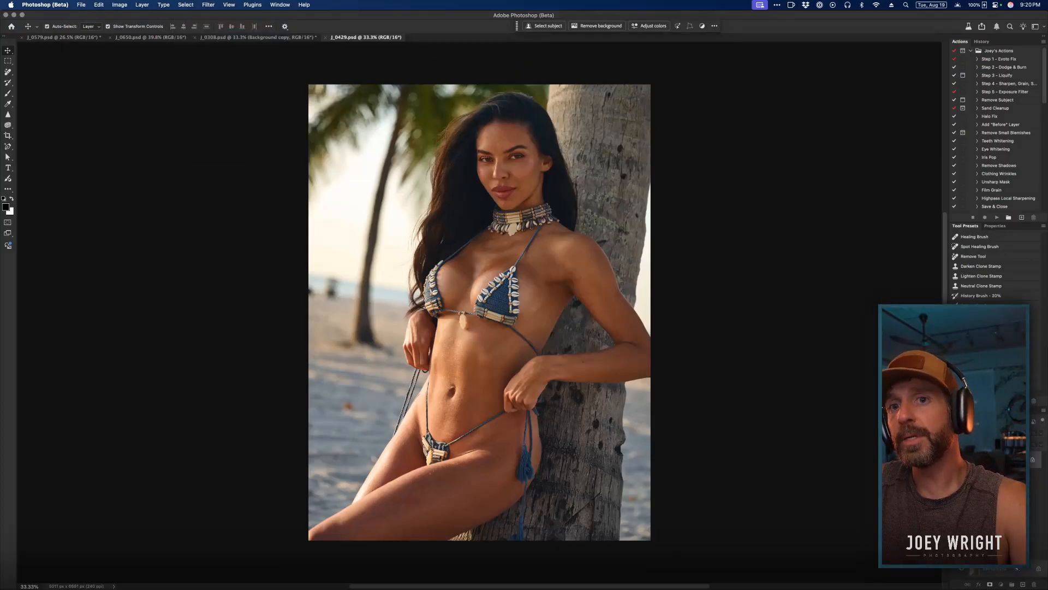
{"action": "key", "text": "ctrl+j"}
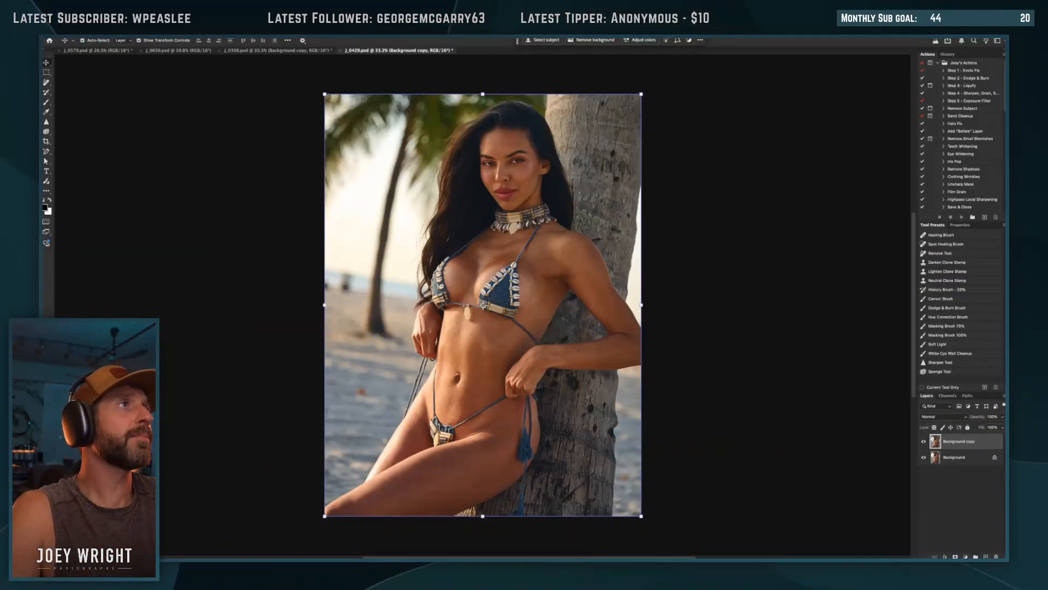
{"action": "left_click", "coordinate": [235, 37]}
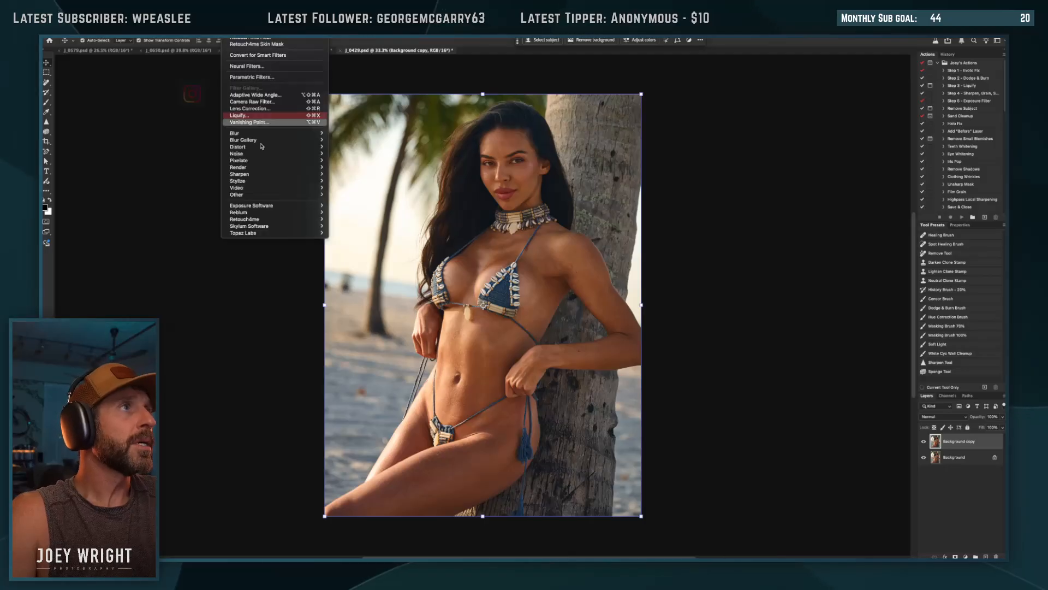
{"action": "mouse_move", "coordinate": [270, 224]}
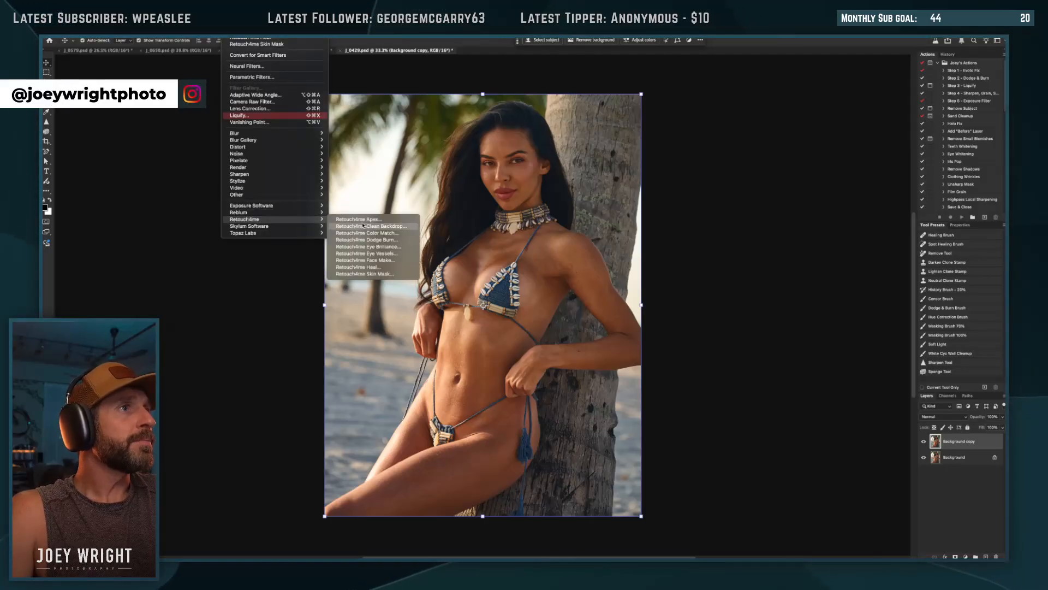
{"action": "left_click", "coordinate": [375, 261]}
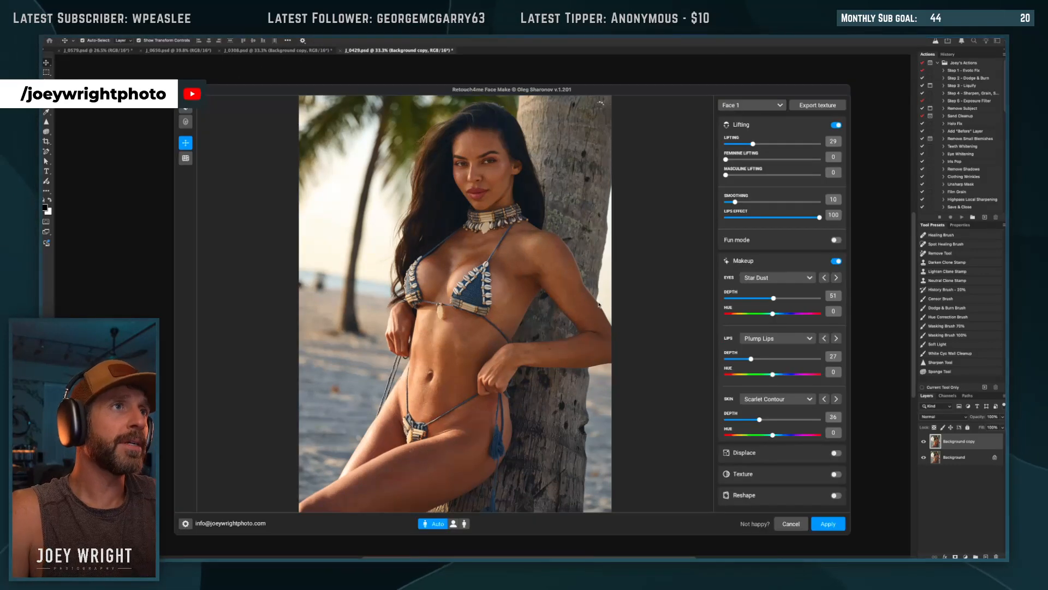
Examine the makeup on the woman's face up close, showing the detected face outline and hiding it again.
{"action": "scroll", "coordinate": [506, 160], "scroll_direction": "up", "scroll_amount": 5}
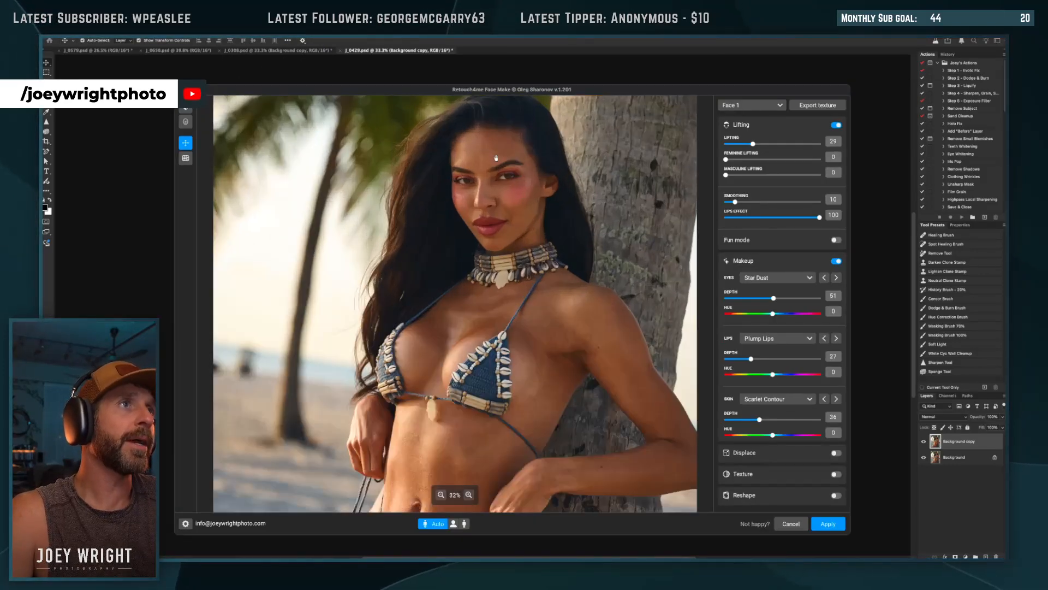
{"action": "scroll", "coordinate": [575, 238], "scroll_direction": "up", "scroll_amount": 4}
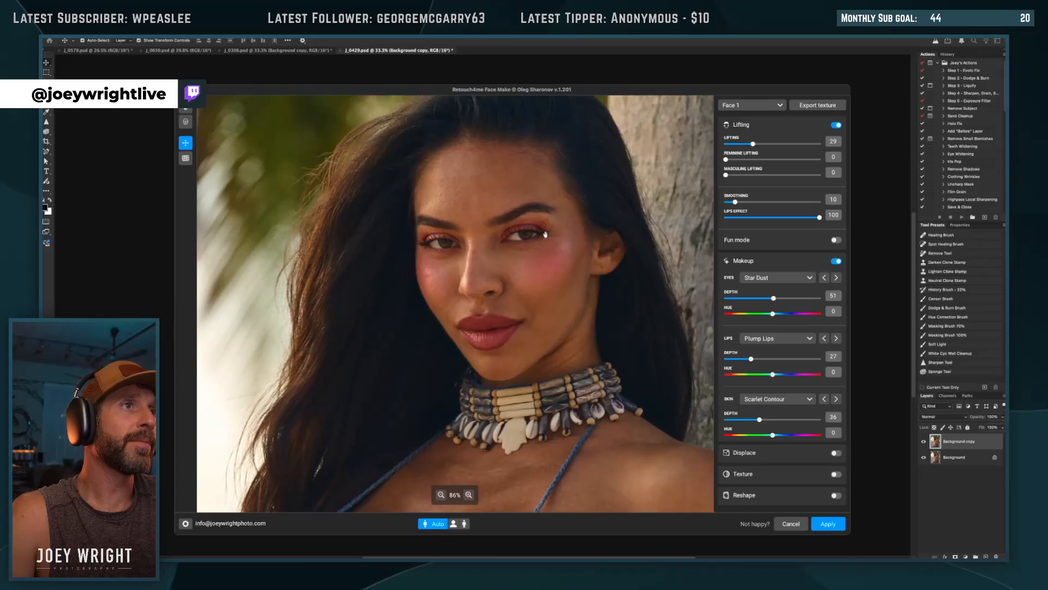
{"action": "scroll", "coordinate": [506, 266], "scroll_direction": "down", "scroll_amount": 3}
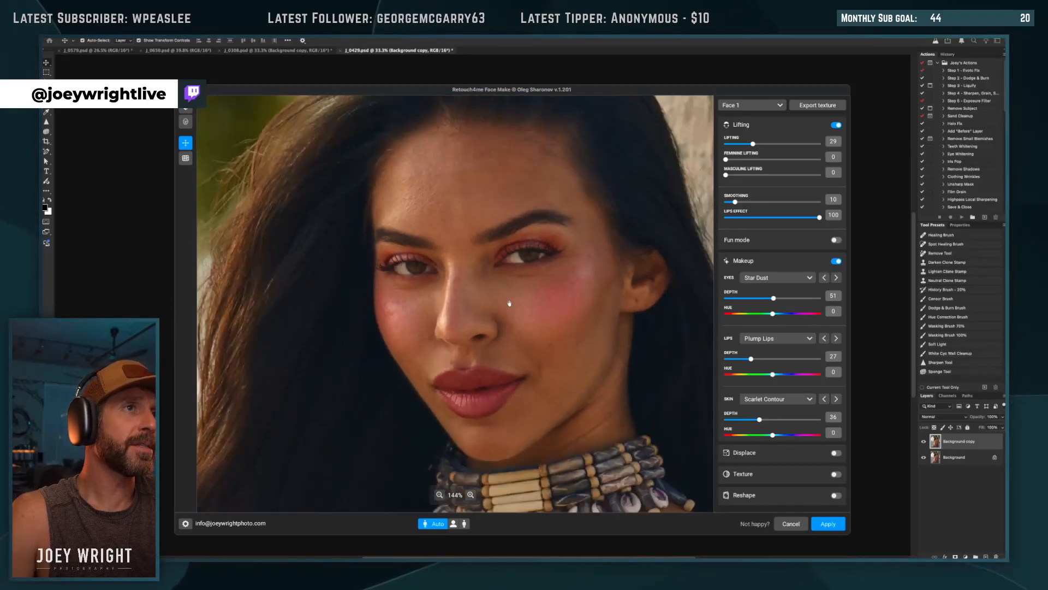
{"action": "left_click", "coordinate": [185, 123]}
{"action": "left_click", "coordinate": [186, 123]}
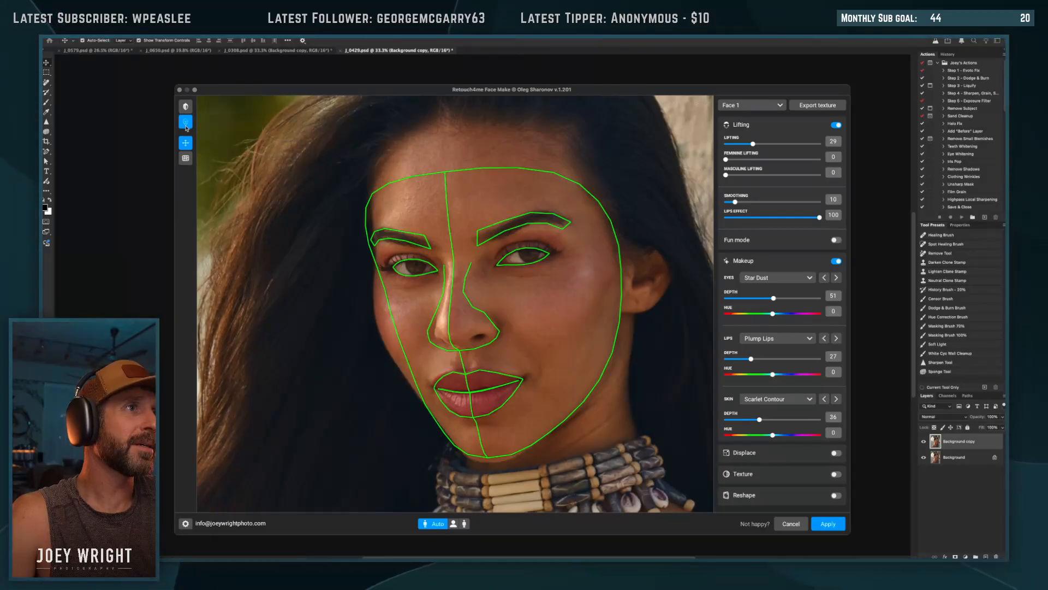
{"action": "left_click", "coordinate": [186, 124]}
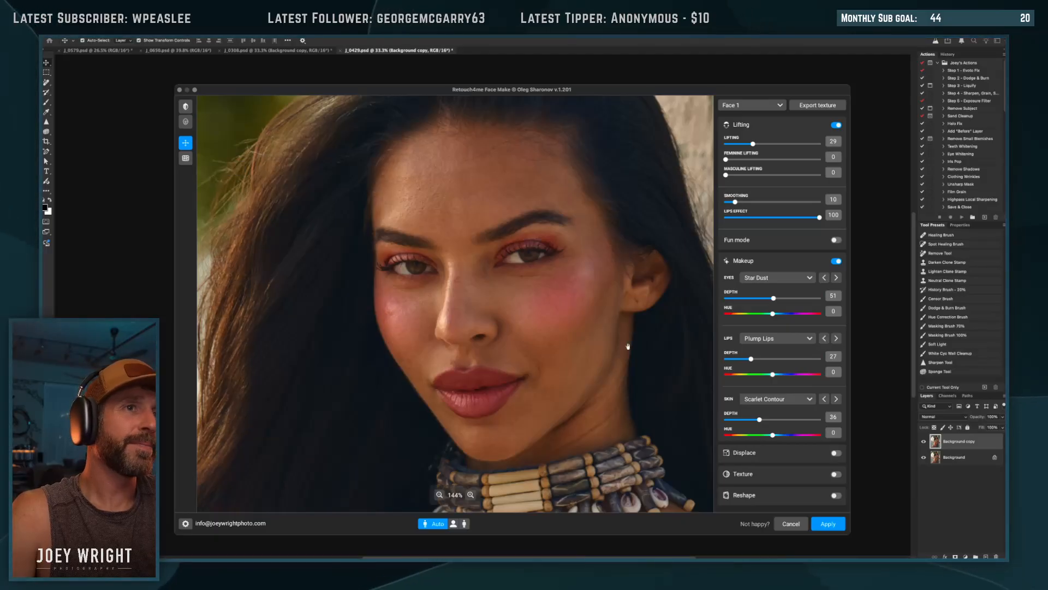
Turn off the Makeup effects and raise Lifting to 100.
{"action": "left_click", "coordinate": [836, 261]}
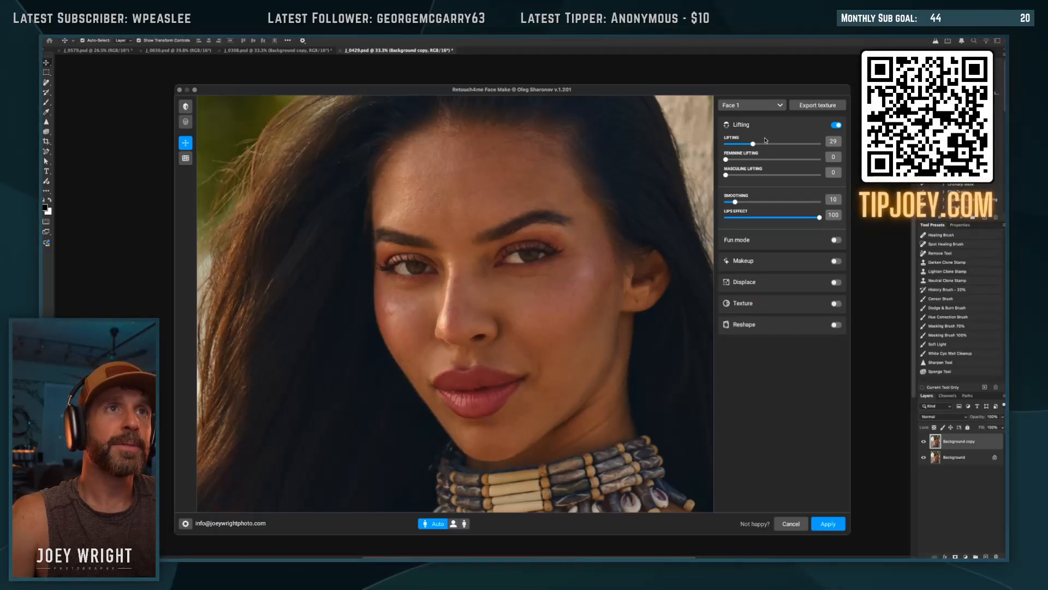
{"action": "left_click", "coordinate": [780, 144]}
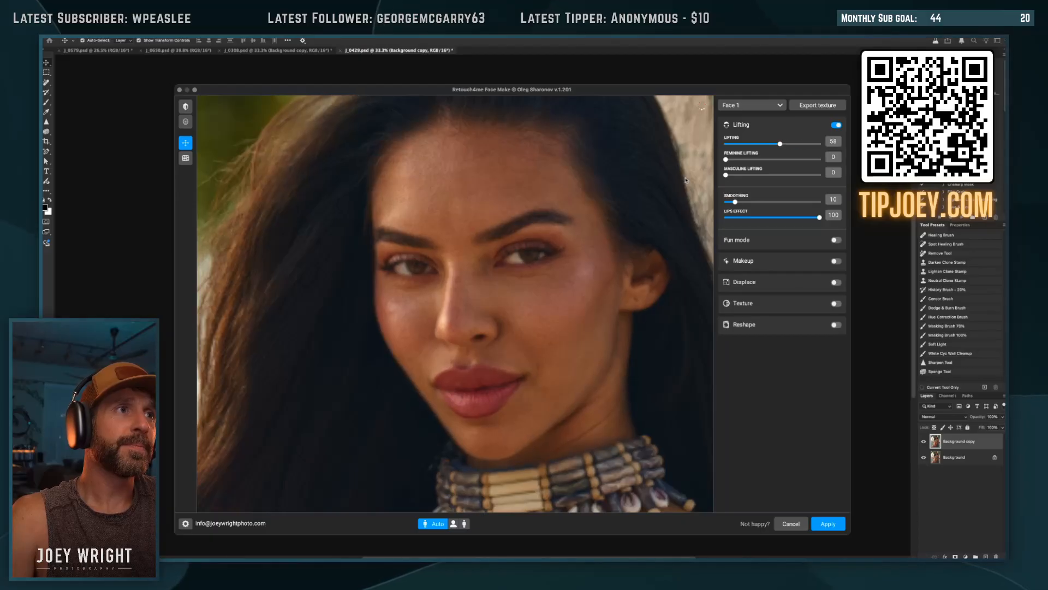
{"action": "scroll", "coordinate": [524, 290], "scroll_direction": "down", "scroll_amount": 3}
{"action": "scroll", "coordinate": [524, 290], "scroll_direction": "down", "scroll_amount": 1}
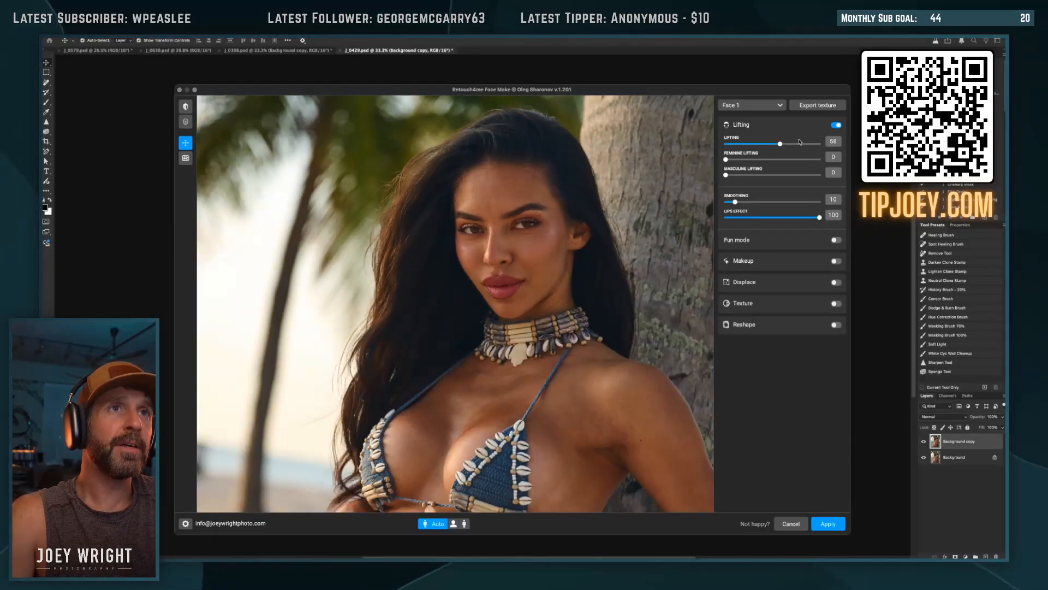
{"action": "left_click_drag", "start_coordinate": [727, 144], "coordinate": [886, 143]}
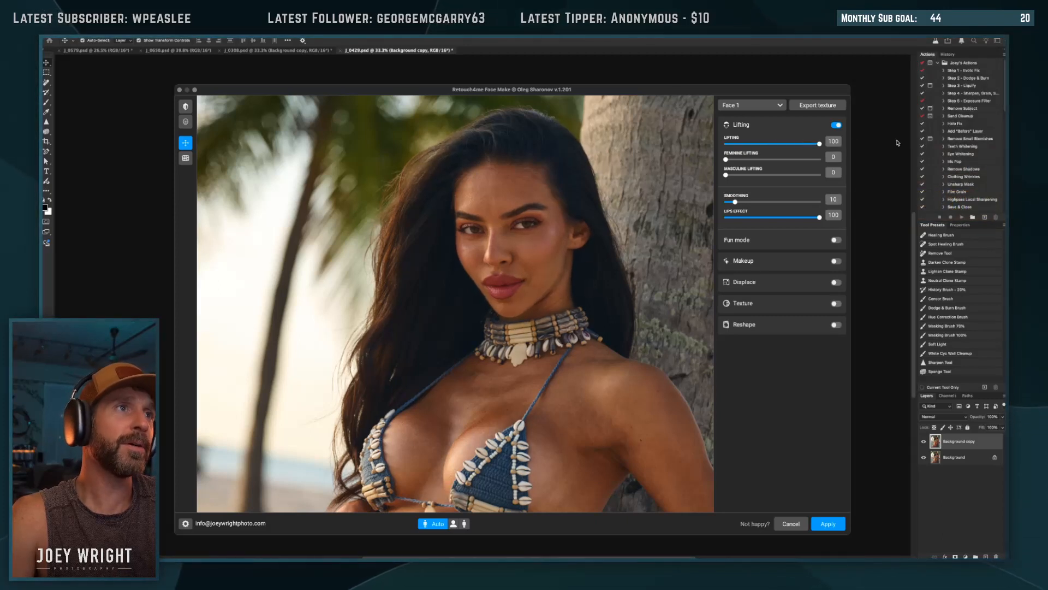
{"action": "left_click_drag", "start_coordinate": [819, 143], "coordinate": [866, 140]}
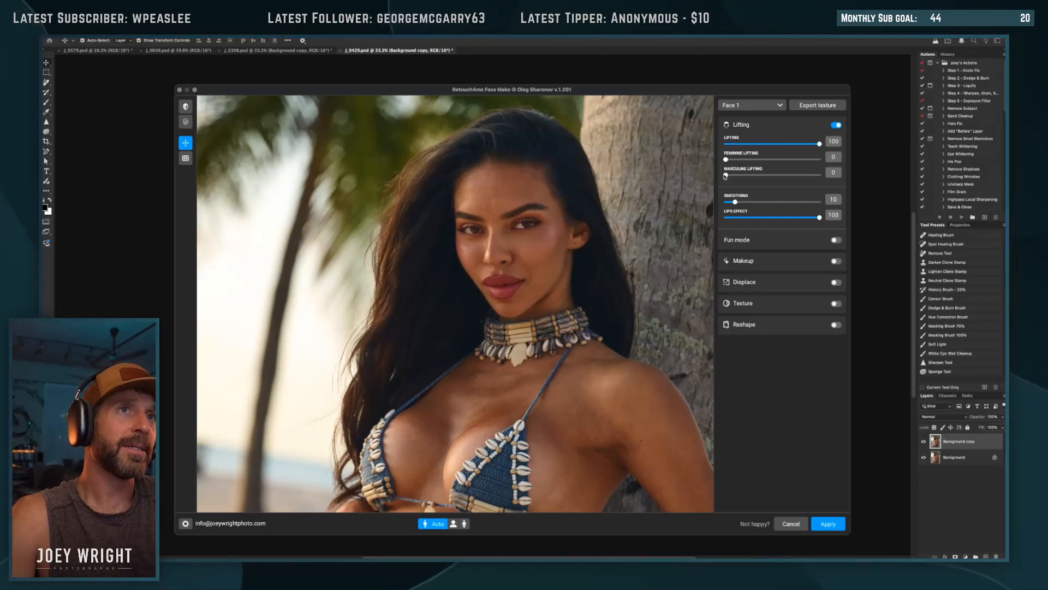
Set Feminine Lifting to 100 and inspect the reshaped face at different magnifications.
{"action": "left_click_drag", "start_coordinate": [725, 160], "coordinate": [879, 149]}
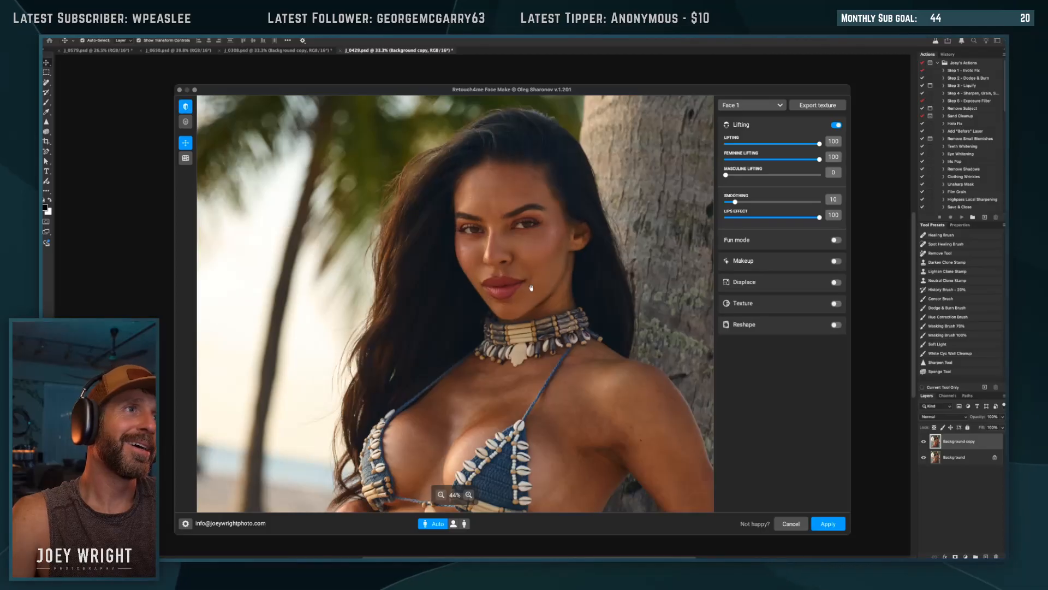
{"action": "scroll", "coordinate": [528, 291], "scroll_direction": "down", "scroll_amount": 5}
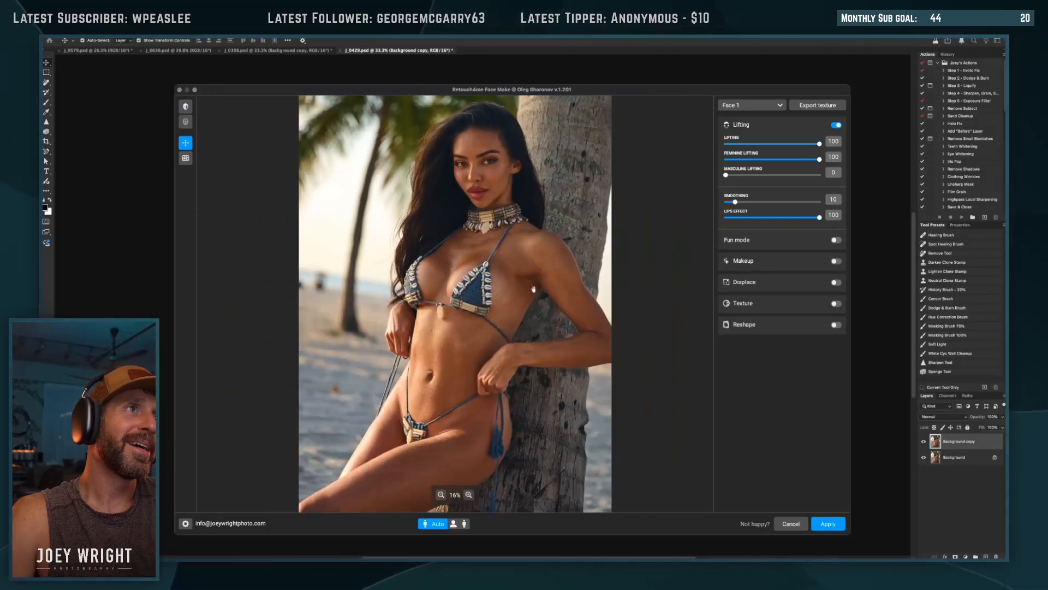
{"action": "scroll", "coordinate": [474, 152], "scroll_direction": "up", "scroll_amount": 5}
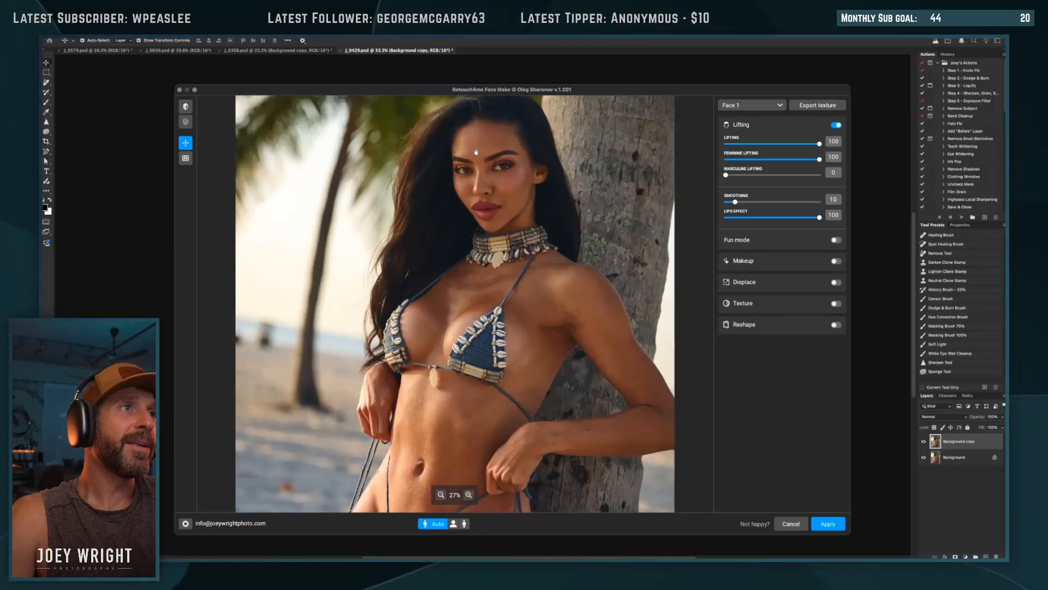
{"action": "scroll", "coordinate": [545, 235], "scroll_direction": "up", "scroll_amount": 3}
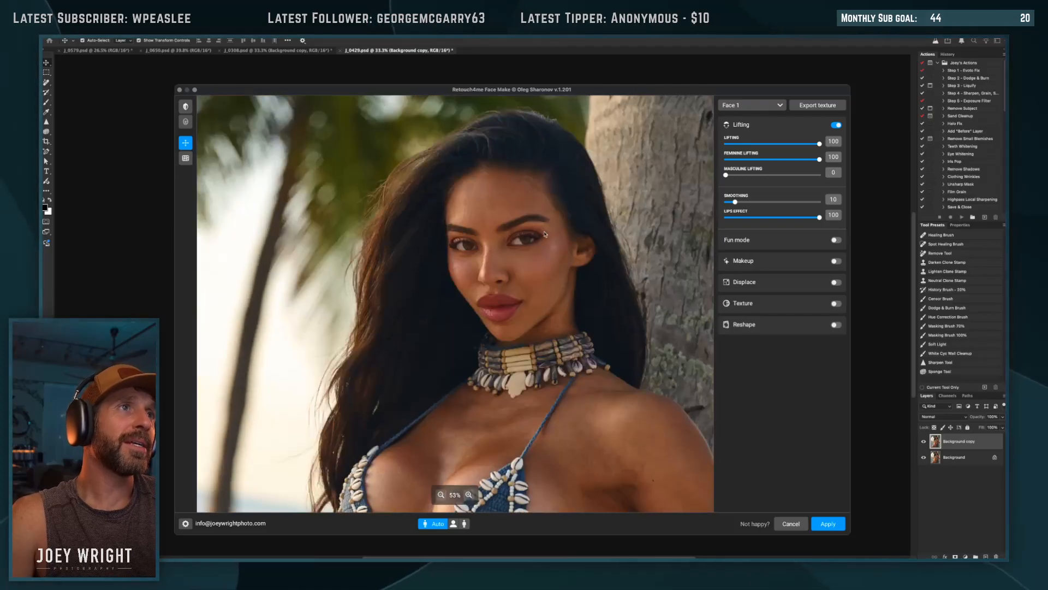
{"action": "scroll", "coordinate": [544, 231], "scroll_direction": "down", "scroll_amount": 2}
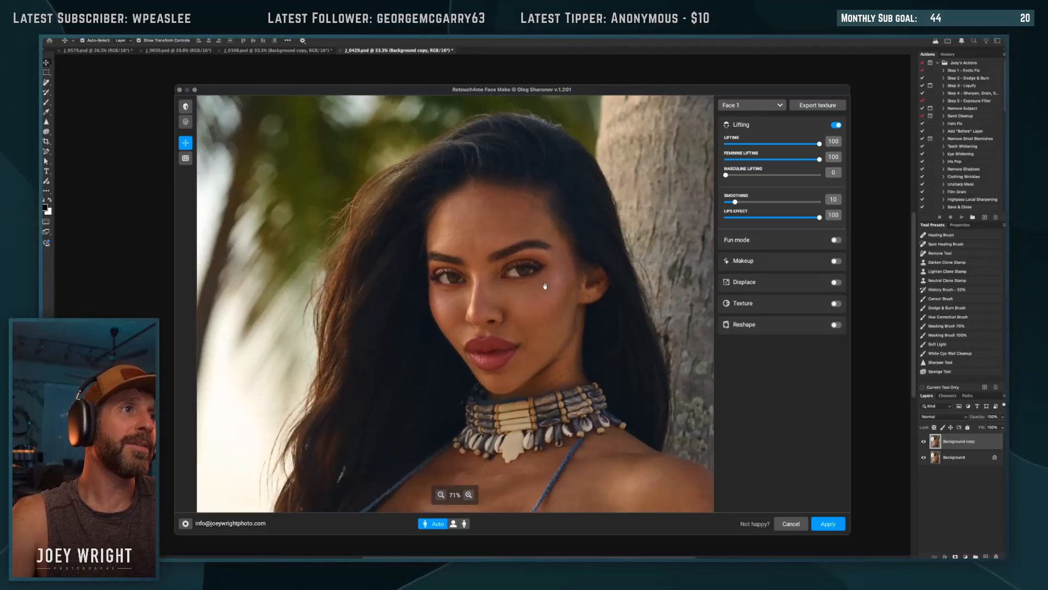
Reduce both Lifting and Feminine Lifting to 48 and inspect the woman's reshaped face.
{"action": "left_click", "coordinate": [771, 159]}
{"action": "left_click", "coordinate": [771, 144]}
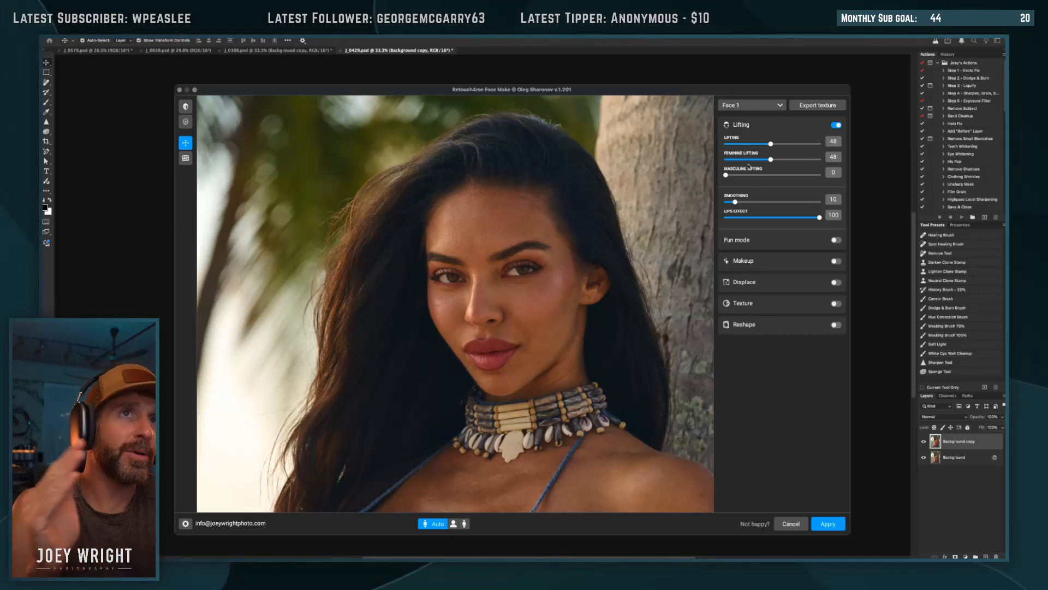
{"action": "left_click", "coordinate": [542, 297]}
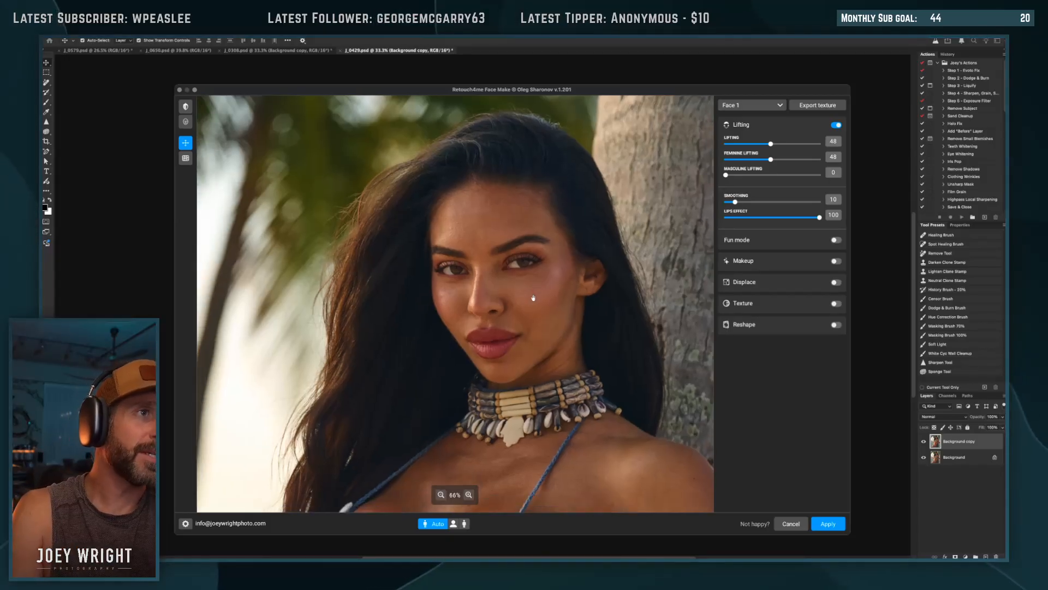
{"action": "left_click", "coordinate": [533, 266]}
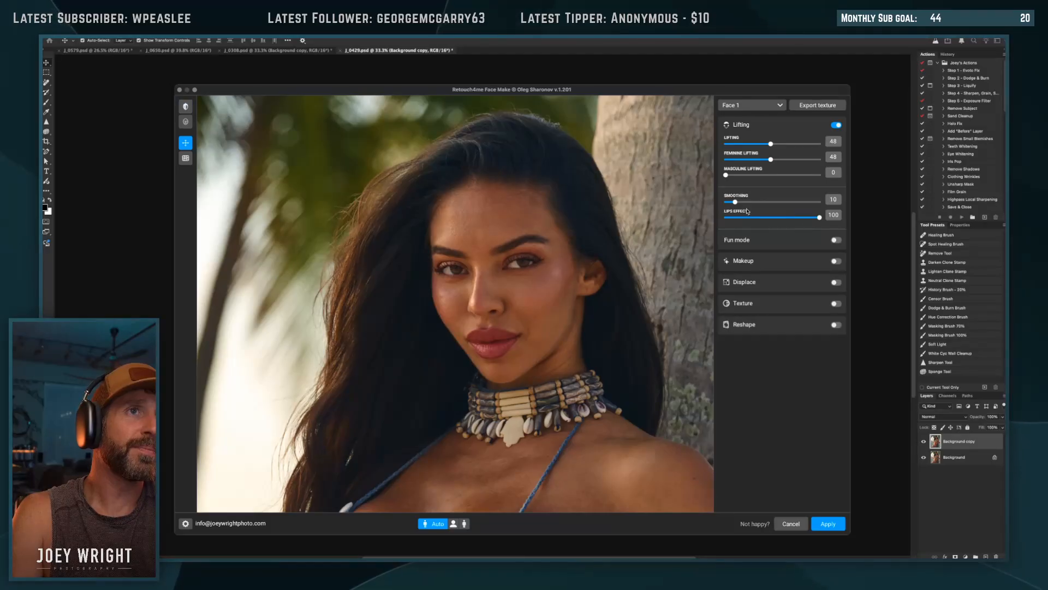
Try the lifting Smoothing at 0 and settle on 100, checking the effect on the whole photo.
{"action": "left_click", "coordinate": [764, 202]}
{"action": "left_click_drag", "start_coordinate": [838, 199], "coordinate": [856, 212]}
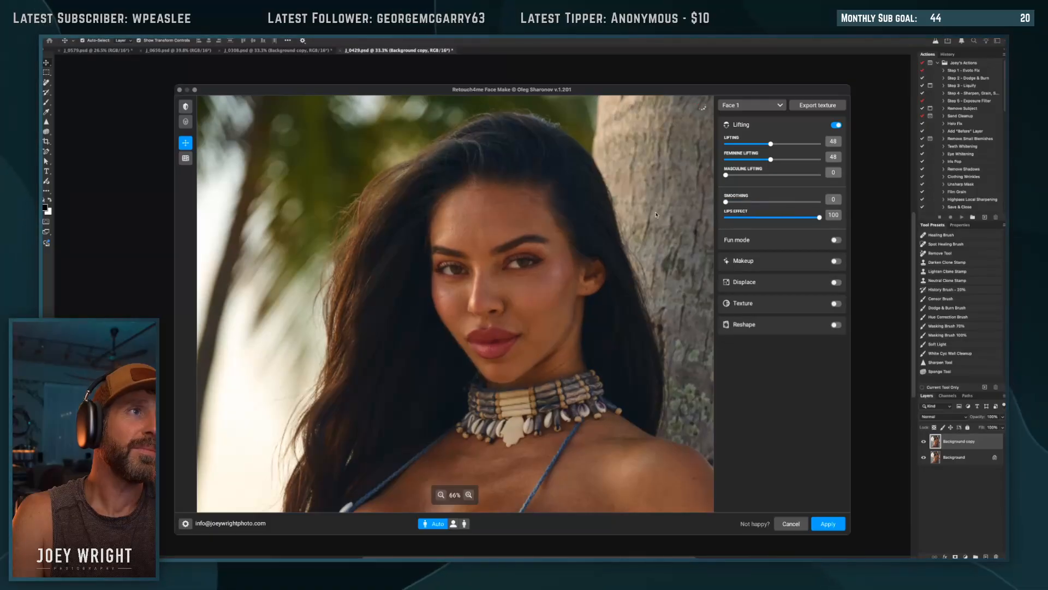
{"action": "scroll", "coordinate": [530, 269], "scroll_direction": "down", "scroll_amount": 2}
{"action": "scroll", "coordinate": [530, 269], "scroll_direction": "down", "scroll_amount": 4}
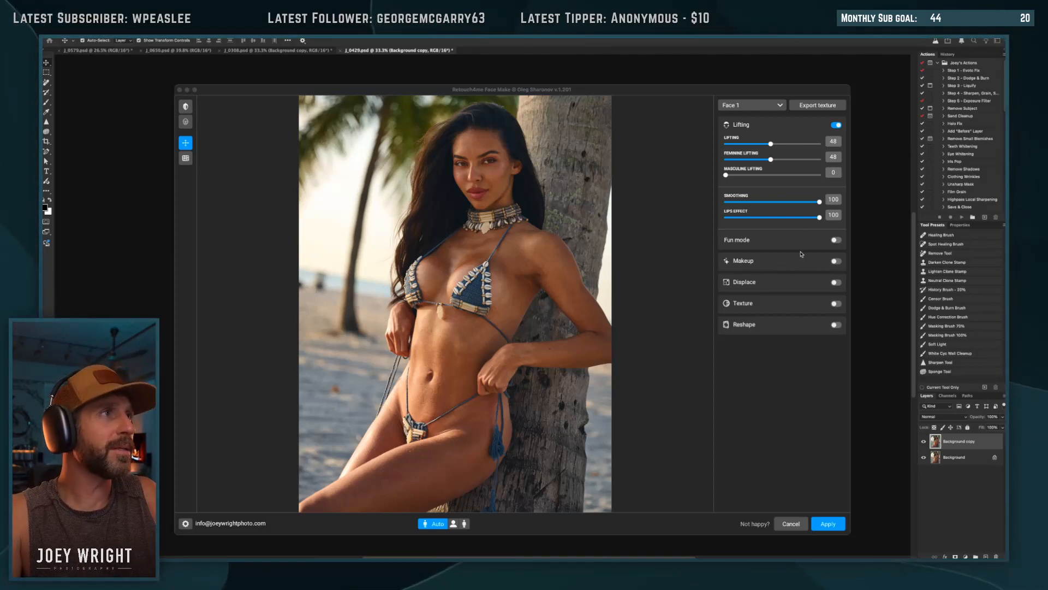
Turn Makeup back on with the Smoke Veil eye preset and the lips preset set to None.
{"action": "left_click", "coordinate": [836, 262]}
{"action": "left_click", "coordinate": [836, 262]}
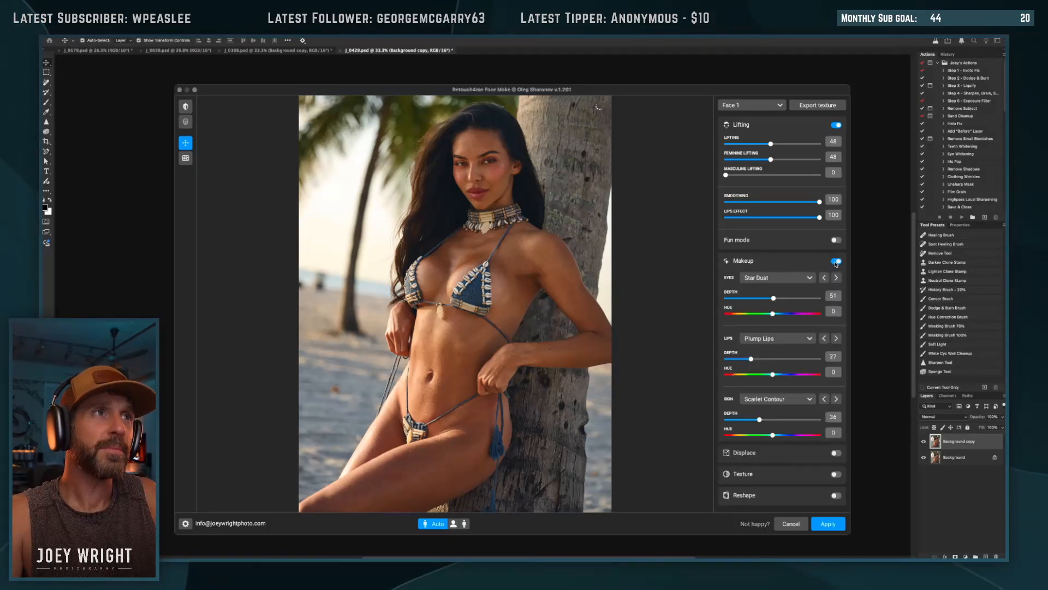
{"action": "left_click", "coordinate": [786, 281]}
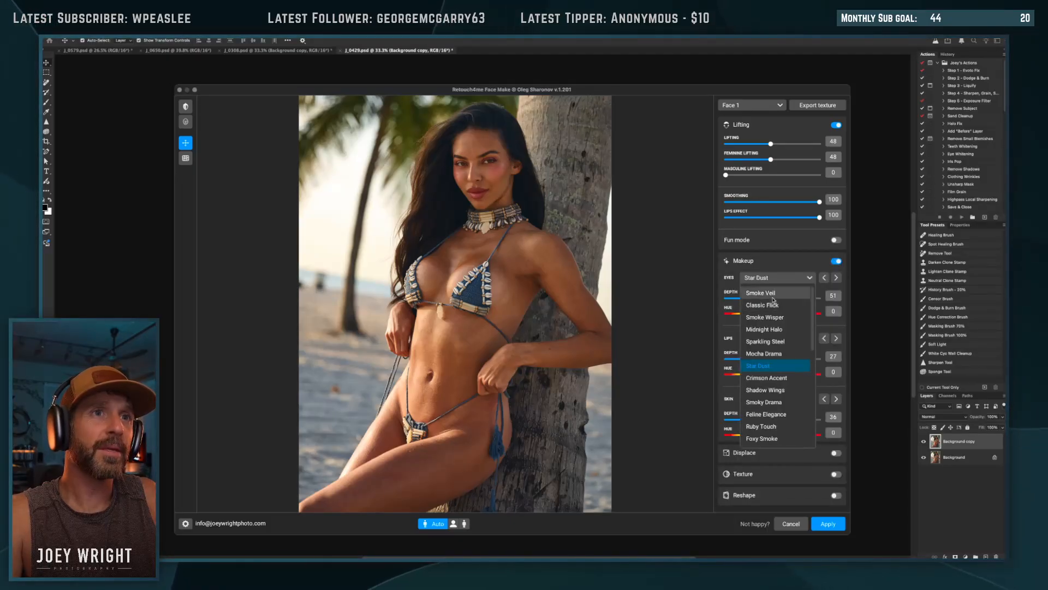
{"action": "left_click", "coordinate": [773, 295]}
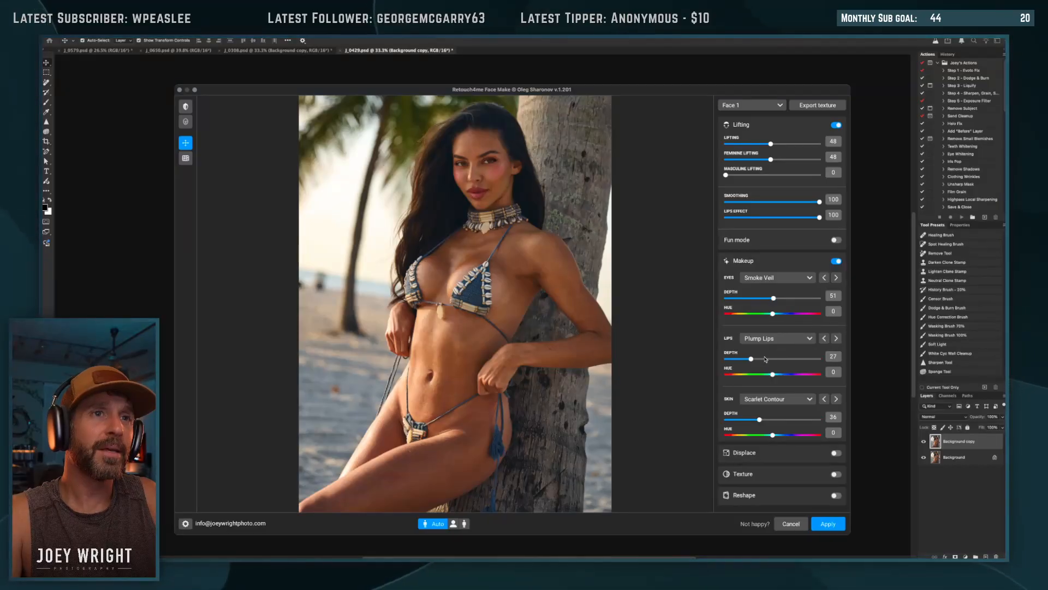
{"action": "left_click", "coordinate": [768, 340]}
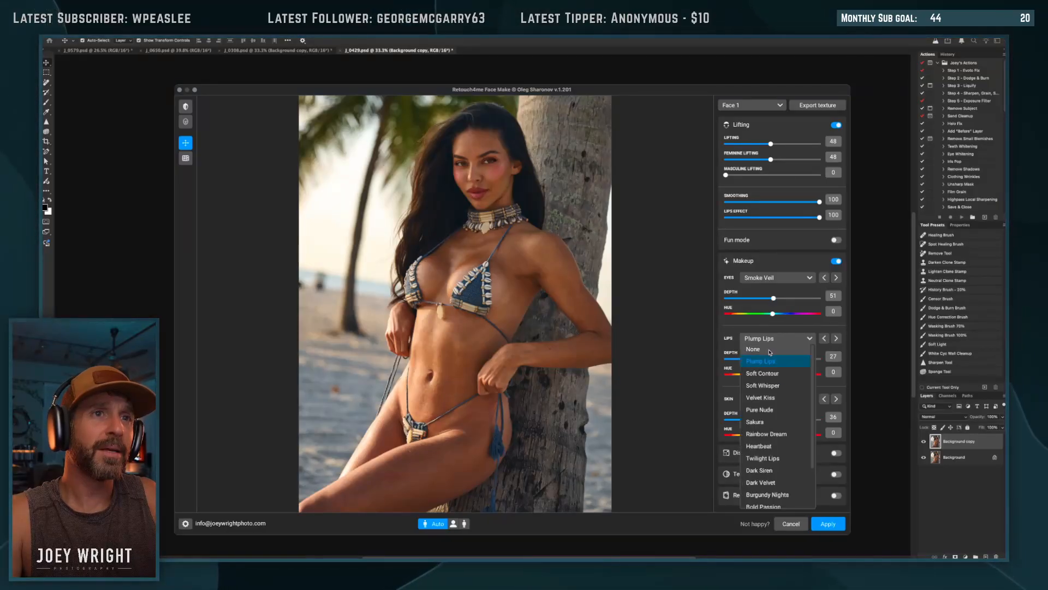
{"action": "left_click", "coordinate": [770, 351]}
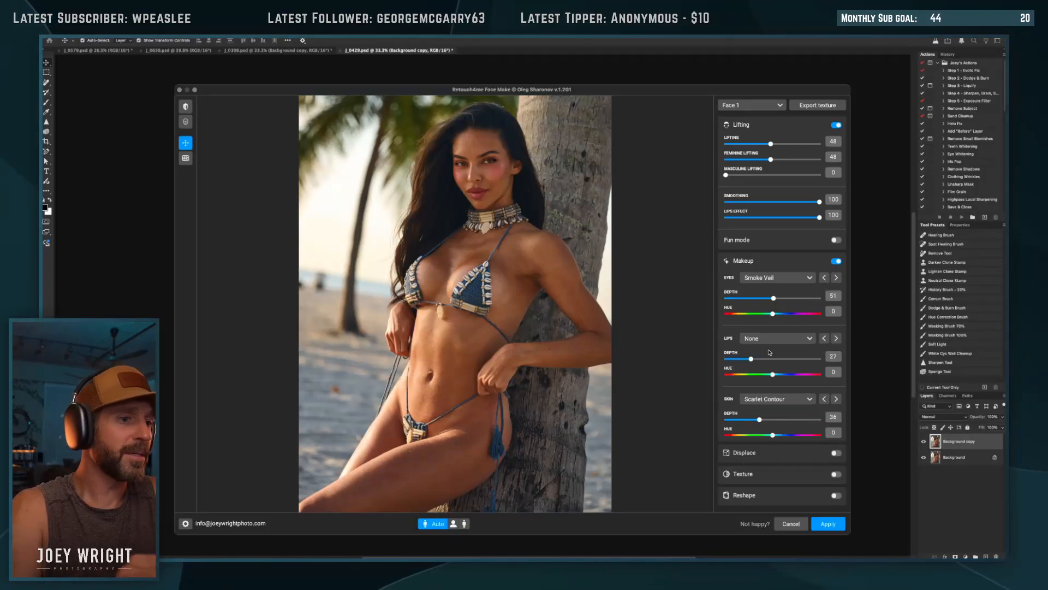
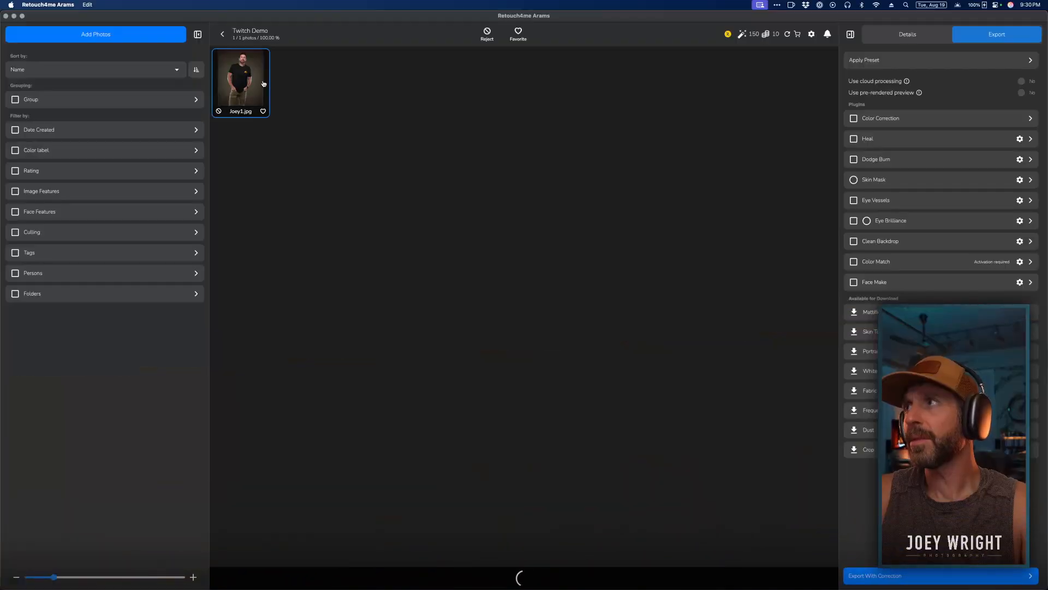
Switch to Retouch4me Arams and open the man's portrait from the Twitch Demo project in the large view.
{"action": "double_click", "coordinate": [263, 83]}
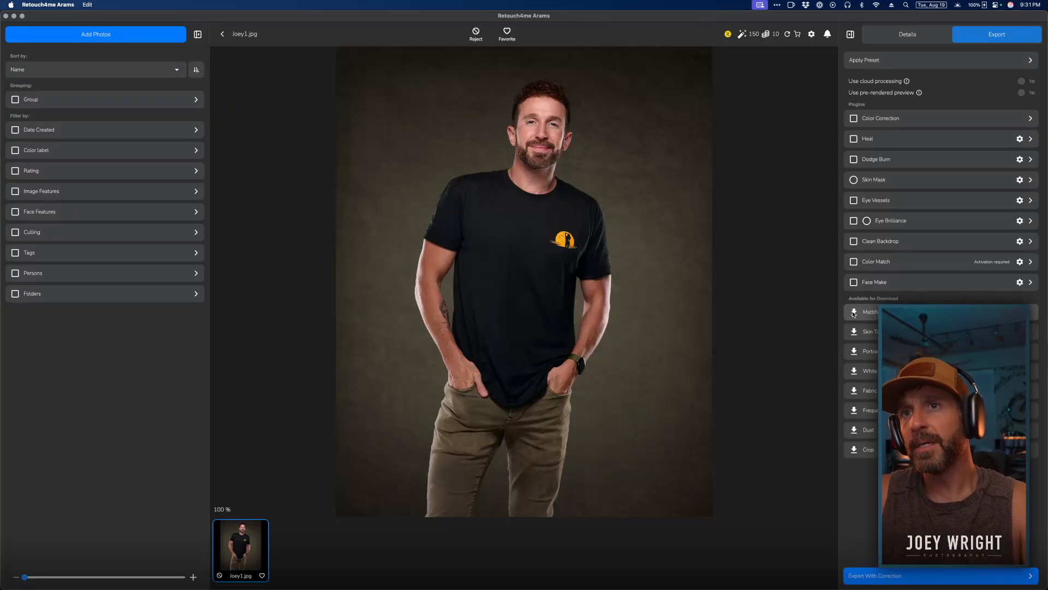
{"action": "left_click", "coordinate": [854, 354]}
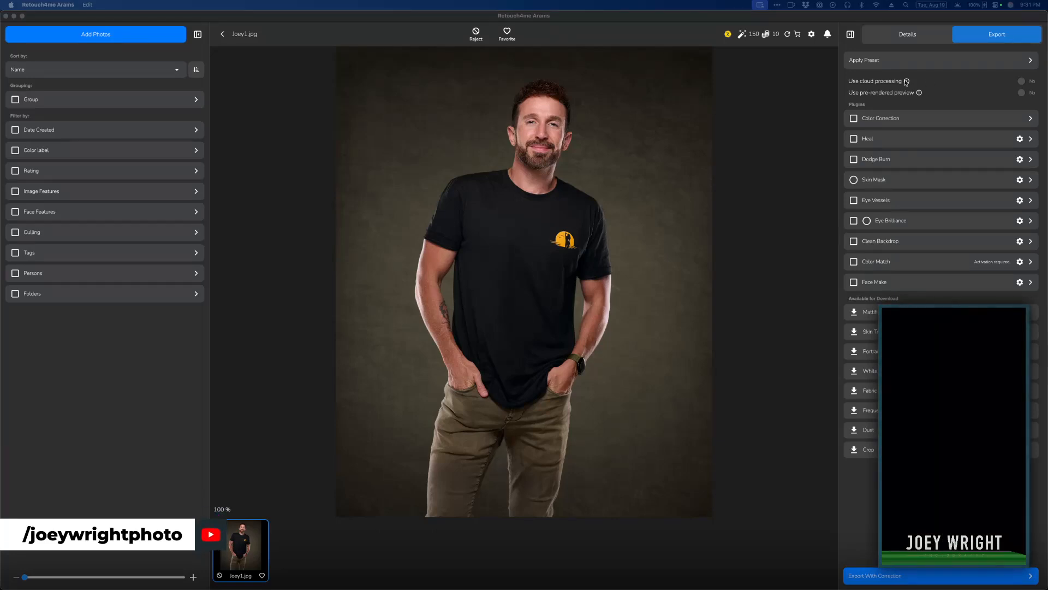
{"action": "mouse_move", "coordinate": [907, 82]}
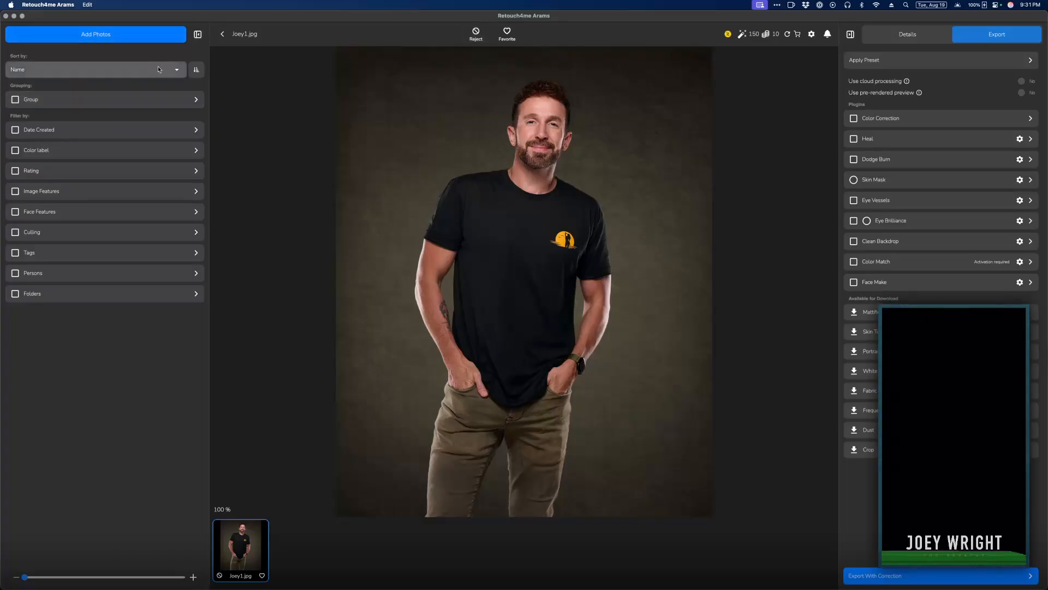
Examine the photo sorting choices and the Culling, Tags, Persons, Folders and Rating filter options.
{"action": "left_click", "coordinate": [177, 70]}
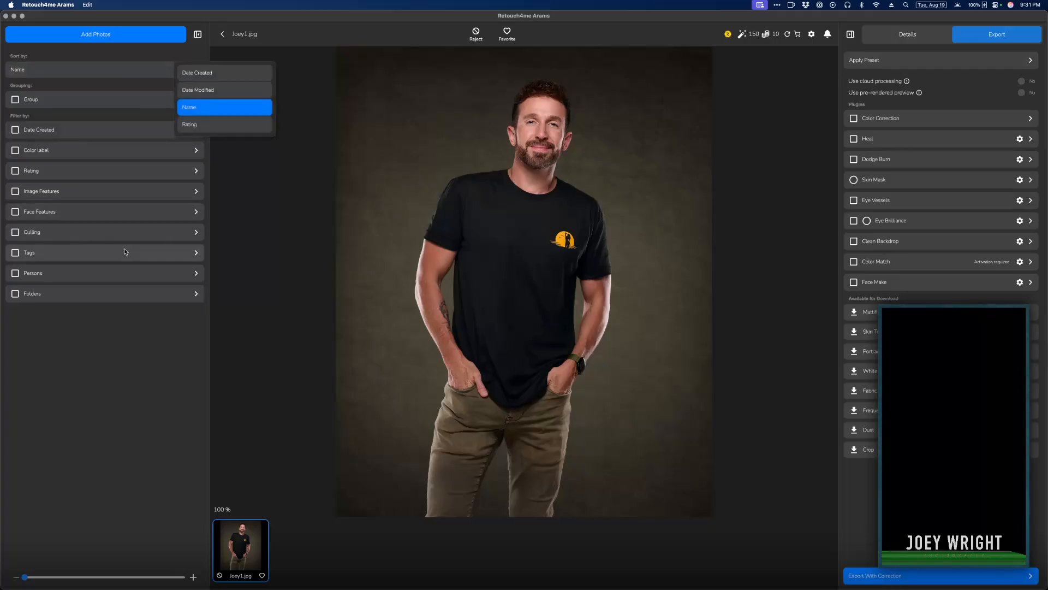
{"action": "left_click", "coordinate": [201, 230]}
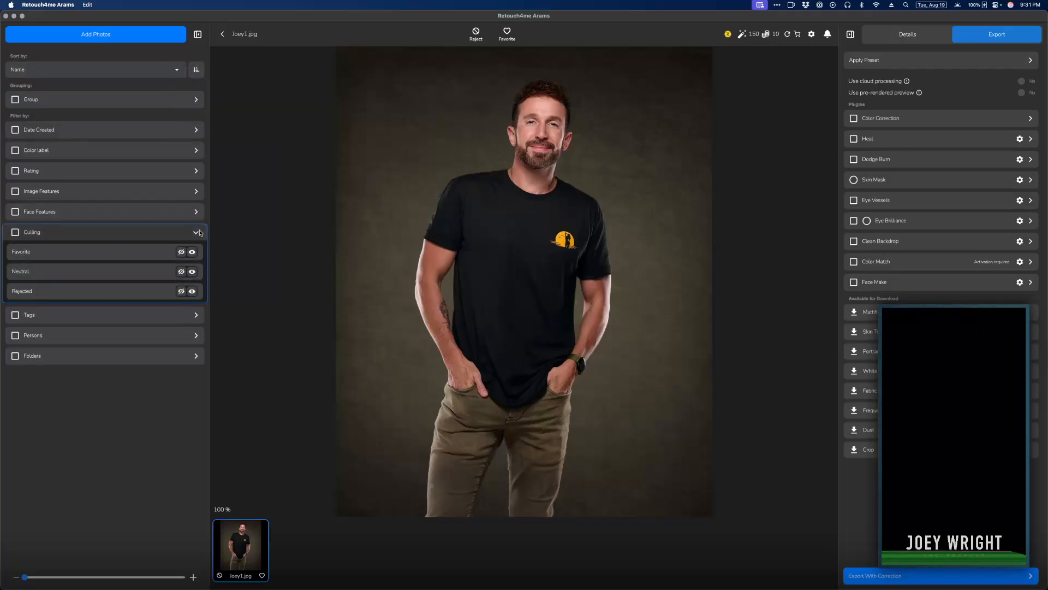
{"action": "left_click", "coordinate": [198, 233]}
{"action": "left_click", "coordinate": [195, 254]}
{"action": "left_click", "coordinate": [195, 254]}
{"action": "left_click", "coordinate": [194, 274]}
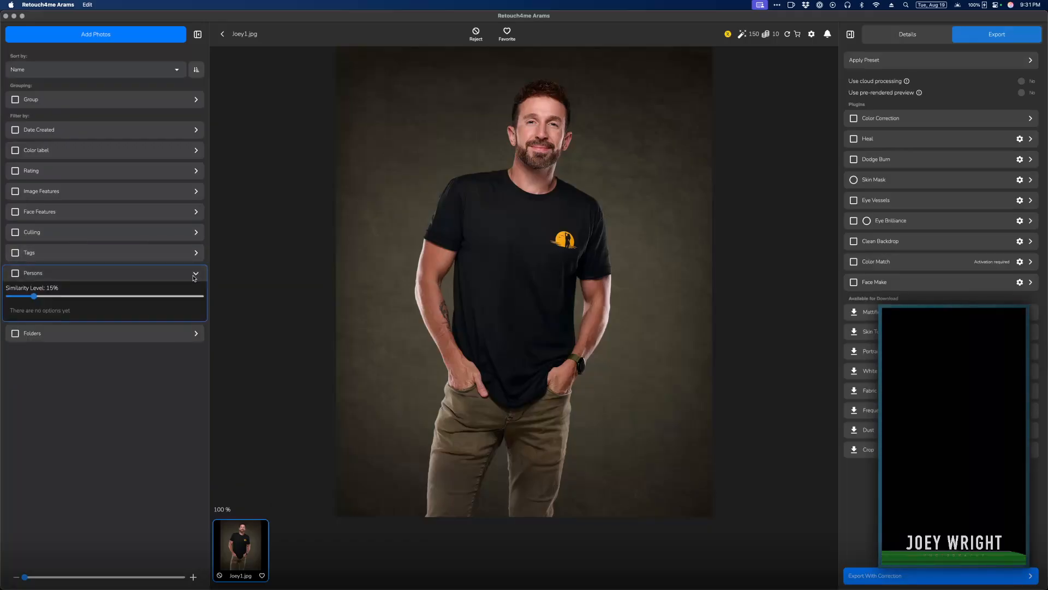
{"action": "left_click", "coordinate": [195, 274]}
{"action": "left_click", "coordinate": [194, 293]}
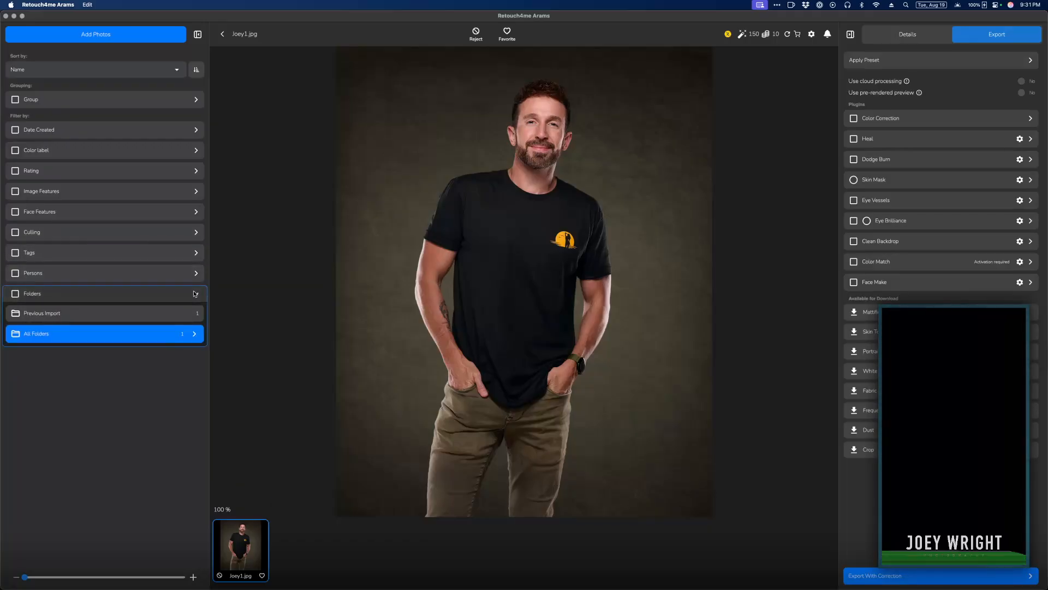
{"action": "left_click", "coordinate": [195, 294]}
{"action": "left_click", "coordinate": [199, 171]}
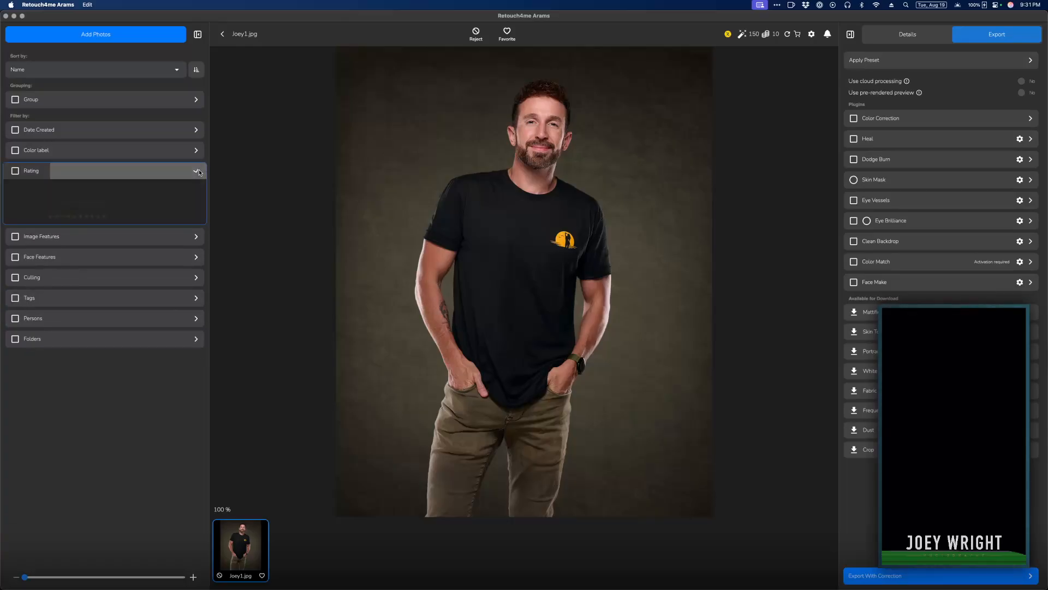
{"action": "left_click", "coordinate": [198, 172]}
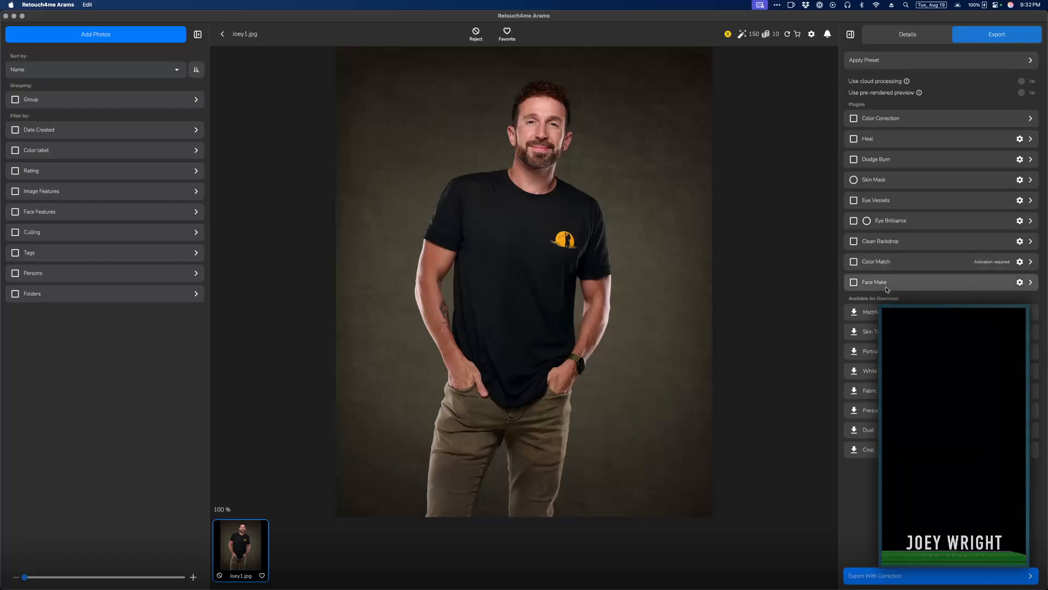
Enable the Face Make plugin for the portrait and open its Portrait Size choices.
{"action": "left_click", "coordinate": [854, 283]}
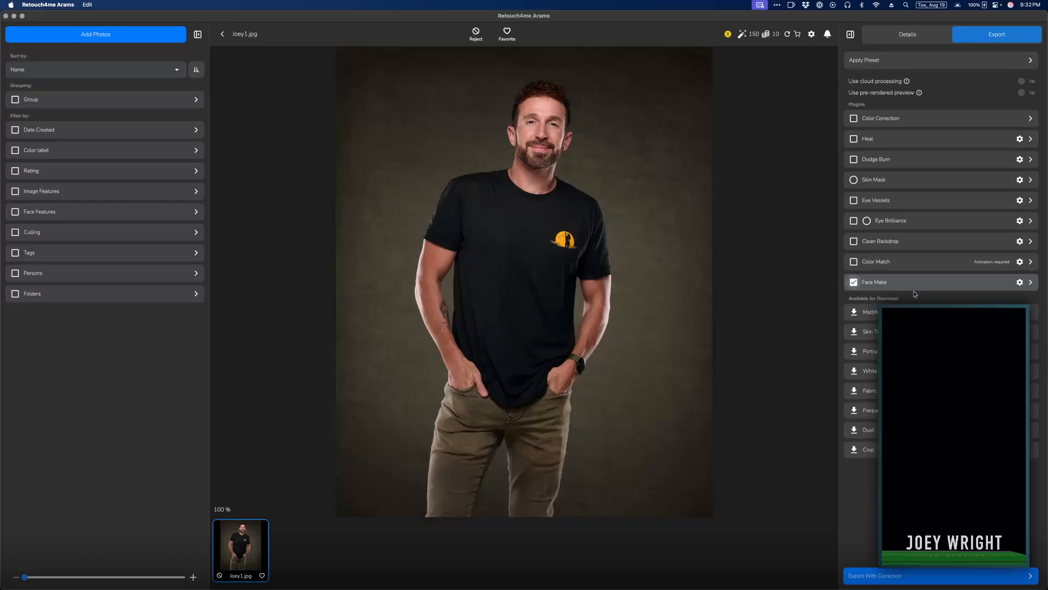
{"action": "left_click", "coordinate": [1031, 282]}
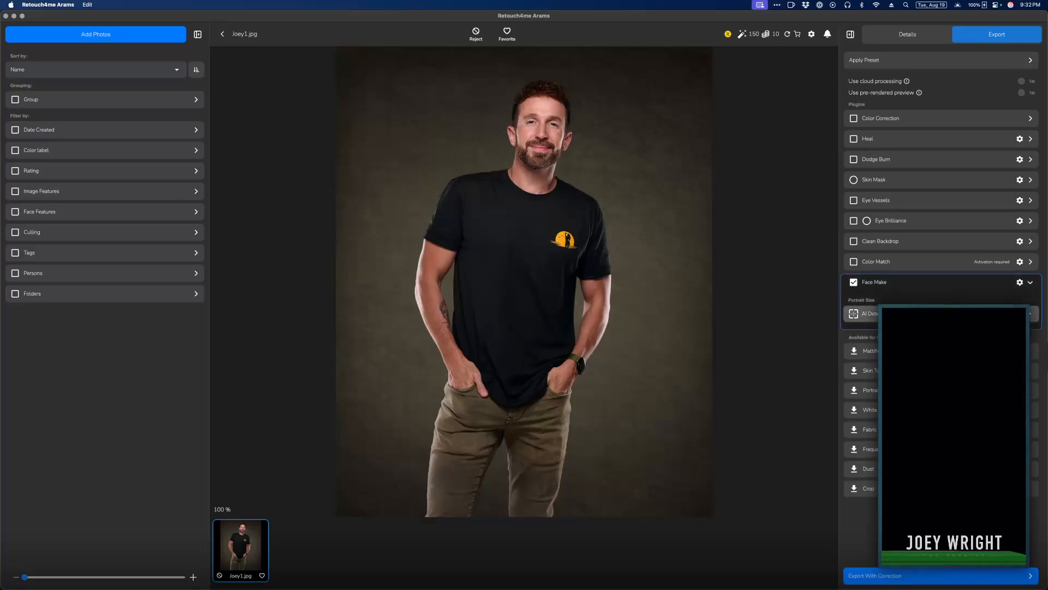
{"action": "left_click", "coordinate": [1030, 314]}
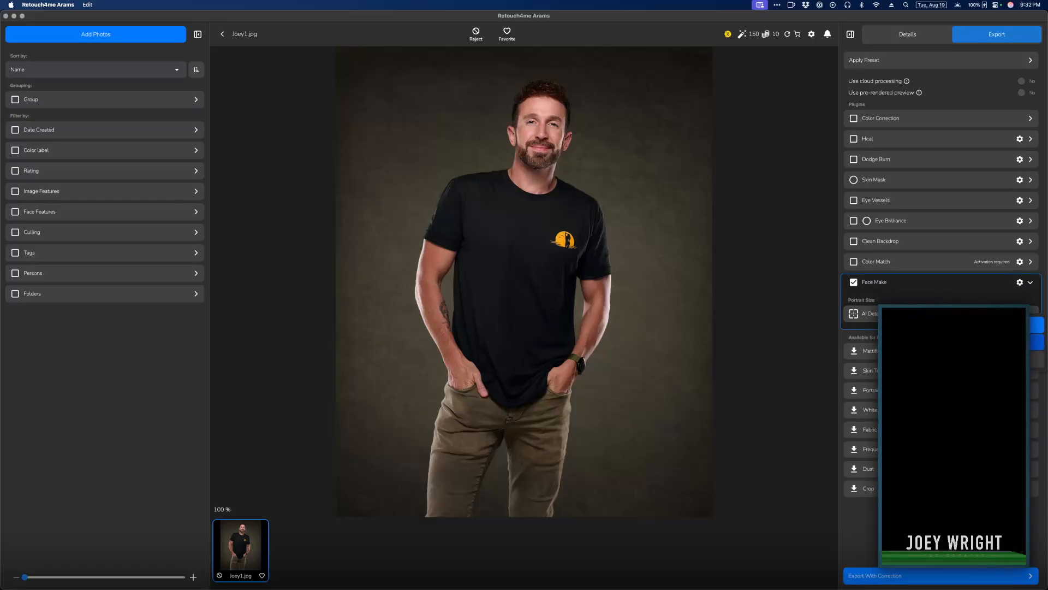
Open the Face Make settings, turn on Lifting at 100, apply it and inspect the man's face closer up.
{"action": "left_click", "coordinate": [1020, 283]}
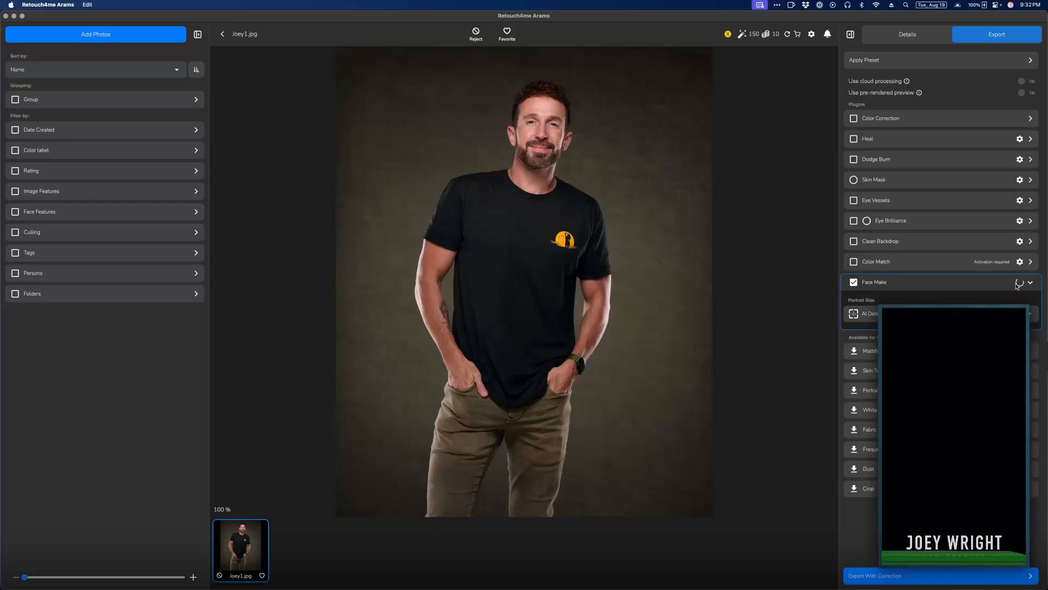
{"action": "left_click_drag", "start_coordinate": [432, 82], "coordinate": [445, 158]}
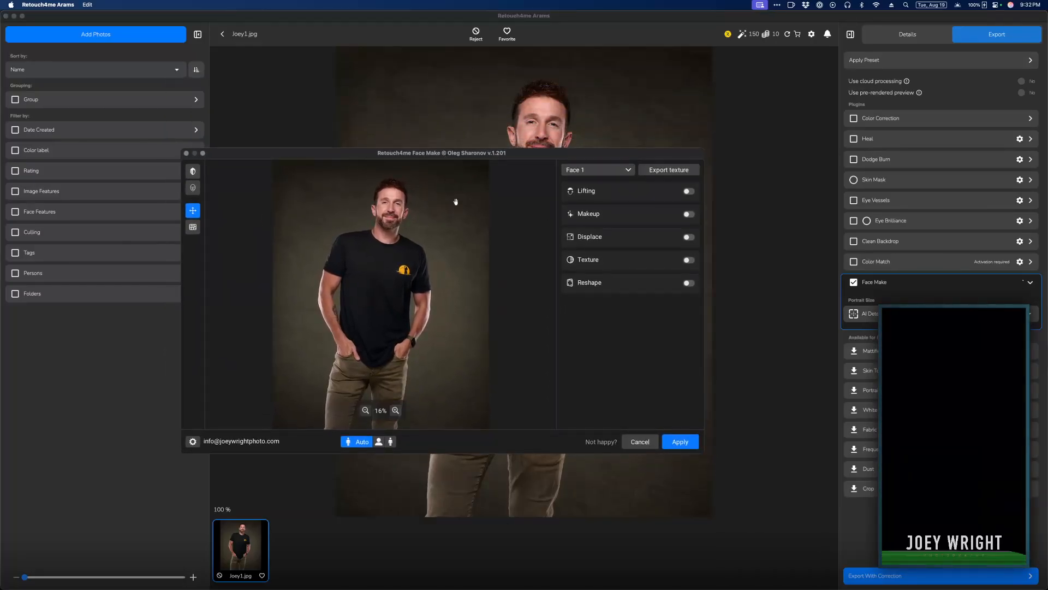
{"action": "left_click", "coordinate": [689, 192]}
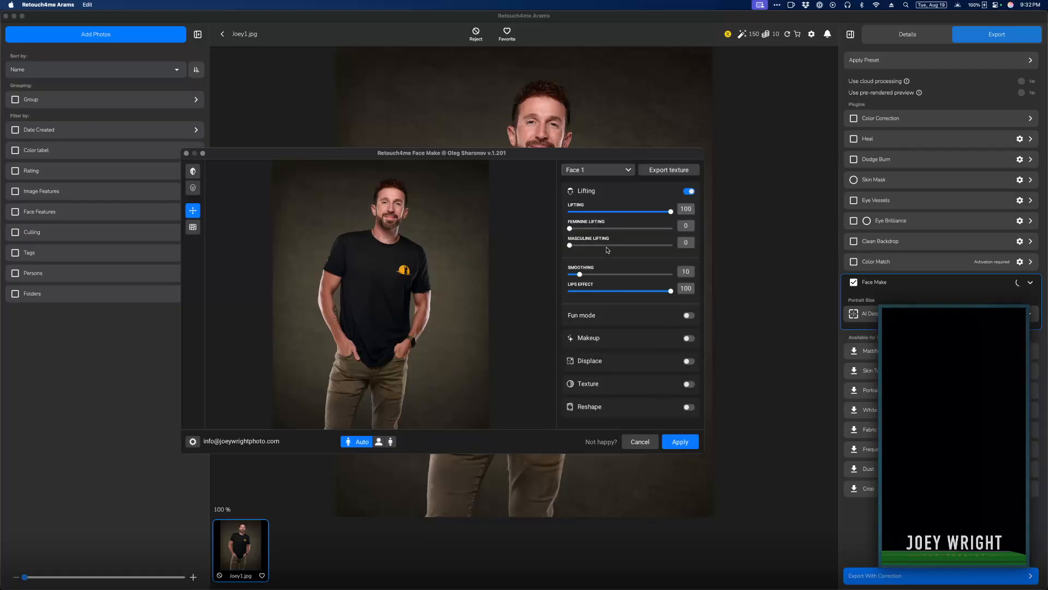
{"action": "left_click", "coordinate": [678, 439]}
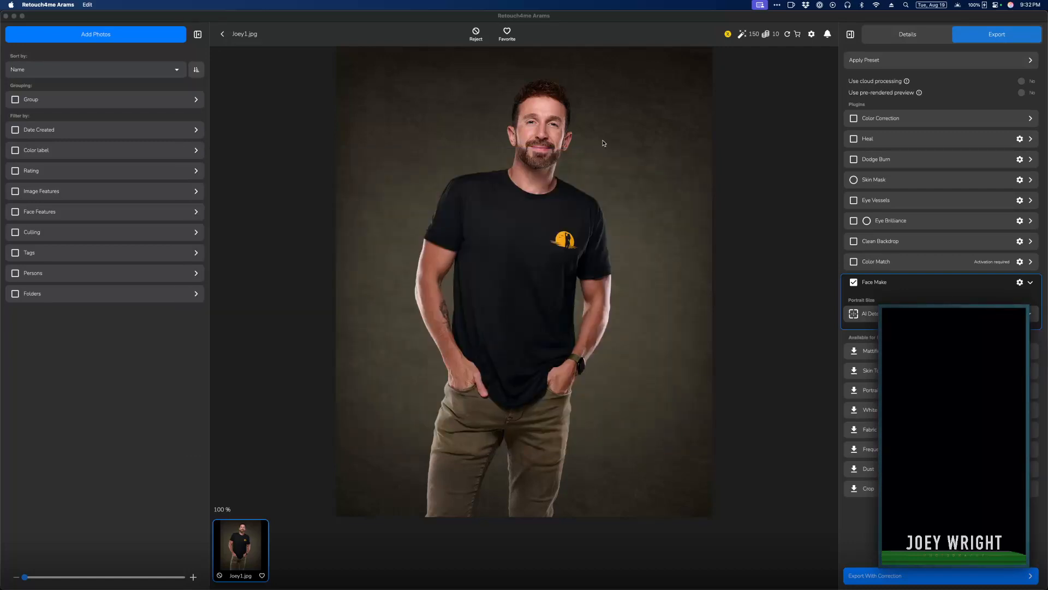
{"action": "scroll", "coordinate": [587, 98], "scroll_direction": "up", "scroll_amount": 2}
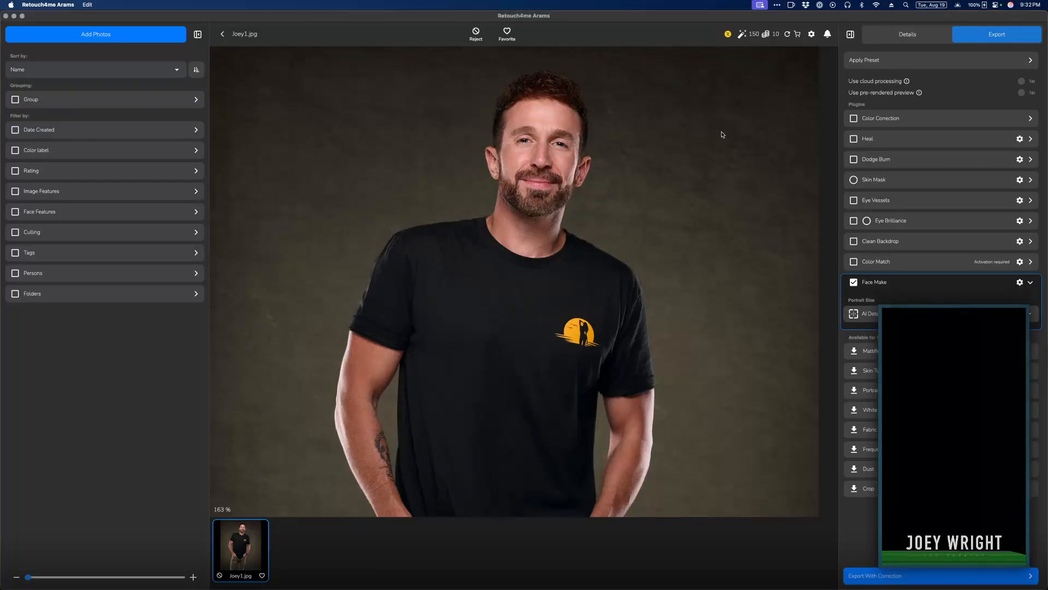
Try switching on cloud processing to view its plugin list, and switch it off again.
{"action": "left_click", "coordinate": [1020, 81]}
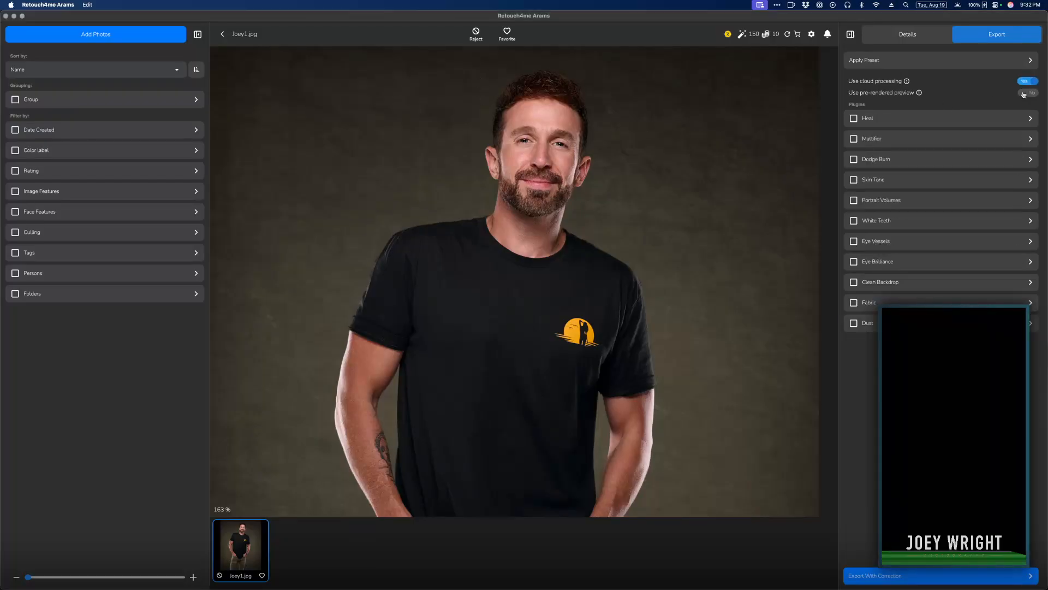
{"action": "left_click", "coordinate": [1024, 82]}
{"action": "left_click", "coordinate": [1023, 82]}
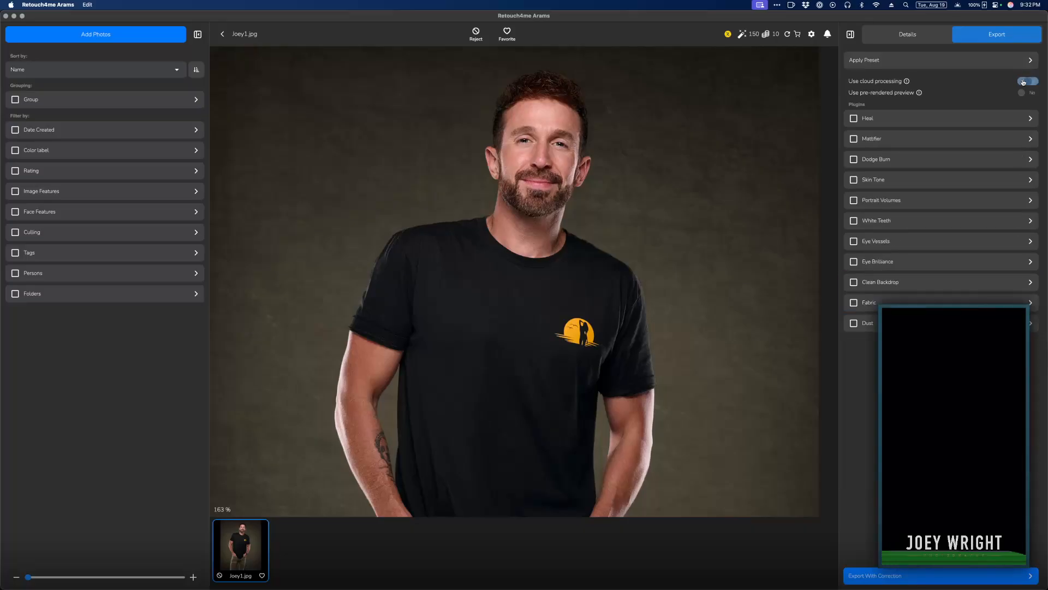
{"action": "left_click", "coordinate": [1024, 82]}
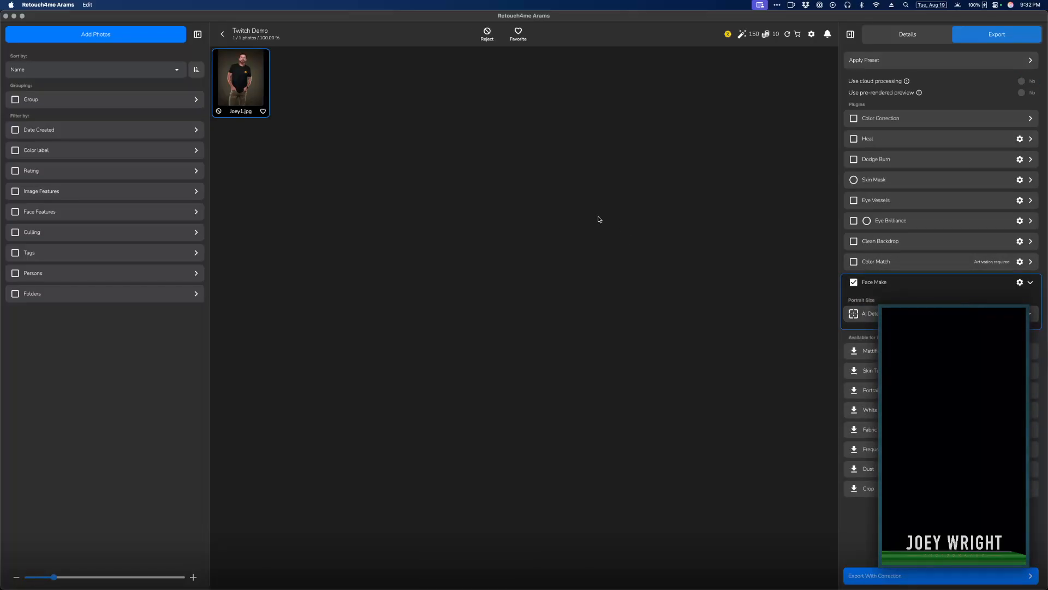
Reopen the man's portrait and toggle Face Make to check its effect, leaving it enabled with its options expanded.
{"action": "double_click", "coordinate": [267, 97]}
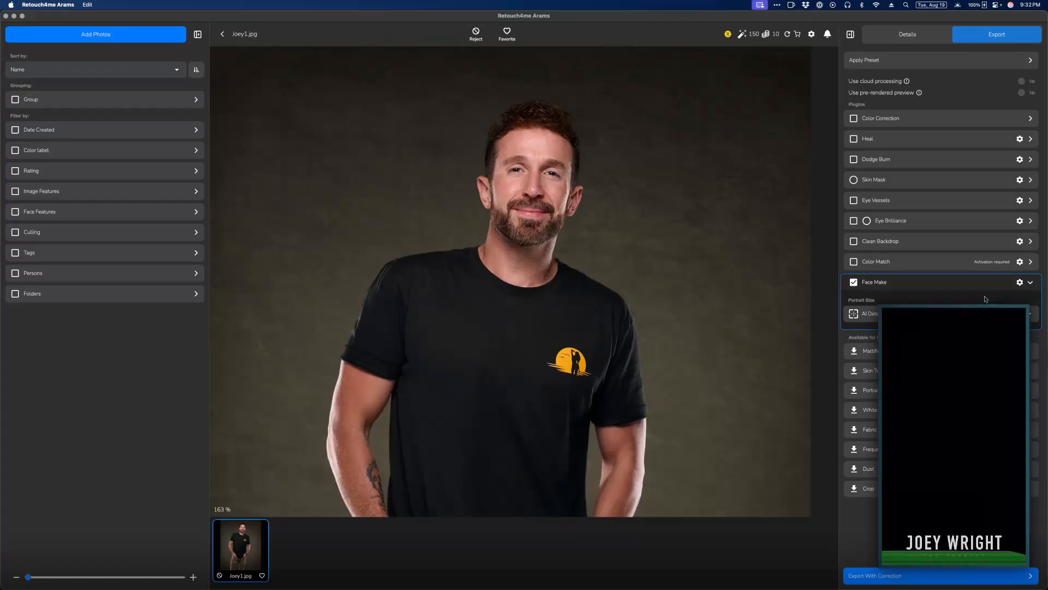
{"action": "left_click", "coordinate": [858, 286]}
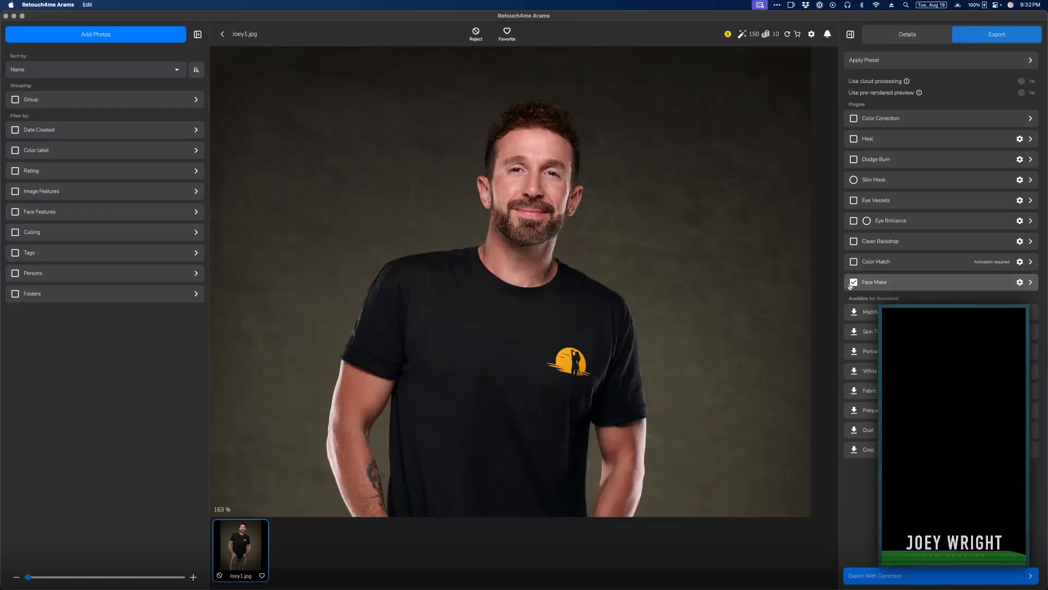
{"action": "left_click", "coordinate": [853, 283]}
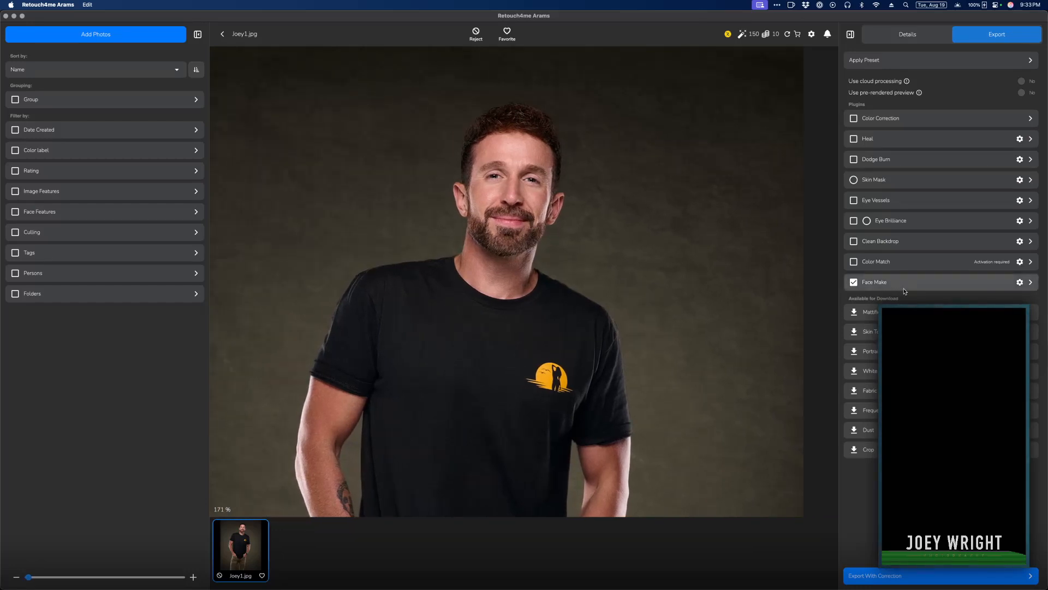
{"action": "left_click", "coordinate": [1030, 282]}
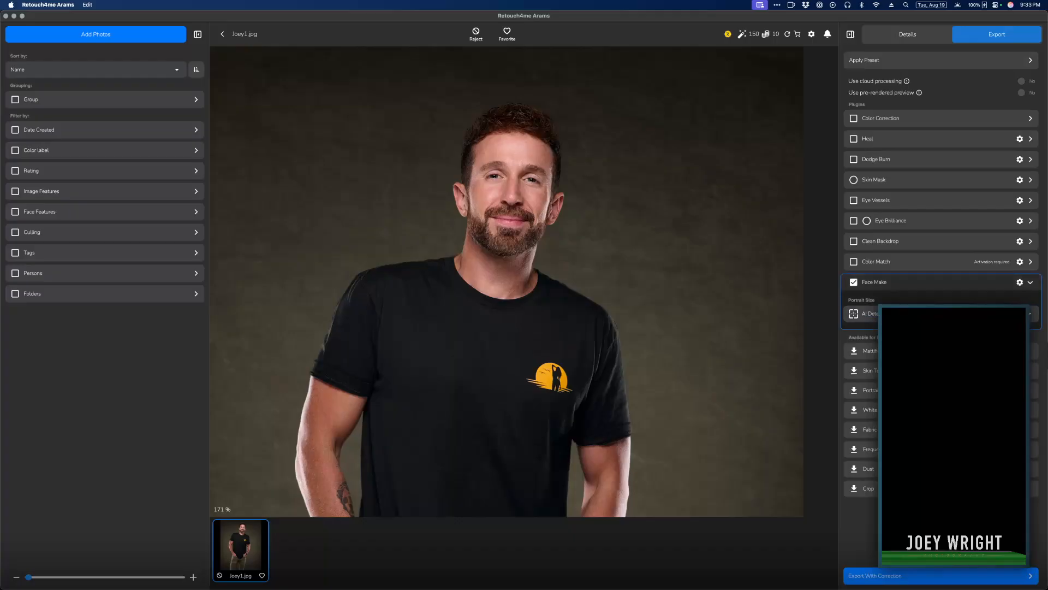
Review the Portrait Size choices for Face Make and collapse the plugin's options.
{"action": "left_click", "coordinate": [1030, 314]}
{"action": "left_click", "coordinate": [956, 359]}
{"action": "left_click", "coordinate": [1031, 313]}
{"action": "left_click", "coordinate": [1016, 314]}
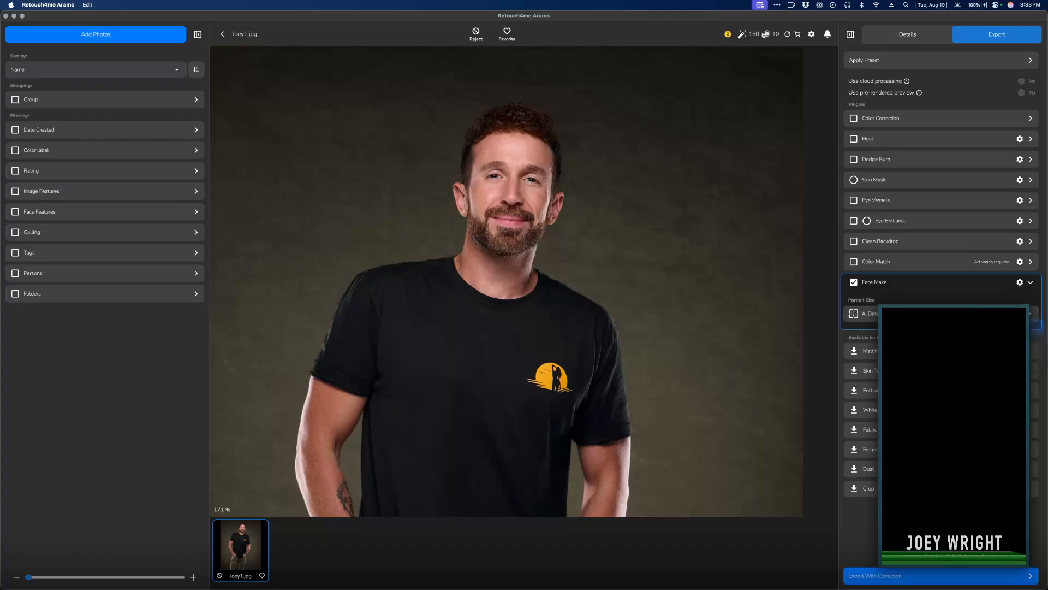
{"action": "left_click", "coordinate": [1031, 281]}
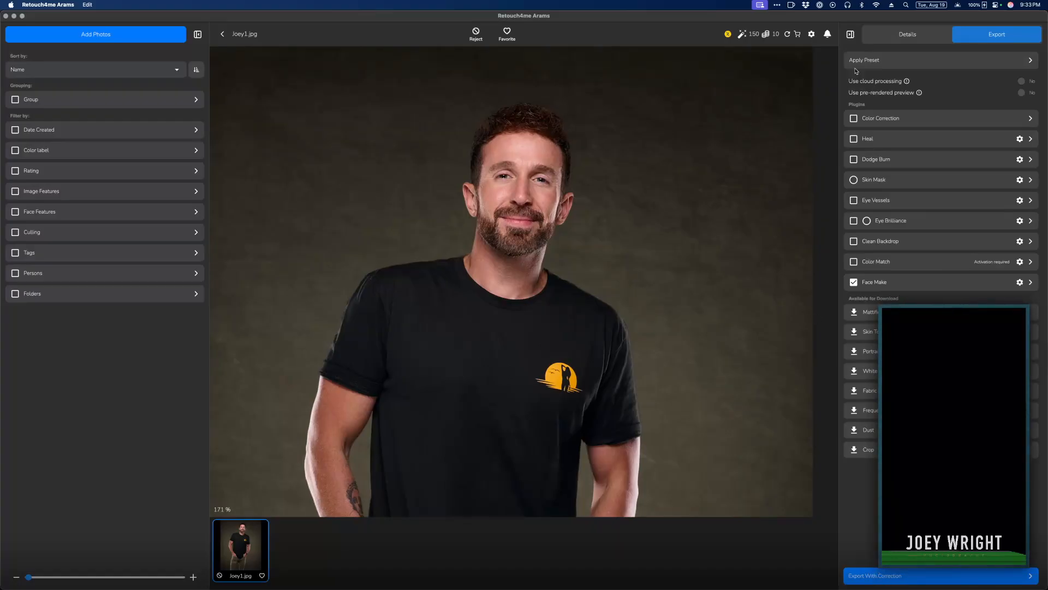
Switch on the pre-rendered preview and enable the Heal and Dodge Burn plugins for the portrait.
{"action": "left_click", "coordinate": [1028, 93]}
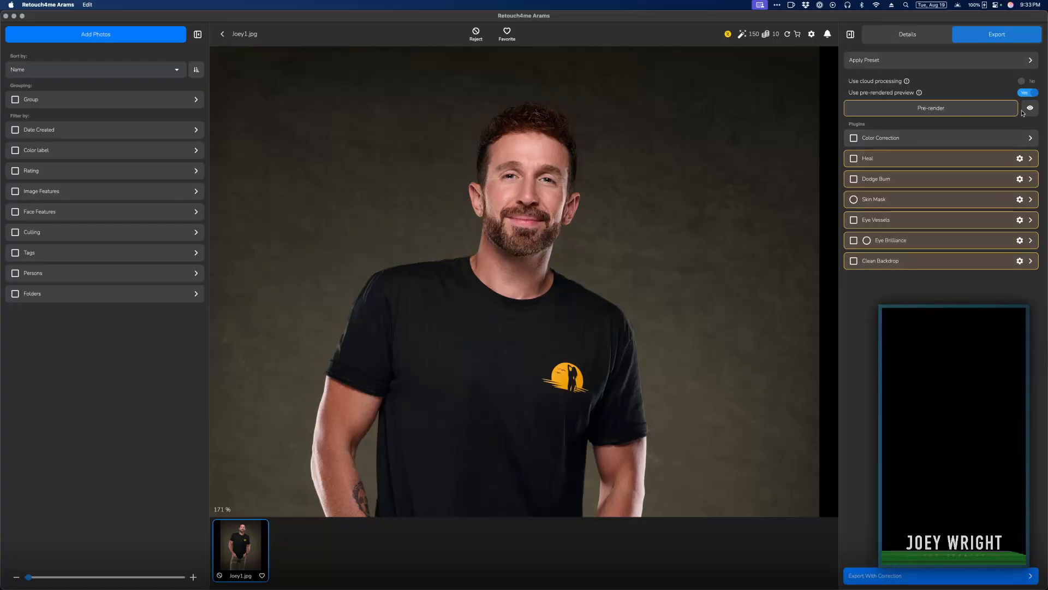
{"action": "left_click", "coordinate": [986, 113]}
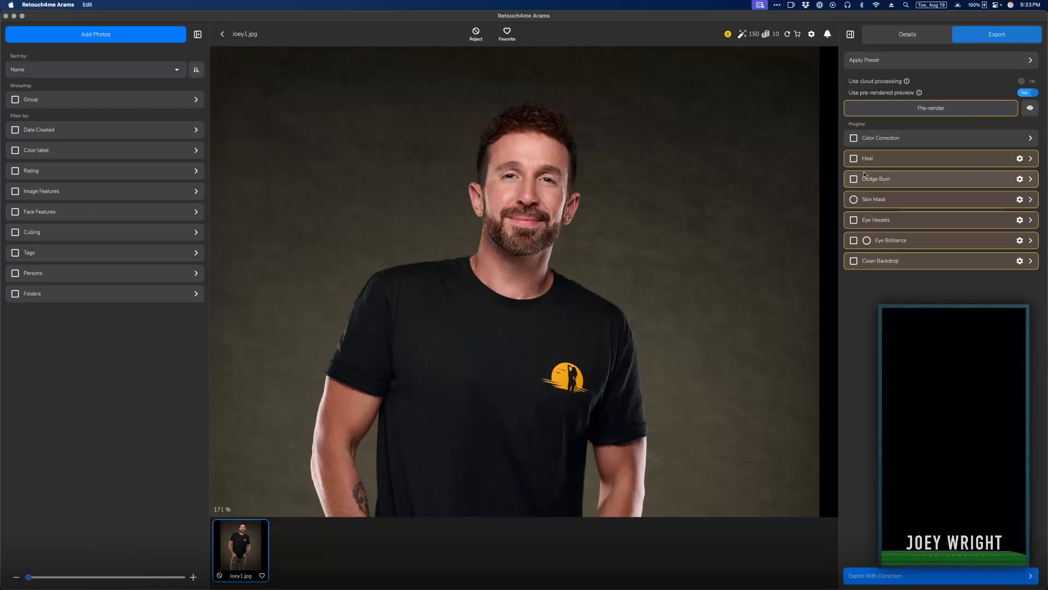
{"action": "left_click", "coordinate": [853, 160]}
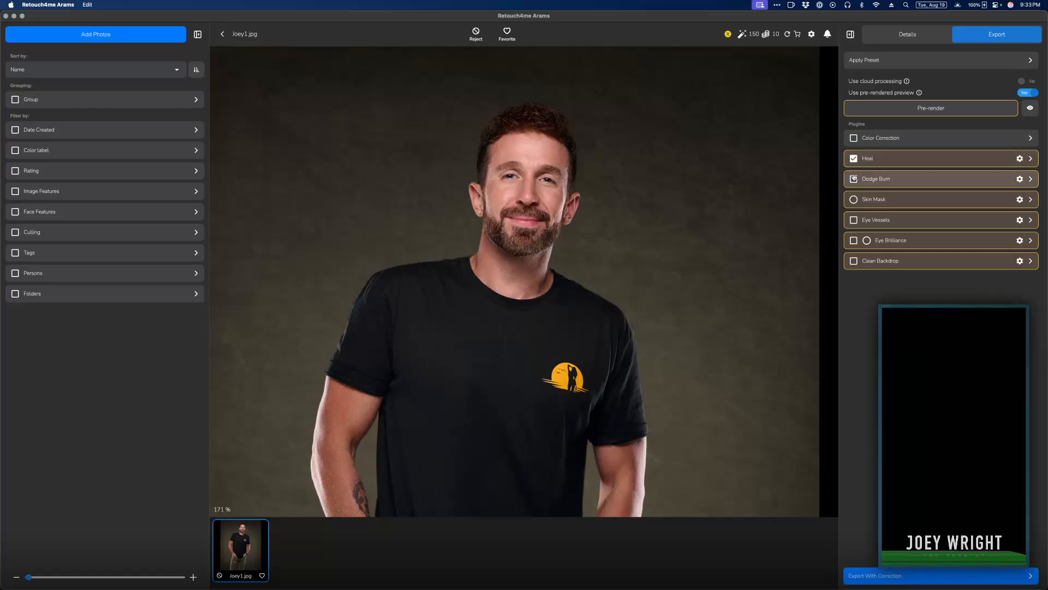
{"action": "left_click", "coordinate": [854, 179]}
Open the Dodge Burn settings and inspect the man's face closer up in the preview.
{"action": "left_click", "coordinate": [1029, 178]}
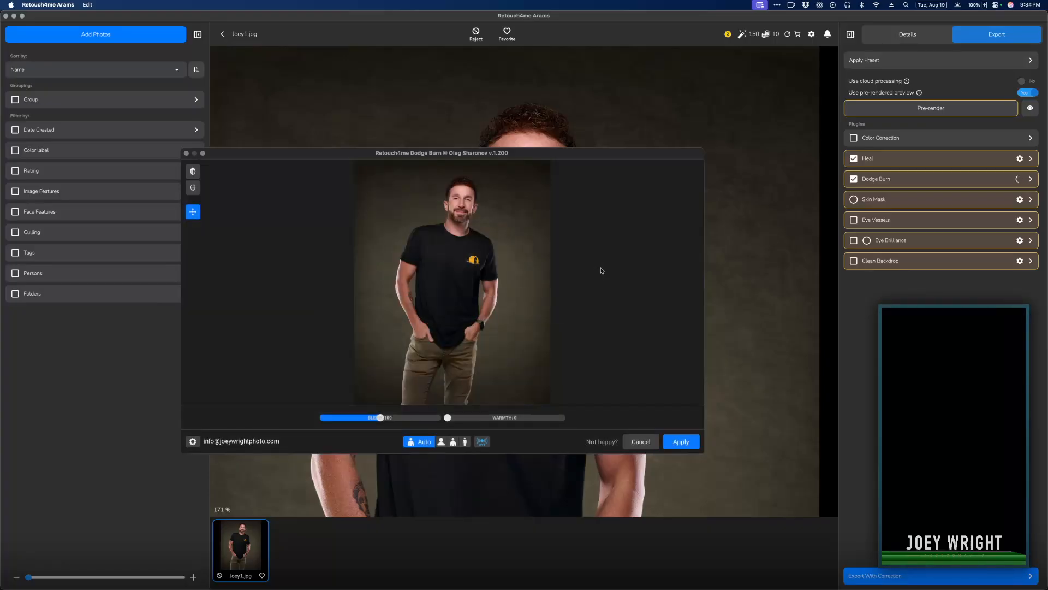
{"action": "scroll", "coordinate": [483, 224], "scroll_direction": "up", "scroll_amount": 5}
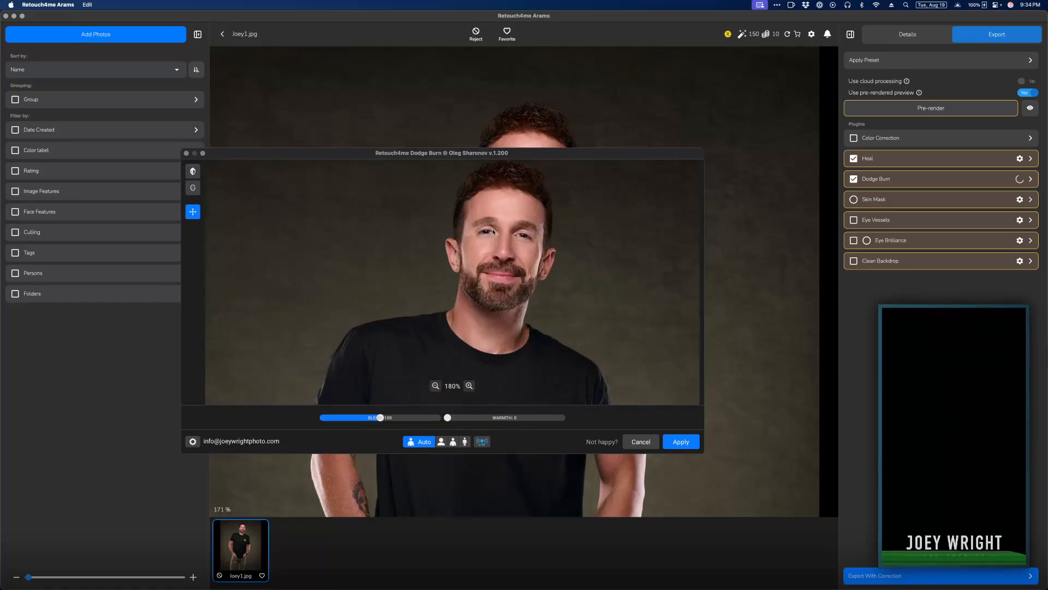
{"action": "scroll", "coordinate": [492, 230], "scroll_direction": "down", "scroll_amount": 5}
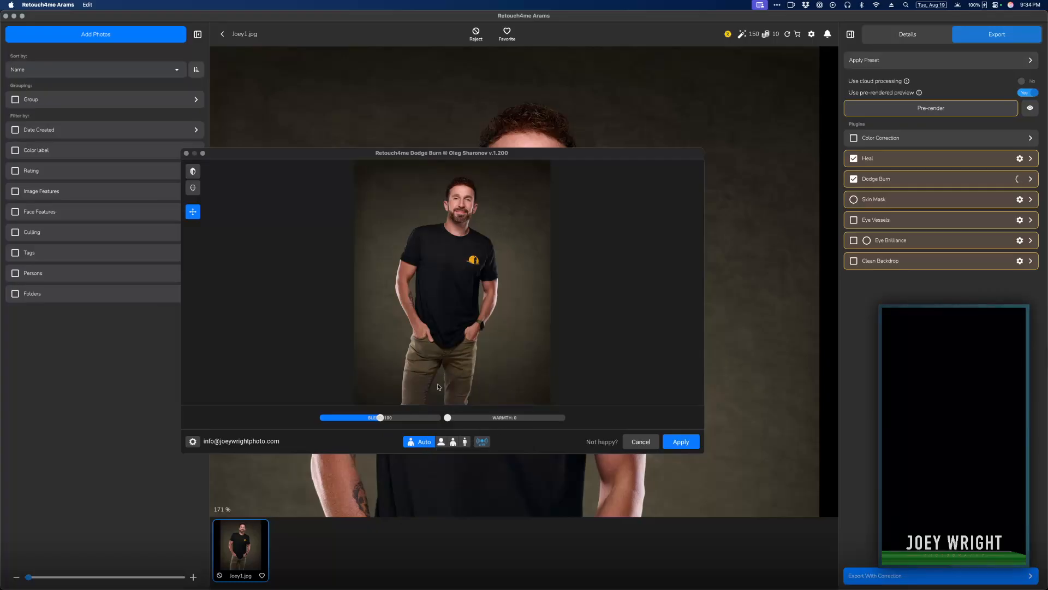
{"action": "left_click", "coordinate": [462, 195]}
{"action": "left_click", "coordinate": [462, 195]}
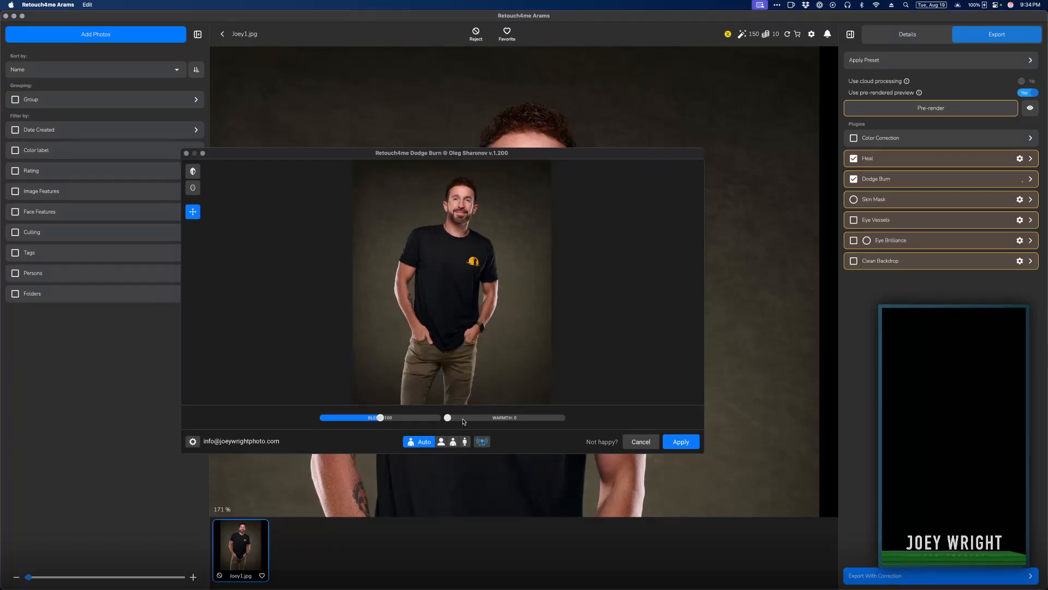
Try a Dodge Burn Warmth of 10, inspect its effect on the face, and return Warmth to 0.
{"action": "mouse_move", "coordinate": [448, 419]}
{"action": "left_mouse_down"}
{"action": "mouse_move", "coordinate": [504, 419]}
{"action": "mouse_move", "coordinate": [458, 420]}
{"action": "left_mouse_up"}
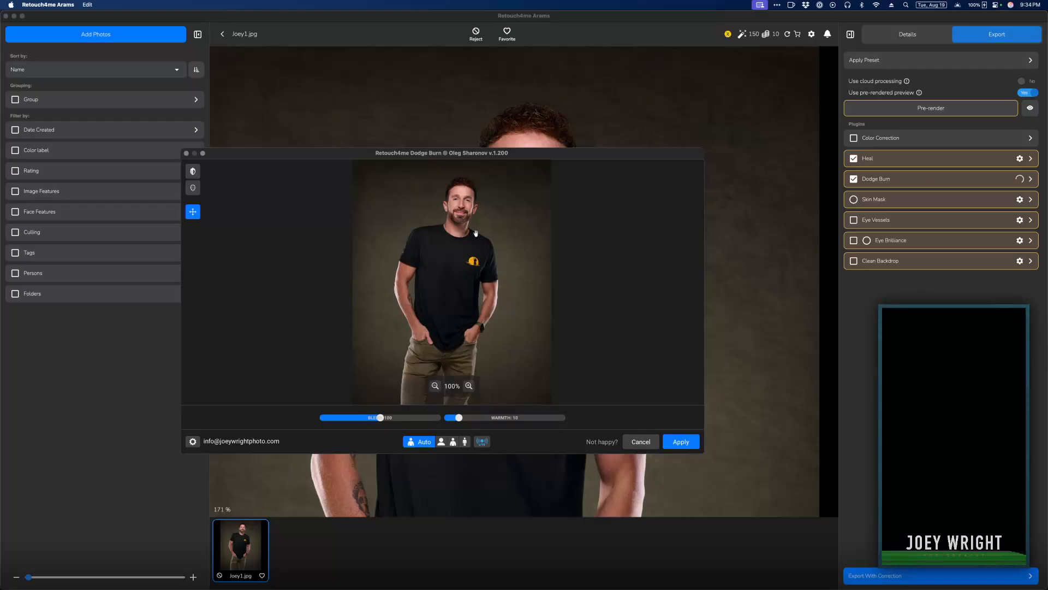
{"action": "scroll", "coordinate": [475, 235], "scroll_direction": "up", "scroll_amount": 3}
{"action": "scroll", "coordinate": [491, 245], "scroll_direction": "up", "scroll_amount": 2}
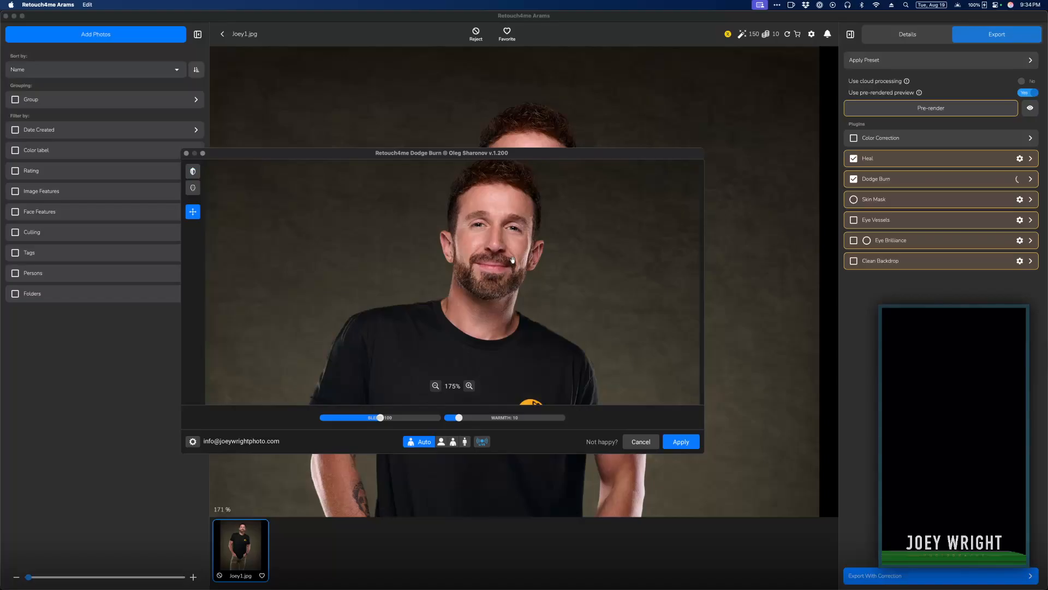
{"action": "scroll", "coordinate": [513, 256], "scroll_direction": "up", "scroll_amount": 2}
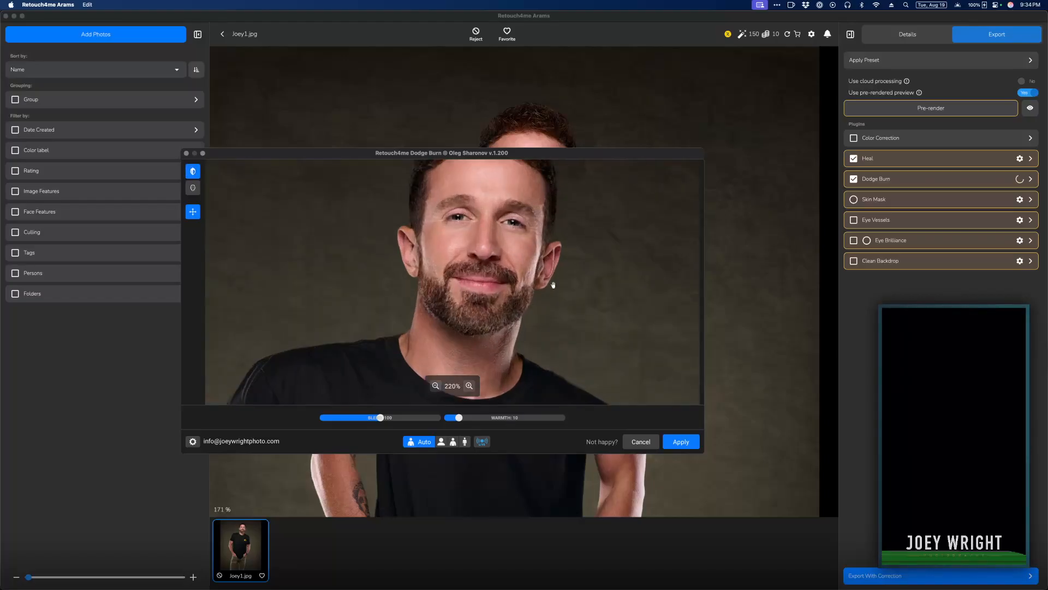
{"action": "scroll", "coordinate": [553, 285], "scroll_direction": "down", "scroll_amount": 2}
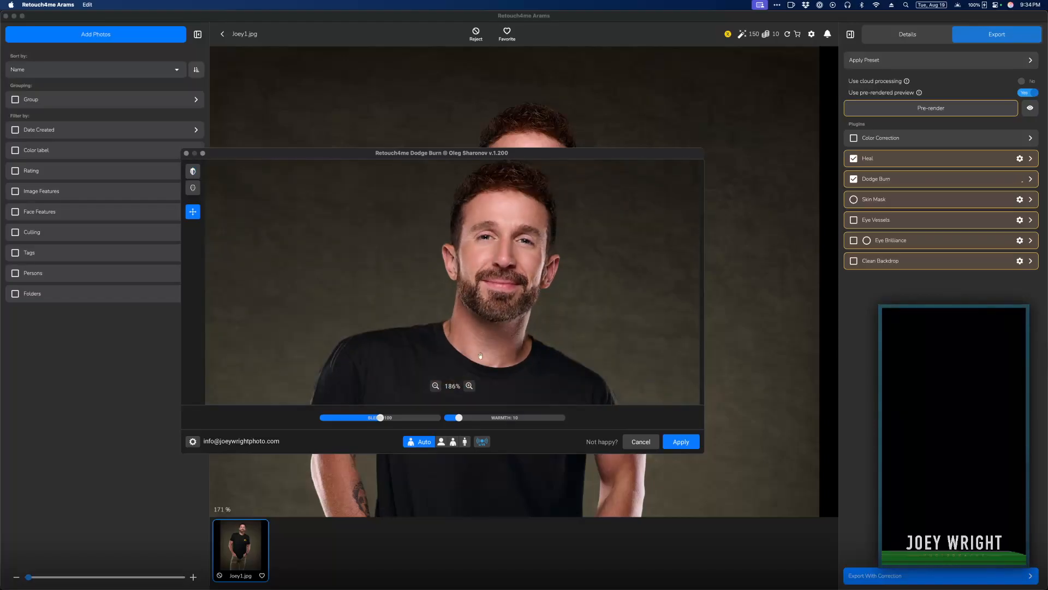
{"action": "mouse_move", "coordinate": [459, 417]}
{"action": "left_mouse_down"}
{"action": "mouse_move", "coordinate": [561, 421]}
{"action": "mouse_move", "coordinate": [426, 426]}
{"action": "left_mouse_up"}
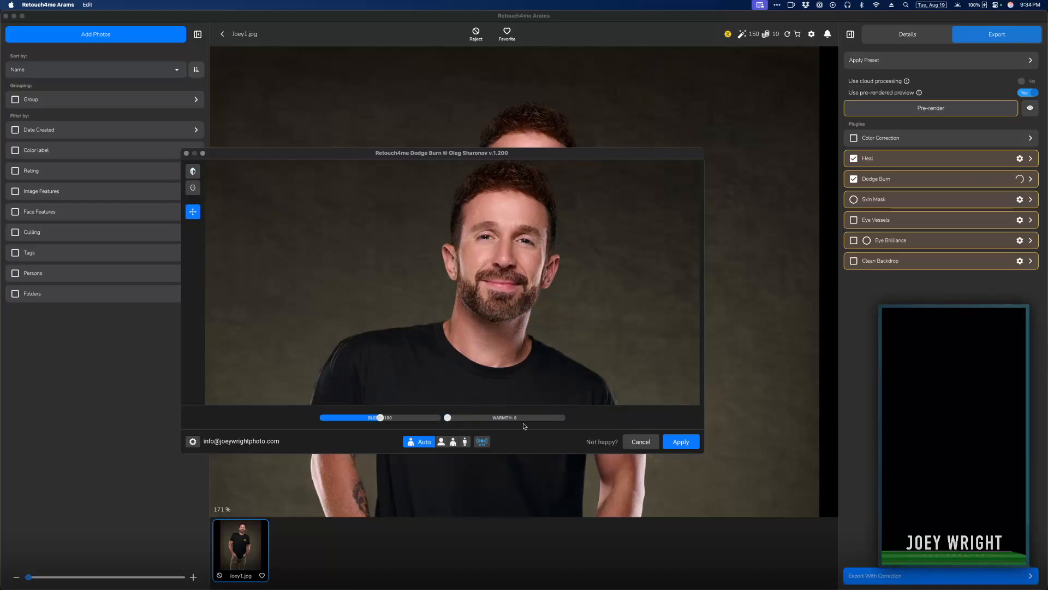
Compare the extremes of Dodge Burn's Warmth and Blend, leave Blend mid-range and Warmth past halfway, and apply the settings.
{"action": "left_click", "coordinate": [563, 419]}
{"action": "left_click_drag", "start_coordinate": [563, 420], "coordinate": [447, 420]}
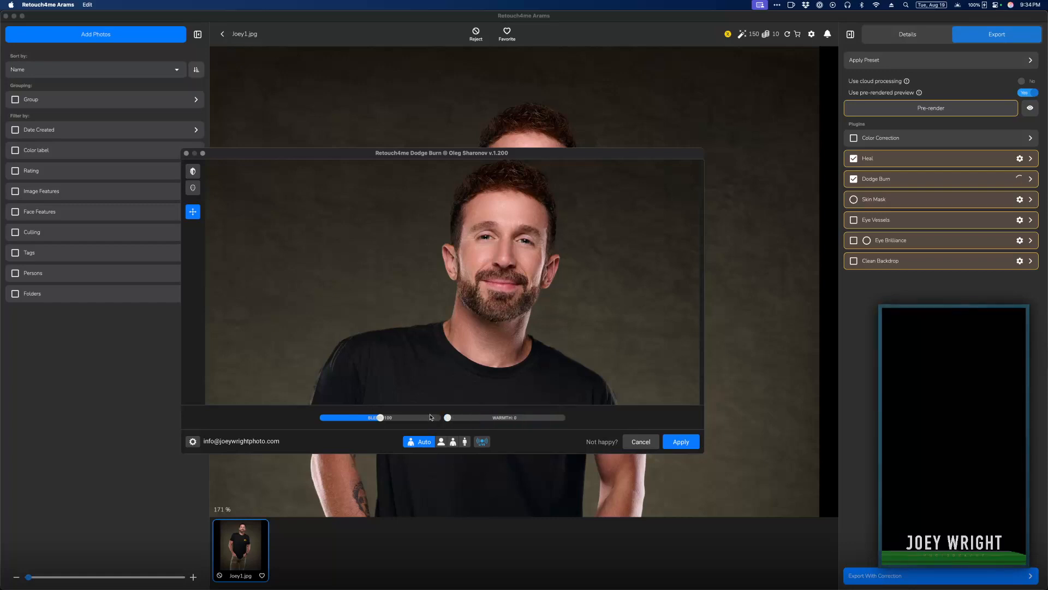
{"action": "left_click", "coordinate": [440, 418]}
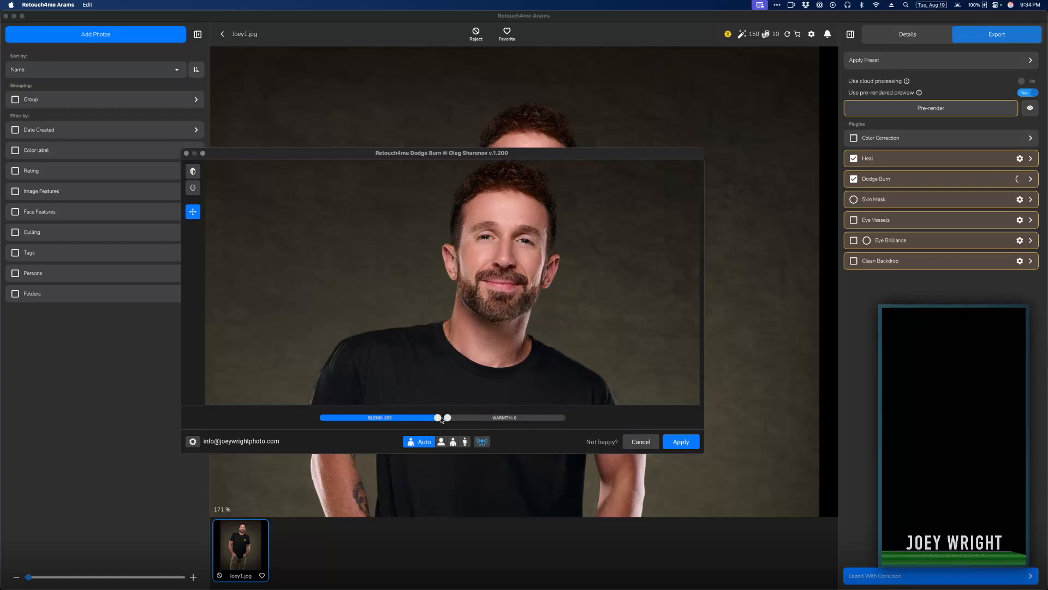
{"action": "left_click", "coordinate": [324, 419]}
{"action": "mouse_move", "coordinate": [324, 419]}
{"action": "left_mouse_down"}
{"action": "mouse_move", "coordinate": [426, 420]}
{"action": "mouse_move", "coordinate": [308, 420]}
{"action": "mouse_move", "coordinate": [437, 419]}
{"action": "mouse_move", "coordinate": [307, 418]}
{"action": "mouse_move", "coordinate": [577, 418]}
{"action": "mouse_move", "coordinate": [436, 417]}
{"action": "mouse_move", "coordinate": [575, 417]}
{"action": "mouse_move", "coordinate": [519, 418]}
{"action": "left_mouse_up"}
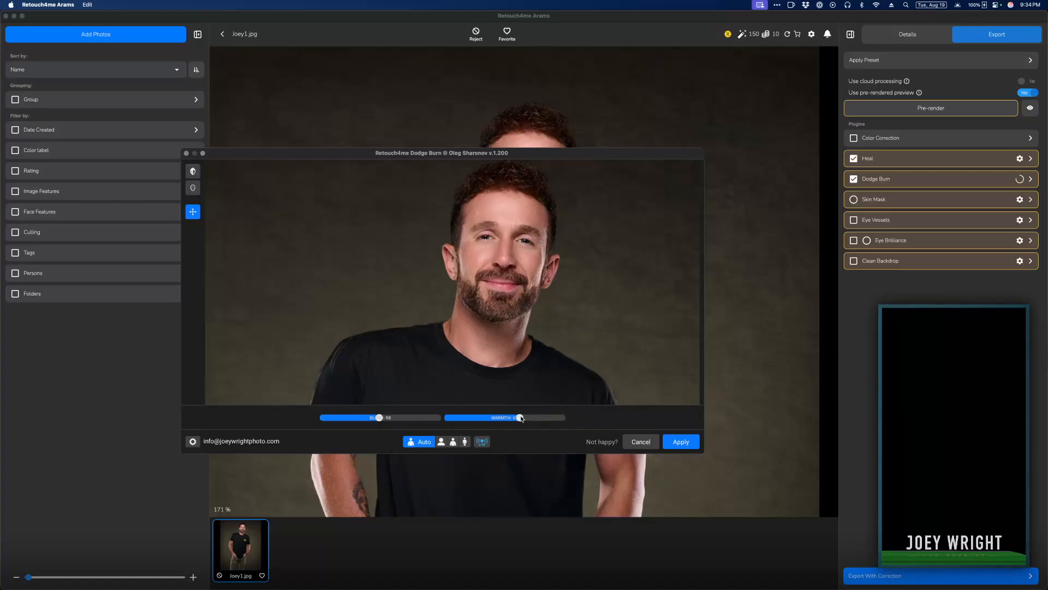
{"action": "left_click", "coordinate": [684, 441]}
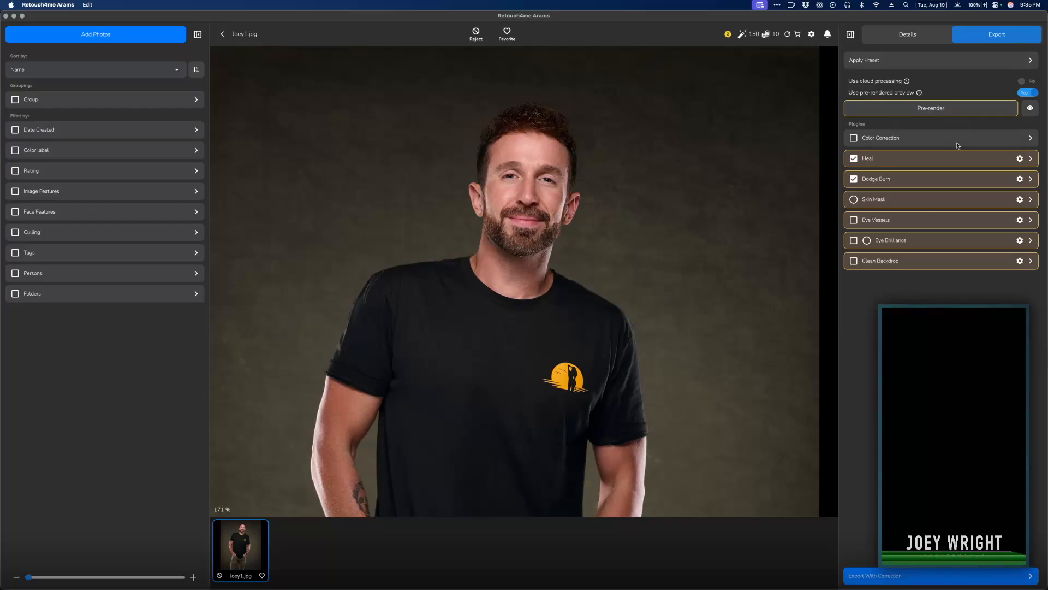
Pre-render the Heal and Dodge Burn corrections, reopen the portrait, and switch the pre-rendered preview back on.
{"action": "left_click", "coordinate": [950, 109]}
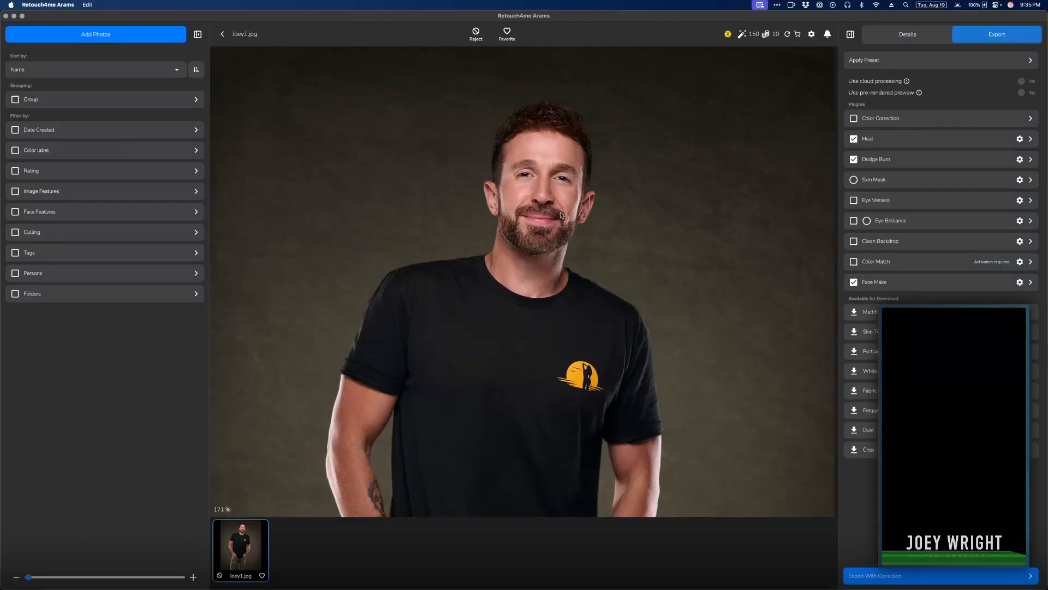
{"action": "key", "text": "Escape"}
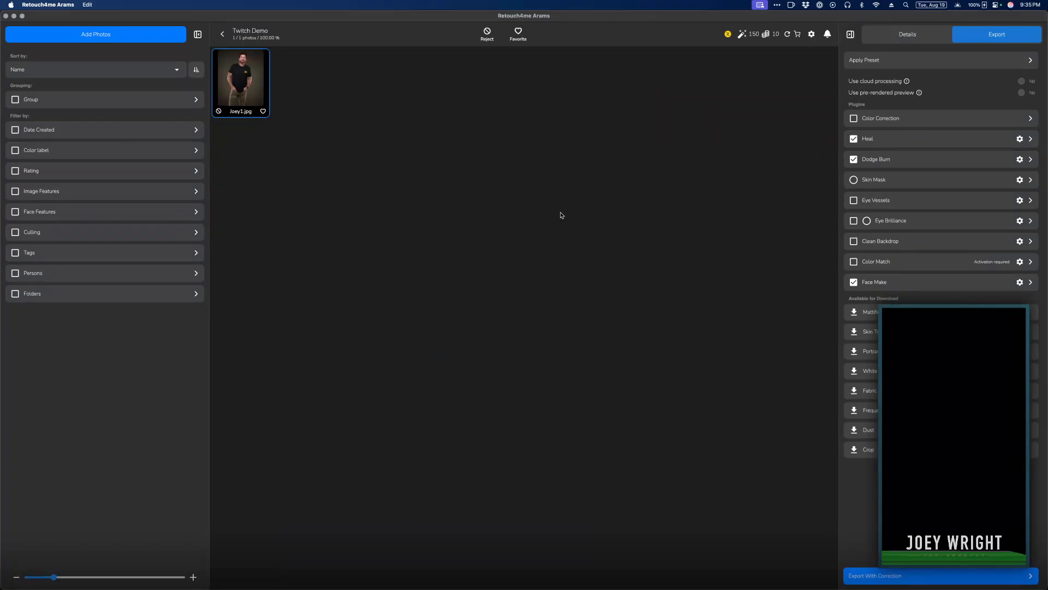
{"action": "key", "text": "Return"}
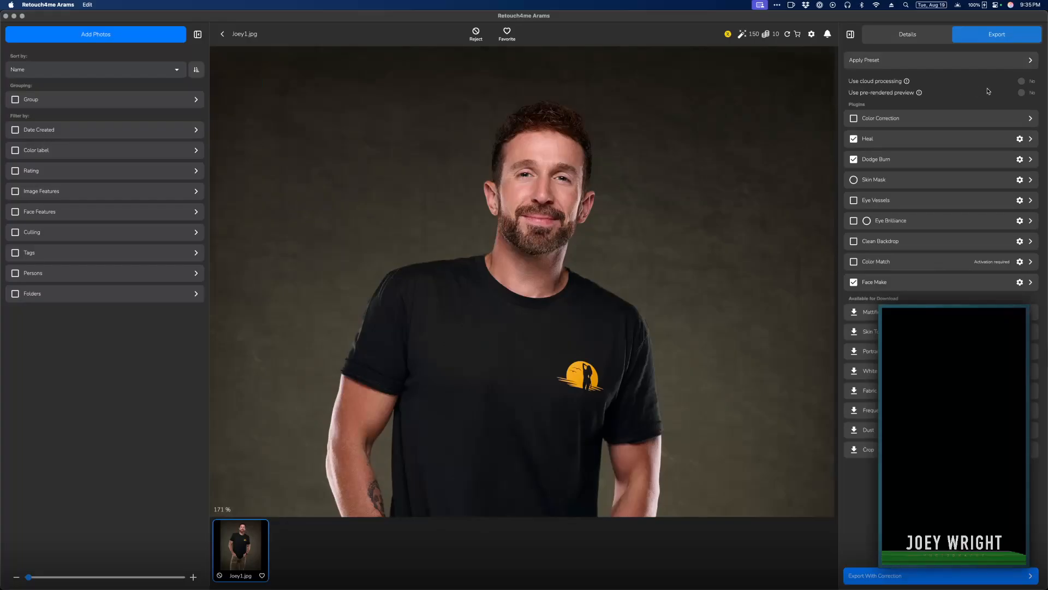
{"action": "left_click", "coordinate": [1021, 92]}
{"action": "left_click", "coordinate": [1028, 93]}
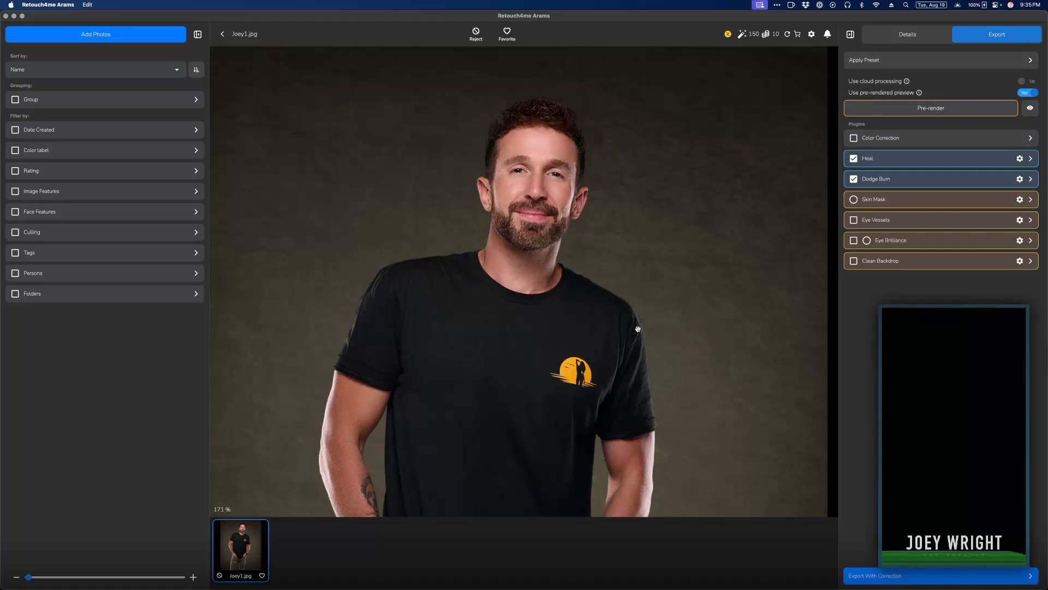
{"action": "left_click_drag", "start_coordinate": [566, 259], "coordinate": [532, 264]}
{"action": "scroll", "coordinate": [495, 153], "scroll_direction": "down", "scroll_amount": 3}
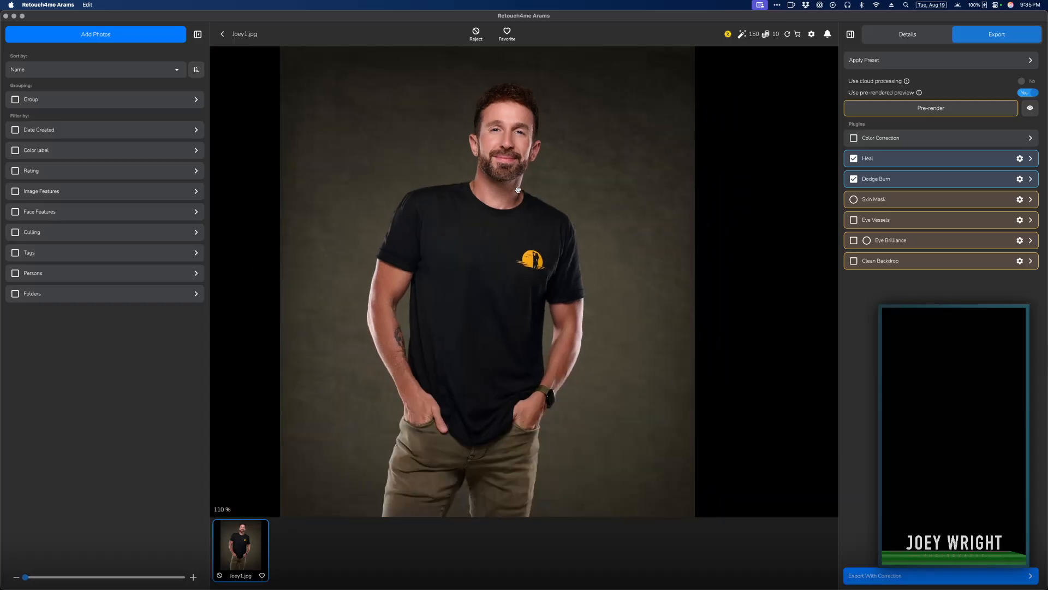
{"action": "scroll", "coordinate": [496, 152], "scroll_direction": "up", "scroll_amount": 4}
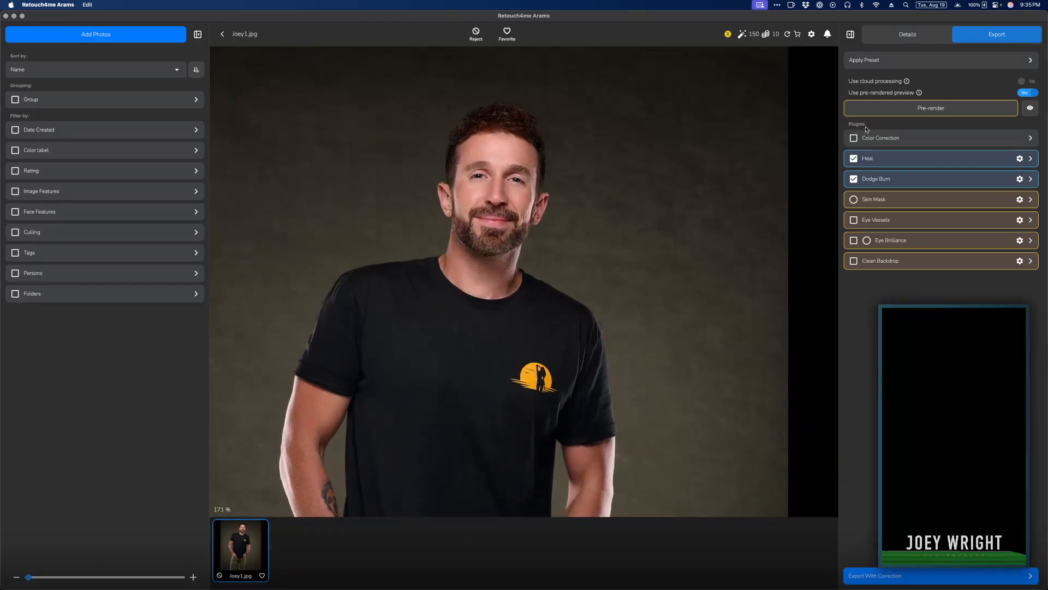
{"action": "key", "text": "ctrl+Up"}
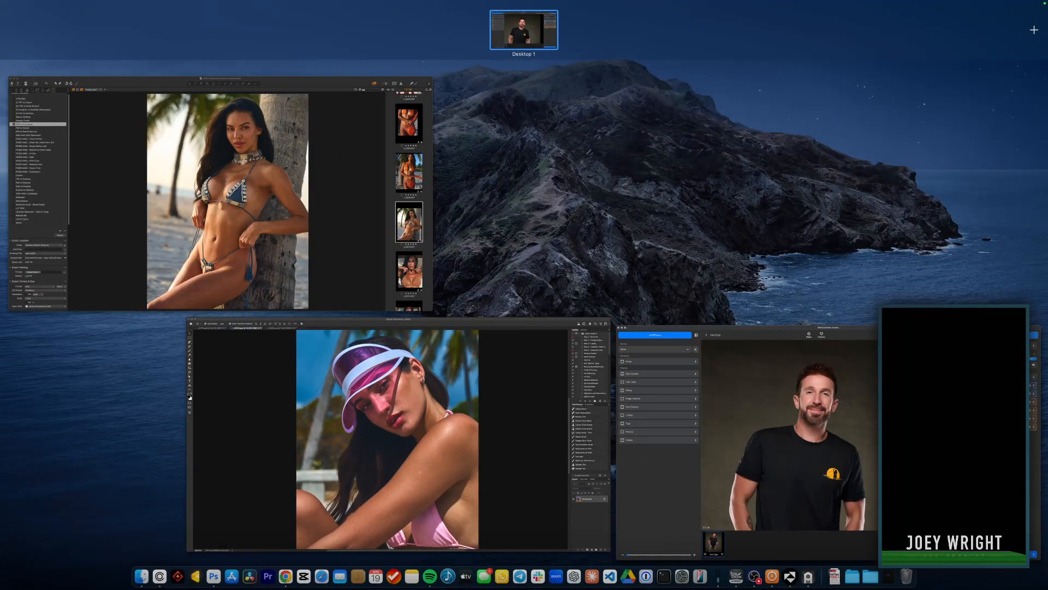
{"action": "key", "text": "ctrl+Up"}
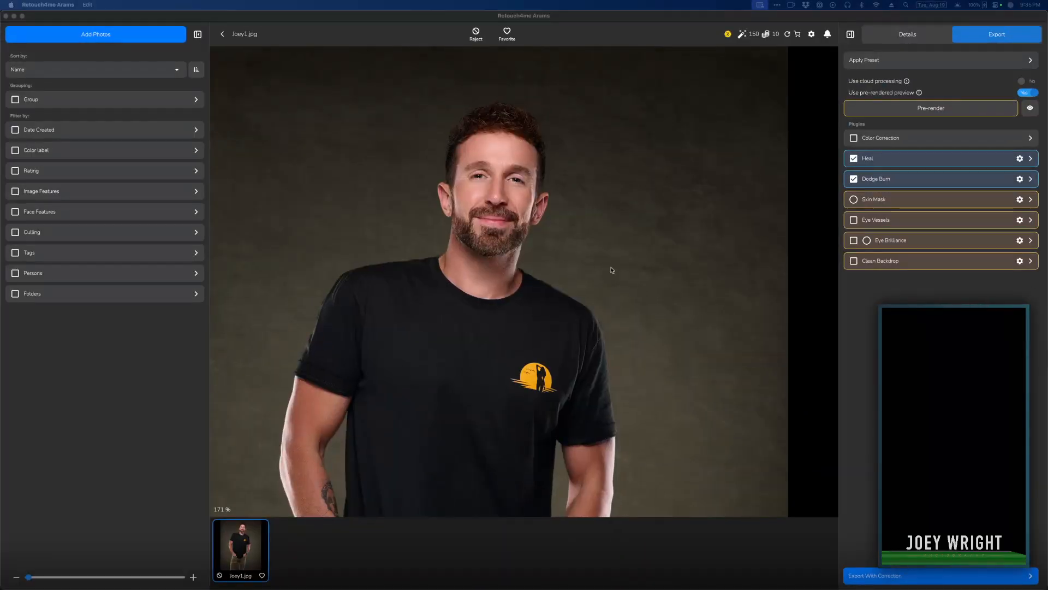
Compare the pre-rendered retouch with the original by toggling the preview and showing the original image, leaving the preview on.
{"action": "scroll", "coordinate": [559, 246], "scroll_direction": "left", "scroll_amount": 3}
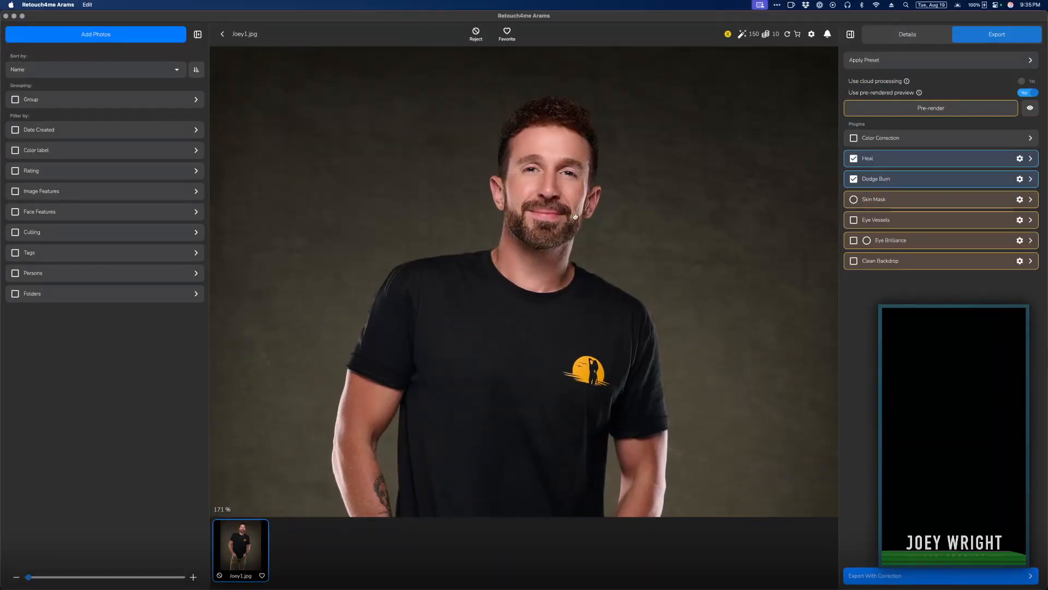
{"action": "left_click", "coordinate": [1029, 93]}
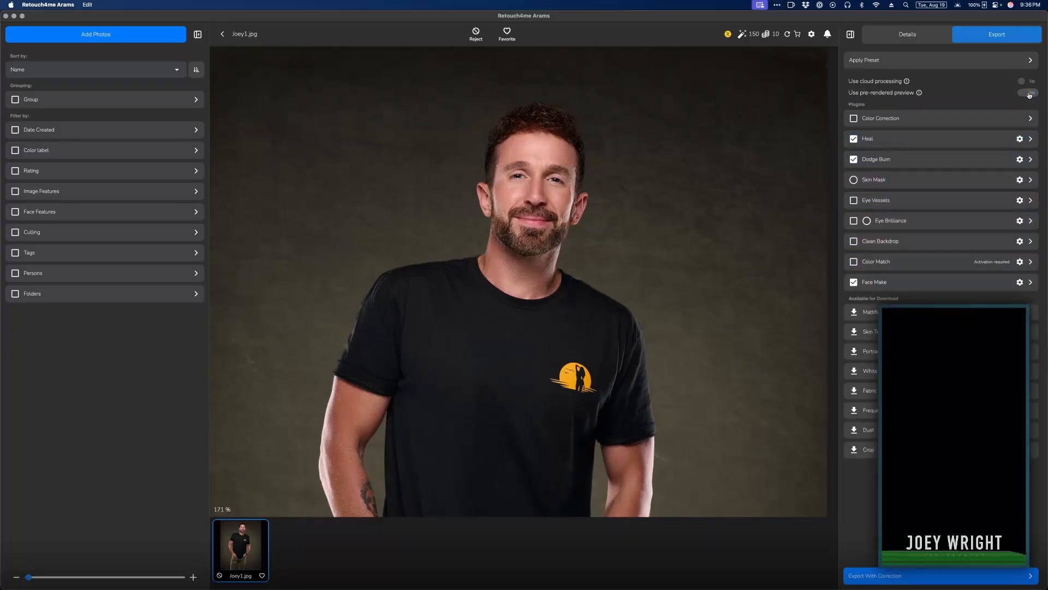
{"action": "left_click", "coordinate": [1028, 94]}
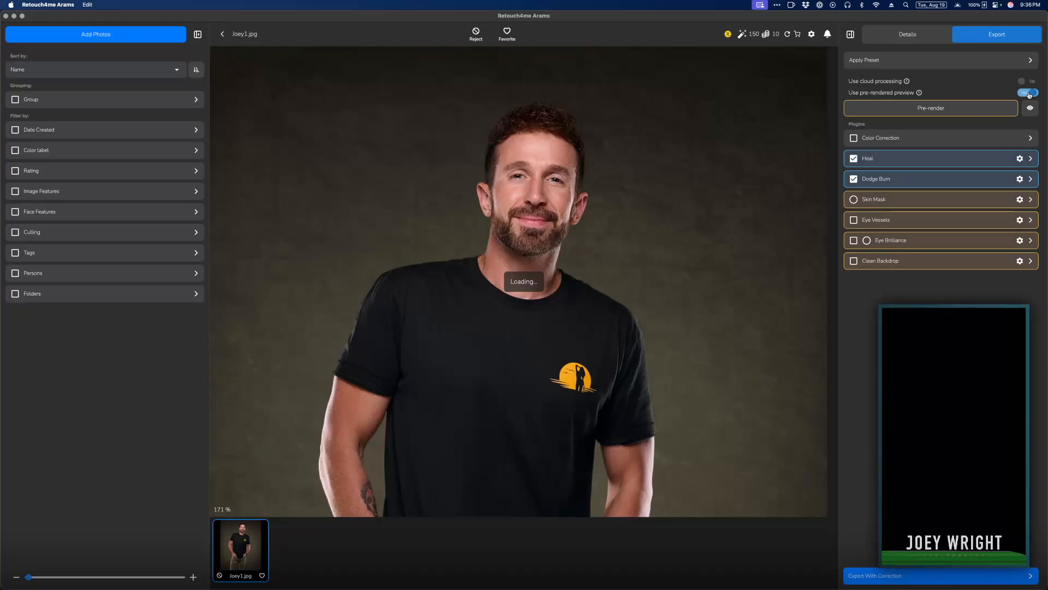
{"action": "left_click", "coordinate": [1029, 94]}
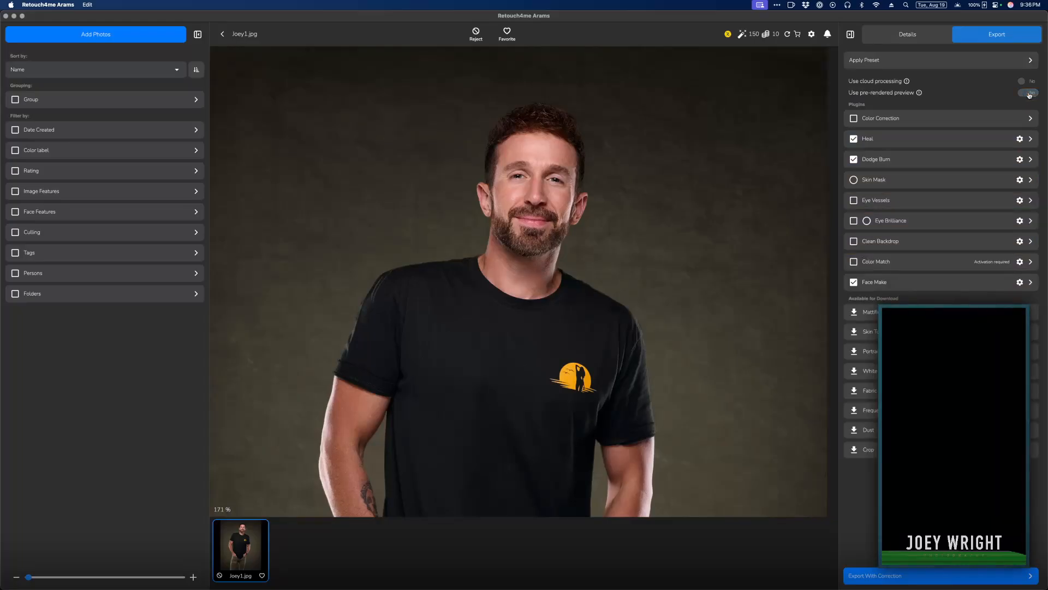
{"action": "left_click", "coordinate": [1029, 94]}
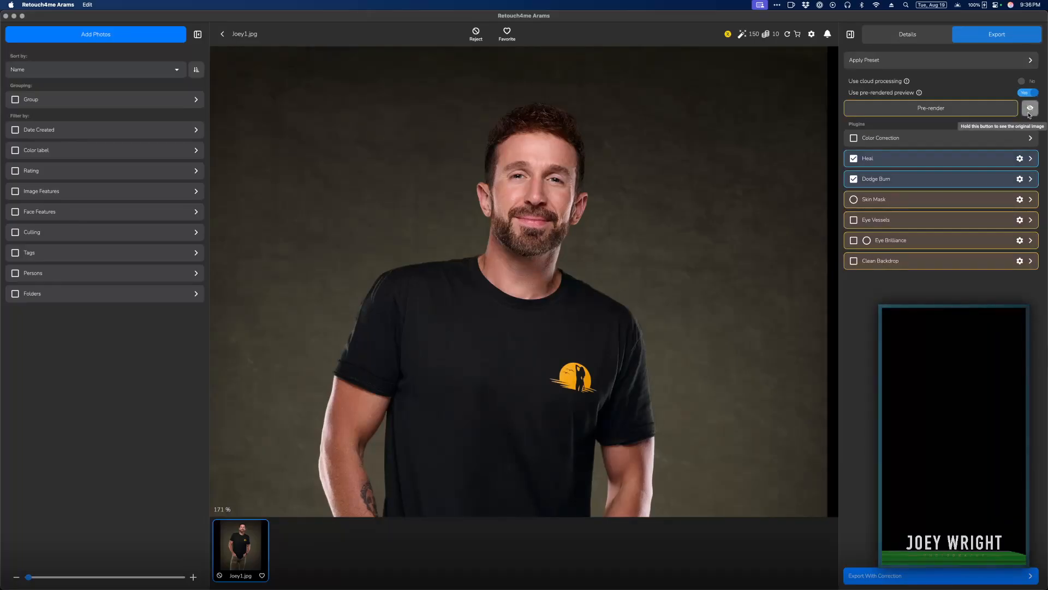
{"action": "left_click", "coordinate": [1029, 109]}
{"action": "left_click", "coordinate": [1029, 109]}
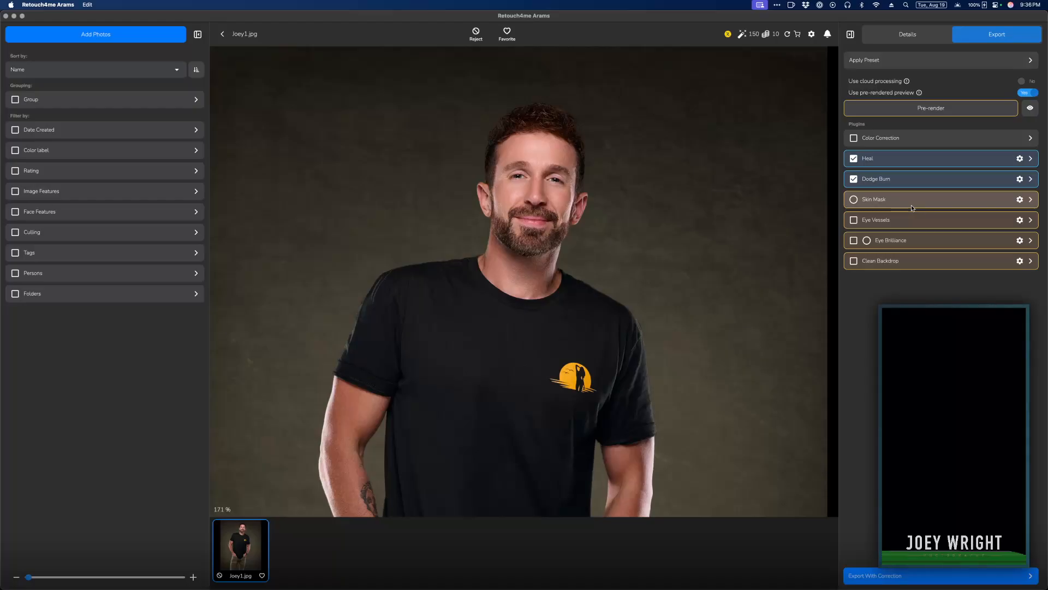
{"action": "scroll", "coordinate": [610, 267], "scroll_direction": "down", "scroll_amount": 5}
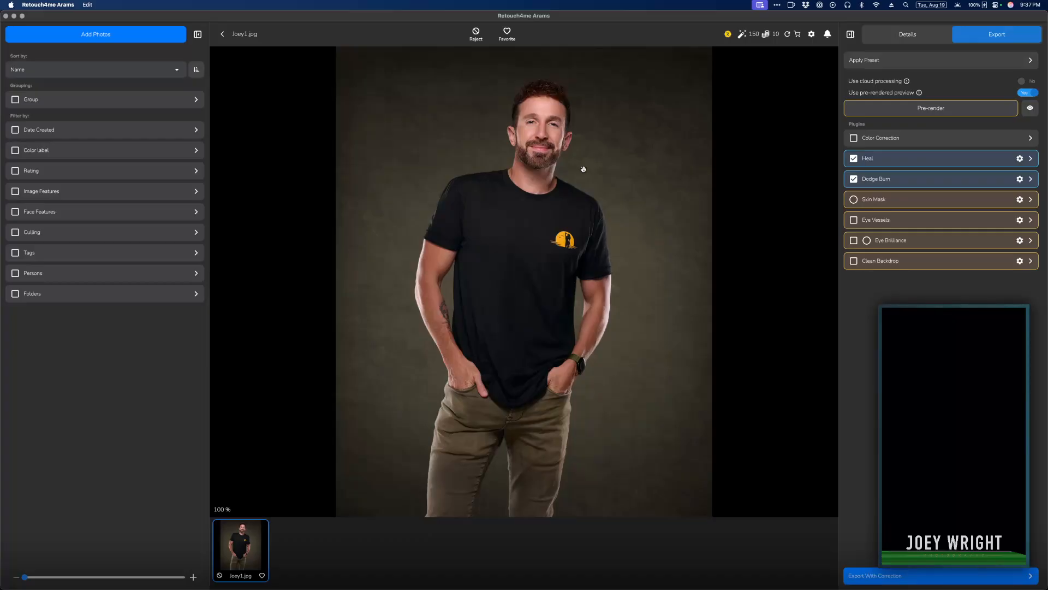
{"action": "scroll", "coordinate": [590, 90], "scroll_direction": "up", "scroll_amount": 5}
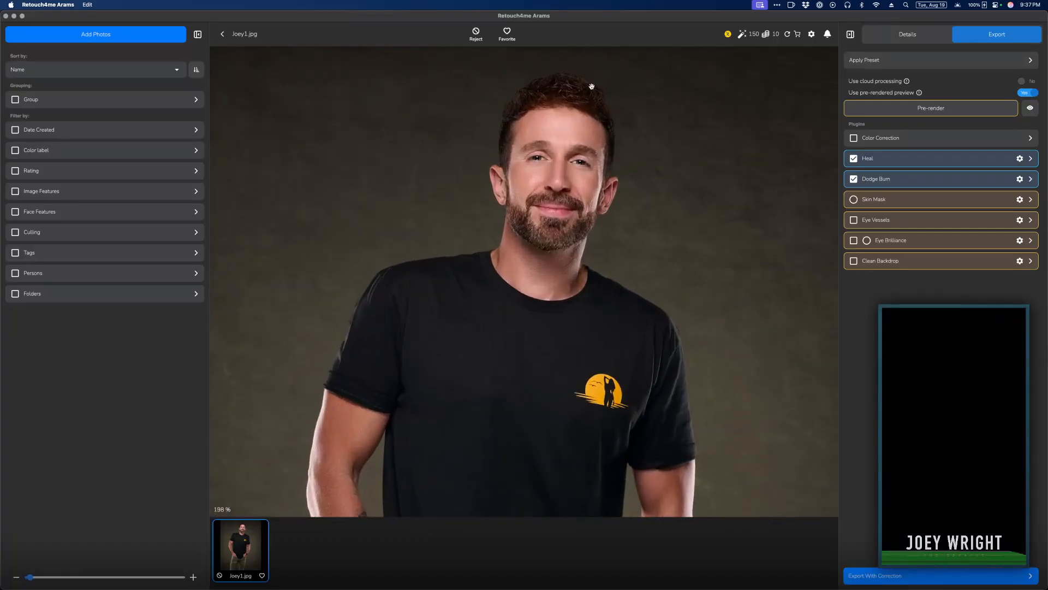
{"action": "scroll", "coordinate": [583, 104], "scroll_direction": "down", "scroll_amount": 5}
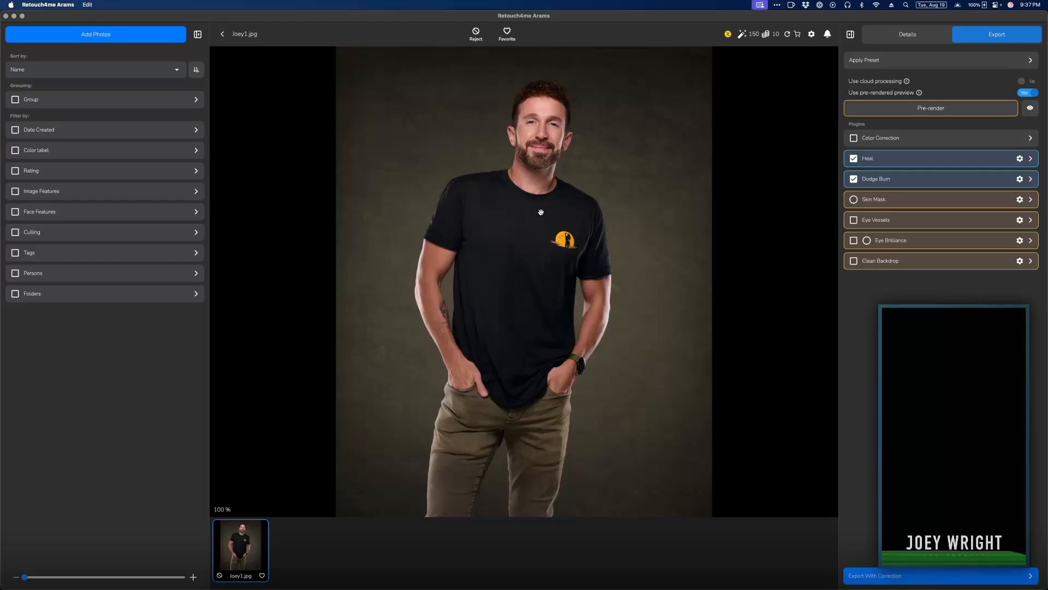
{"action": "left_click", "coordinate": [562, 252]}
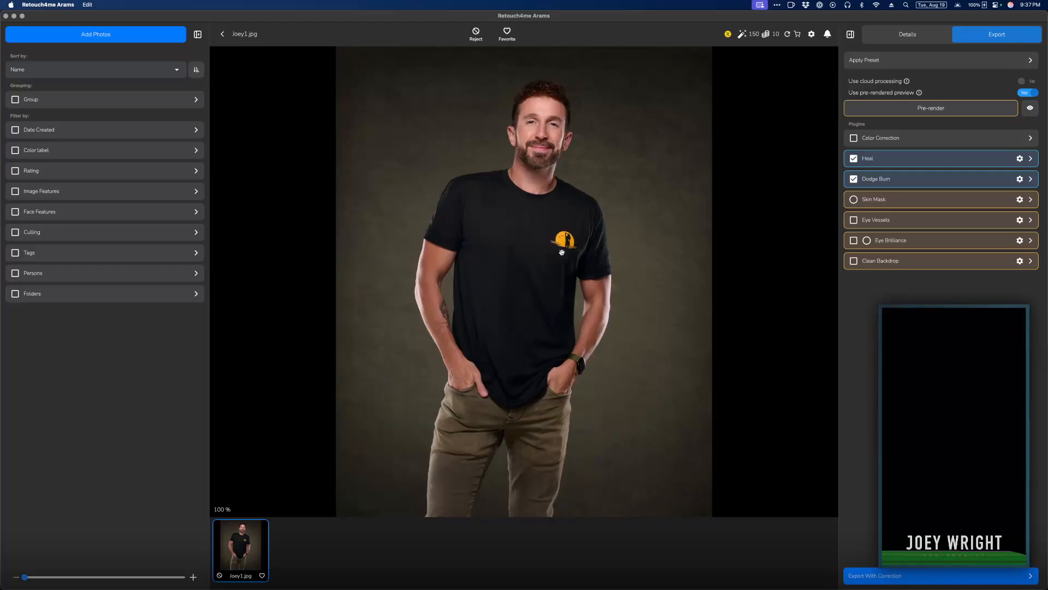